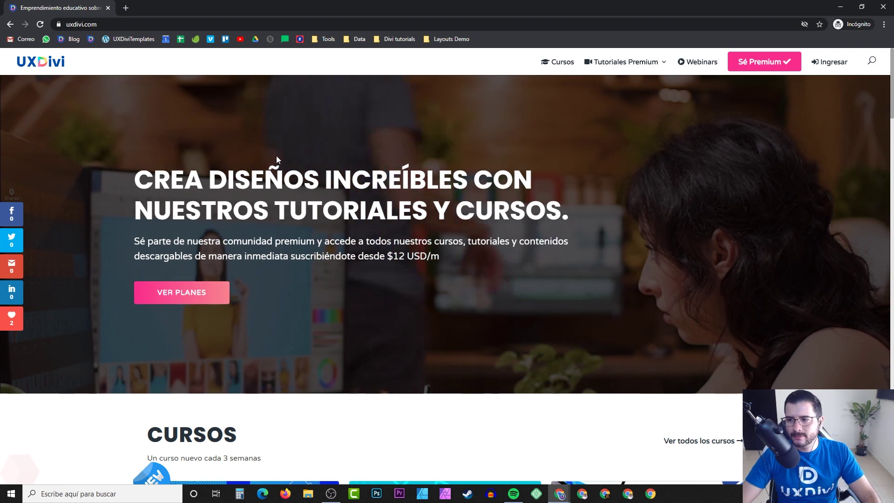
pyautogui.scroll(-2, 325, 172)
pyautogui.scroll(2, 339, 166)
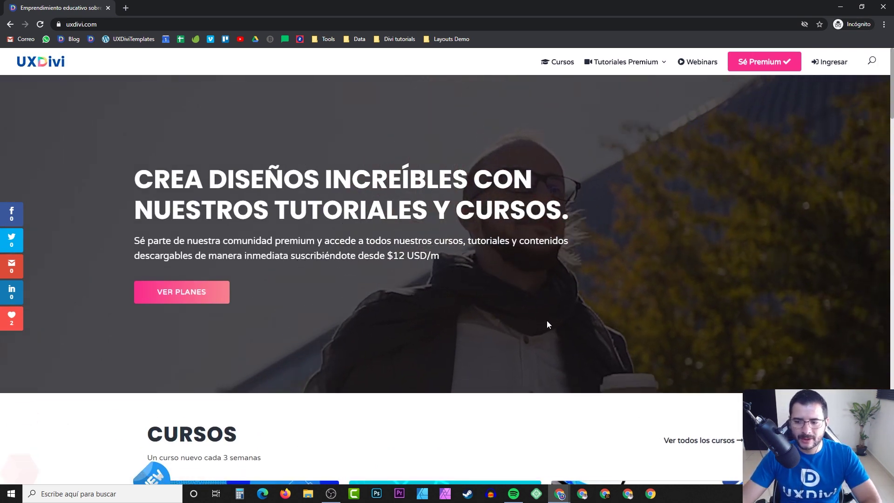
pyautogui.click(822, 494)
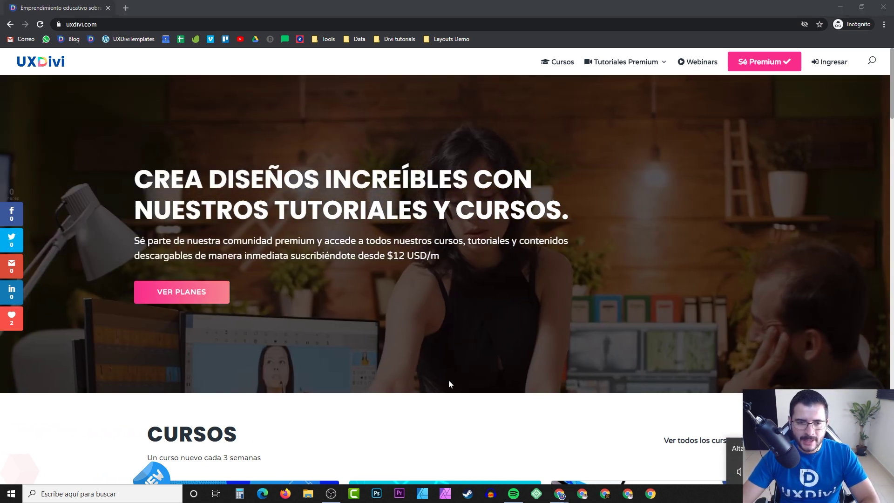
pyautogui.click(389, 413)
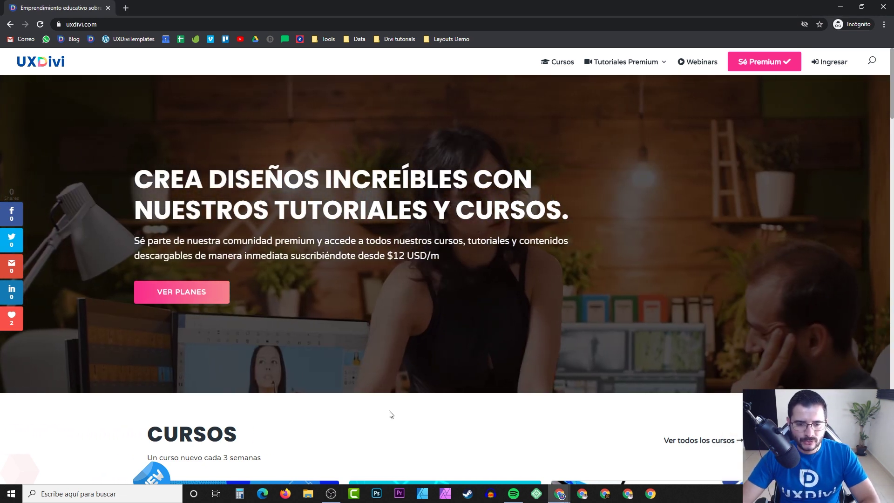
# - Look through the course cards in the Cursos section of the UXDivi home page
pyautogui.scroll(-6, 269, 349)
pyautogui.scroll(-8, 270, 351)
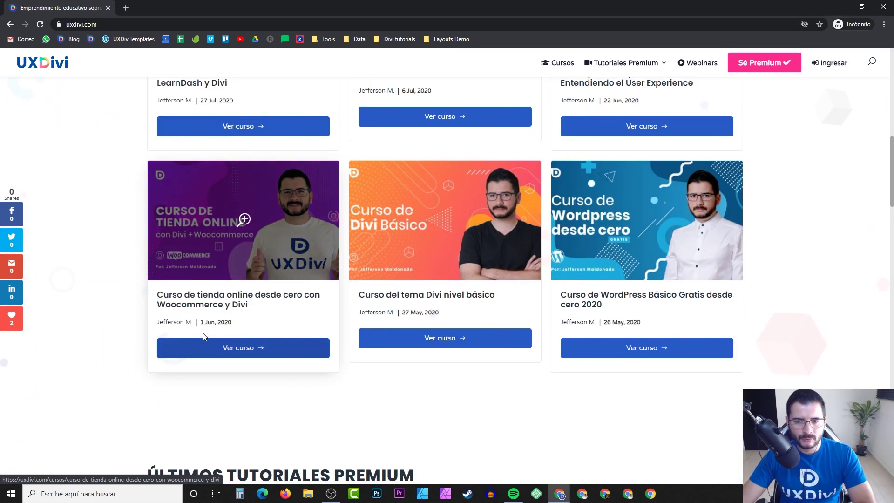
pyautogui.scroll(13, 140, 357)
pyautogui.scroll(-8, 139, 356)
pyautogui.scroll(-8, 135, 351)
pyautogui.scroll(10, 136, 351)
pyautogui.scroll(8, 306, 368)
pyautogui.scroll(-13, 306, 368)
pyautogui.scroll(9, 140, 316)
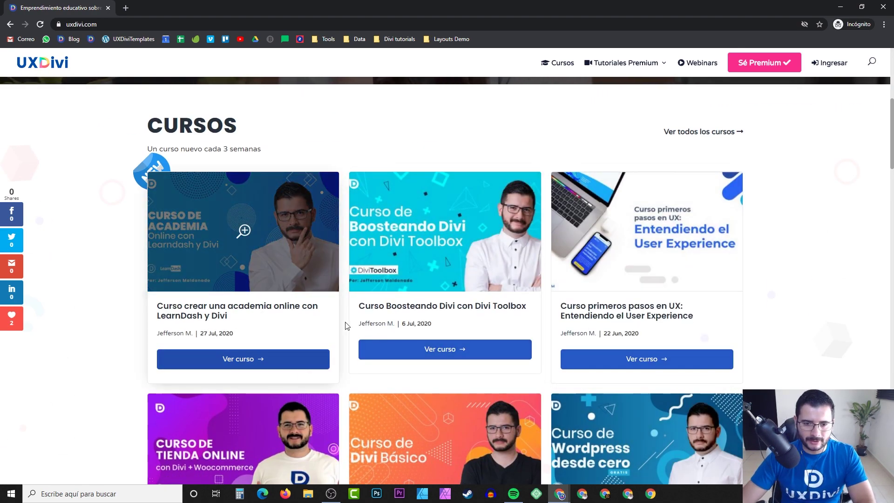
pyautogui.scroll(-2, 484, 344)
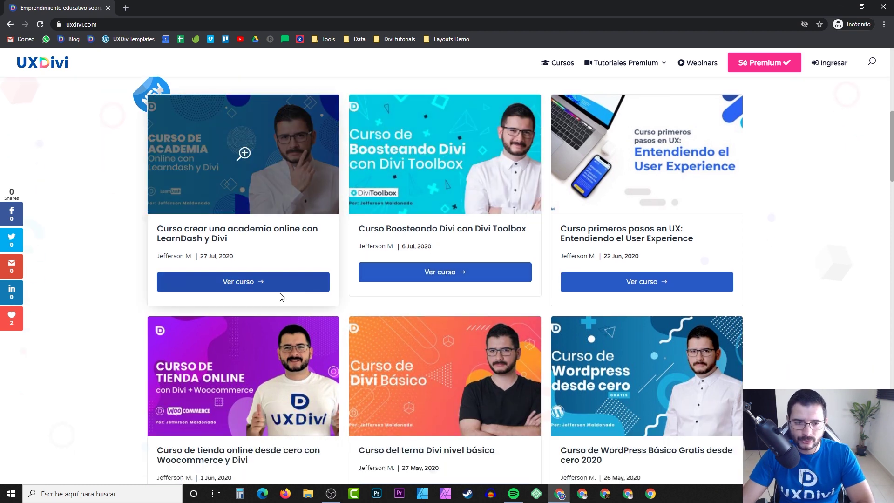
pyautogui.scroll(-4, 500, 256)
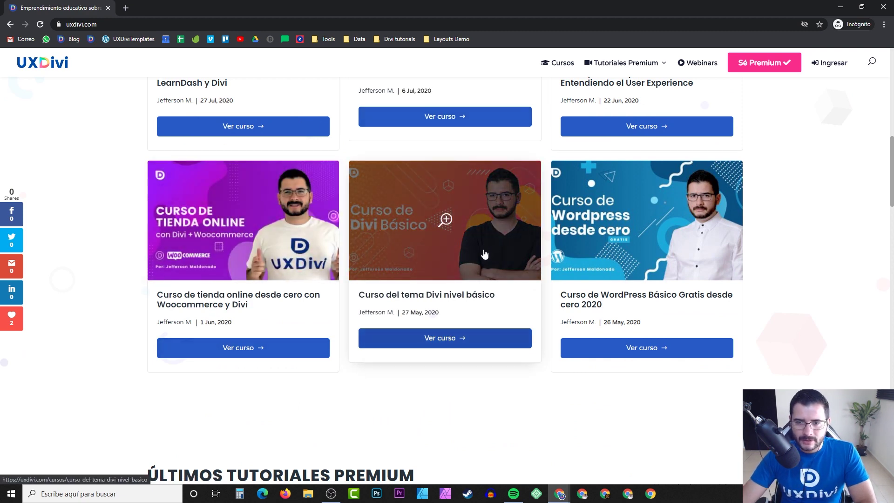
pyautogui.scroll(4, 484, 253)
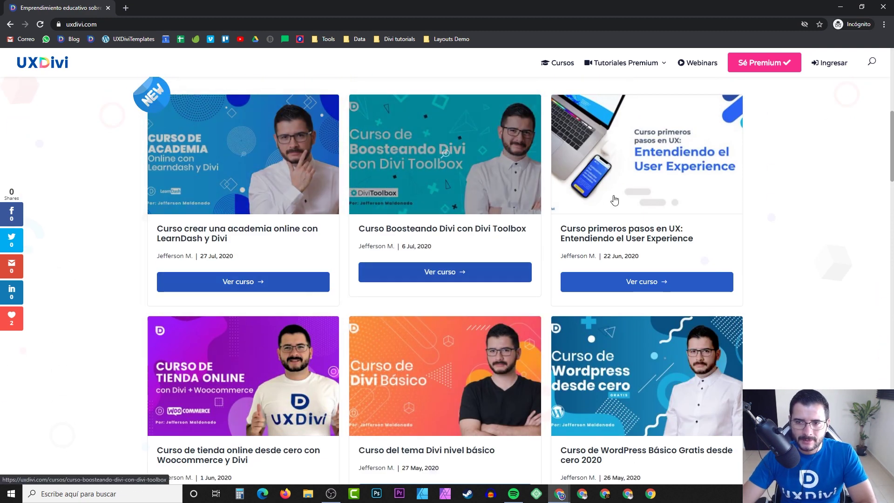
# - Look through the tutorial cards under Últimos Tutoriales Premium on the home page
pyautogui.scroll(-15, 621, 222)
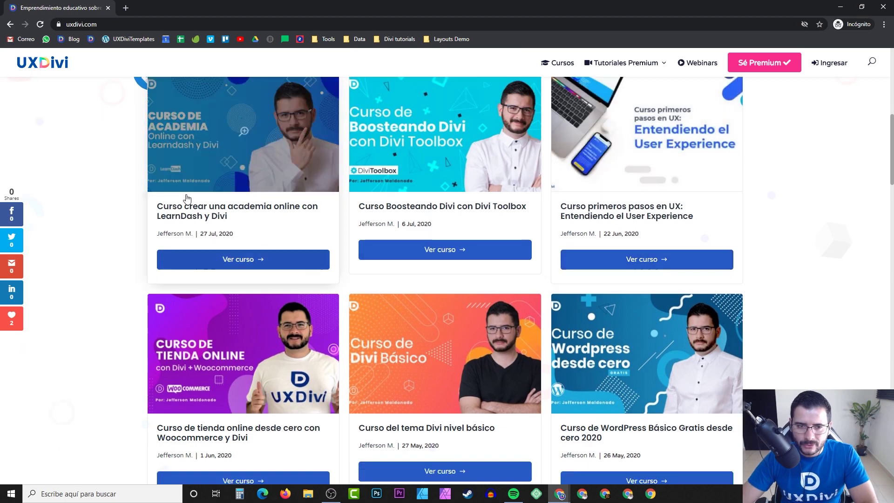
pyautogui.scroll(5, 312, 227)
pyautogui.scroll(3, 312, 227)
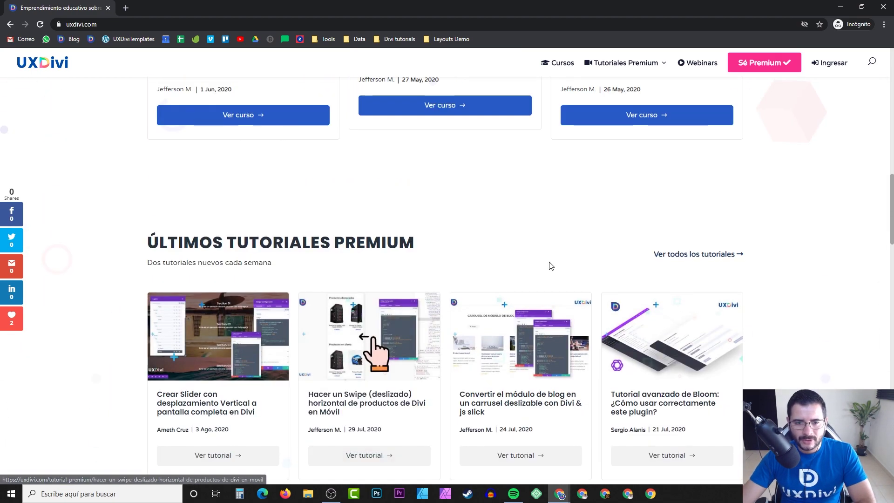
pyautogui.scroll(-3, 429, 270)
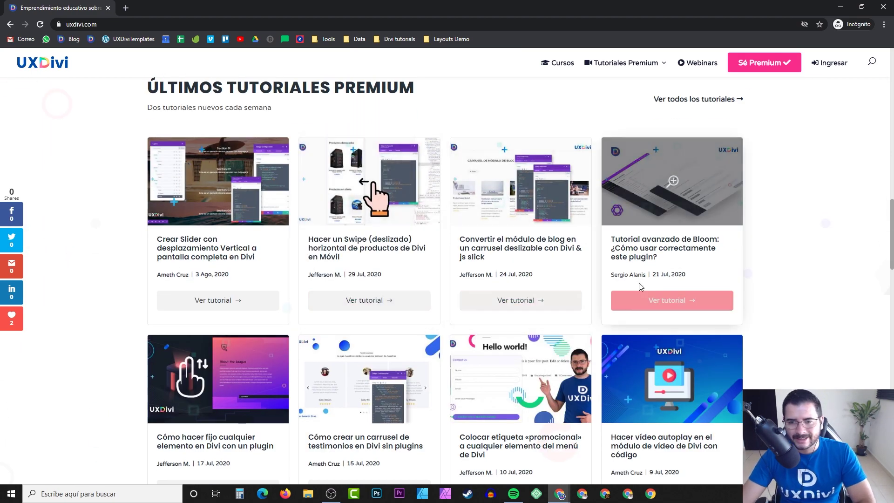
pyautogui.scroll(-2, 638, 286)
pyautogui.scroll(5, 700, 240)
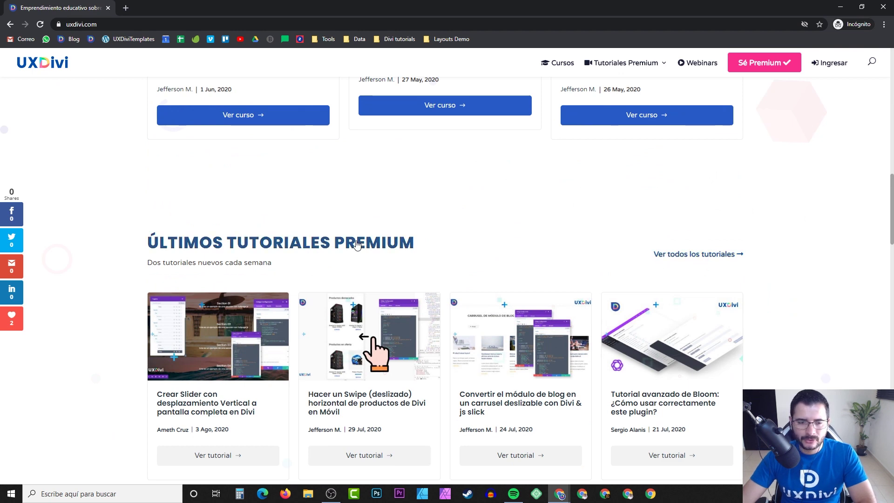
pyautogui.scroll(-8, 356, 245)
pyautogui.scroll(4, 368, 279)
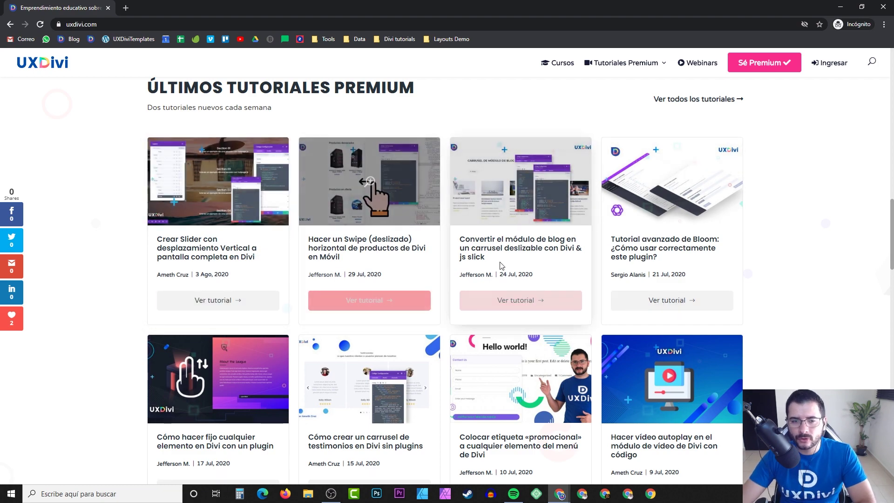
pyautogui.scroll(-6, 345, 225)
# - Open the Webinars page and review the Julio 2020 webinar and the Webinars Anteriores section
pyautogui.scroll(12, 419, 218)
pyautogui.click(699, 66)
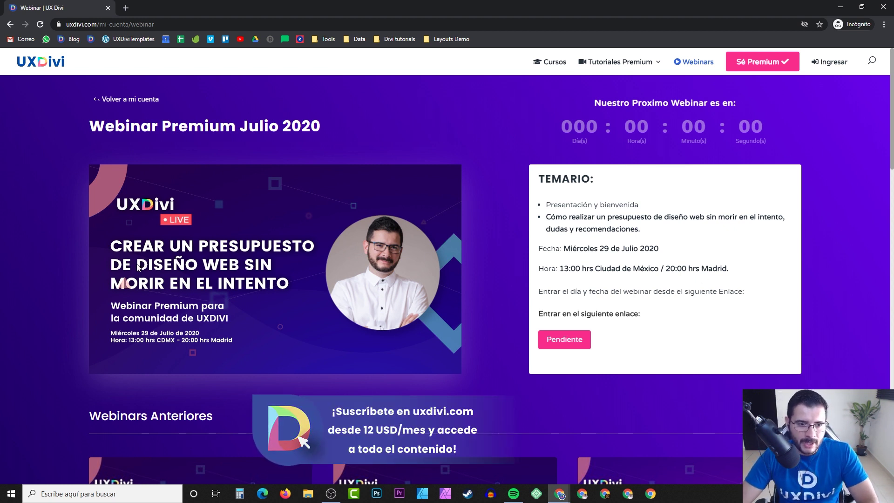
pyautogui.scroll(-10, 331, 264)
pyautogui.scroll(3, 331, 264)
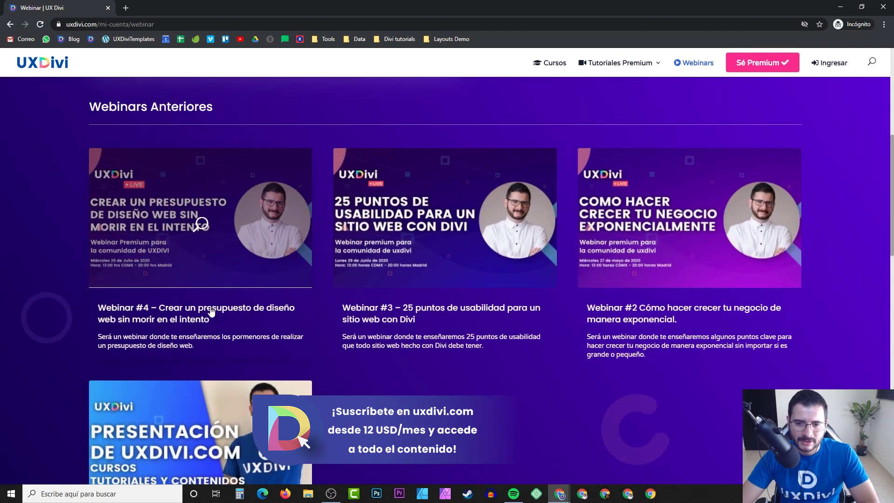
pyautogui.scroll(-9, 489, 372)
pyautogui.scroll(15, 451, 331)
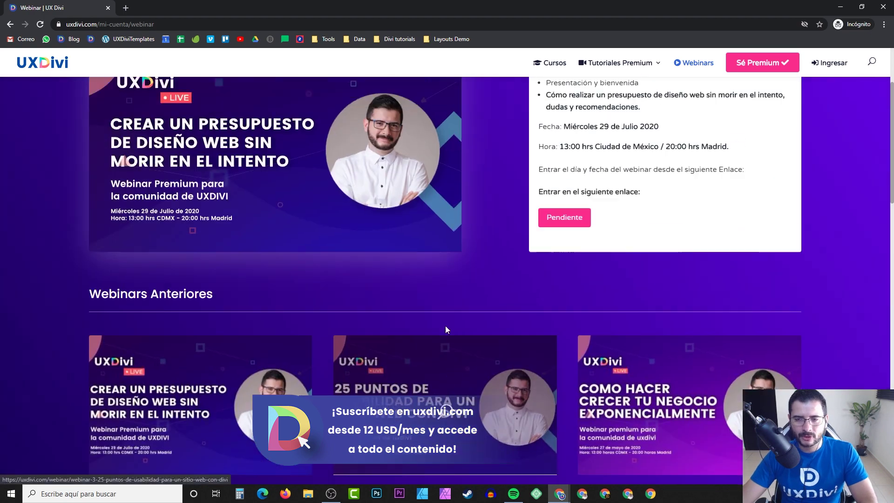
# - Open the premium subscription plans and review the Basic Design and Premium Plus offers down to the page footer
pyautogui.click(763, 62)
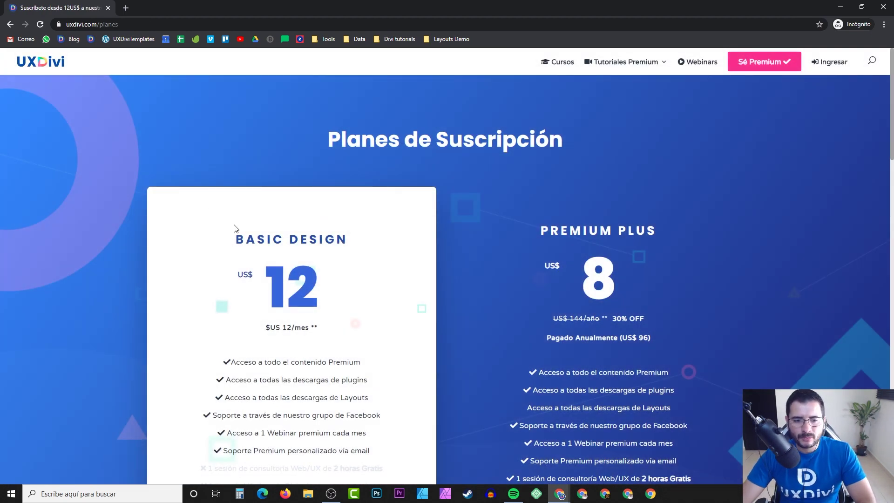
pyautogui.scroll(-2, 210, 256)
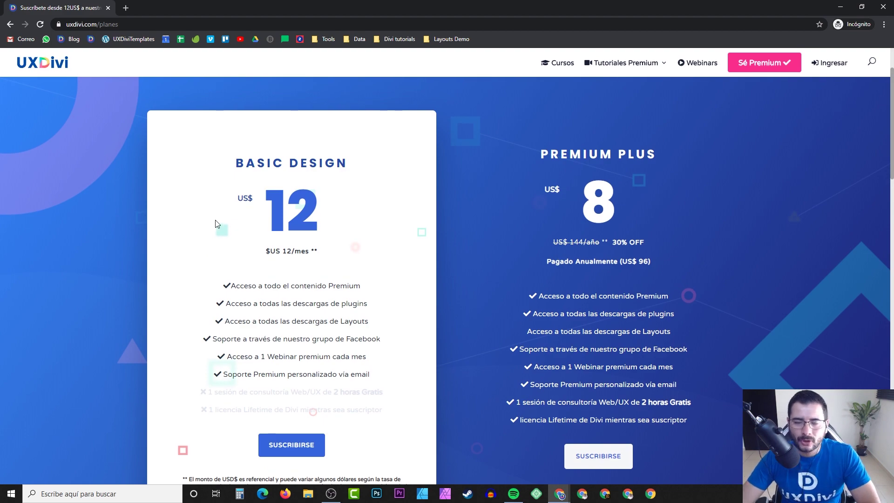
pyautogui.scroll(2, 445, 175)
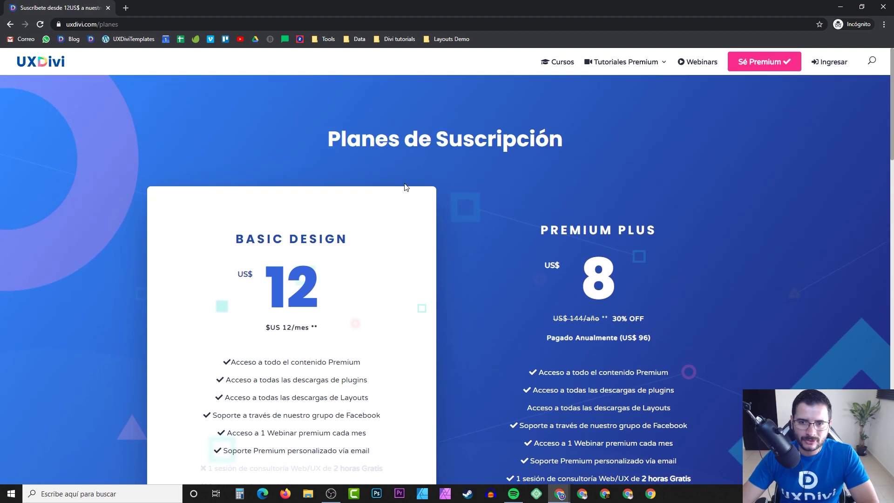
pyautogui.scroll(-20, 445, 175)
pyautogui.scroll(15, 345, 218)
pyautogui.scroll(-15, 348, 212)
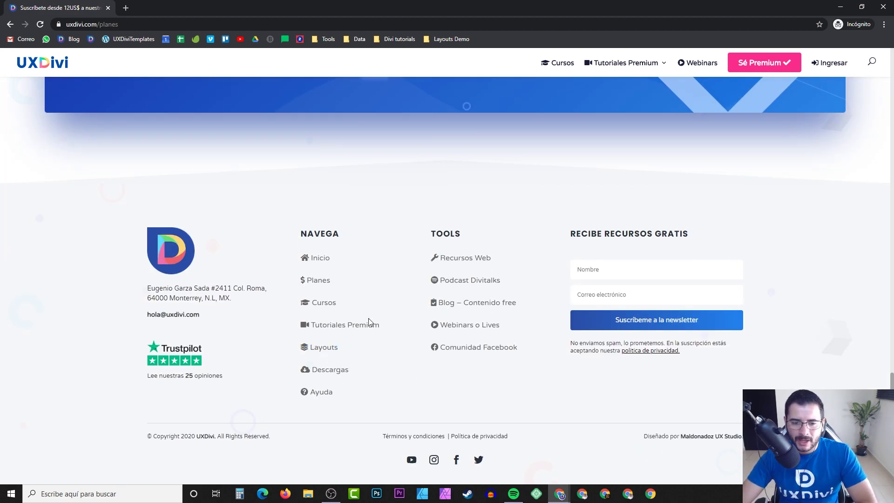
# - Return to the UXDivi home page and look over its courses and premium tutorials again
pyautogui.scroll(20, 367, 331)
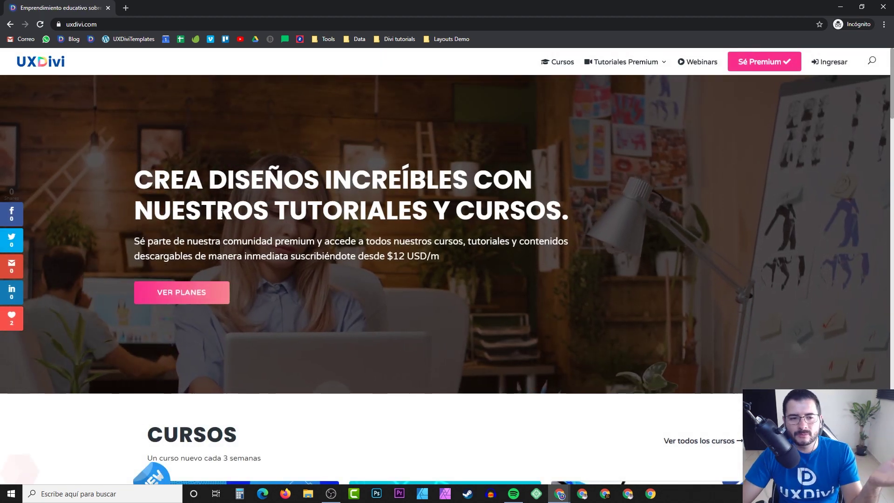
pyautogui.scroll(-10, 328, 270)
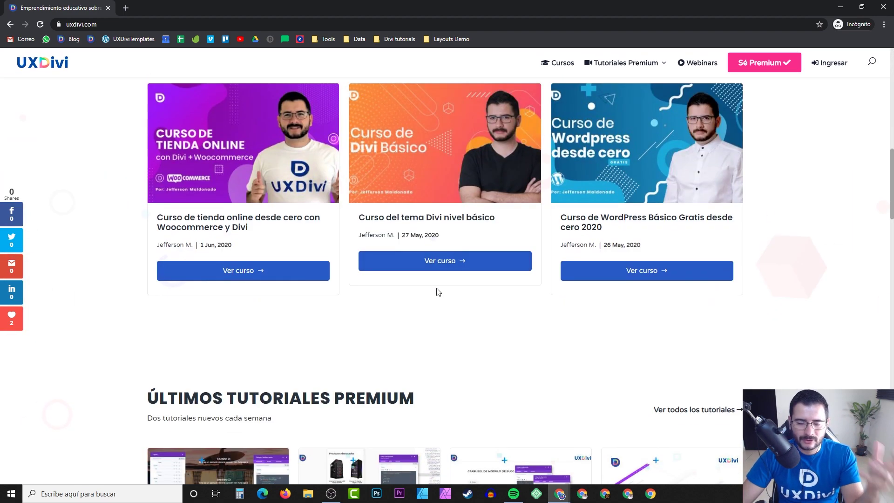
pyautogui.scroll(-10, 437, 294)
pyautogui.scroll(-5, 387, 267)
pyautogui.scroll(15, 372, 261)
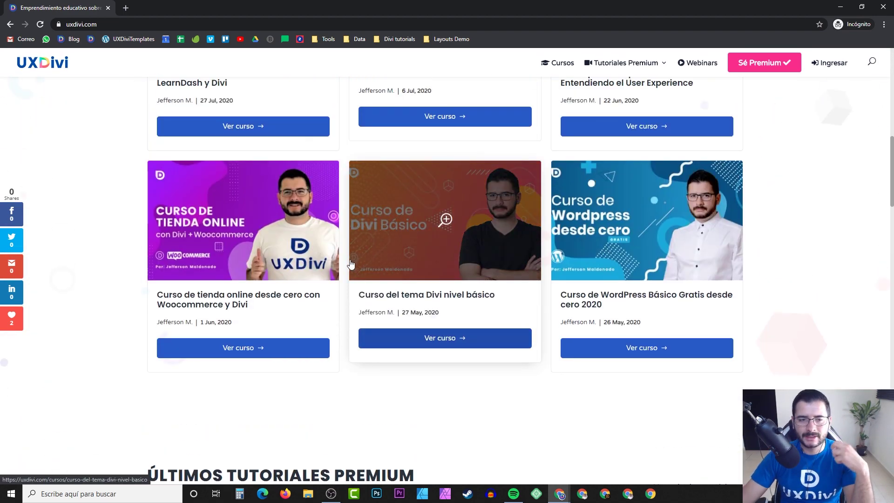
pyautogui.scroll(10, 351, 264)
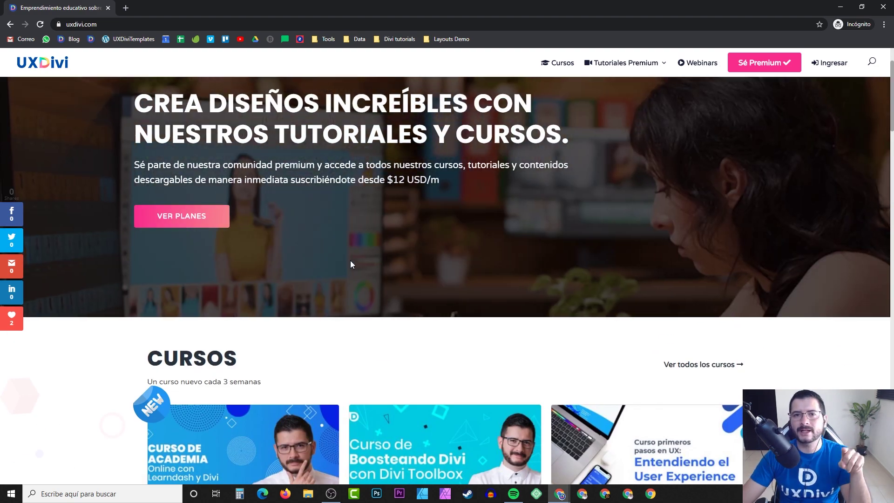
# - Switch to the browser window with the Guia Scroll Effects page and examine its layout from the header images down to the closing sections
pyautogui.hotkey('alt', 'Tab')
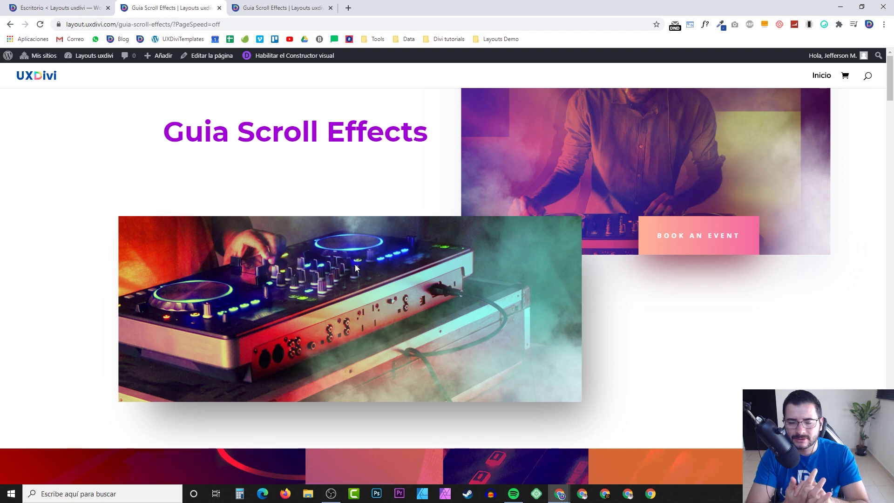
pyautogui.scroll(-20, 346, 256)
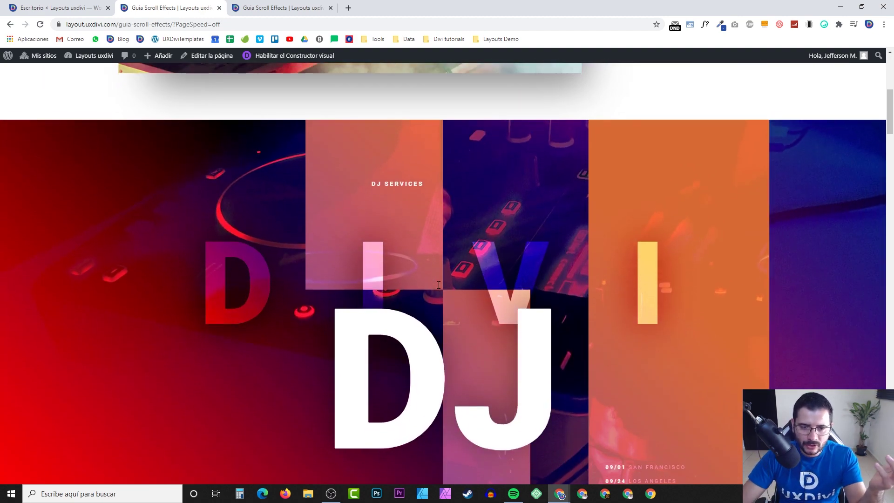
pyautogui.scroll(-20, 406, 277)
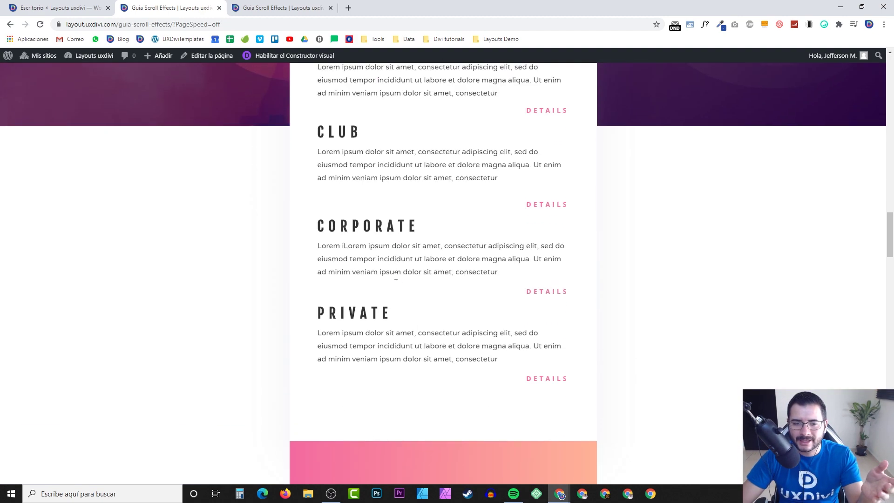
pyautogui.scroll(-9, 394, 301)
pyautogui.scroll(9, 334, 300)
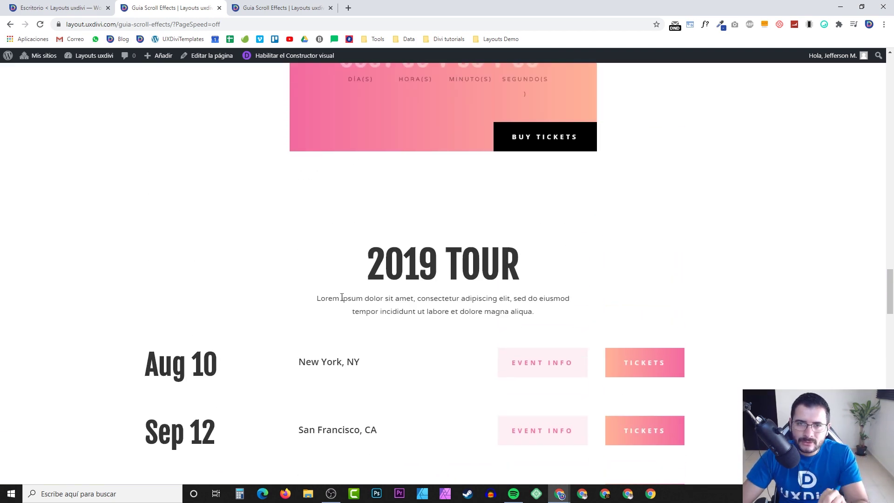
pyautogui.scroll(-15, 342, 297)
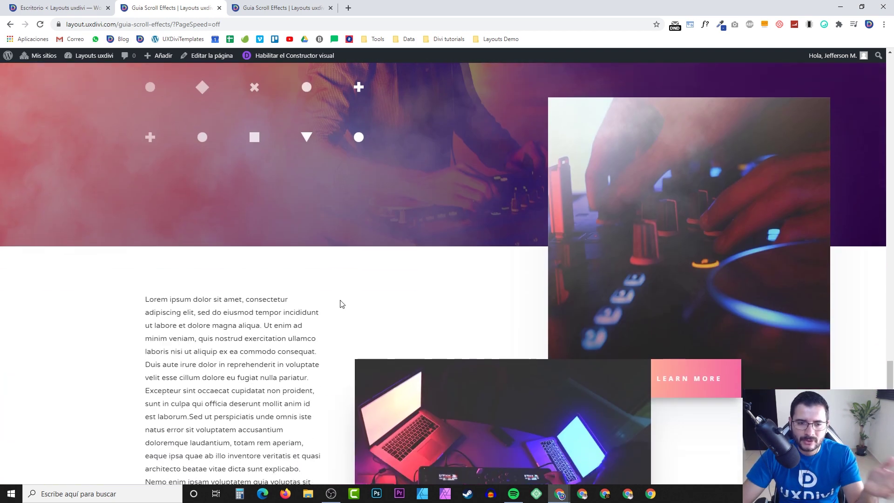
pyautogui.scroll(-7, 339, 305)
pyautogui.scroll(15, 330, 310)
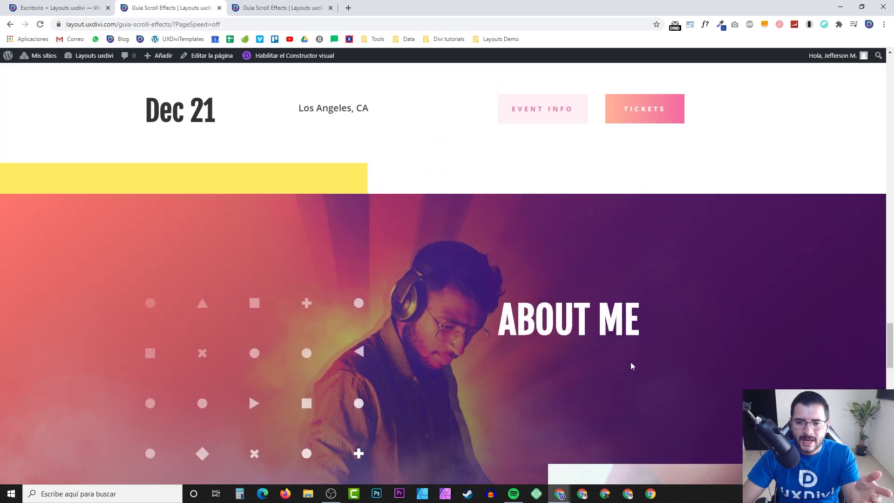
pyautogui.scroll(-15, 511, 312)
pyautogui.scroll(10, 387, 294)
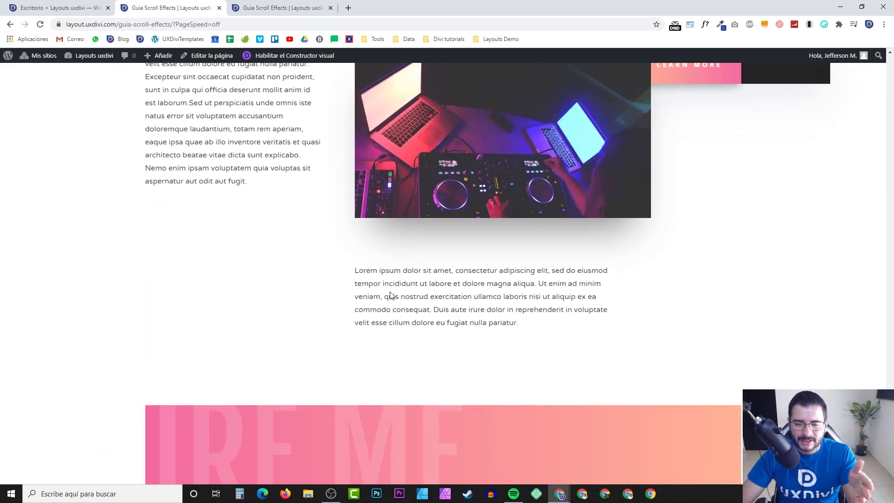
# - Re-examine the Guia Scroll Effects sections, including DJ Services, the page header, the large DJ title and Latest Releases
pyautogui.scroll(15, 391, 292)
pyautogui.scroll(20, 377, 327)
pyautogui.scroll(-14, 445, 315)
pyautogui.scroll(3, 431, 325)
pyautogui.scroll(10, 430, 325)
pyautogui.scroll(-9, 415, 317)
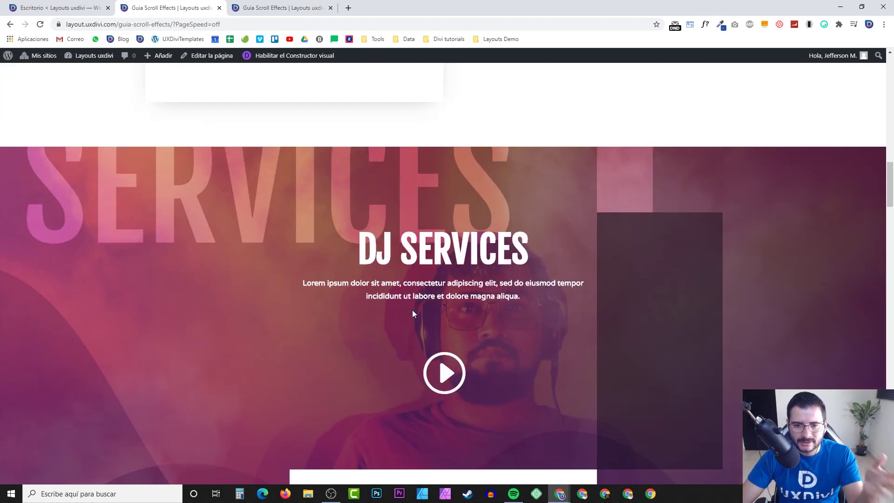
pyautogui.scroll(-15, 414, 313)
pyautogui.scroll(-14, 404, 312)
pyautogui.scroll(11, 416, 307)
pyautogui.scroll(15, 424, 298)
pyautogui.scroll(15, 404, 287)
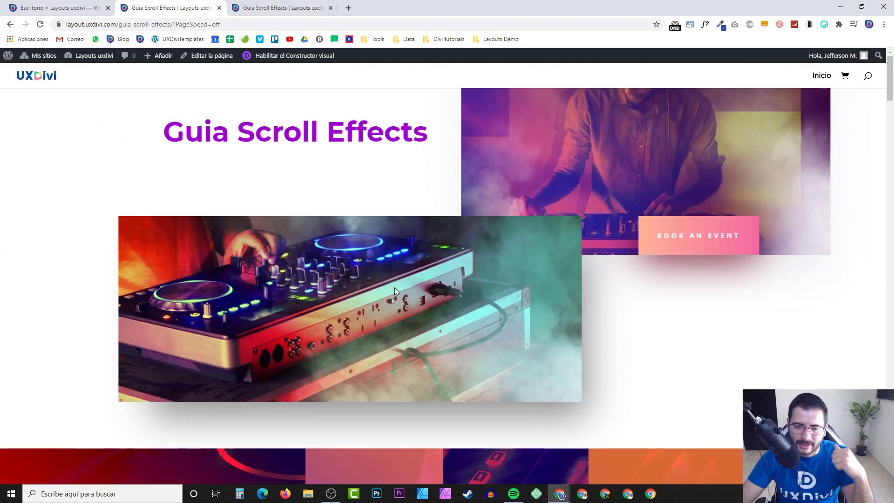
pyautogui.scroll(-8, 396, 292)
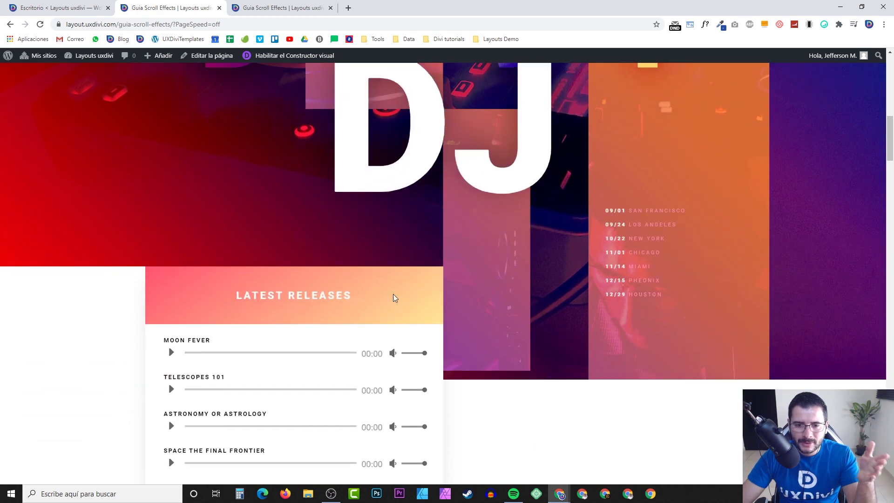
pyautogui.scroll(3, 393, 296)
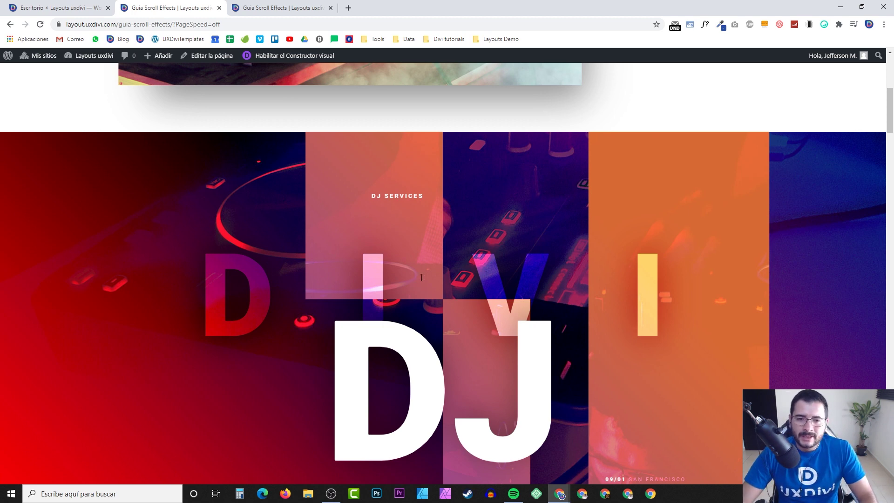
# - Review the Guia Scroll Effects page from its header to the lower sections and enable the visual builder
pyautogui.scroll(7, 434, 282)
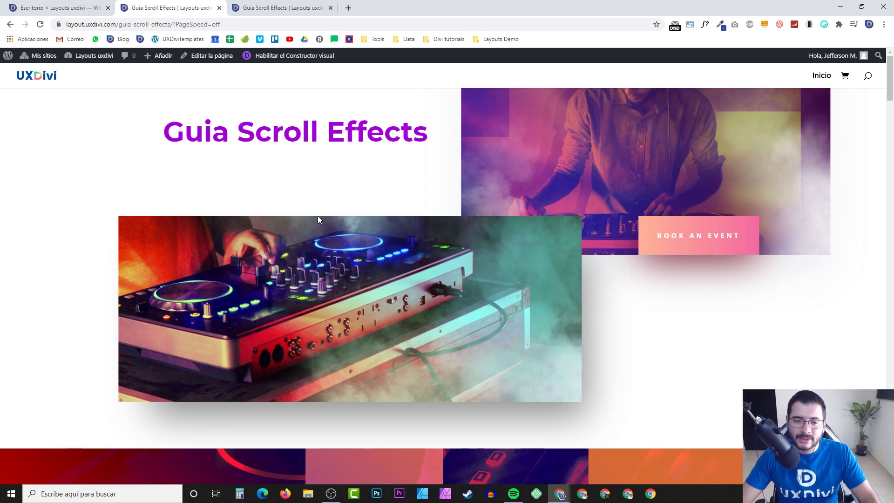
pyautogui.scroll(-15, 318, 216)
pyautogui.scroll(15, 275, 245)
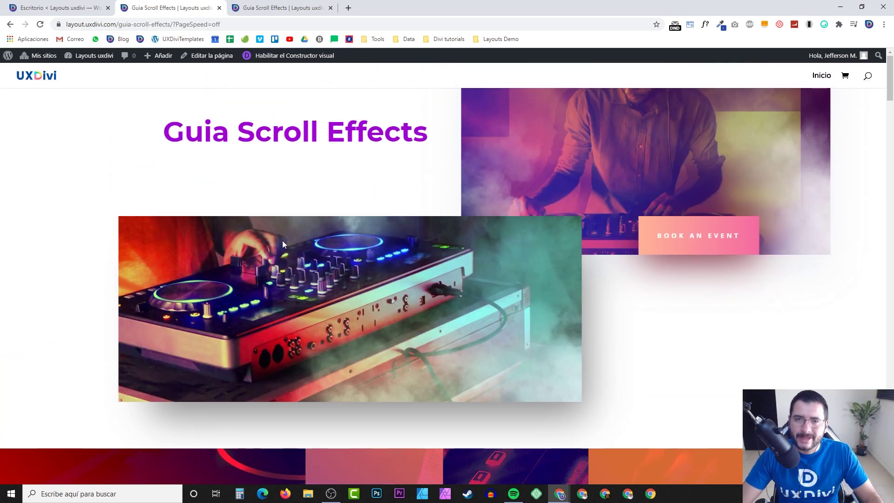
pyautogui.scroll(-2, 281, 246)
pyautogui.scroll(2, 275, 222)
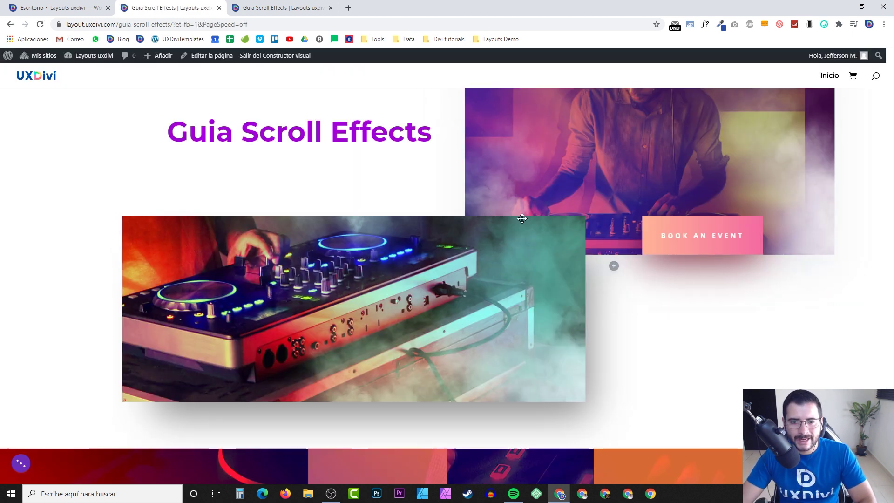
# - Examine how the header images and the DJ Services section background behave in the visual builder
pyautogui.scroll(-5, 268, 214)
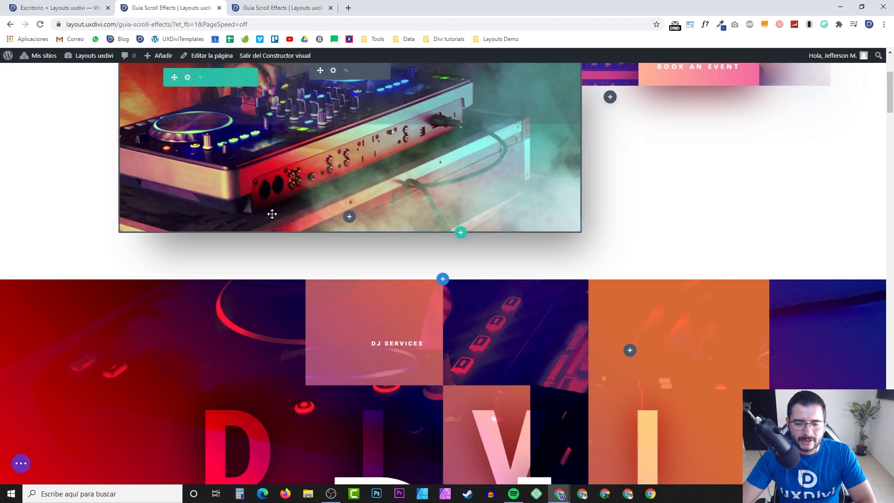
pyautogui.scroll(5, 356, 225)
pyautogui.scroll(-9, 356, 227)
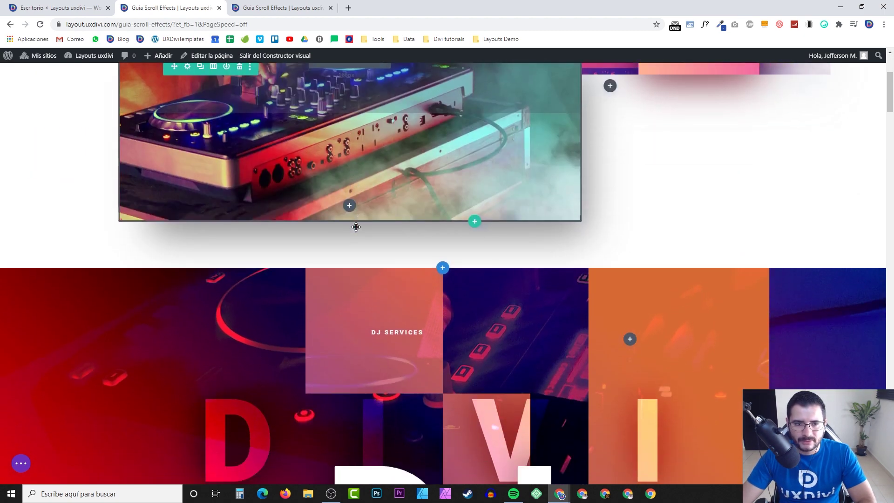
pyautogui.scroll(2, 356, 227)
pyautogui.scroll(-5, 356, 227)
pyautogui.scroll(6, 356, 227)
pyautogui.scroll(-3, 419, 228)
pyautogui.scroll(4, 492, 233)
# - Open the DJ Services section's background image settings and turn off its parallax effect
pyautogui.moveTo(30, 201)
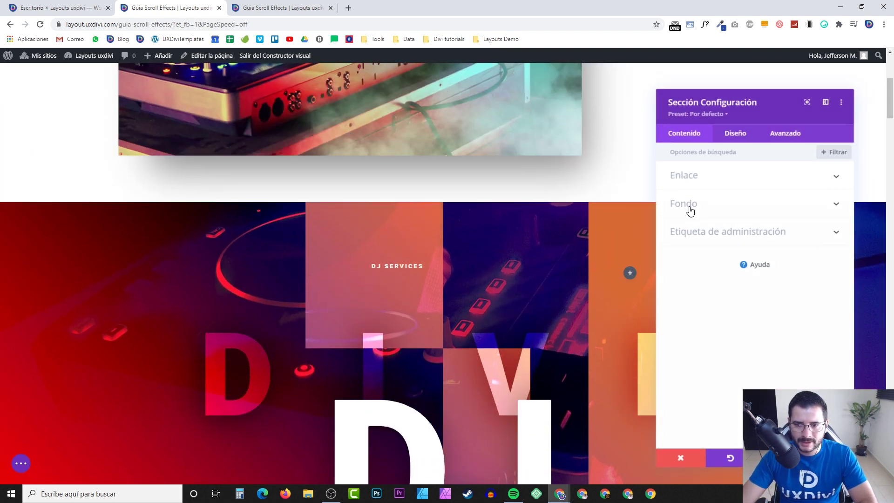
pyautogui.click(684, 205)
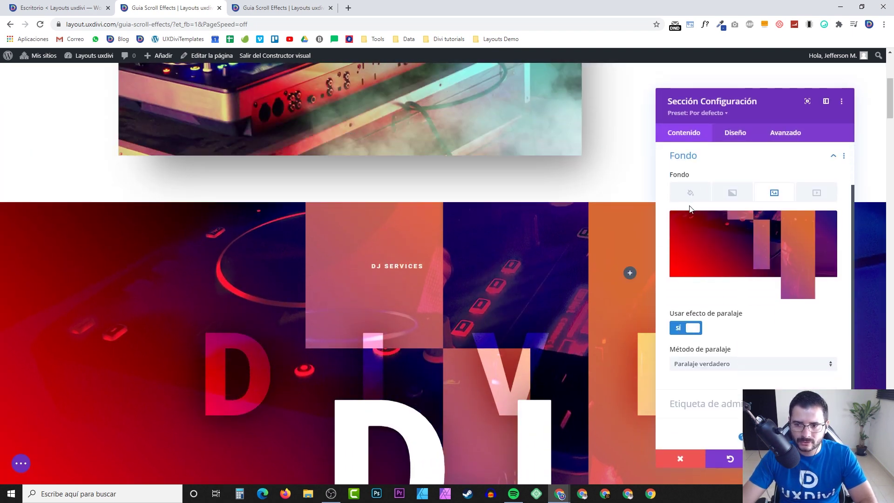
pyautogui.click(694, 332)
pyautogui.scroll(-5, 325, 239)
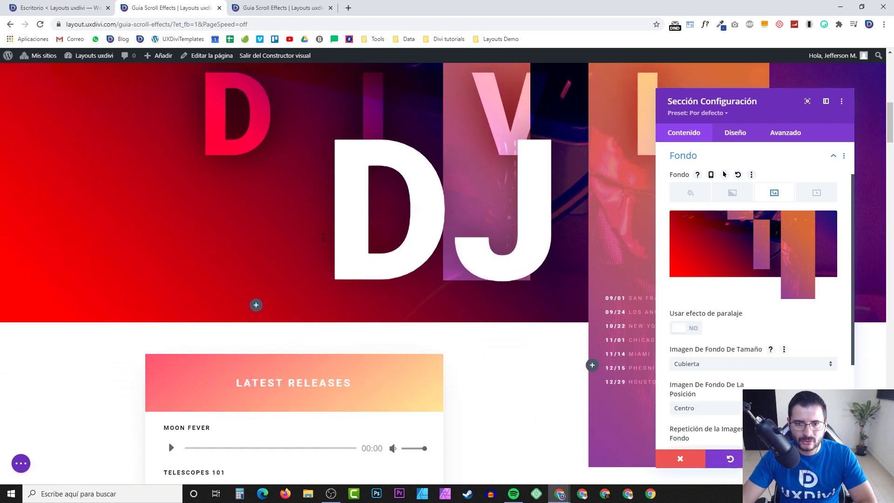
pyautogui.scroll(5, 323, 237)
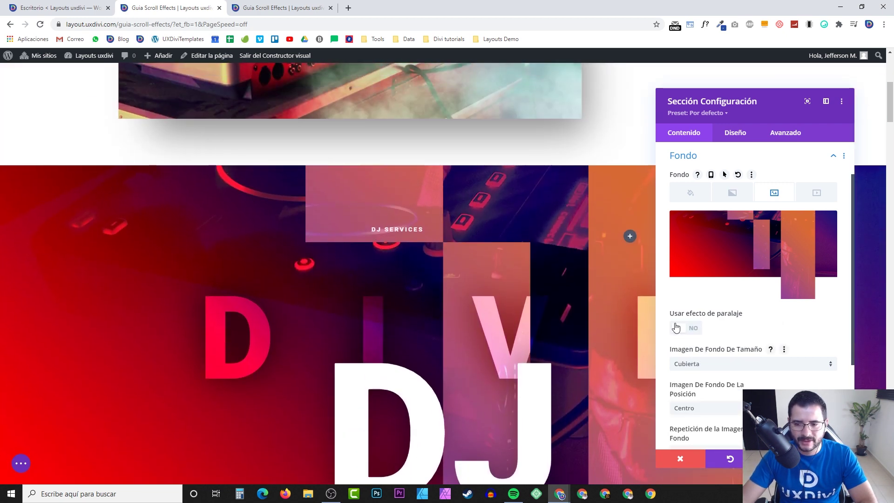
# - Re-enable the section's parallax effect and switch it off again to compare how the background image moves
pyautogui.click(676, 327)
pyautogui.scroll(-3, 383, 244)
pyautogui.scroll(5, 383, 244)
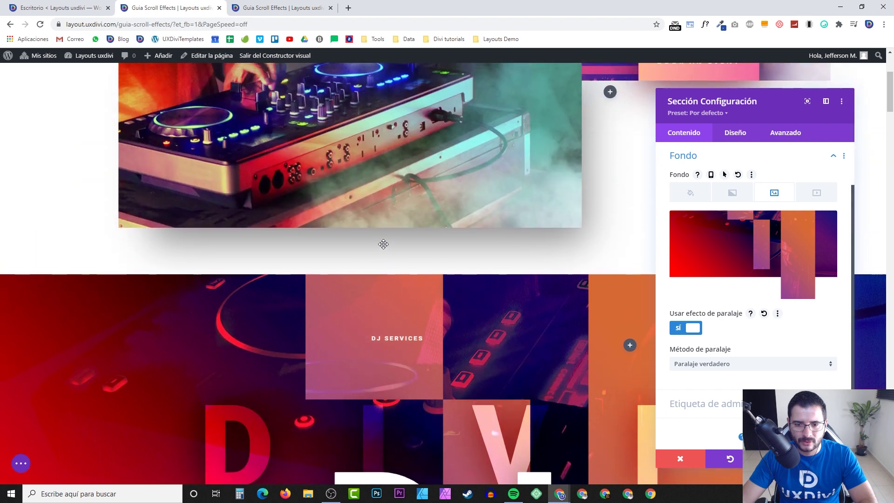
pyautogui.scroll(-4, 383, 244)
pyautogui.click(685, 332)
pyautogui.scroll(2, 285, 213)
pyautogui.scroll(-3, 281, 214)
pyautogui.scroll(3, 279, 213)
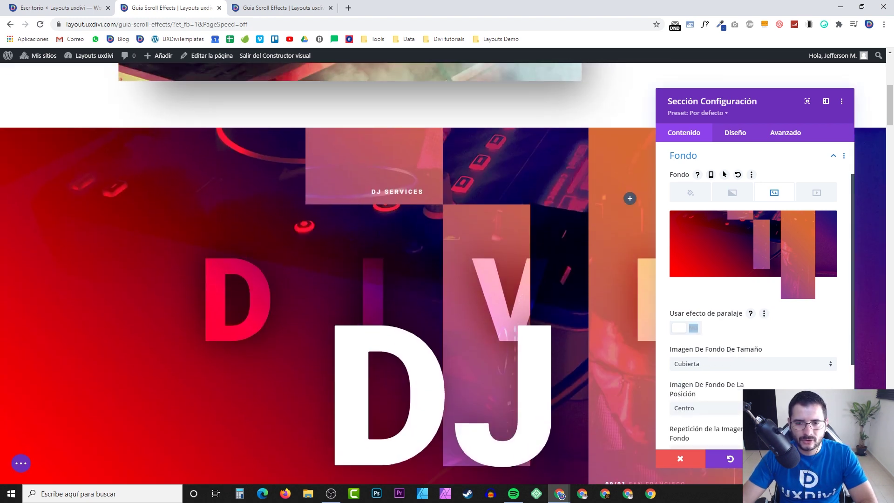
# - Turn the section's parallax effect back on and check the background against the large DJ title
pyautogui.click(692, 329)
pyautogui.scroll(-4, 255, 407)
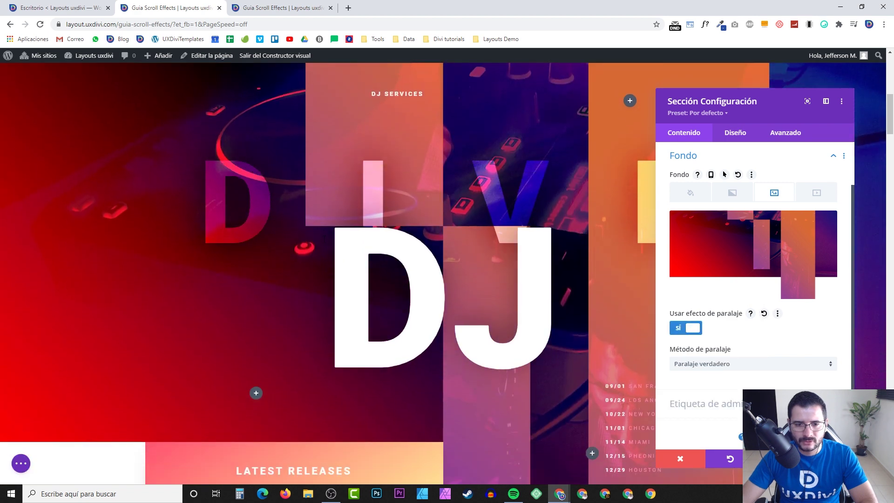
pyautogui.scroll(5, 325, 238)
pyautogui.scroll(-2, 324, 238)
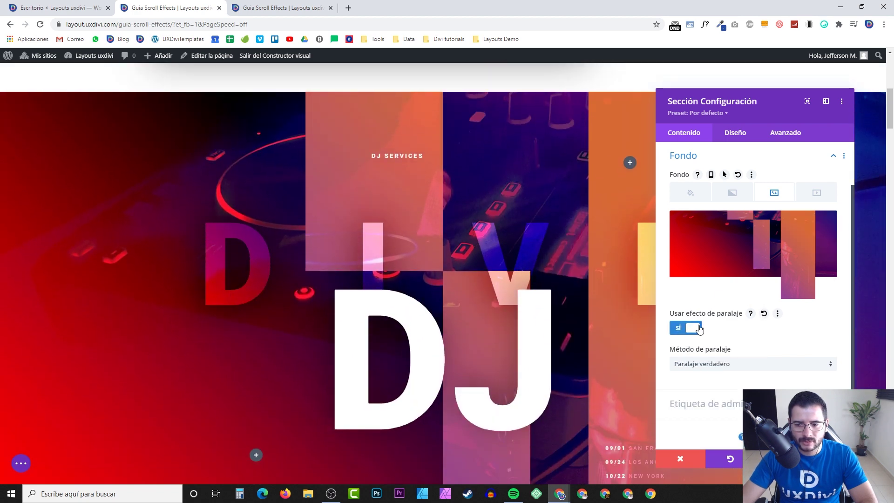
# - Disable the parallax effect and set the section's background image position to Centro De La Parte Superior
pyautogui.click(692, 328)
pyautogui.scroll(-3, 720, 328)
pyautogui.click(707, 278)
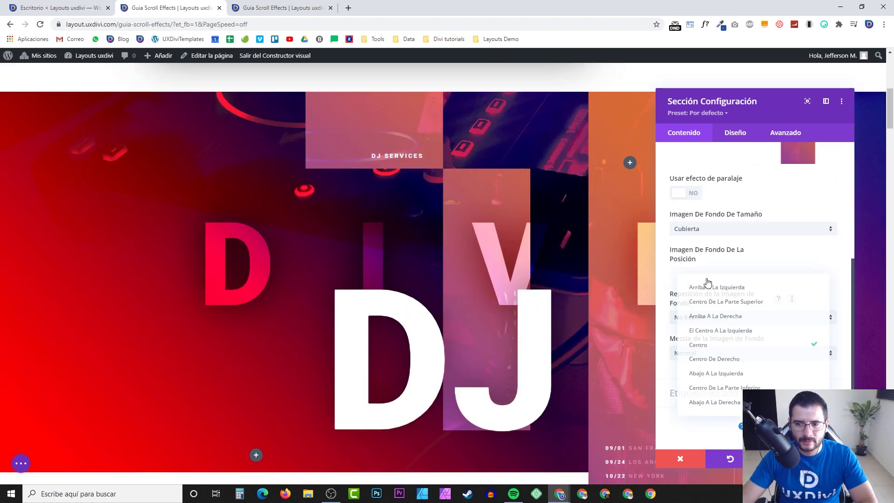
pyautogui.click(738, 299)
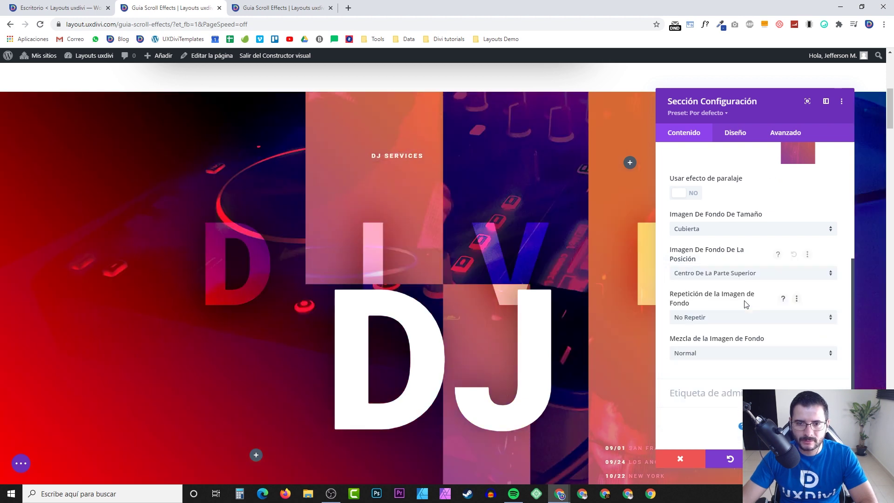
# - Check the repositioned background behind the DJ title and save the section settings
pyautogui.scroll(2, 418, 275)
pyautogui.scroll(-4, 417, 275)
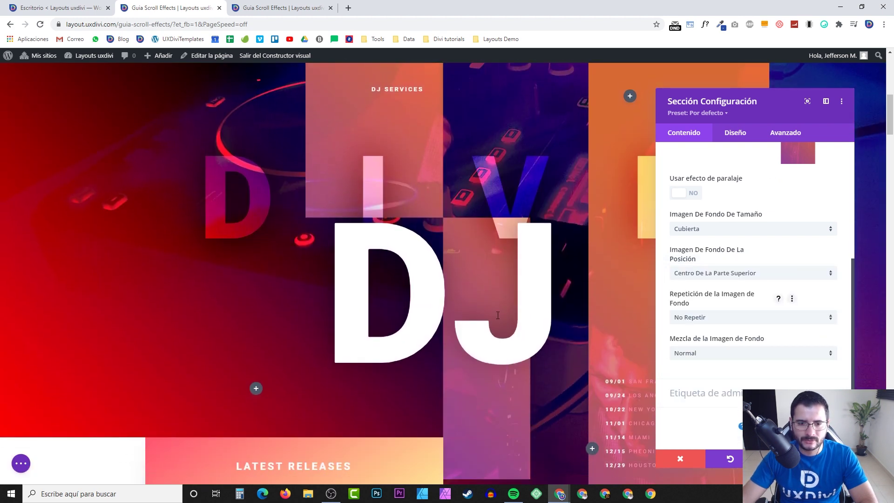
pyautogui.scroll(2, 484, 309)
pyautogui.scroll(4, 484, 309)
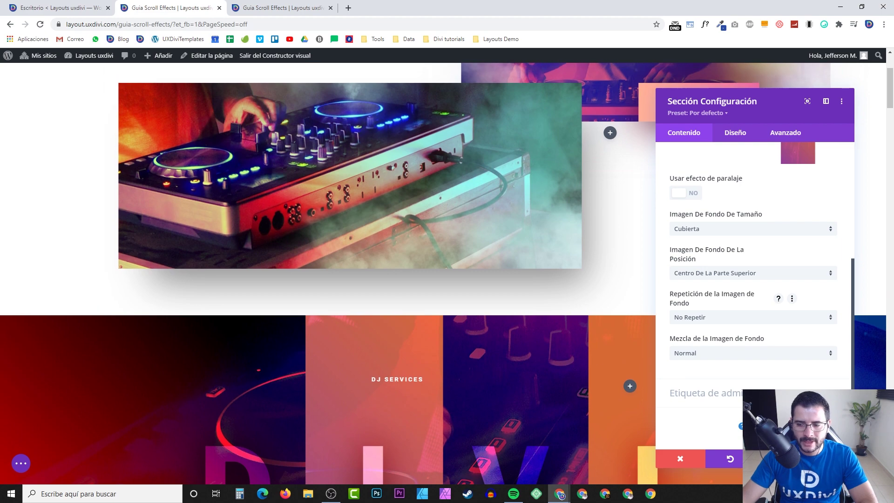
pyautogui.click(830, 458)
# - Examine the DJ Services section and the large DJ text module in the visual builder
pyautogui.scroll(-7, 494, 297)
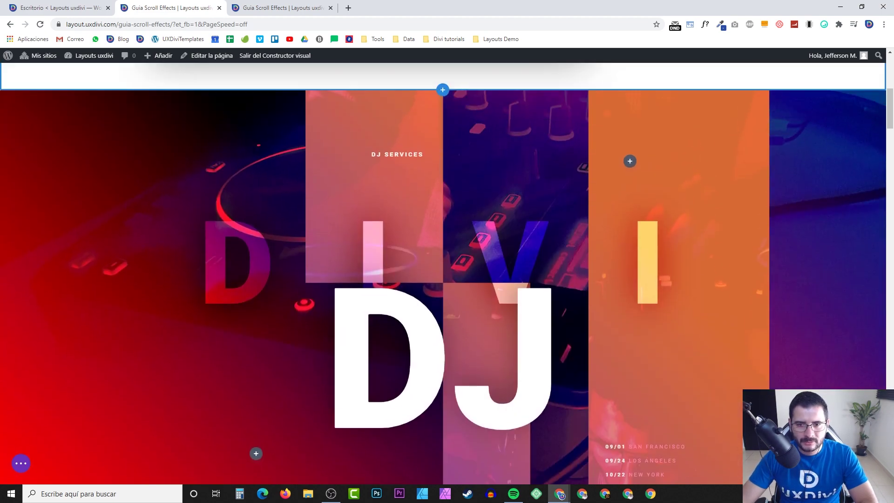
pyautogui.scroll(7, 569, 301)
pyautogui.scroll(-13, 560, 293)
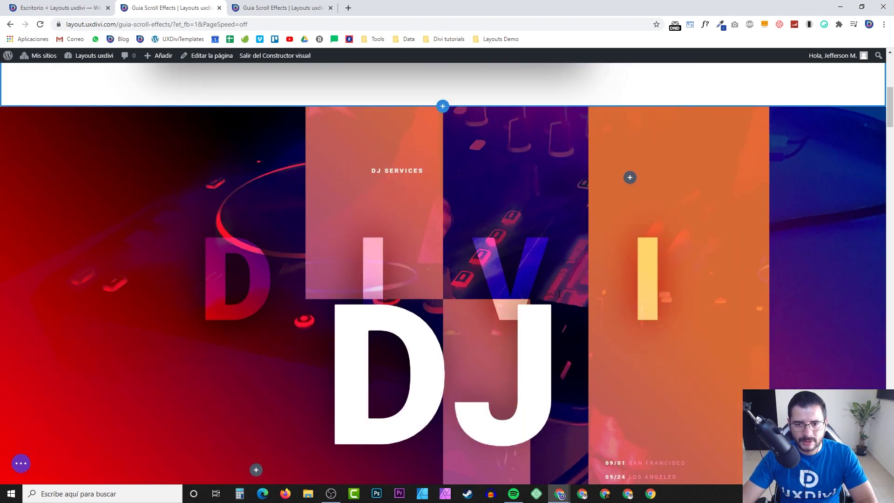
pyautogui.scroll(8, 441, 231)
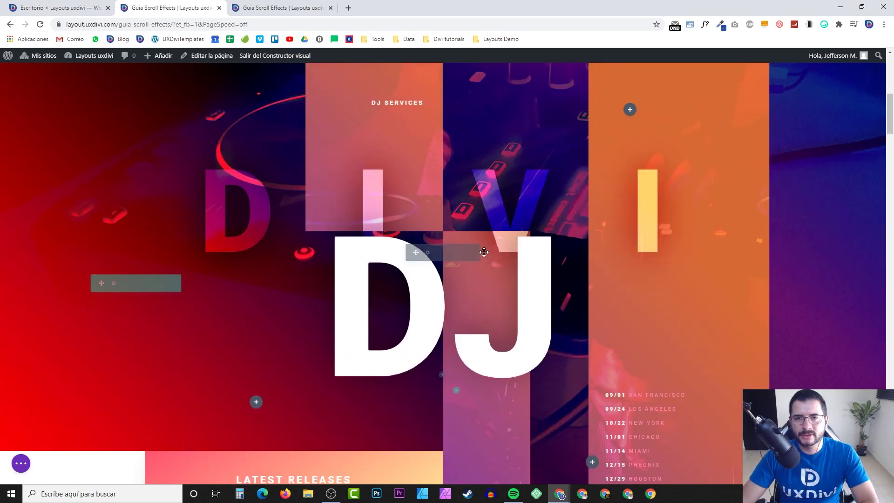
pyautogui.scroll(-1, 499, 281)
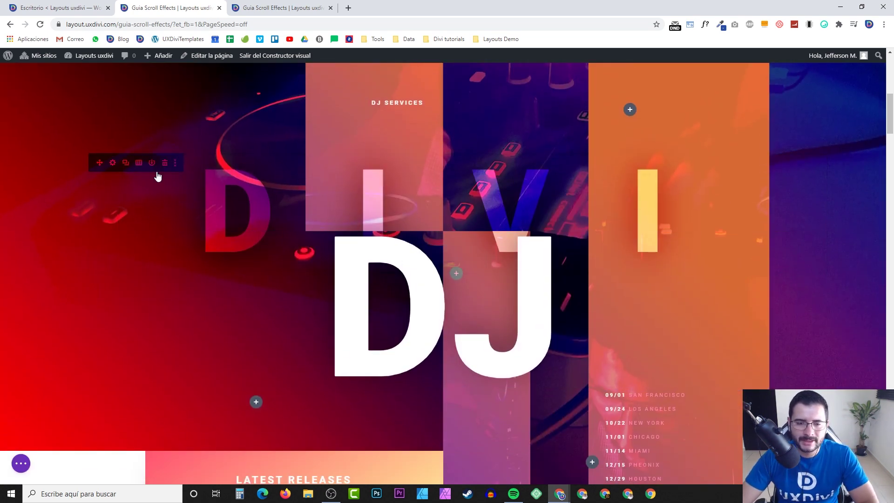
pyautogui.scroll(-1, 433, 259)
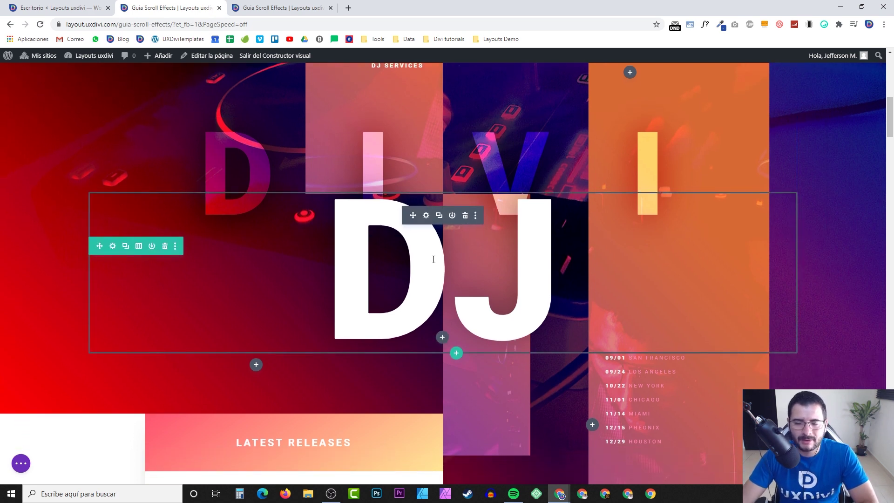
pyautogui.scroll(3, 335, 265)
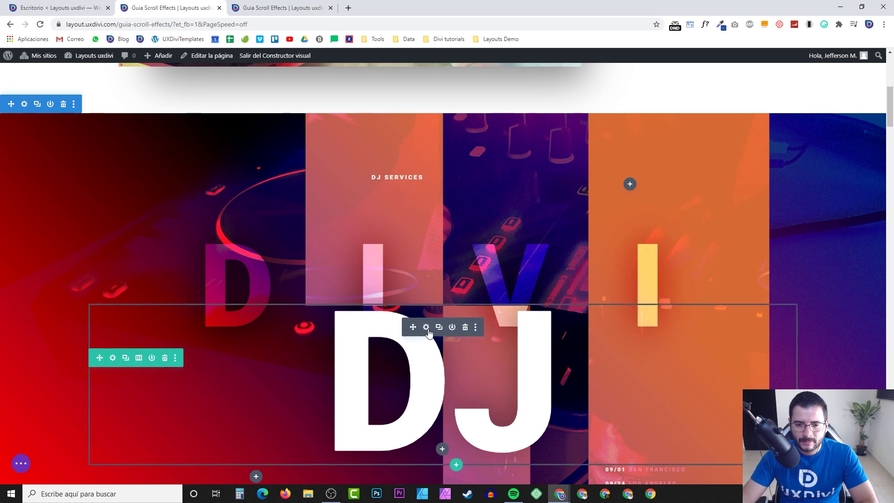
pyautogui.scroll(-2, 373, 321)
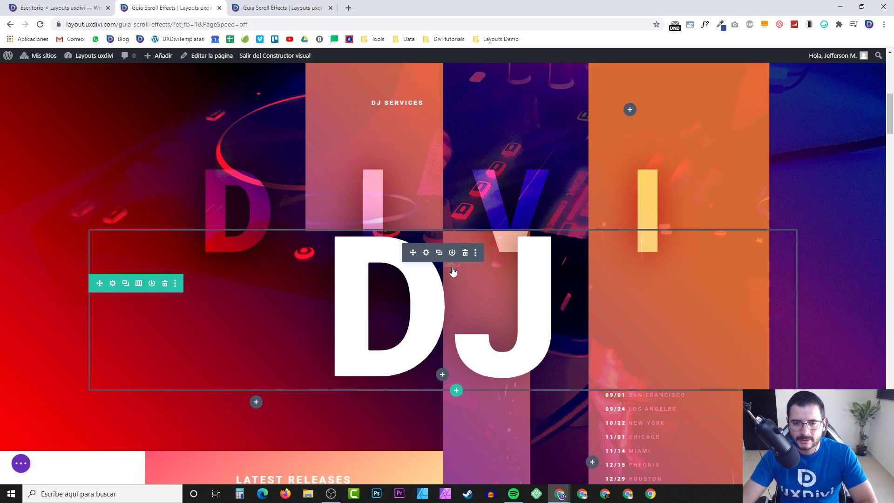
# - Open the large DJ text module's advanced settings and expand its Scroll Effects options
pyautogui.click(426, 253)
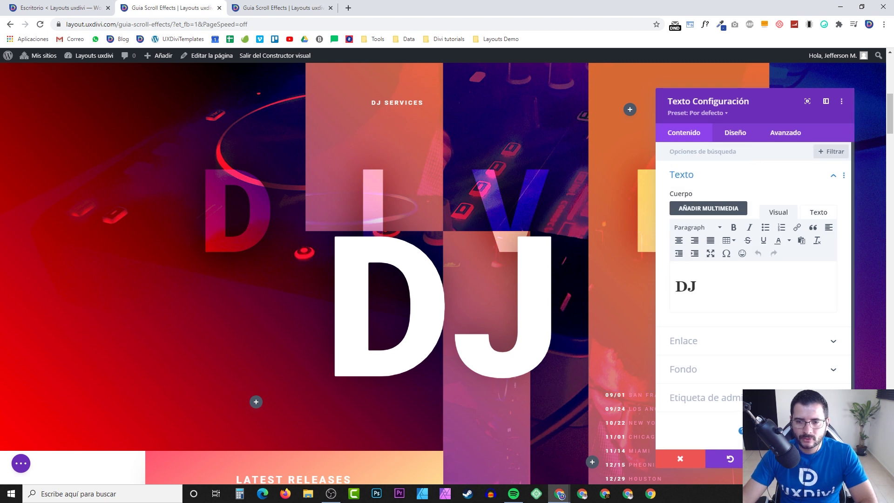
pyautogui.click(785, 136)
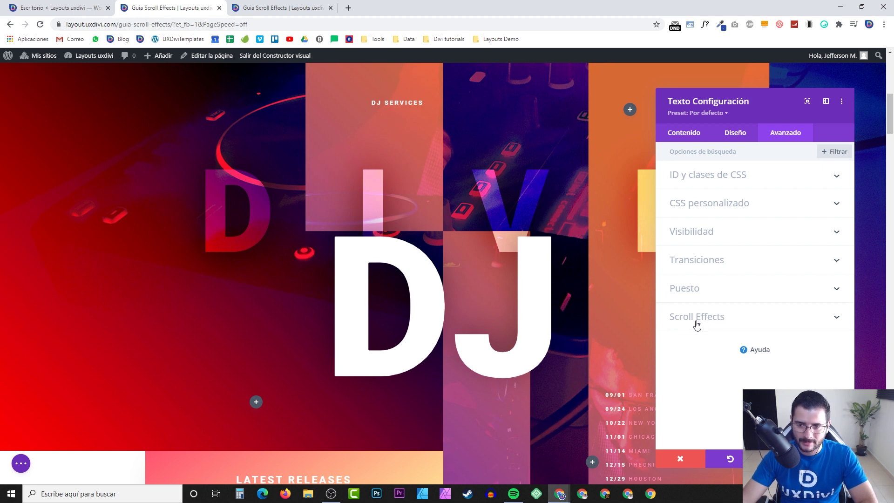
pyautogui.scroll(3, 525, 313)
pyautogui.scroll(-3, 525, 312)
pyautogui.scroll(3, 525, 312)
pyautogui.scroll(-4, 526, 312)
pyautogui.scroll(-1, 321, 232)
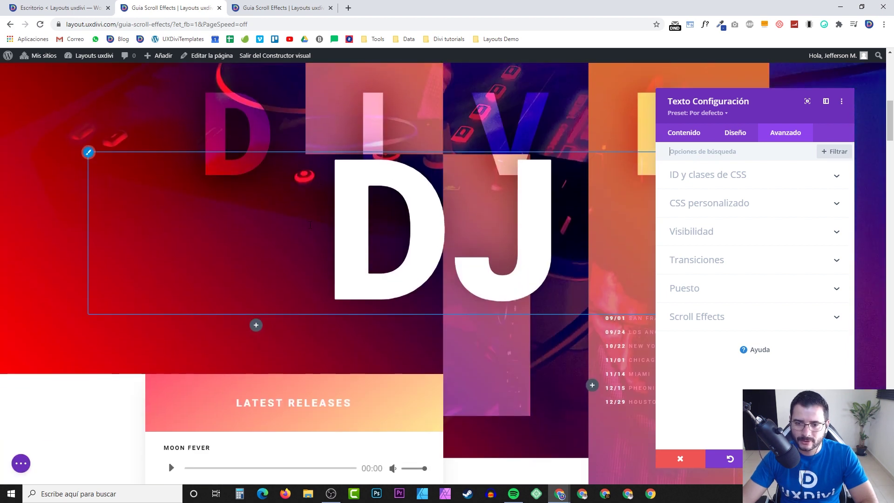
pyautogui.scroll(2, 322, 232)
pyautogui.click(770, 328)
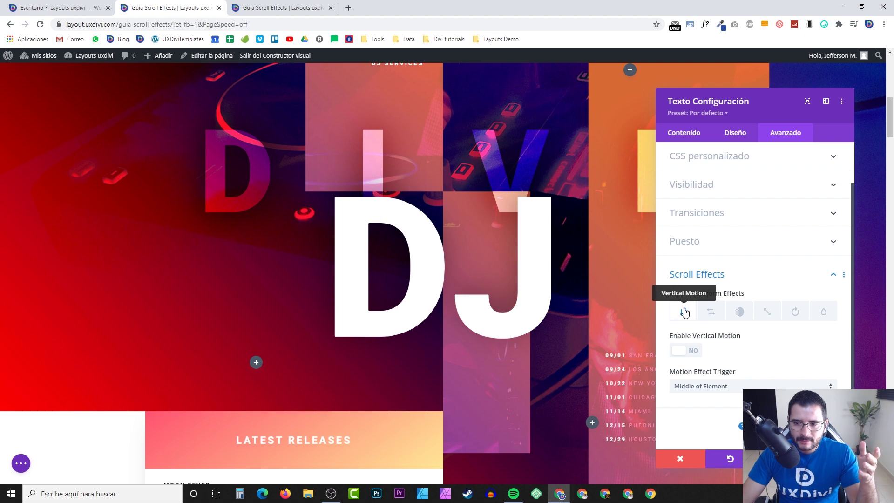
# - Examine the DJ text's vertical travel through the page alongside the Vertical Motion options
pyautogui.scroll(4, 436, 253)
pyautogui.scroll(-3, 435, 253)
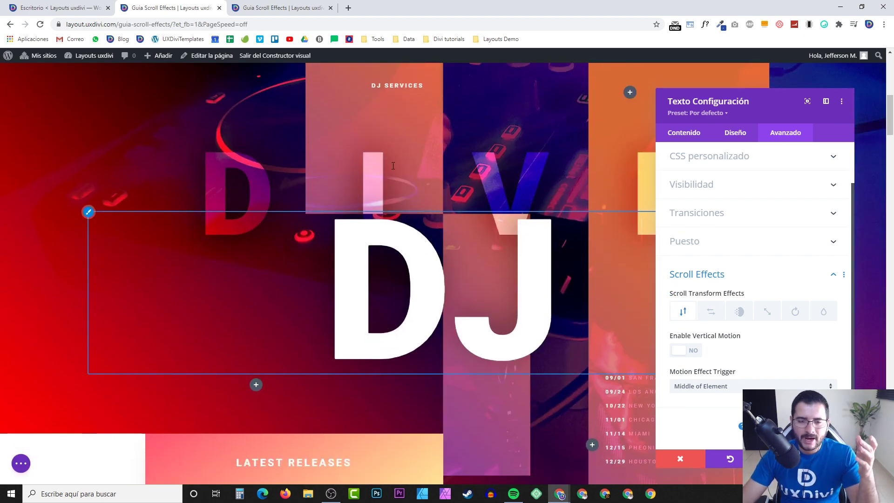
pyautogui.scroll(4, 442, 259)
pyautogui.scroll(-3, 444, 261)
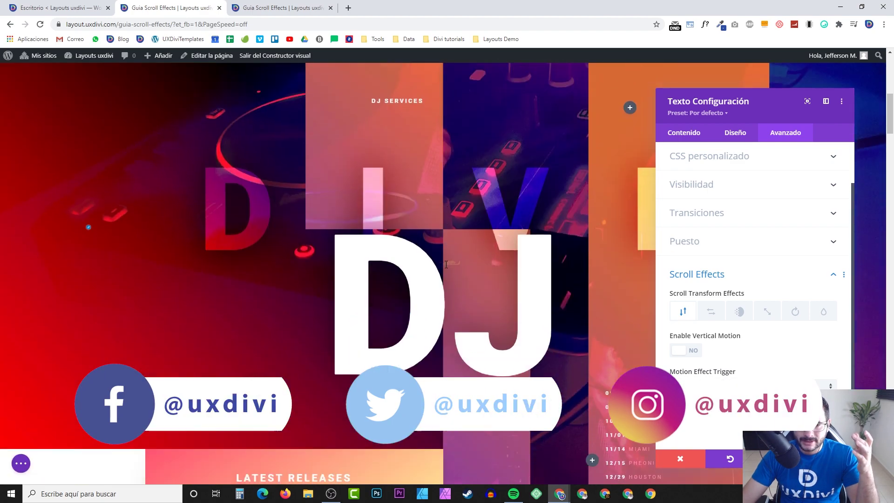
pyautogui.scroll(2, 446, 265)
pyautogui.scroll(1, 447, 265)
pyautogui.scroll(-5, 442, 266)
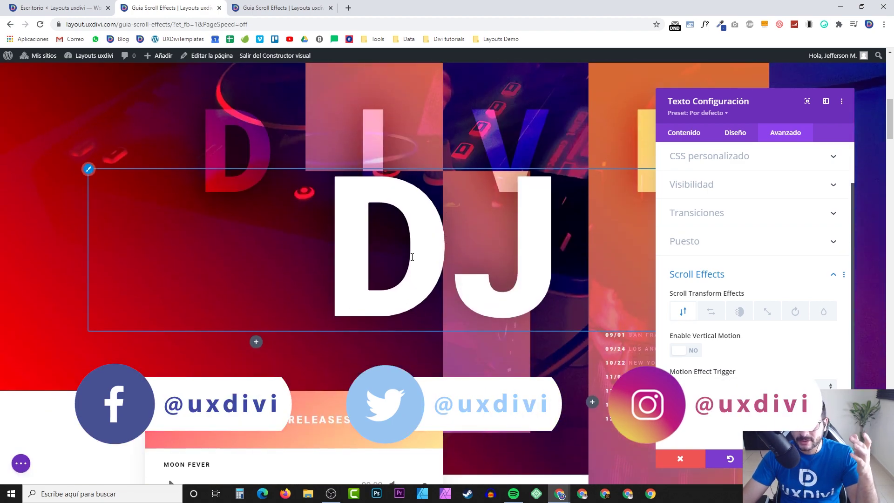
pyautogui.scroll(6, 419, 266)
pyautogui.scroll(-5, 416, 268)
pyautogui.scroll(4, 414, 263)
pyautogui.scroll(-4, 413, 258)
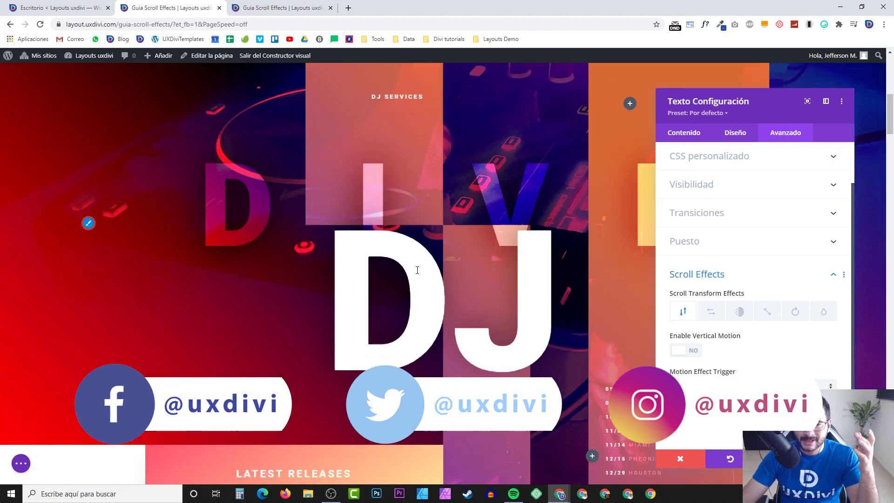
pyautogui.scroll(1, 412, 252)
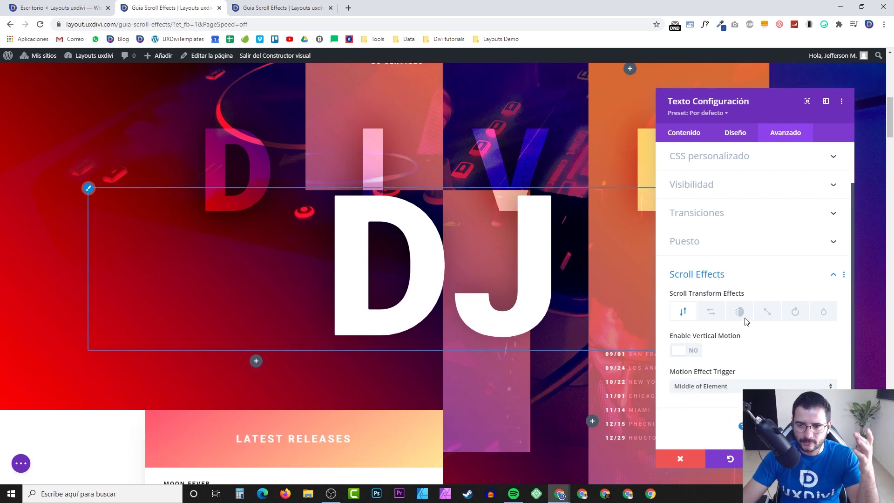
# - Examine the Horizontal Motion options of the DJ text module alongside the text's position in the page
pyautogui.click(712, 313)
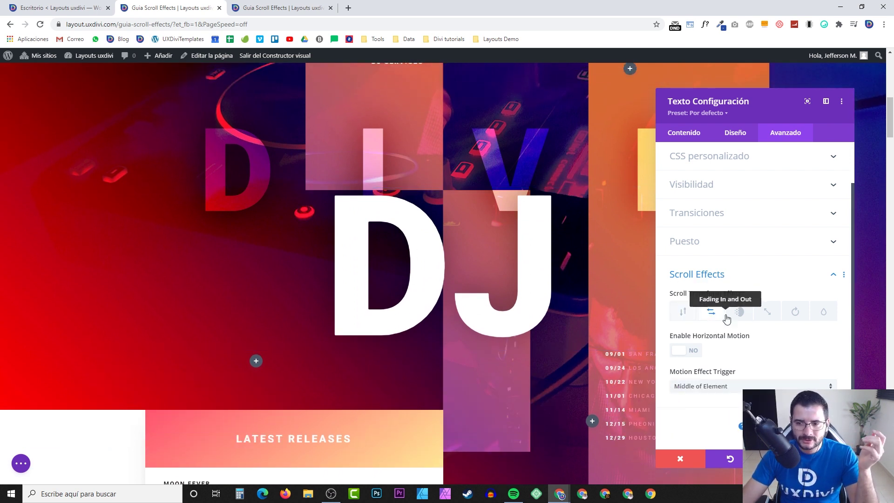
pyautogui.scroll(6, 375, 303)
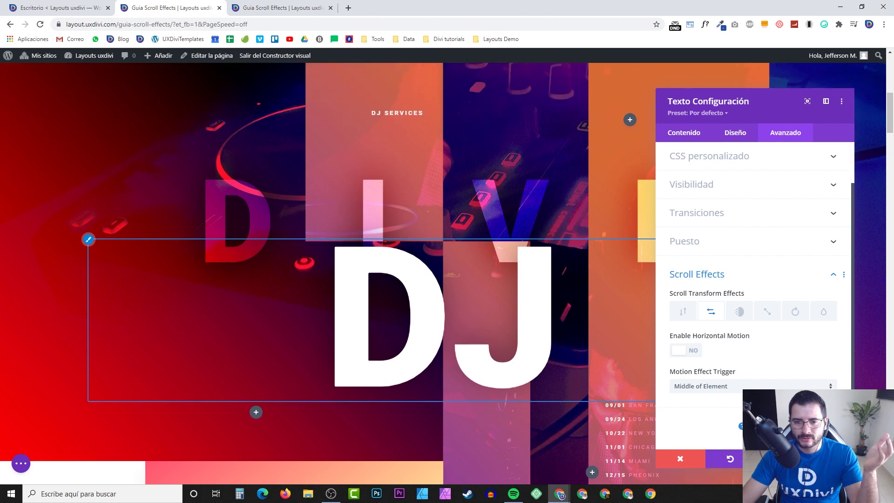
pyautogui.scroll(-7, 372, 298)
pyautogui.scroll(7, 375, 305)
pyautogui.scroll(-5, 364, 293)
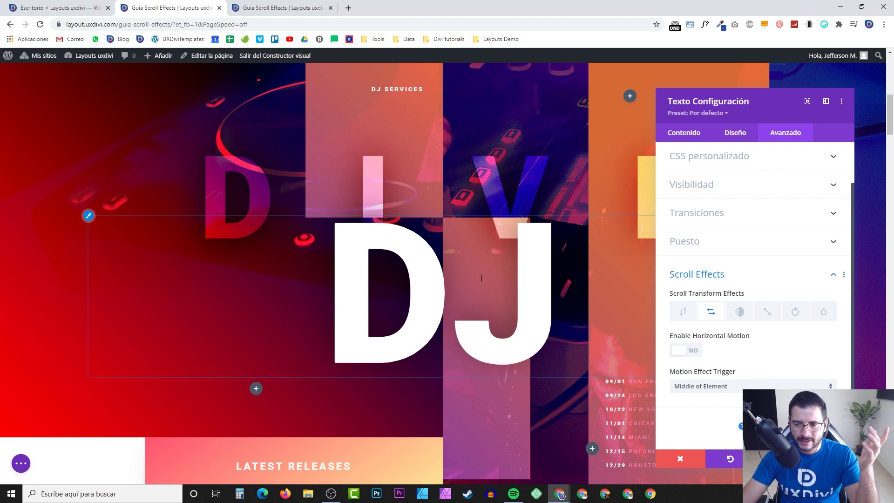
# - Examine the Fading In and Out options for the DJ text while viewing it at different page positions
pyautogui.click(739, 315)
pyautogui.scroll(5, 88, 213)
pyautogui.scroll(-2, 88, 213)
pyautogui.scroll(-4, 419, 303)
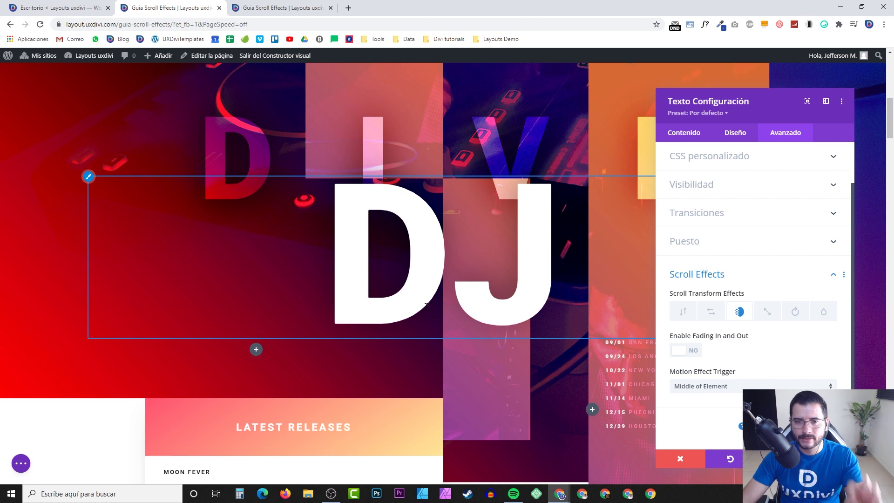
pyautogui.scroll(5, 425, 305)
pyautogui.scroll(-4, 425, 305)
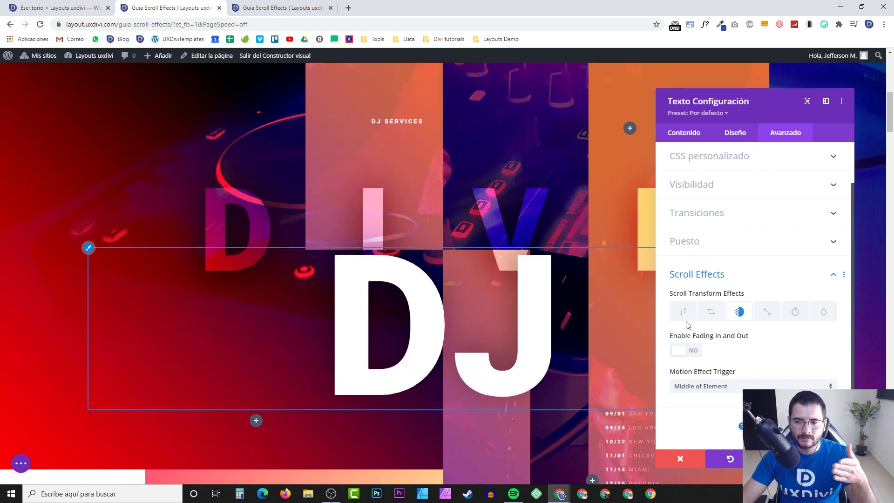
# - Compare the DJ text's Scaling Up and Down options with its Fading In and Out options
pyautogui.click(768, 314)
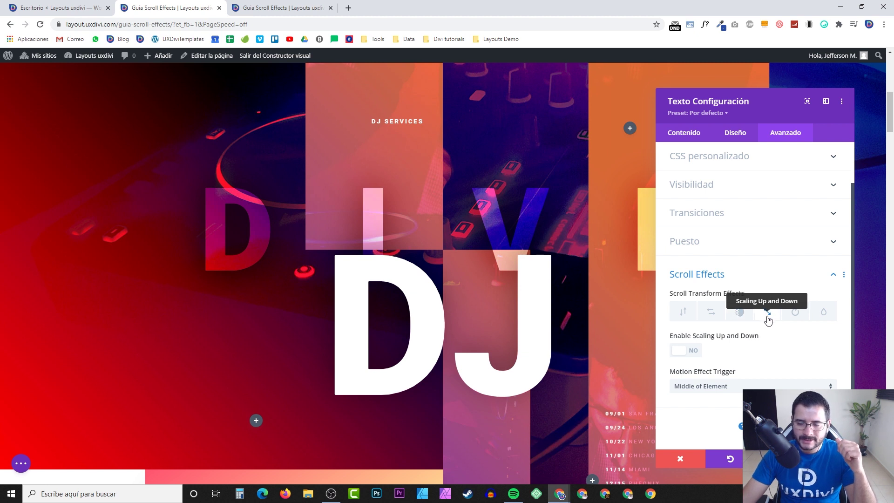
pyautogui.click(740, 312)
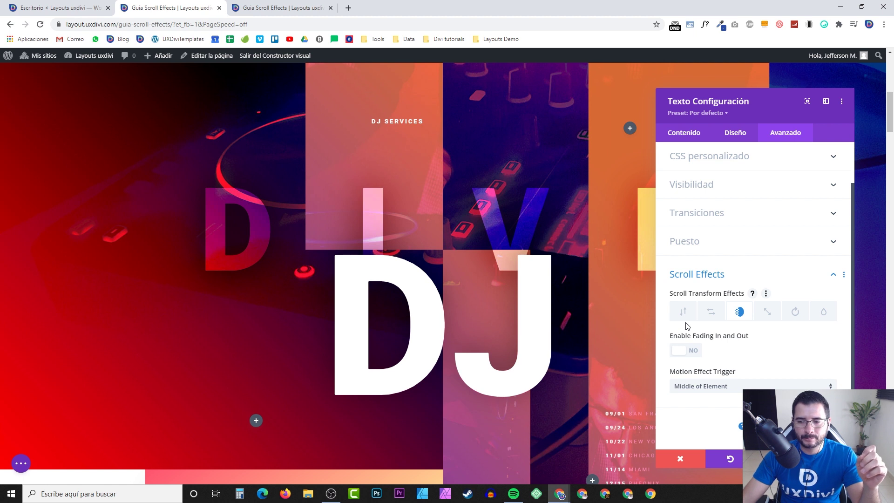
pyautogui.scroll(-3, 663, 326)
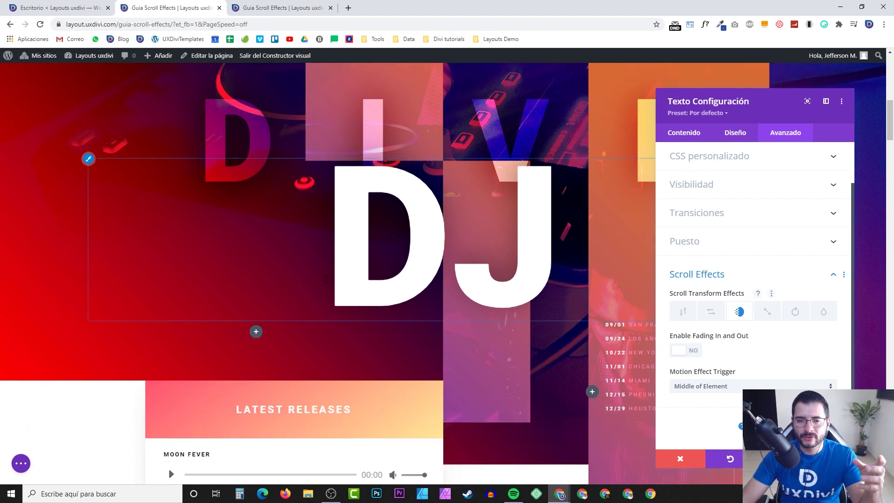
pyautogui.click(768, 311)
pyautogui.scroll(2, 582, 303)
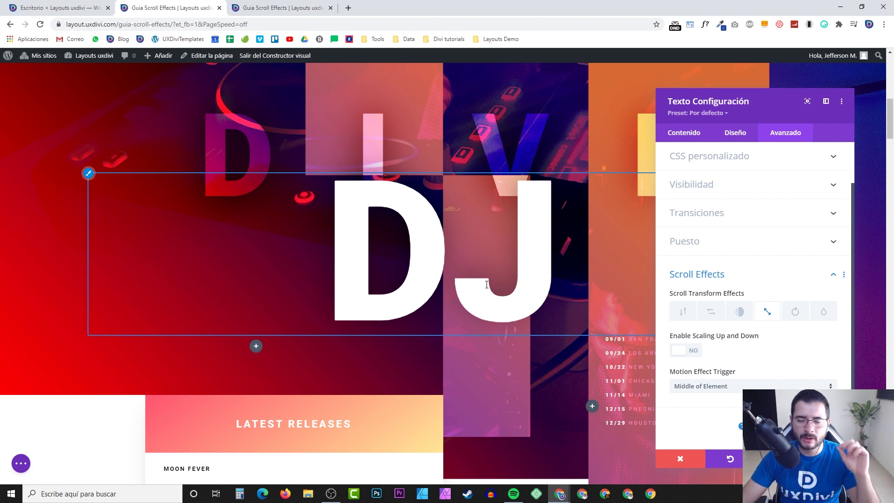
# - Examine the Rotating options of the DJ text module against the text's passage through the page
pyautogui.click(788, 318)
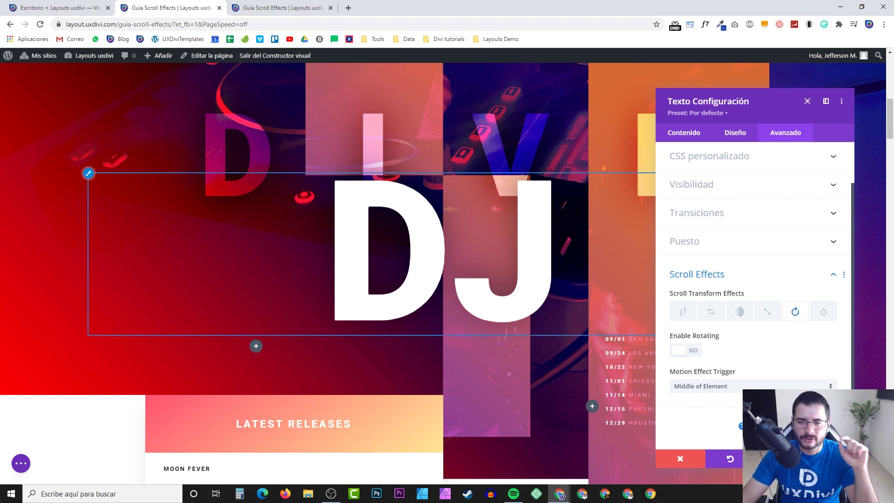
pyautogui.scroll(6, 443, 309)
pyautogui.scroll(-7, 443, 310)
pyautogui.scroll(4, 443, 309)
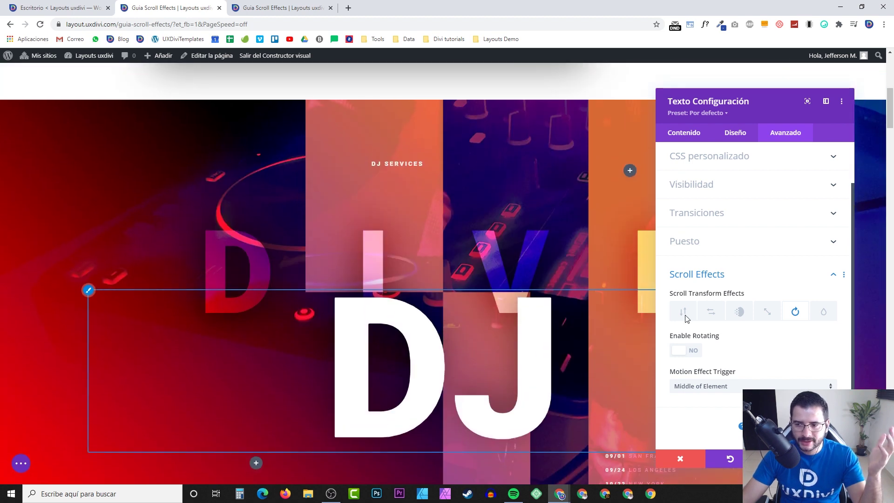
# - Examine the Anuncio scroll effect options of the DJ text module while viewing the DJ title
pyautogui.click(824, 315)
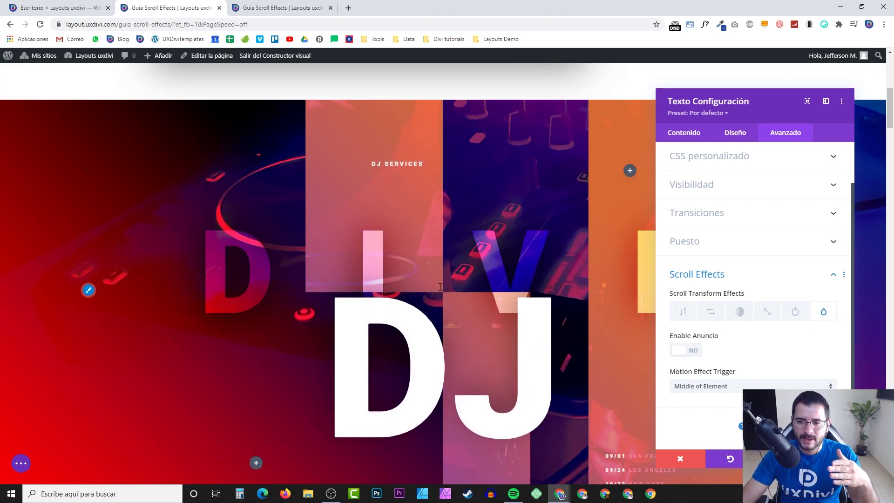
pyautogui.scroll(-2, 475, 308)
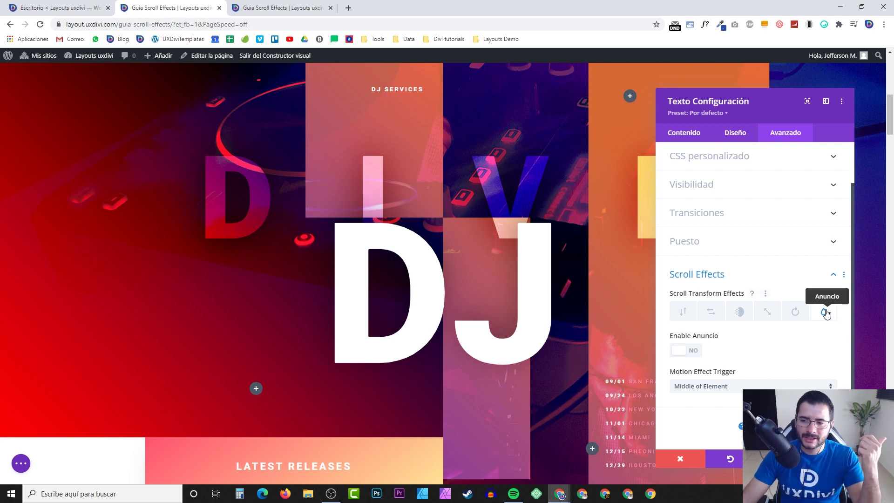
pyautogui.scroll(5, 413, 273)
pyautogui.scroll(-5, 412, 272)
pyautogui.scroll(1, 412, 273)
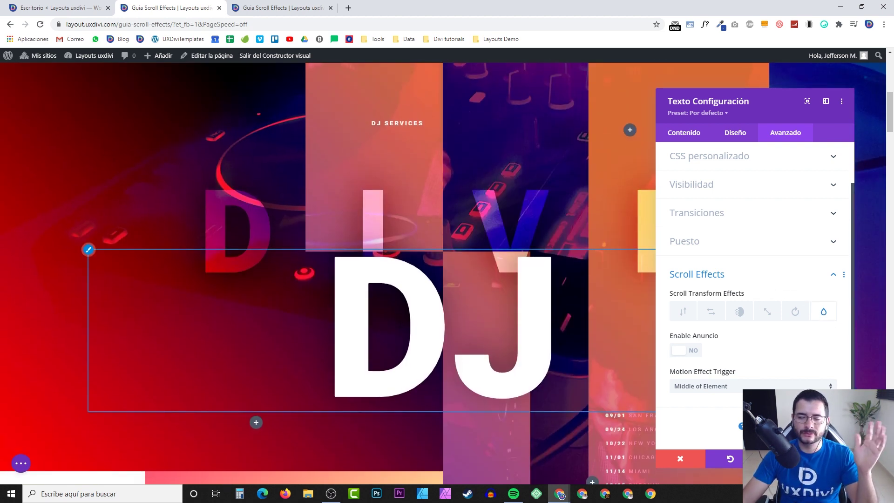
# - Review the page from the DJ title down to the DJ Services video section and return to the title
pyautogui.scroll(5, 412, 273)
pyautogui.scroll(-15, 320, 292)
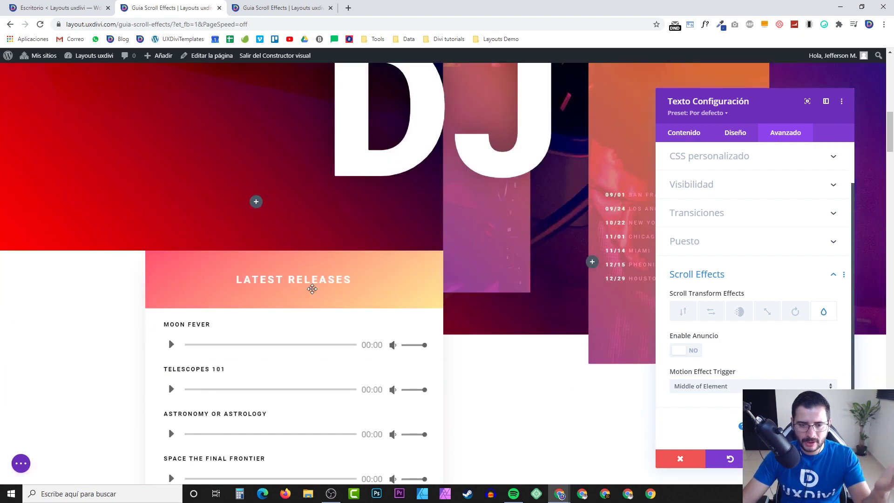
pyautogui.scroll(-12, 371, 294)
pyautogui.scroll(14, 455, 306)
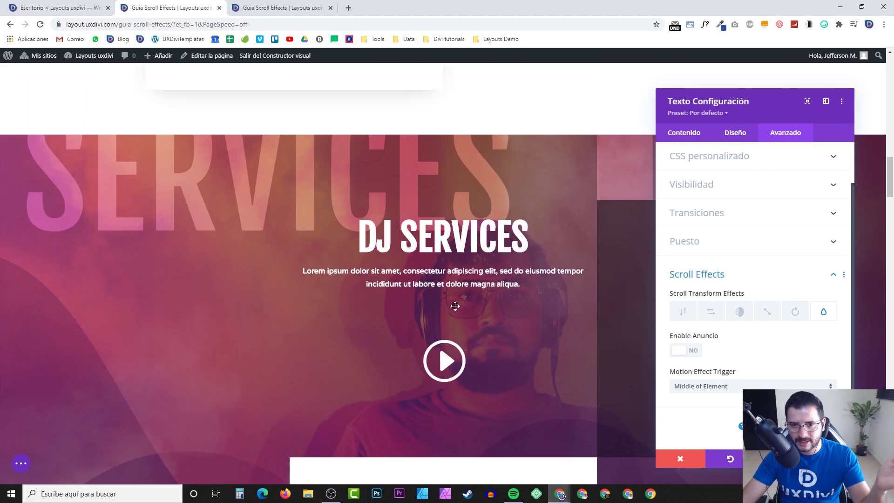
pyautogui.scroll(8, 443, 307)
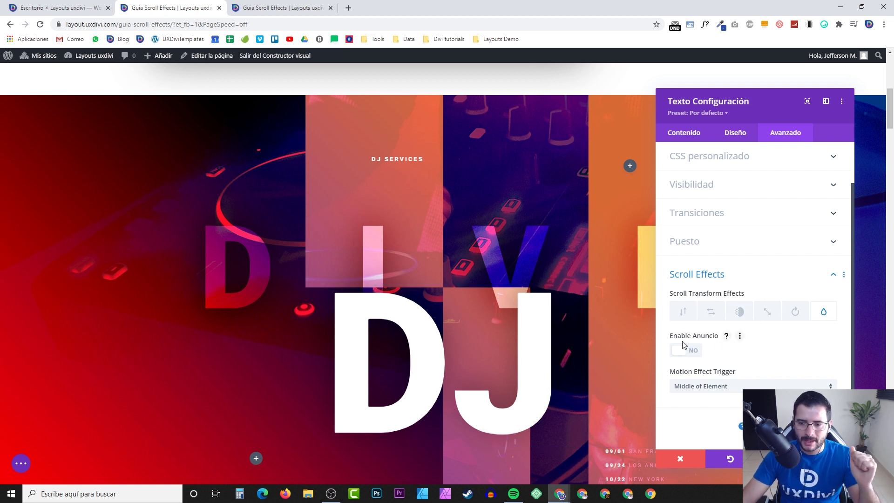
# - Reopen the DJ text module's advanced Scroll Effects options and enable Vertical Motion
pyautogui.click(683, 311)
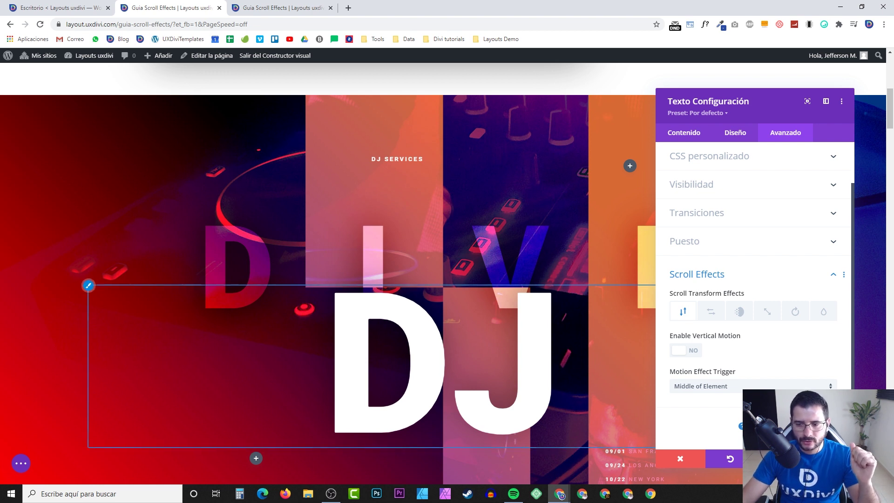
pyautogui.press('Escape')
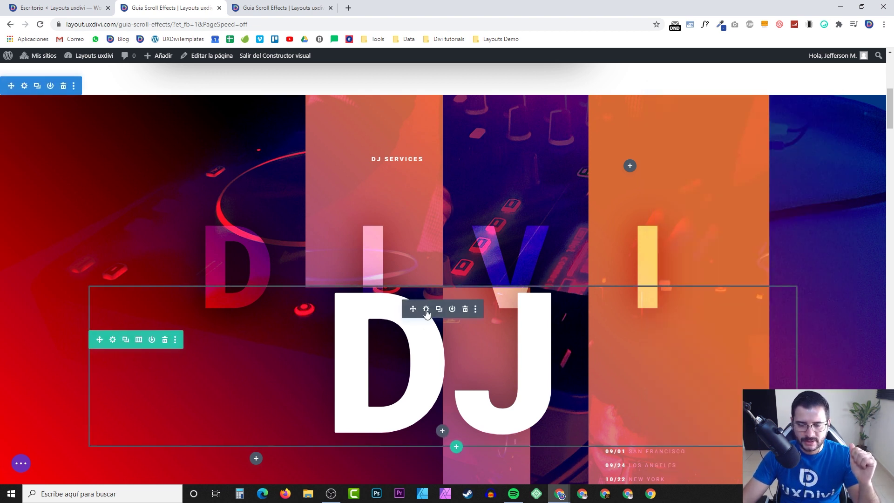
pyautogui.click(426, 309)
pyautogui.scroll(-1, 559, 233)
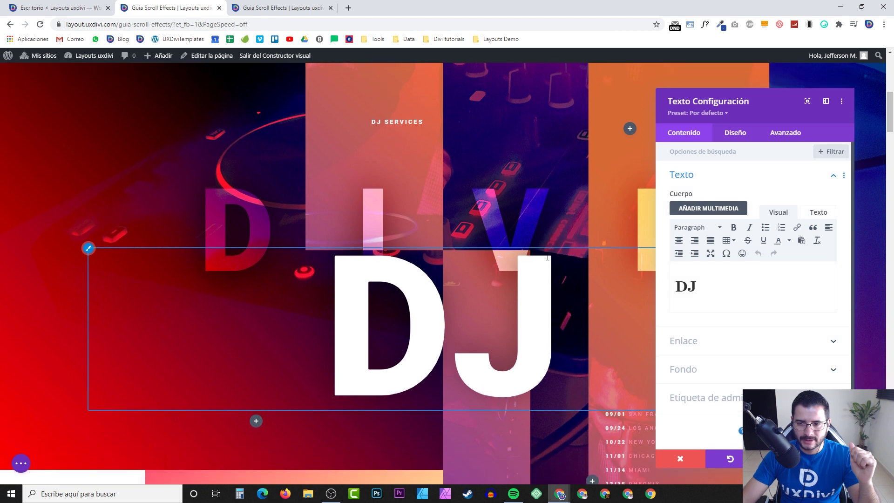
pyautogui.click(736, 135)
pyautogui.click(783, 134)
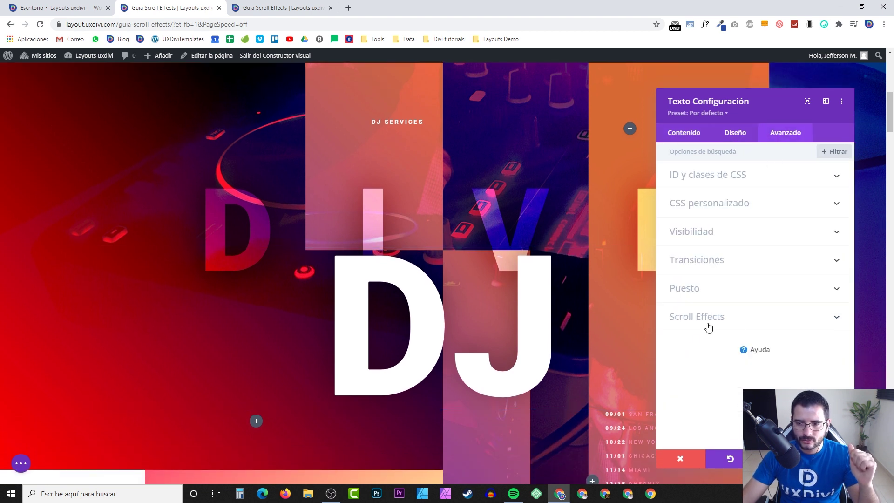
pyautogui.click(706, 320)
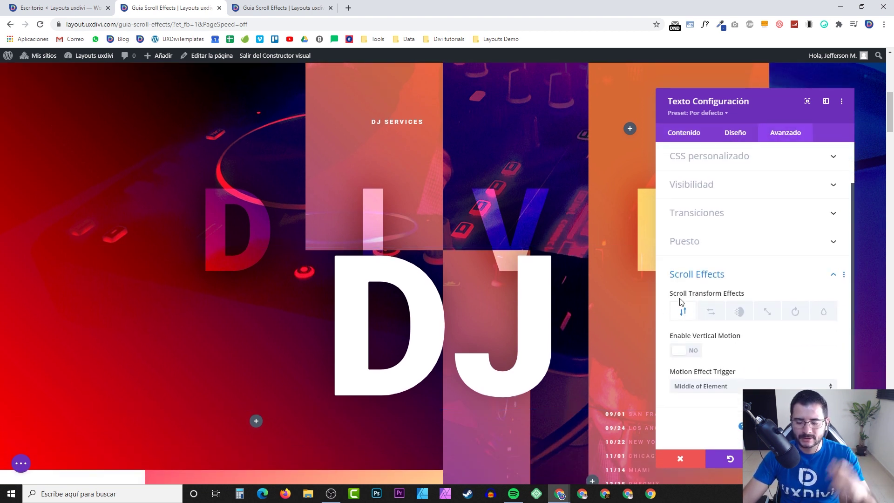
pyautogui.click(697, 358)
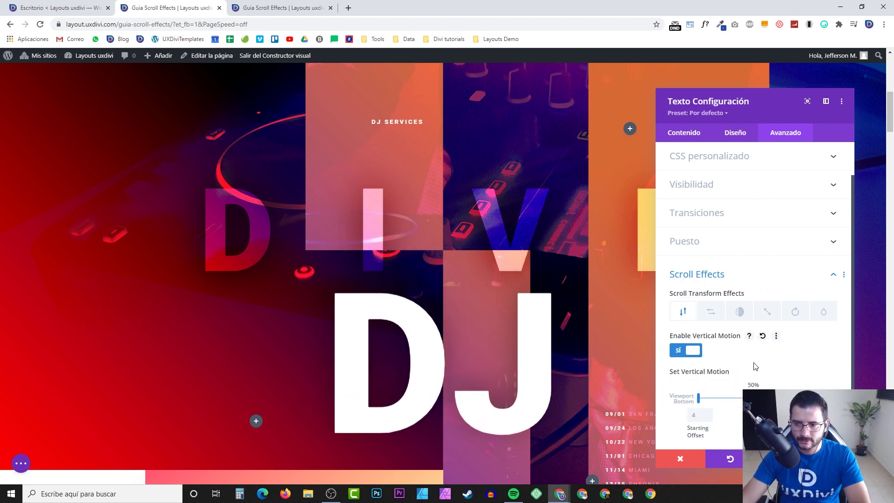
# - Reposition and enlarge the text settings window so all the Set Vertical Motion controls are accessible
pyautogui.scroll(-2, 432, 281)
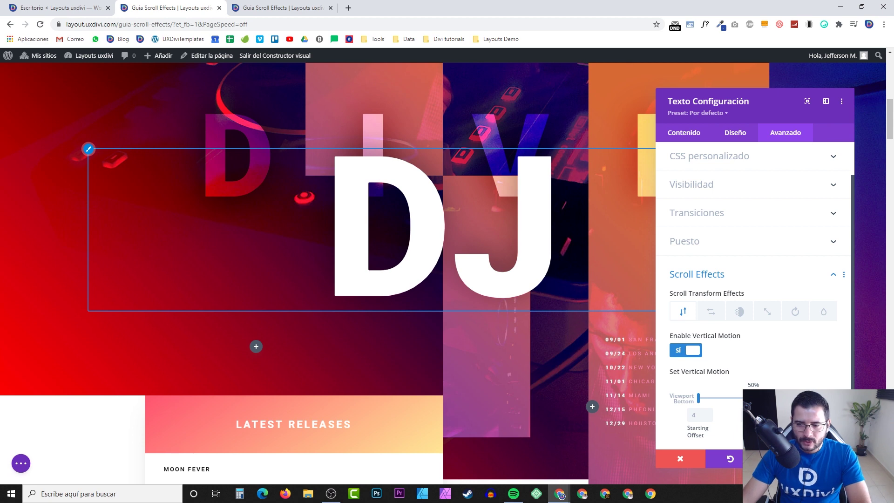
pyautogui.scroll(-2, 740, 270)
pyautogui.moveTo(739, 112); pyautogui.dragTo(154, 111)
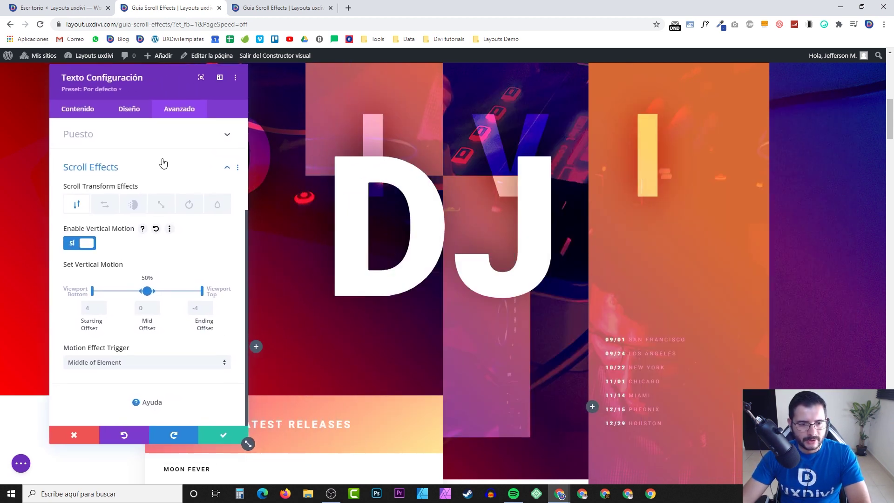
pyautogui.moveTo(249, 444); pyautogui.dragTo(259, 471)
pyautogui.moveTo(162, 82); pyautogui.dragTo(165, 87)
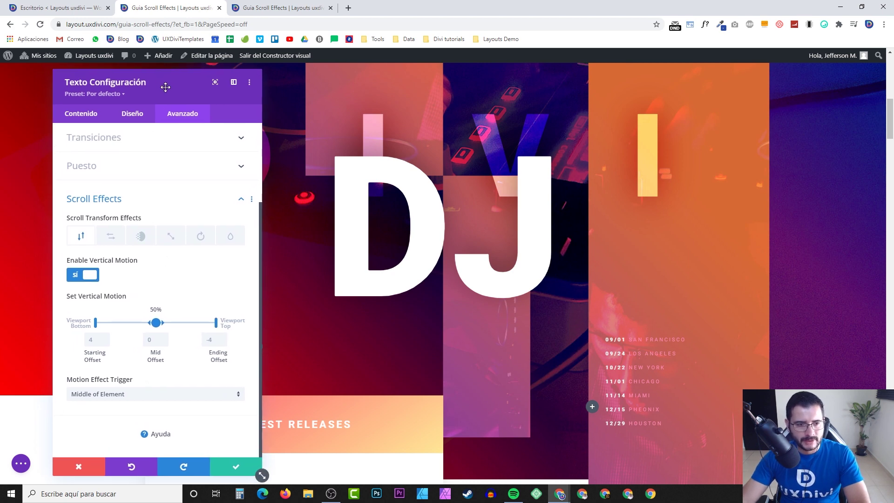
# - Examine how the DJ text moves vertically through the page with Vertical Motion enabled
pyautogui.scroll(4, 122, 286)
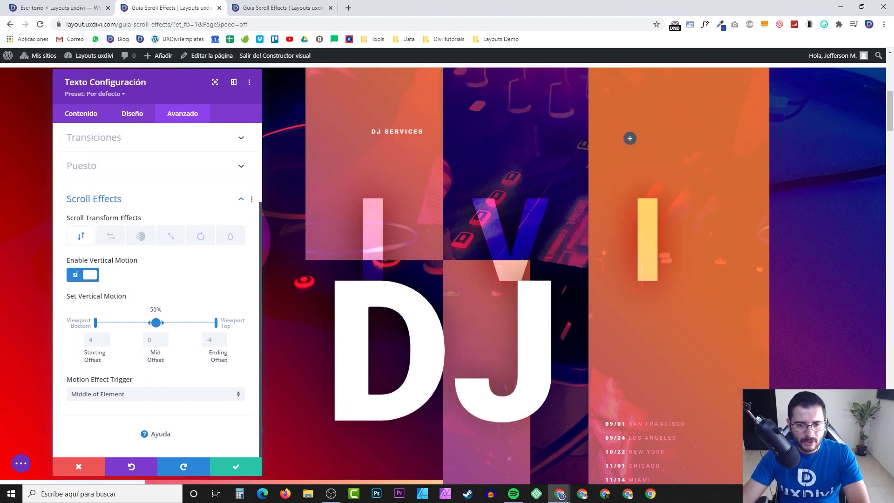
pyautogui.scroll(-6, 385, 337)
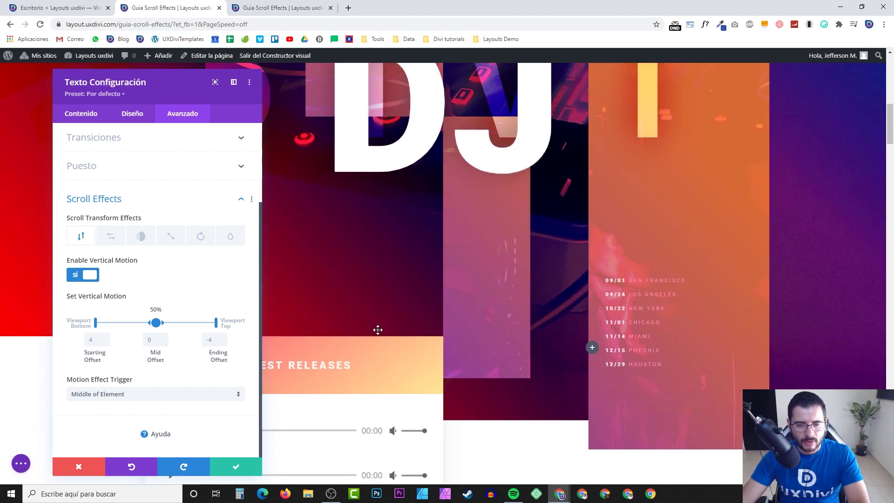
pyautogui.scroll(2, 288, 331)
pyautogui.scroll(3, 288, 331)
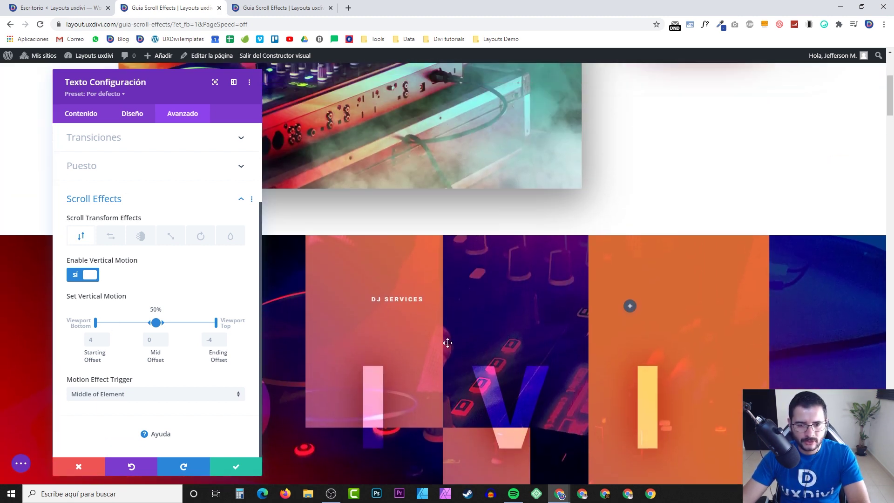
pyautogui.scroll(-5, 444, 344)
pyautogui.scroll(2, 442, 345)
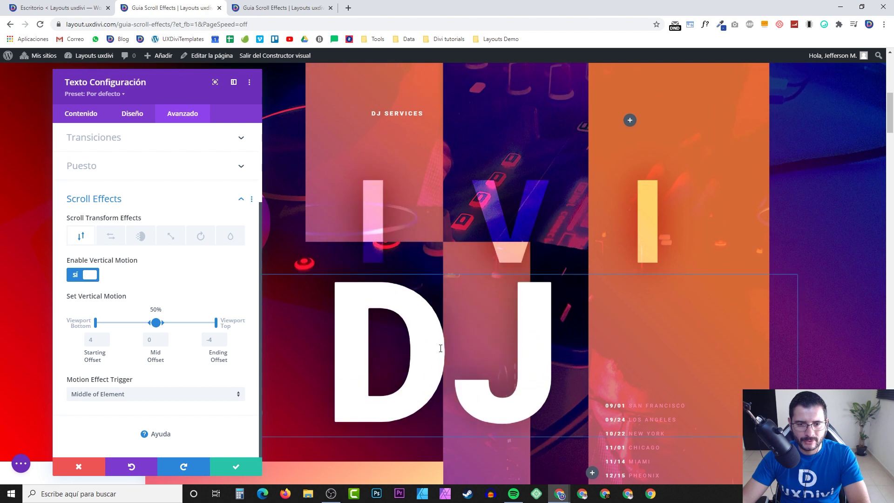
pyautogui.scroll(-2, 438, 352)
pyautogui.scroll(-1, 436, 354)
pyautogui.scroll(3, 430, 345)
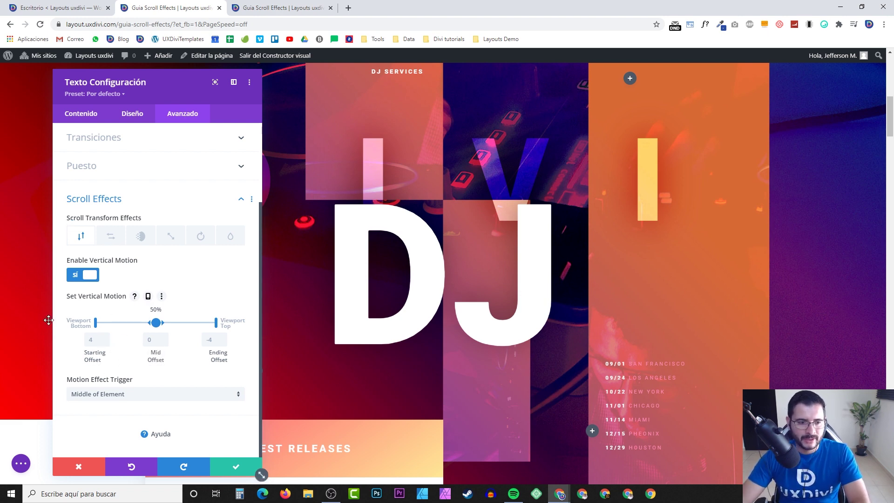
# - Examine the Viewport Bottom end of the Set Vertical Motion scale in relation to the DJ text's travel
pyautogui.scroll(1, 468, 323)
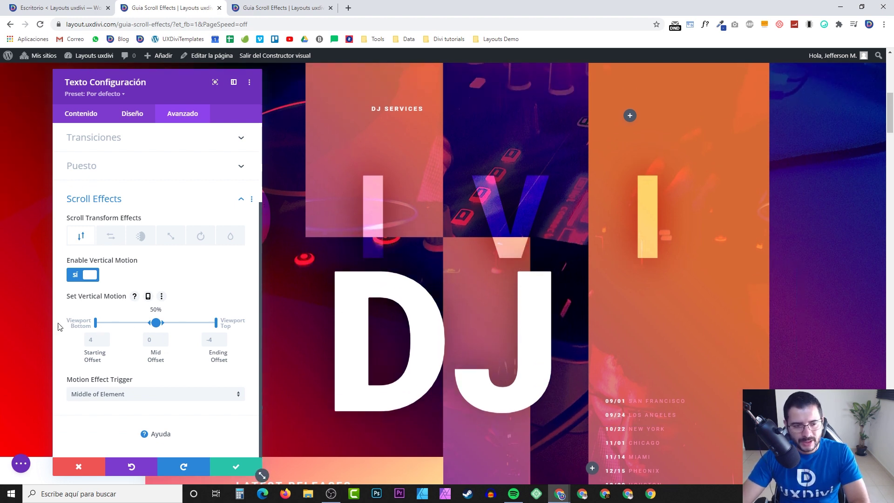
pyautogui.moveTo(68, 323); pyautogui.dragTo(76, 320)
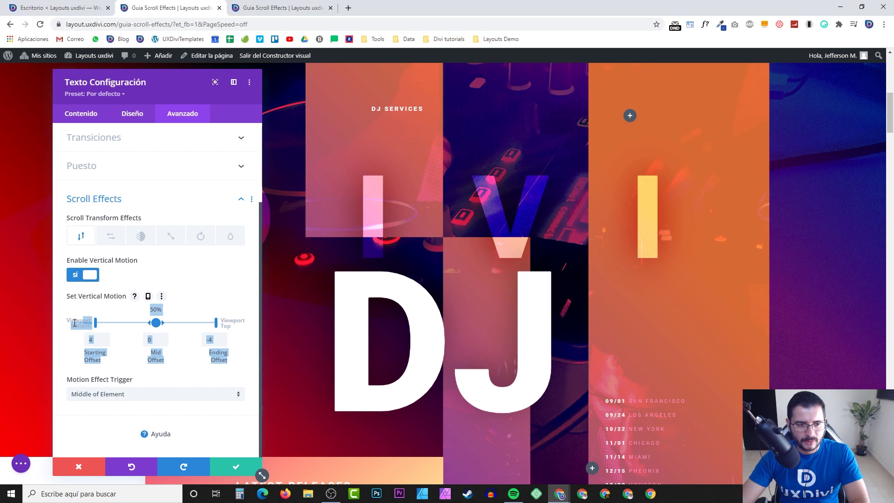
pyautogui.click(72, 329)
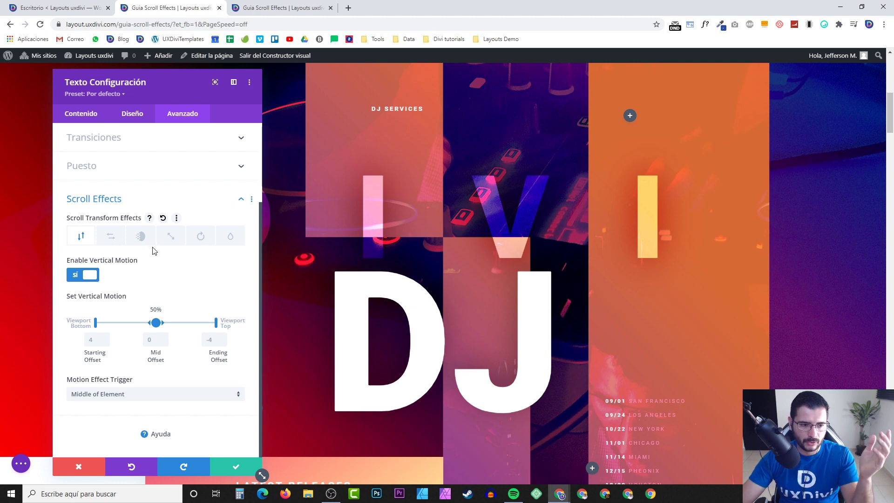
pyautogui.scroll(-2, 466, 280)
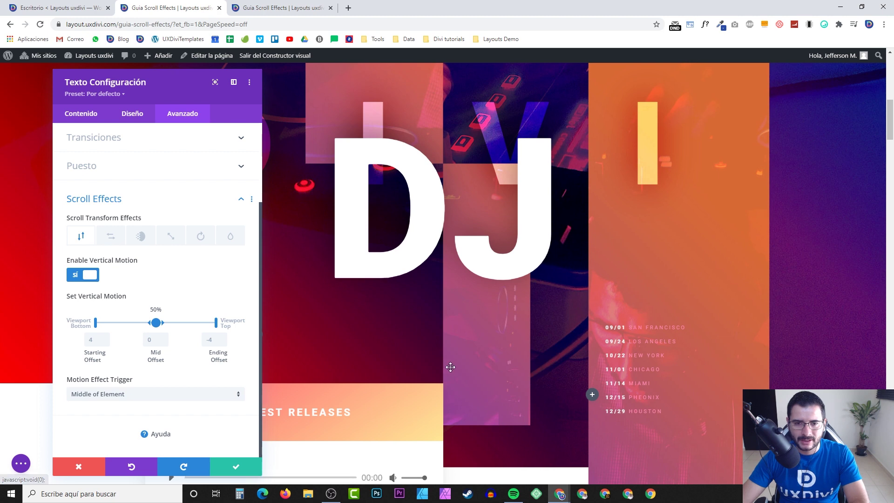
# - Examine how the DJ text approaches and leaves the upper edge of the viewport in relation to the Viewport Top marker
pyautogui.scroll(3, 451, 367)
pyautogui.scroll(-4, 451, 362)
pyautogui.scroll(2, 419, 344)
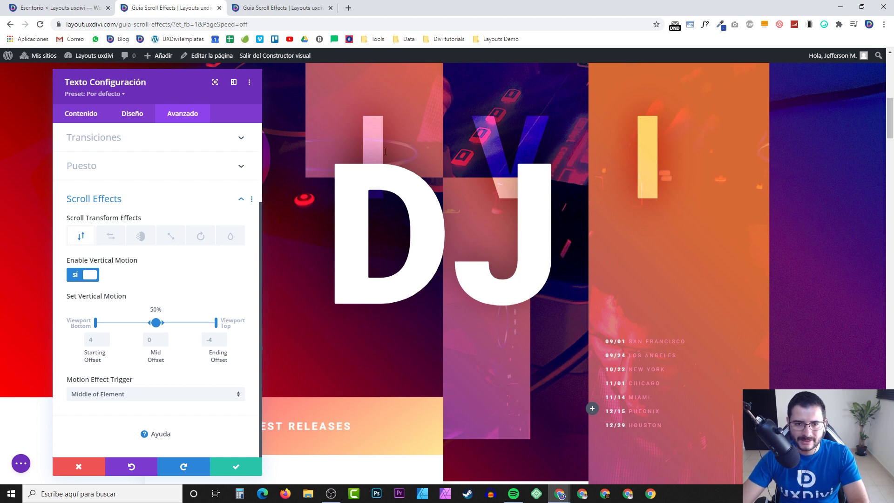
pyautogui.scroll(3, 433, 253)
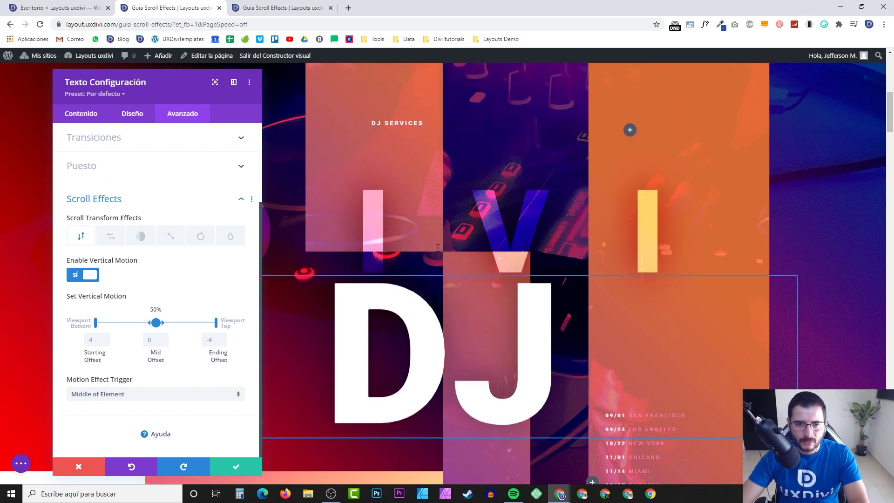
pyautogui.scroll(-2, 435, 247)
pyautogui.scroll(1, 436, 242)
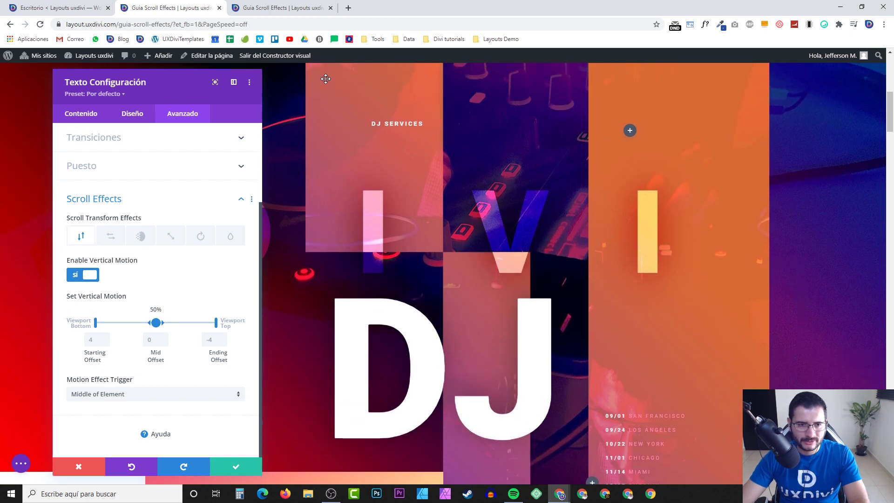
pyautogui.scroll(-10, 503, 285)
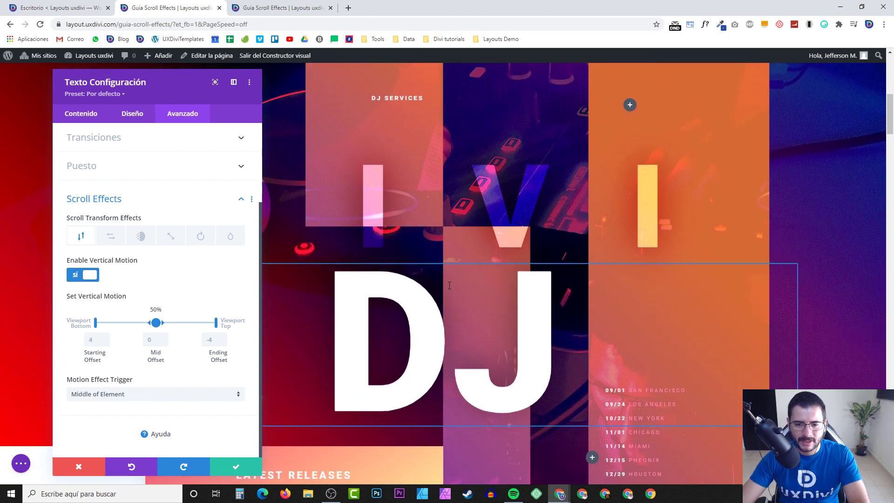
pyautogui.scroll(-1, 444, 285)
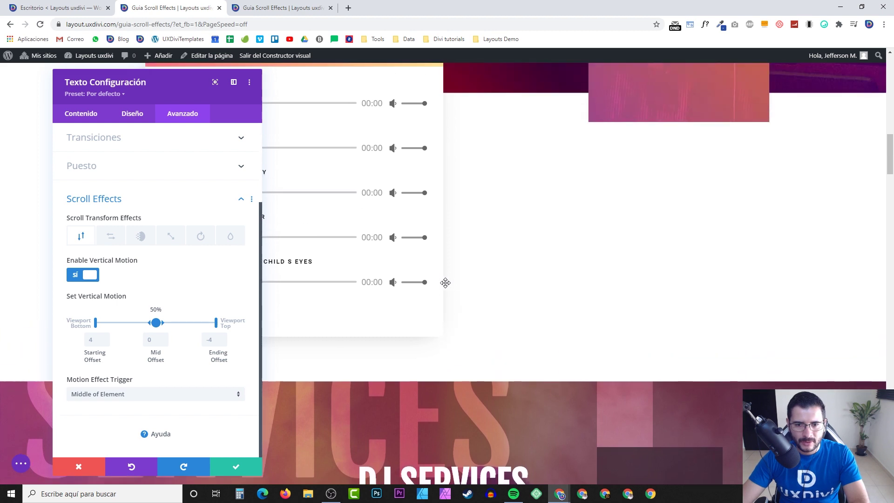
# - Move the text settings window closer to the page edge to uncover more of the page content
pyautogui.scroll(2, 446, 282)
pyautogui.moveTo(153, 88); pyautogui.dragTo(138, 97)
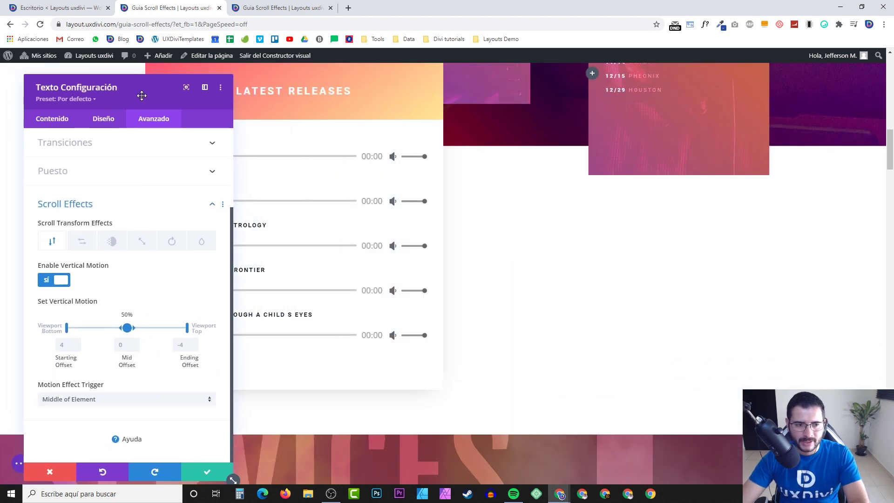
pyautogui.scroll(-3, 427, 201)
pyautogui.scroll(-4, 427, 201)
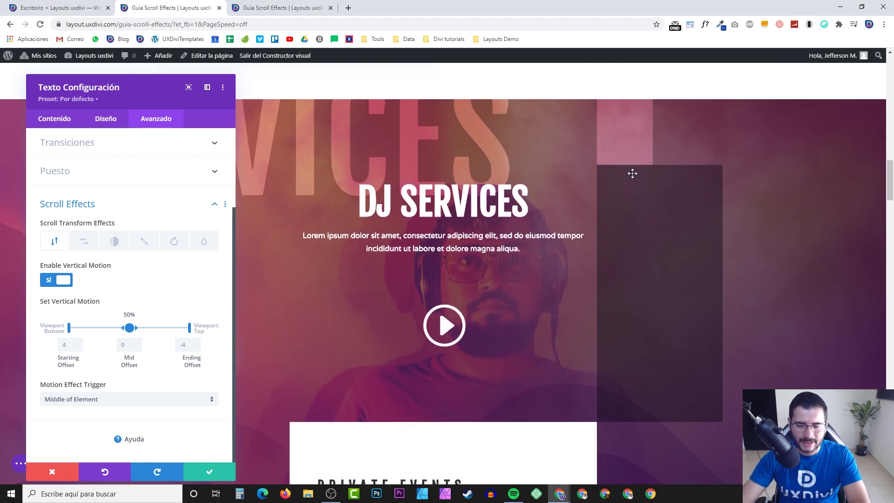
# - Examine how the DJ Services and Latest Releases sections enter and leave the visible viewport
pyautogui.scroll(-6, 424, 221)
pyautogui.scroll(-7, 505, 276)
pyautogui.scroll(8, 507, 269)
pyautogui.scroll(6, 508, 269)
pyautogui.scroll(-8, 466, 265)
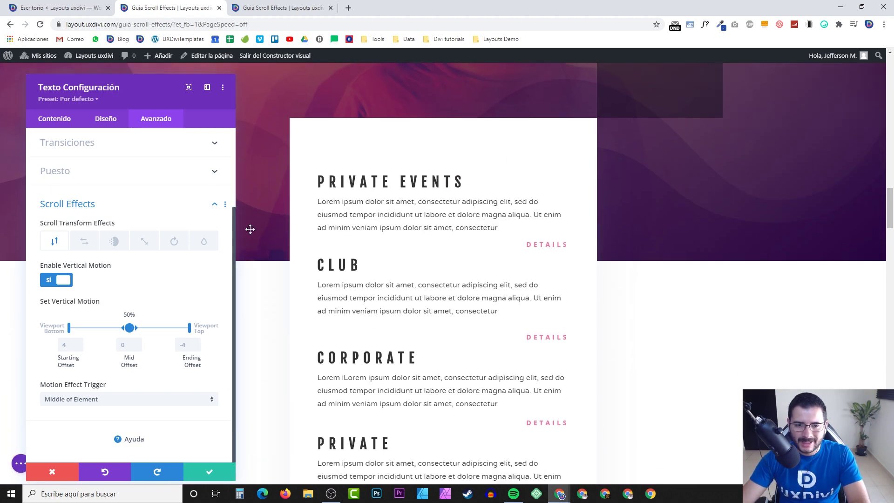
pyautogui.scroll(-2, 483, 271)
pyautogui.scroll(-4, 484, 271)
pyautogui.scroll(20, 501, 301)
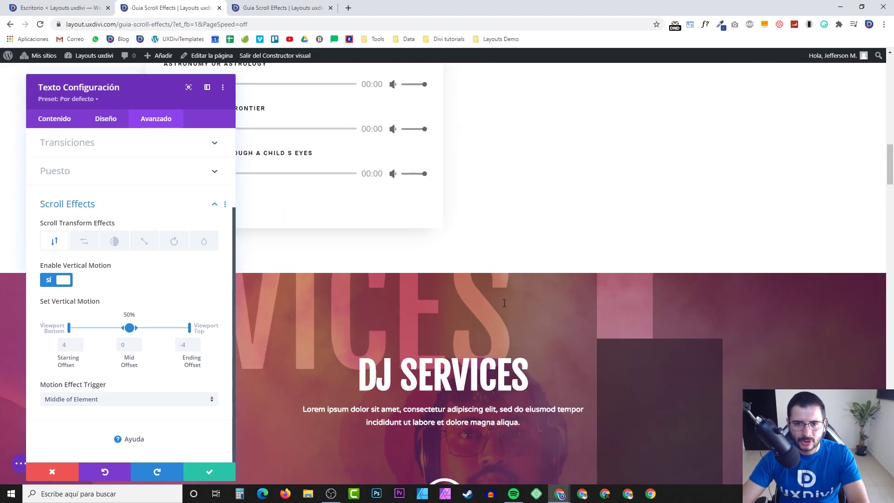
pyautogui.scroll(1, 573, 132)
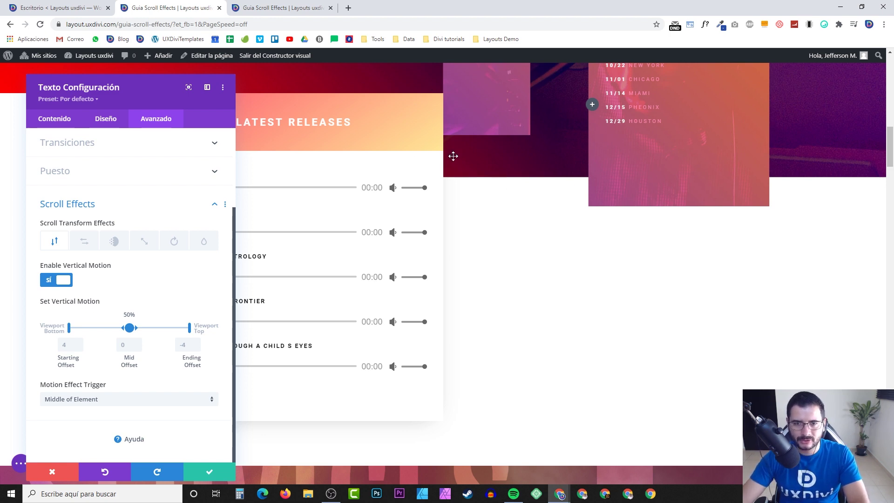
pyautogui.scroll(-10, 483, 163)
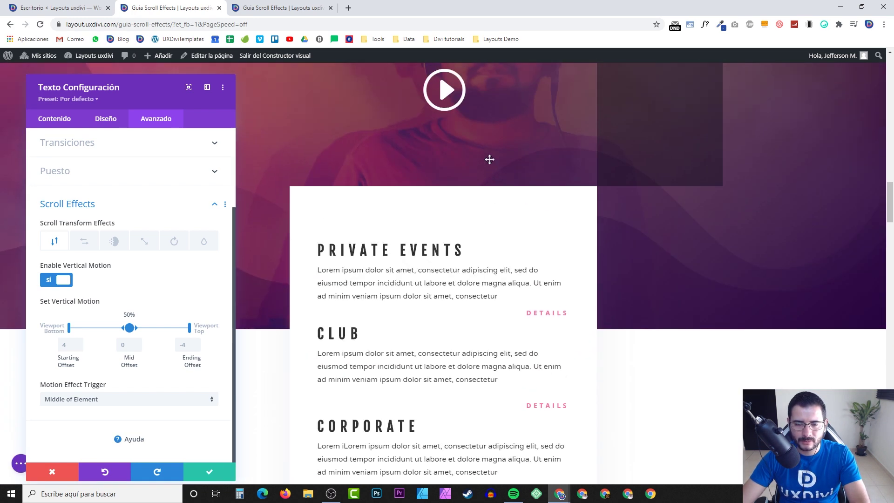
# - Examine the DJ text's vertical shift as it crosses the middle of the viewport
pyautogui.scroll(14, 489, 159)
pyautogui.scroll(5, 485, 164)
pyautogui.scroll(-9, 487, 160)
pyautogui.scroll(3, 487, 160)
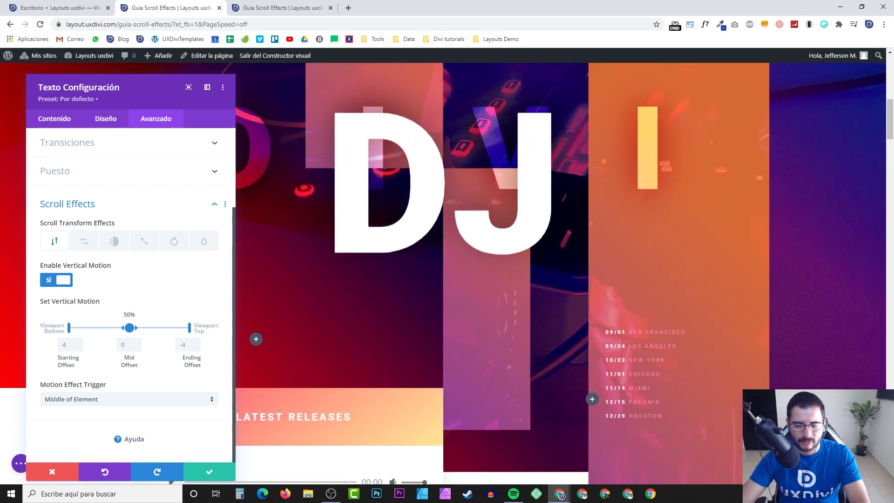
pyautogui.scroll(3, 488, 159)
pyautogui.scroll(-3, 487, 160)
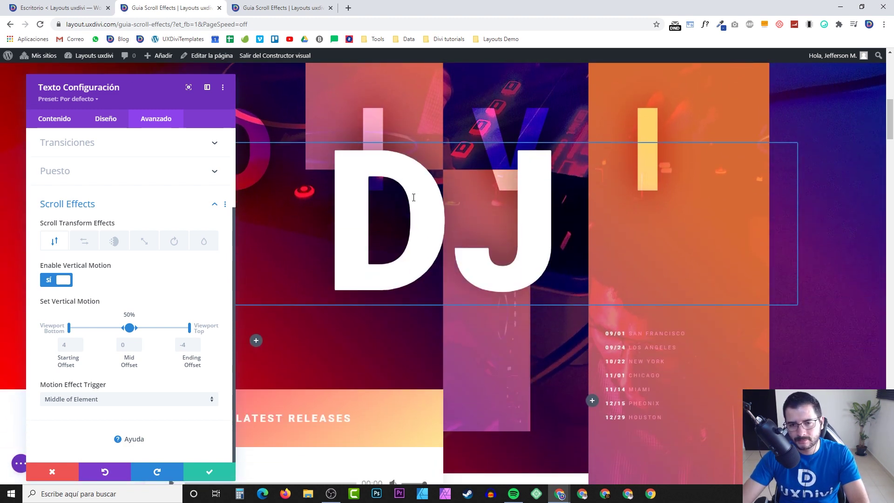
pyautogui.scroll(3, 415, 198)
pyautogui.scroll(-2, 471, 208)
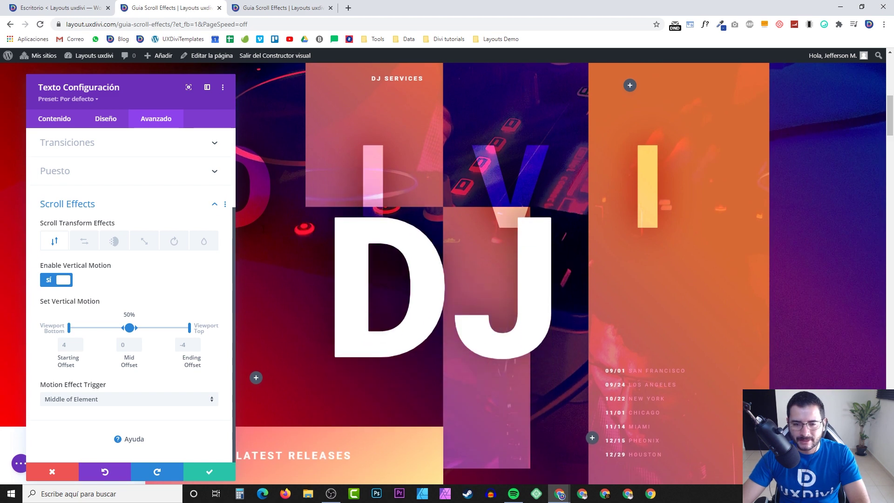
pyautogui.scroll(-3, 420, 222)
pyautogui.scroll(1, 475, 239)
pyautogui.scroll(1, 475, 239)
pyautogui.scroll(1, 47, 377)
pyautogui.scroll(-1, 61, 329)
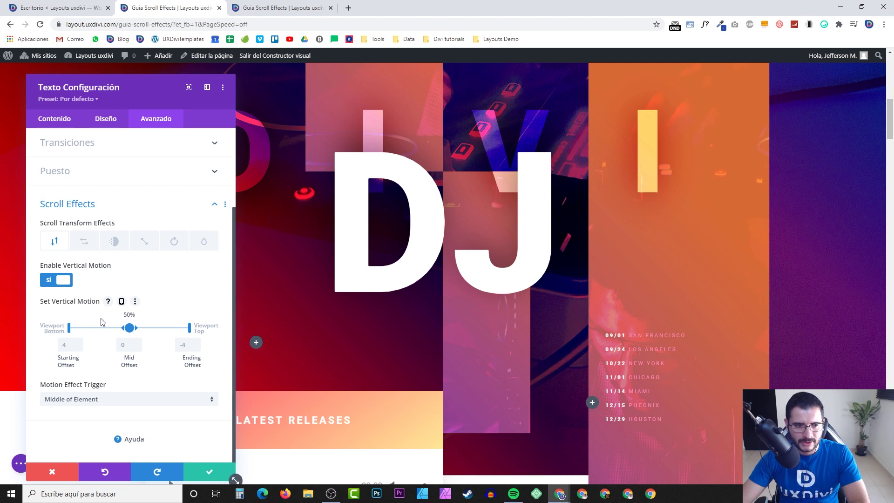
# - Disable Vertical Motion to check how the DJ text scrolls without the effect, and re-enable it
pyautogui.click(57, 281)
pyautogui.scroll(-5, 263, 290)
pyautogui.scroll(6, 263, 289)
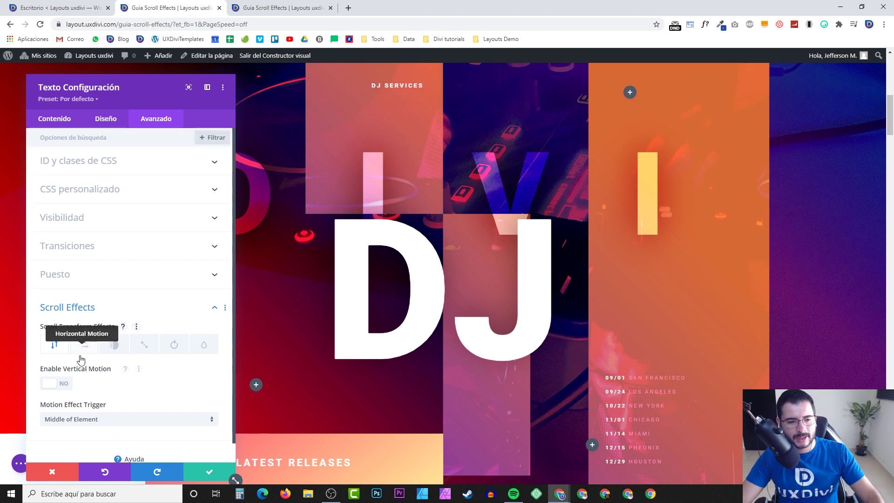
pyautogui.click(57, 363)
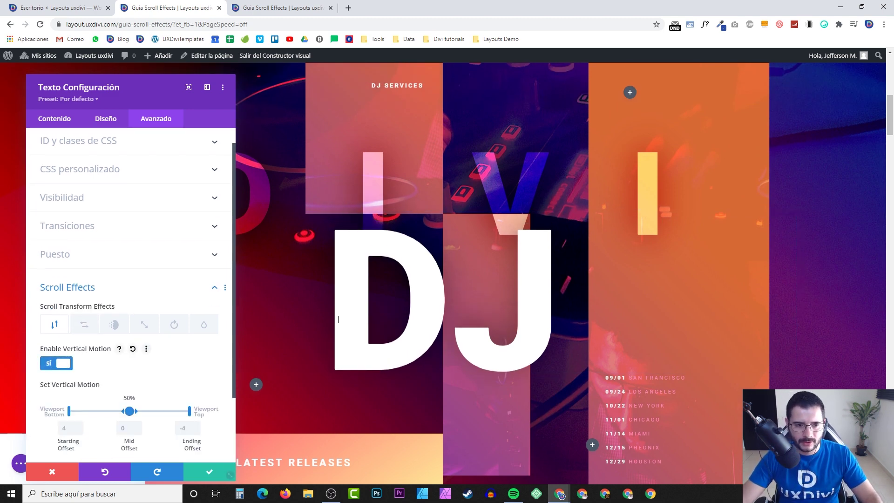
# - Compare the DJ text's scrolling with Vertical Motion active against the surrounding page content
pyautogui.scroll(-4, 345, 309)
pyautogui.scroll(5, 345, 310)
pyautogui.scroll(-5, 373, 279)
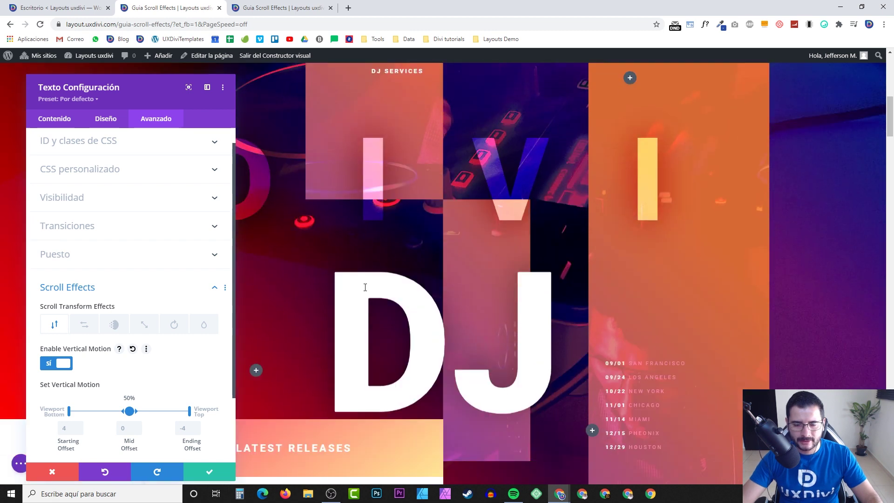
pyautogui.scroll(4, 427, 218)
pyautogui.scroll(-5, 428, 233)
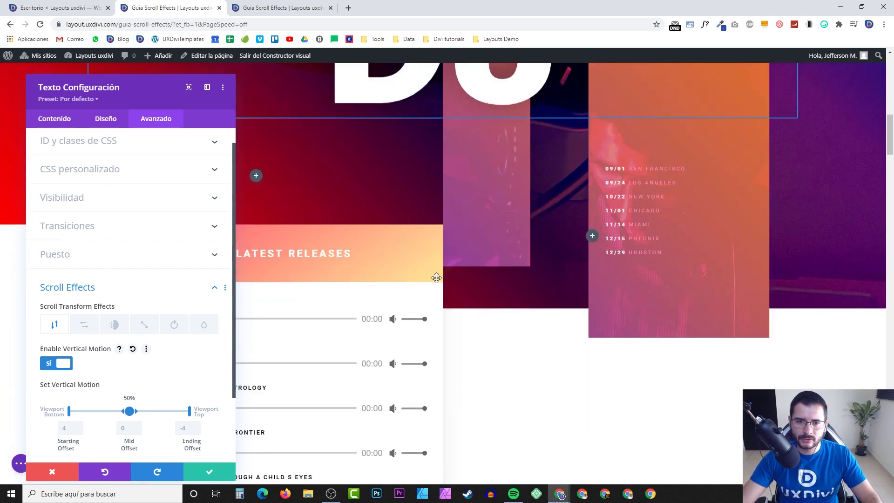
pyautogui.scroll(5, 433, 280)
pyautogui.scroll(-2, 108, 313)
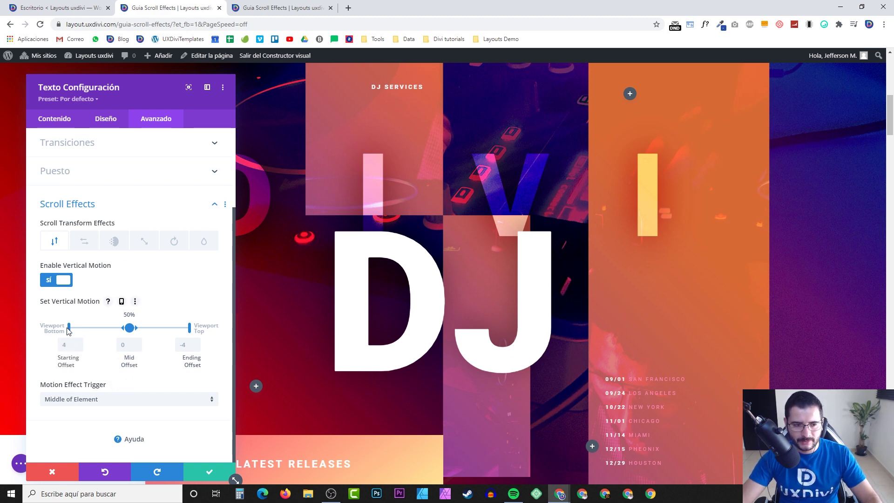
# - Examine the DJ text from its entry at the viewport bottom to its exit at the viewport top
pyautogui.scroll(-1, 419, 419)
pyautogui.scroll(3, 409, 410)
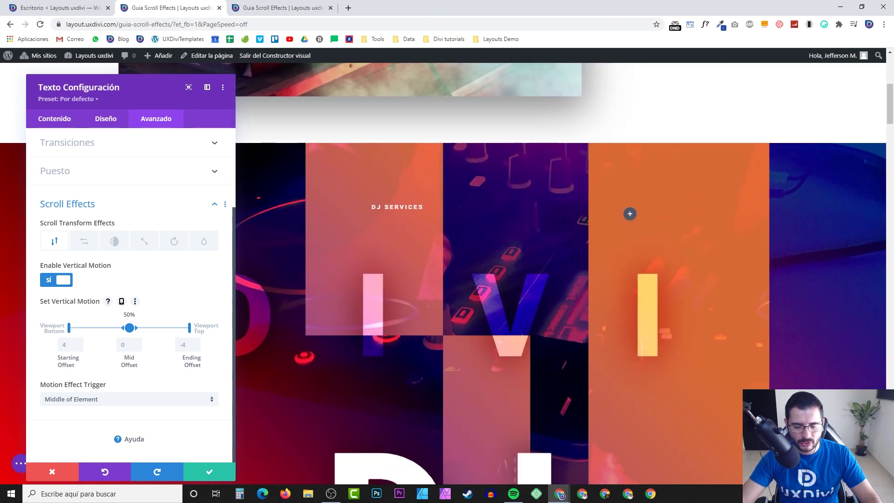
pyautogui.scroll(1, 386, 471)
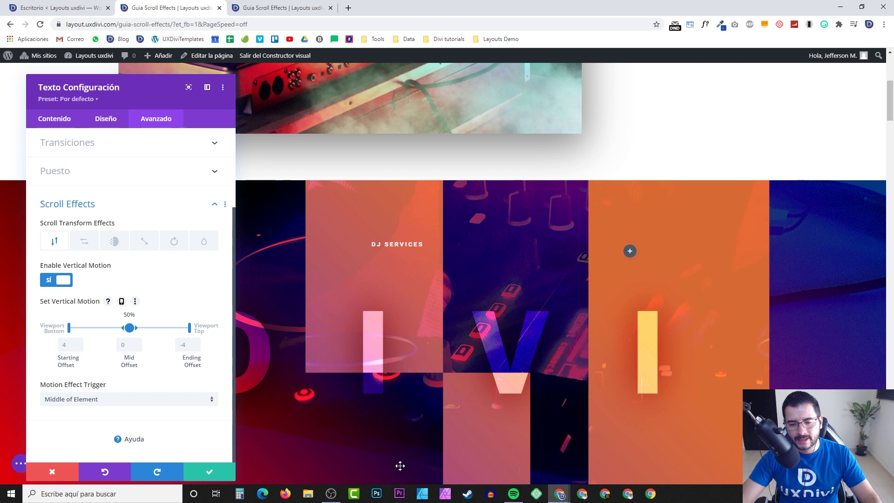
pyautogui.scroll(-10, 402, 464)
pyautogui.scroll(-1, 411, 449)
pyautogui.scroll(1, 411, 447)
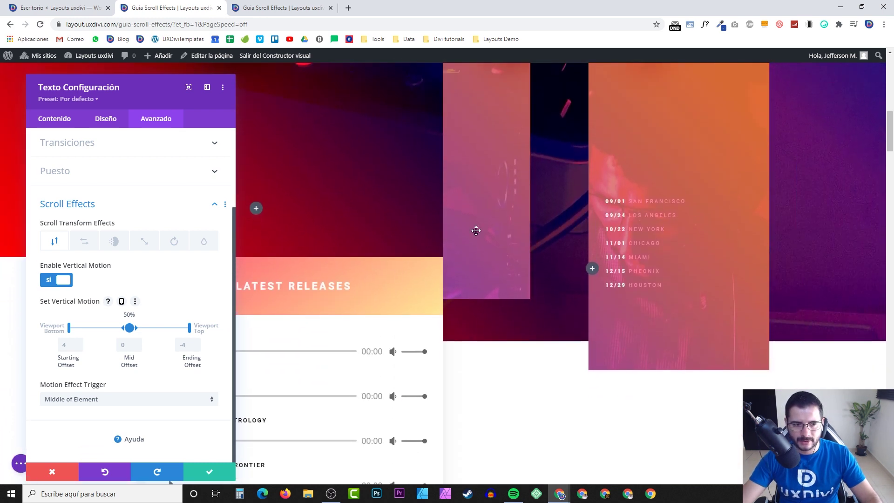
# - Examine the 50% midpoint of the Set Vertical Motion scale in relation to the DJ text's position at mid-viewport
pyautogui.scroll(3, 471, 266)
pyautogui.scroll(3, 474, 271)
pyautogui.scroll(-3, 474, 271)
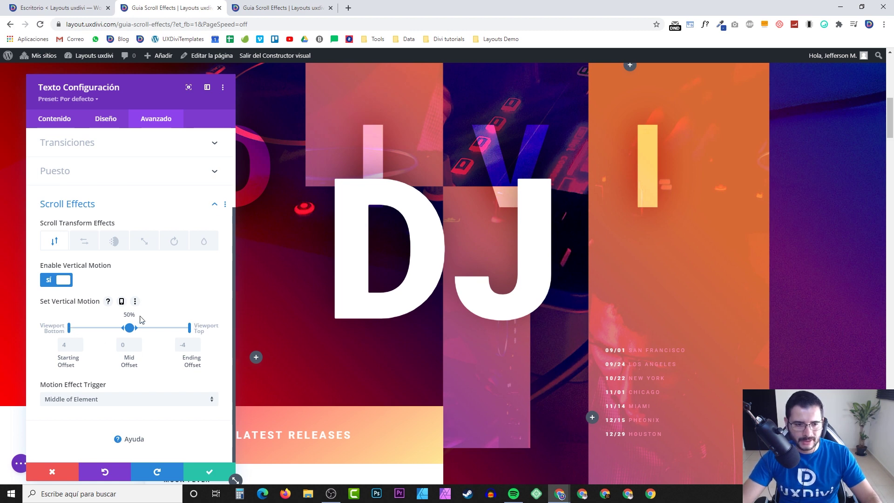
pyautogui.scroll(5, 413, 313)
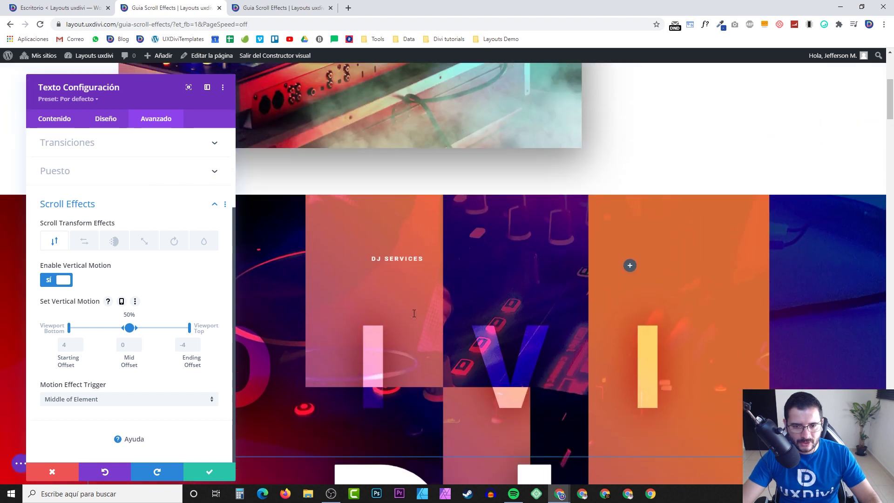
pyautogui.scroll(-7, 413, 313)
pyautogui.scroll(5, 413, 313)
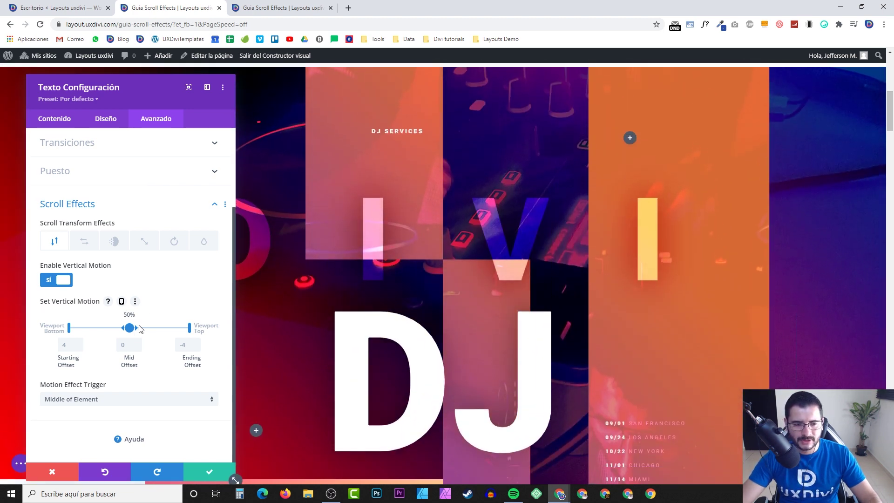
pyautogui.scroll(-4, 149, 321)
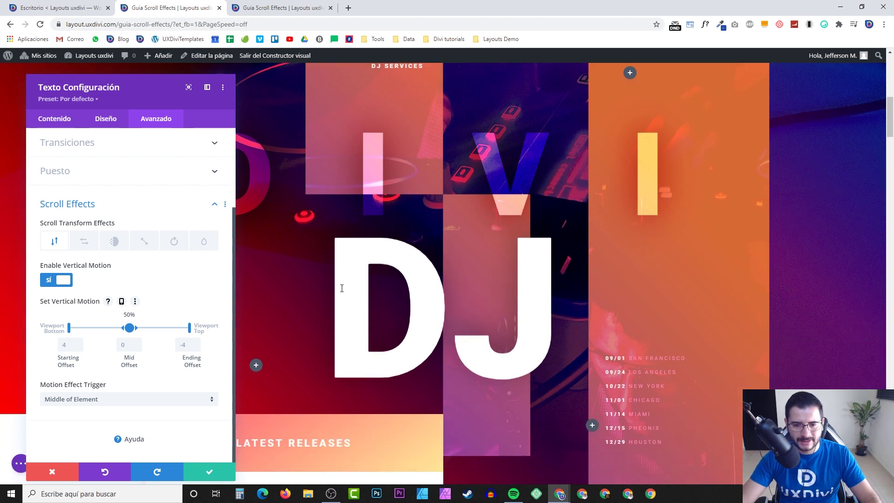
pyautogui.scroll(2, 158, 323)
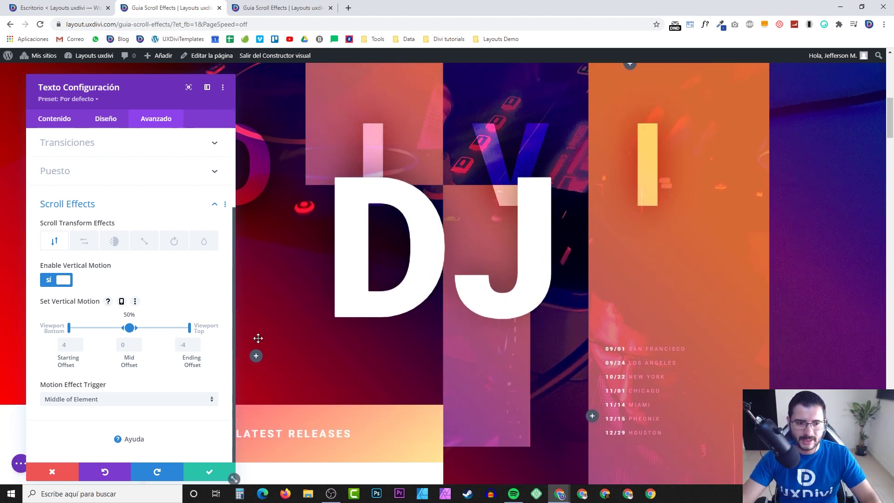
pyautogui.scroll(-1, 242, 335)
pyautogui.scroll(1, 326, 317)
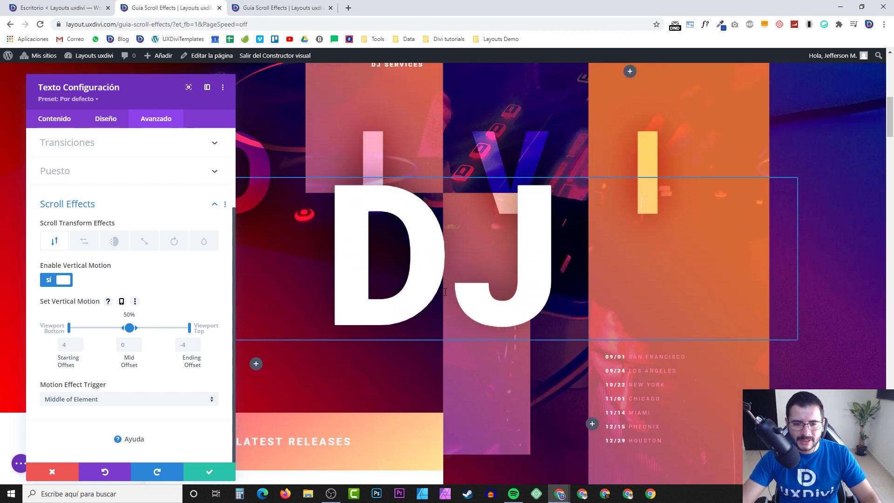
pyautogui.scroll(3, 444, 292)
pyautogui.scroll(-4, 444, 292)
pyautogui.scroll(2, 445, 293)
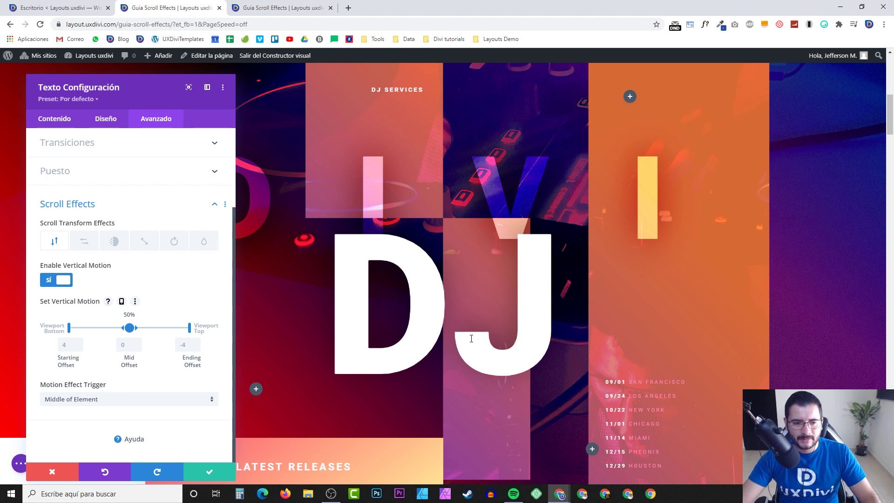
# - Examine how the Starting Offset affects the DJ text's position as it enters from the viewport bottom
pyautogui.scroll(-5, 461, 335)
pyautogui.scroll(8, 443, 343)
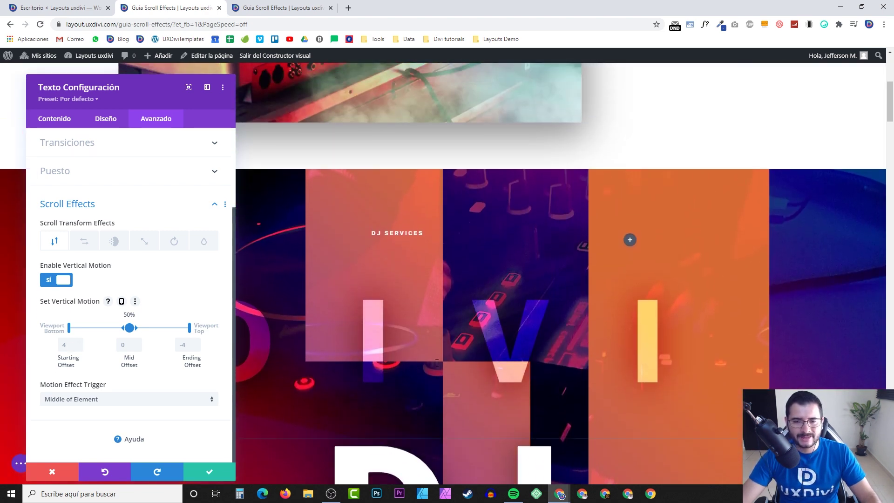
pyautogui.scroll(-6, 436, 362)
pyautogui.scroll(5, 436, 362)
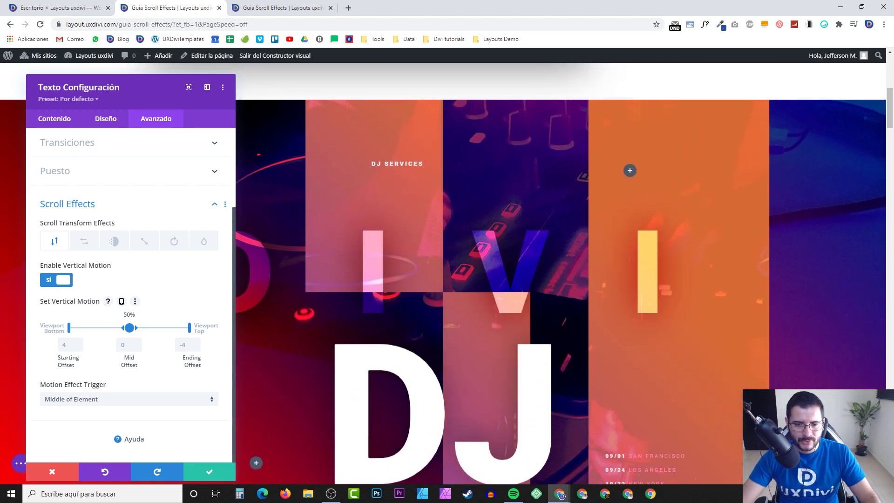
pyautogui.scroll(1, 436, 362)
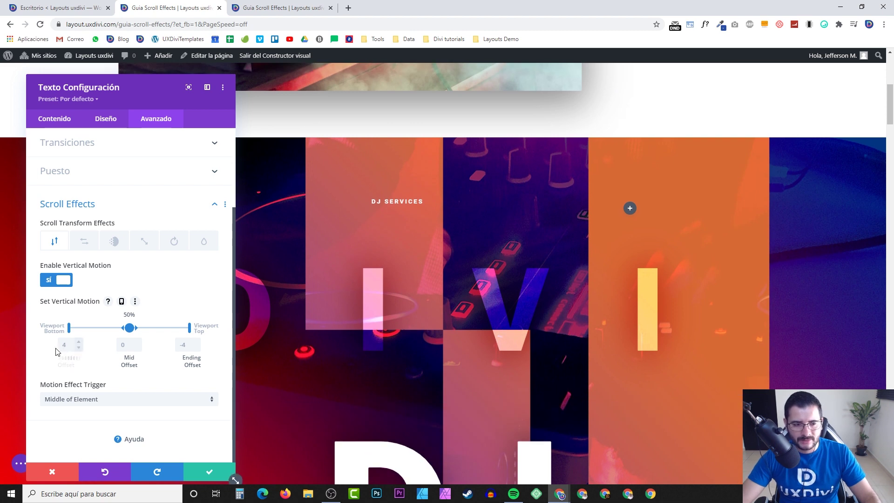
pyautogui.scroll(-3, 444, 358)
pyautogui.scroll(2, 444, 357)
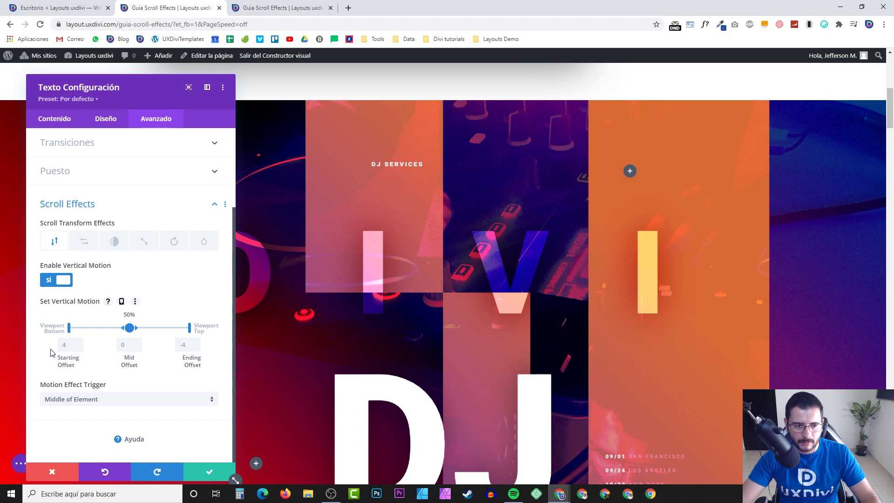
pyautogui.scroll(-5, 527, 336)
pyautogui.scroll(-3, 523, 335)
pyautogui.scroll(5, 519, 337)
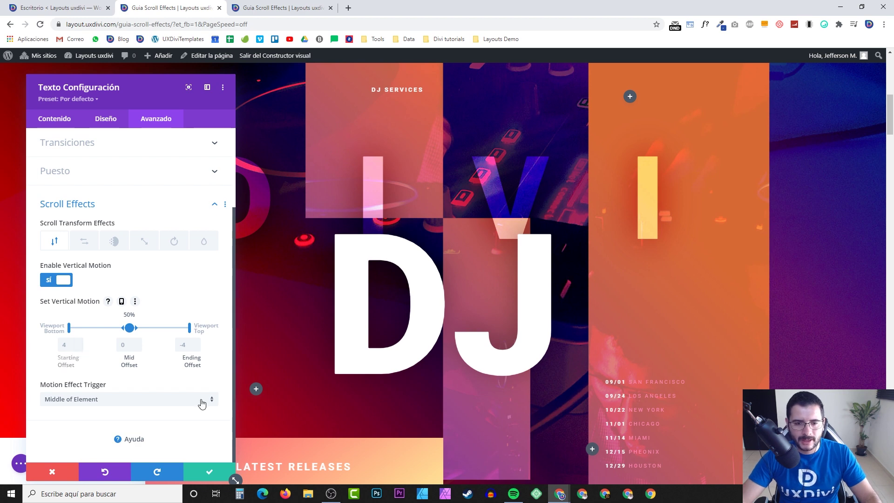
# - Examine how the Ending Offset affects the DJ text's position as it moves towards the viewport top
pyautogui.scroll(4, 420, 199)
pyautogui.scroll(-8, 418, 218)
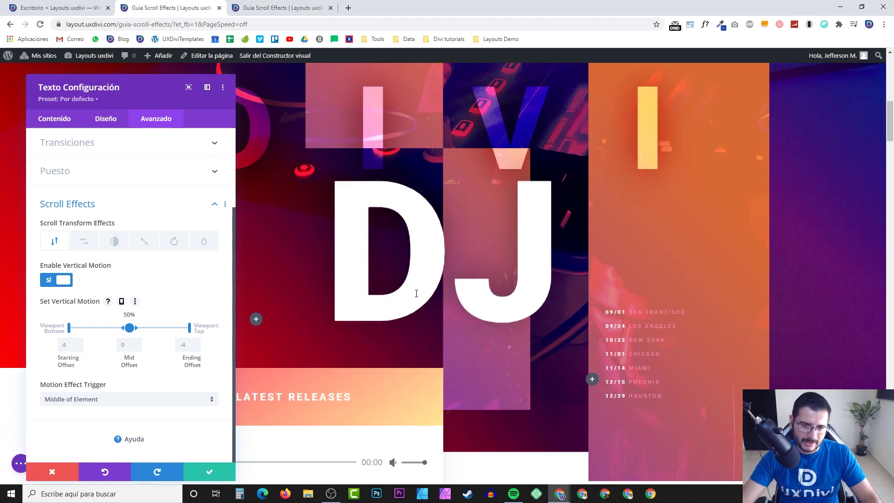
pyautogui.scroll(8, 423, 279)
pyautogui.scroll(-2, 430, 236)
pyautogui.scroll(-4, 430, 236)
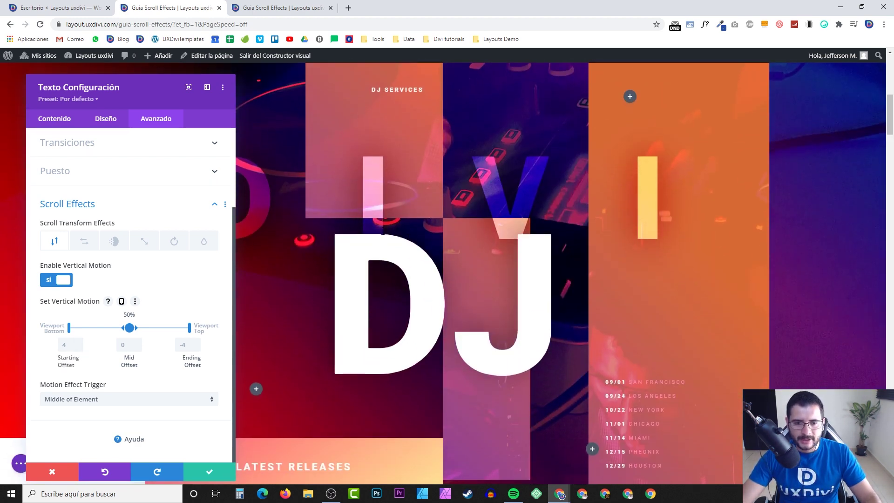
pyautogui.scroll(3, 408, 150)
pyautogui.scroll(1, 407, 150)
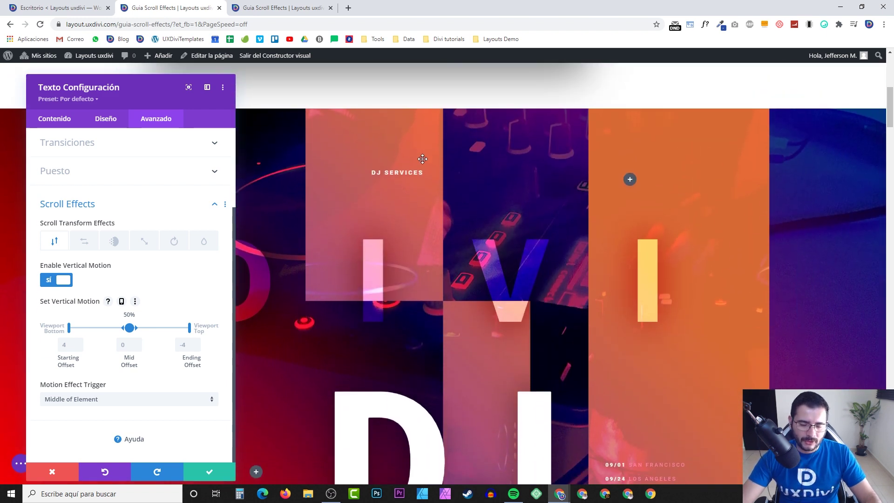
pyautogui.scroll(-4, 417, 186)
pyautogui.scroll(6, 428, 227)
pyautogui.scroll(-8, 428, 227)
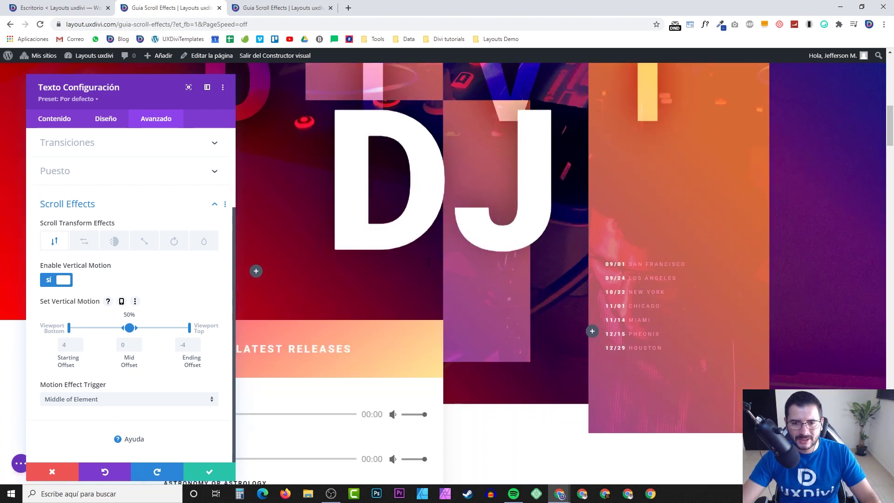
pyautogui.scroll(7, 429, 227)
pyautogui.scroll(-3, 429, 227)
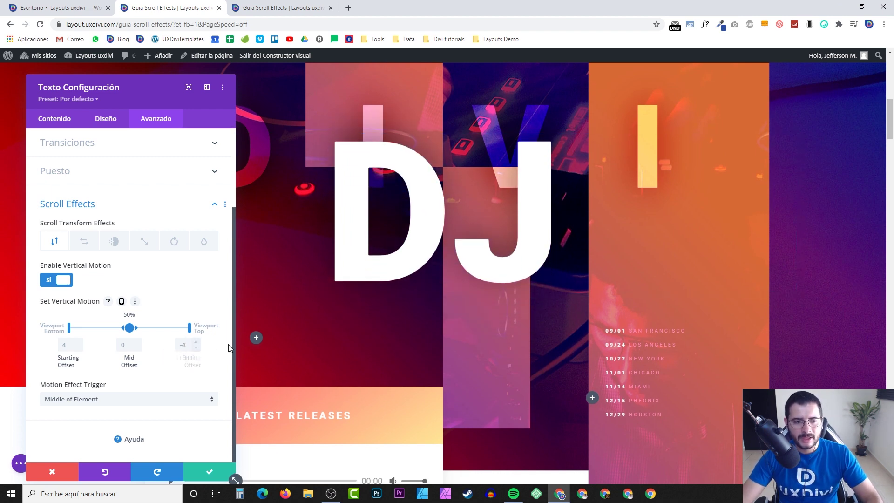
# - Examine the DJ text's position around mid-viewport in relation to the Viewport Bottom marker and the Mid Offset
pyautogui.scroll(2, 407, 355)
pyautogui.scroll(-1, 407, 355)
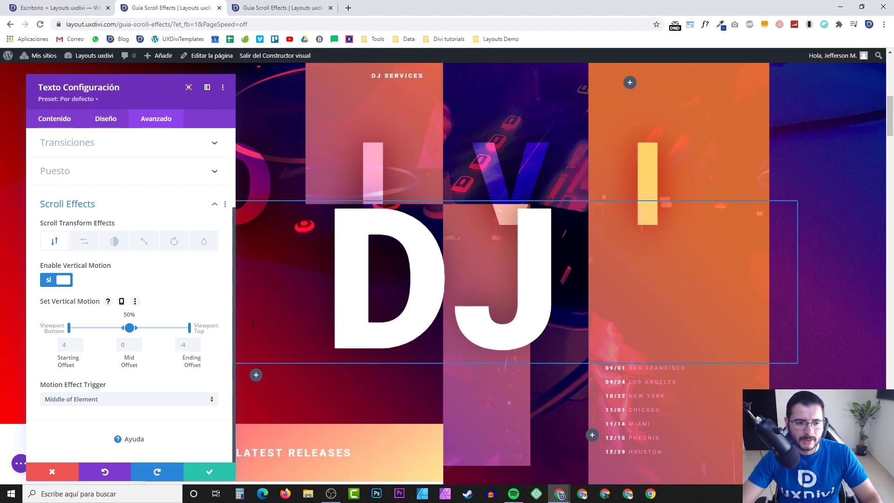
pyautogui.scroll(2, 252, 358)
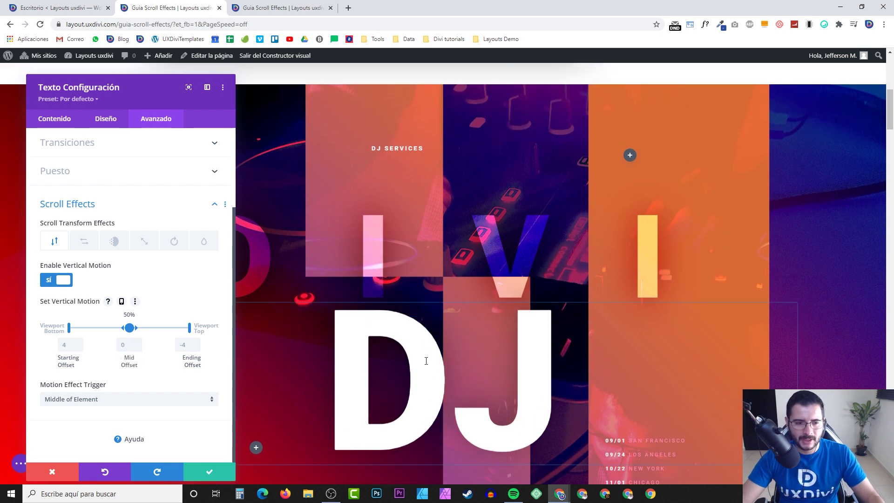
pyautogui.scroll(-2, 331, 343)
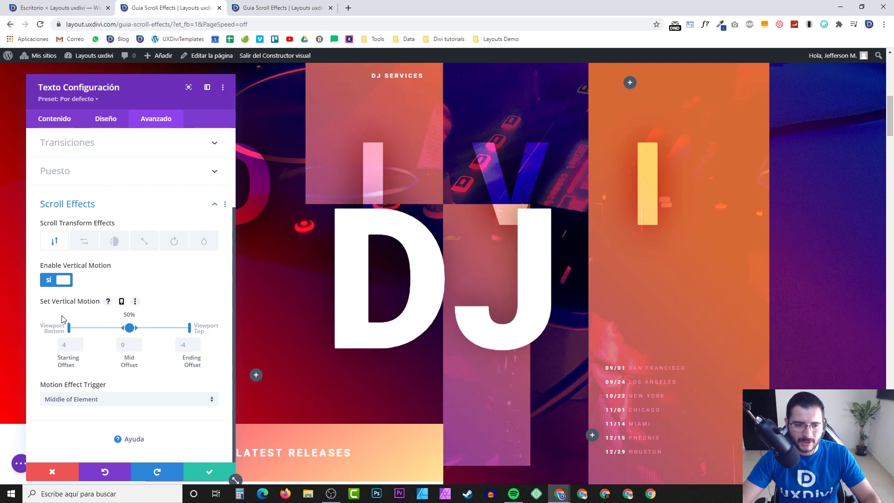
pyautogui.scroll(3, 60, 315)
pyautogui.scroll(2, 444, 319)
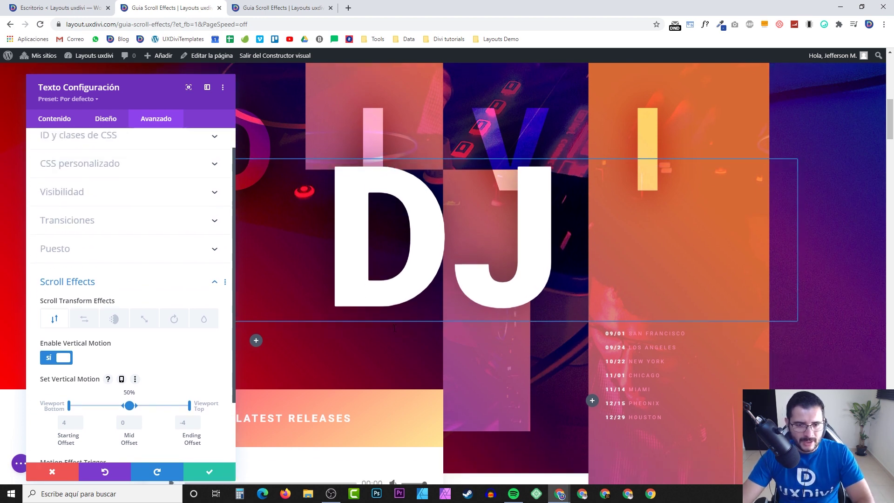
pyautogui.scroll(-1, 444, 320)
pyautogui.scroll(-2, 99, 348)
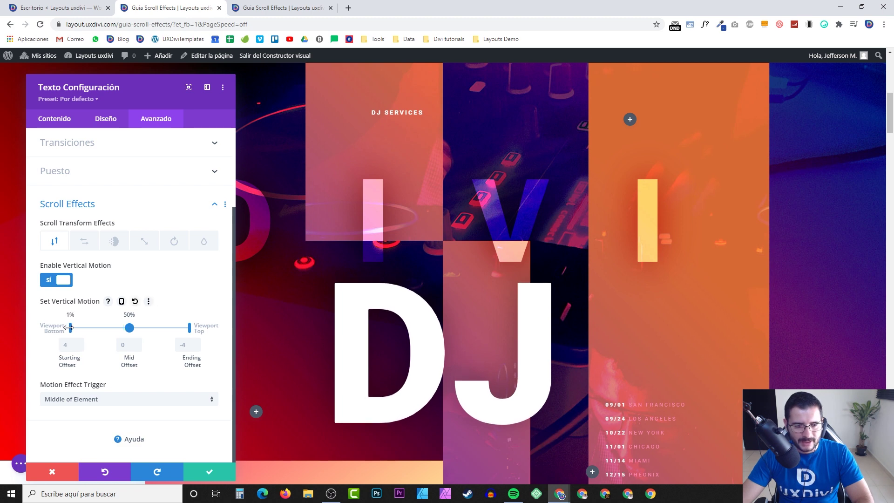
pyautogui.scroll(-2, 404, 410)
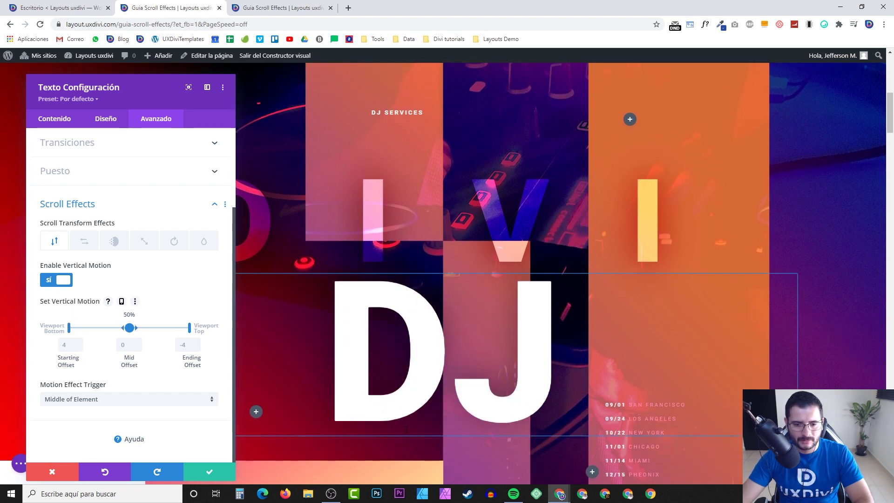
# - Limit the DJ text's Vertical Motion range to start at 20% and end at 70% of the viewport
pyautogui.scroll(1, 404, 412)
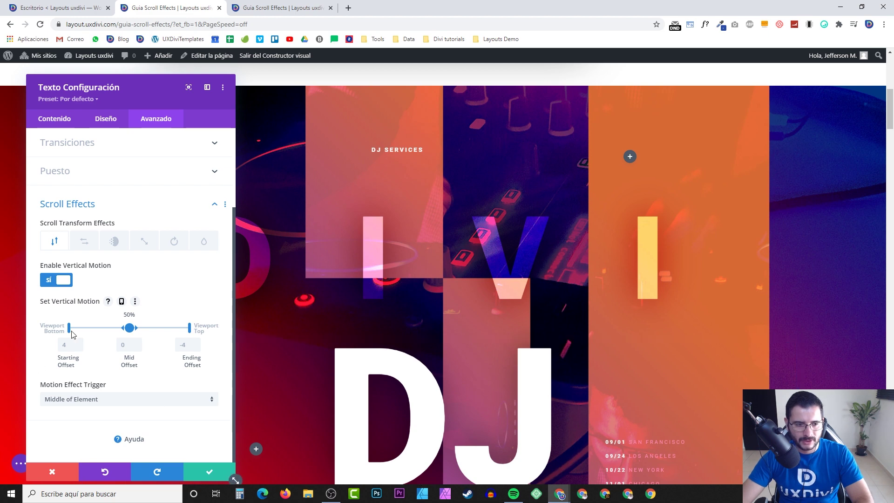
pyautogui.moveTo(69, 329); pyautogui.dragTo(93, 329)
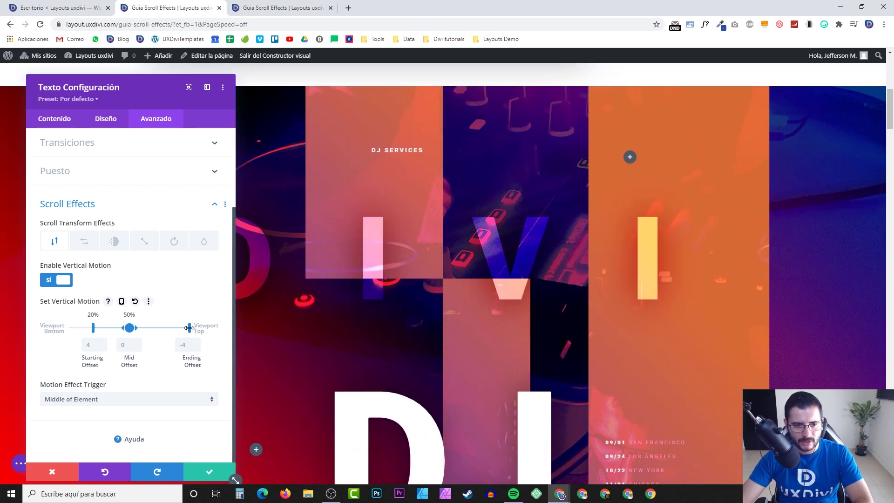
pyautogui.moveTo(190, 328); pyautogui.dragTo(154, 330)
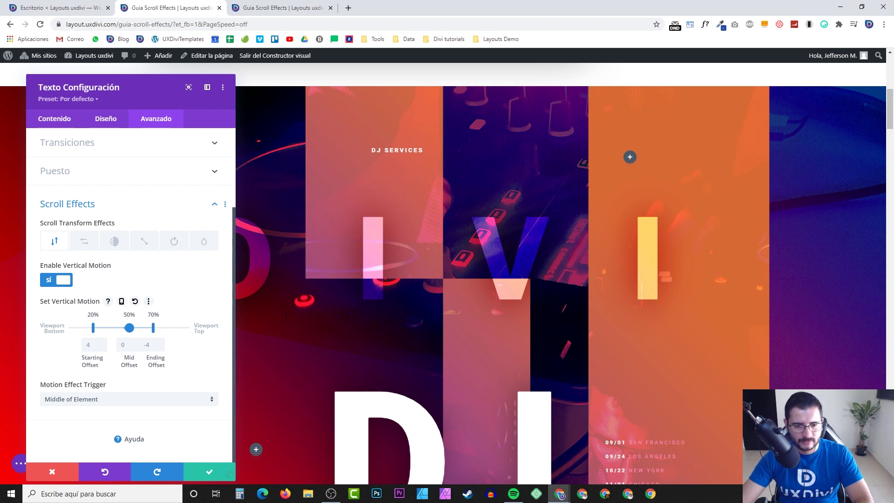
# - Examine where the DJ text's vertical motion starts and stops within the 20% to 70% viewport range
pyautogui.scroll(-5, 286, 317)
pyautogui.scroll(3, 286, 316)
pyautogui.scroll(3, 286, 317)
pyautogui.scroll(-2, 286, 317)
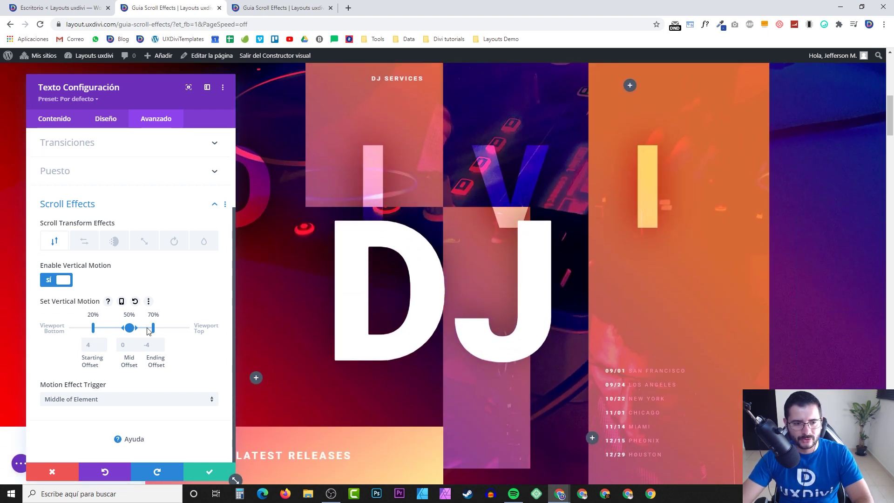
pyautogui.scroll(3, 360, 302)
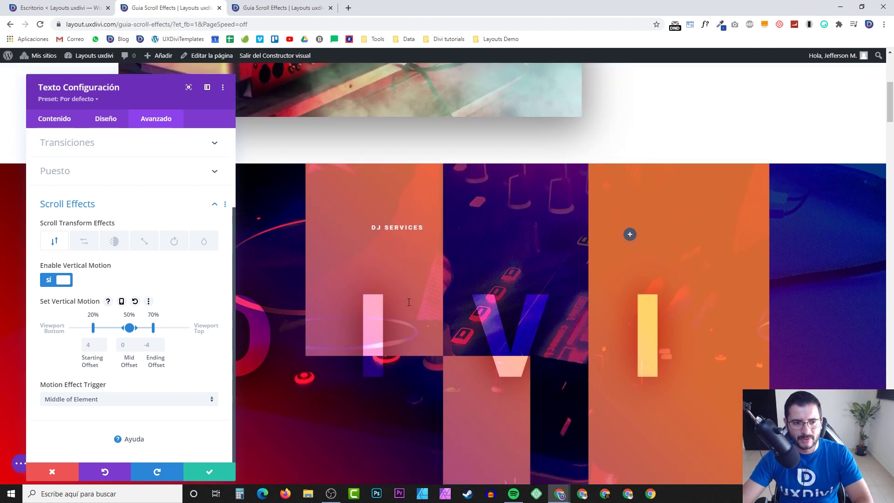
pyautogui.scroll(-1, 350, 399)
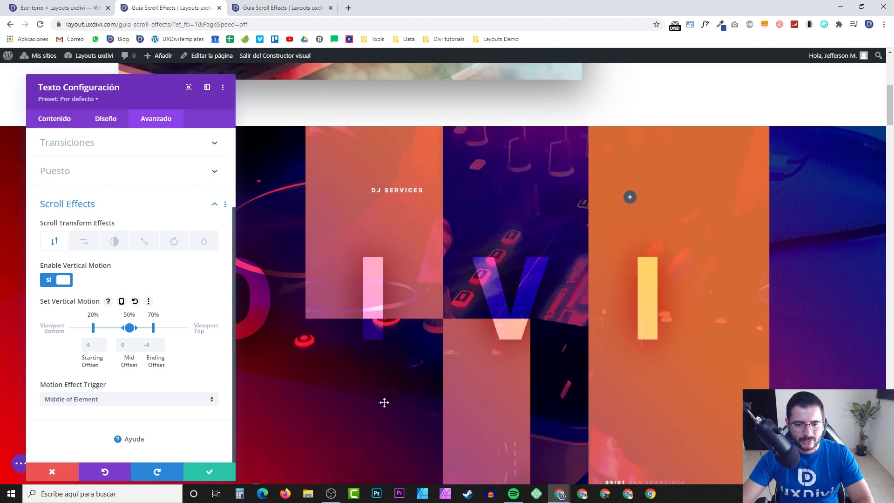
pyautogui.scroll(-4, 396, 401)
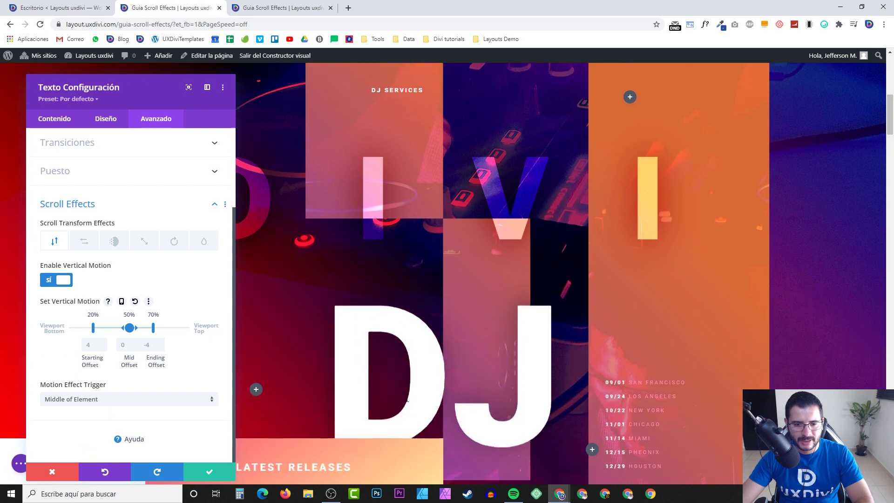
pyautogui.scroll(-2, 400, 394)
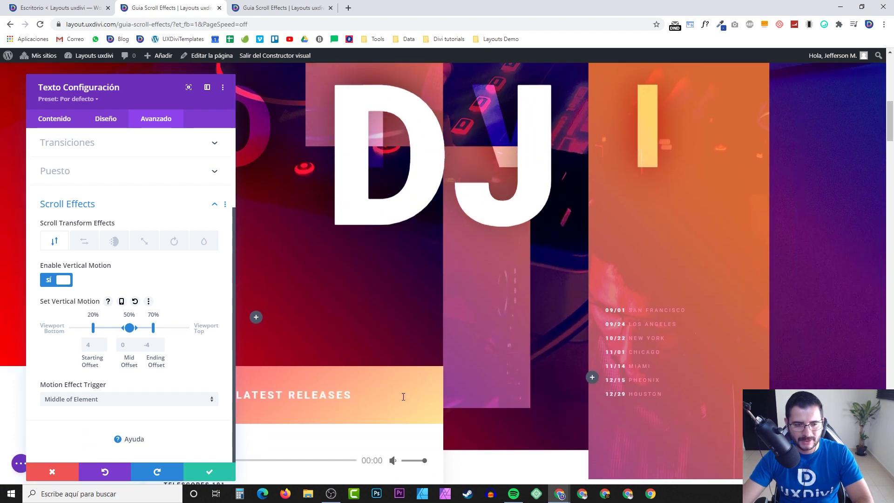
# - Compare the DJ text's scrolling speed with the surrounding page content across the shortened Vertical Motion range
pyautogui.scroll(8, 399, 395)
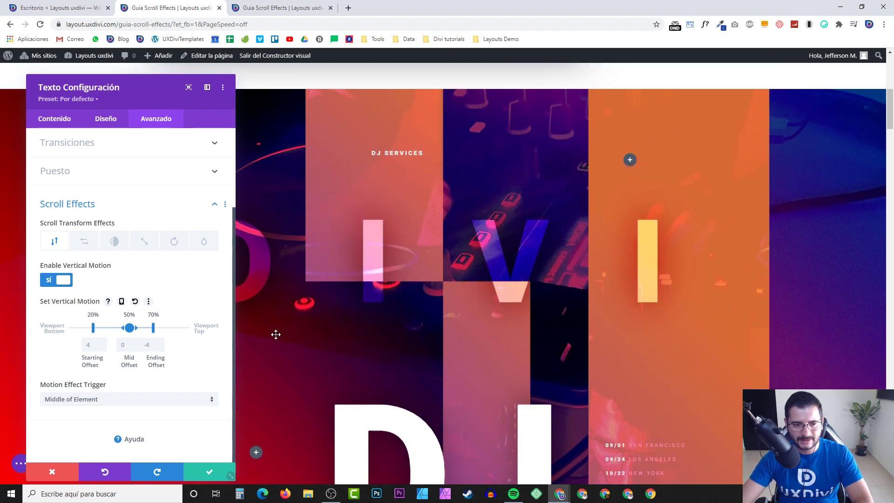
pyautogui.scroll(1, 267, 333)
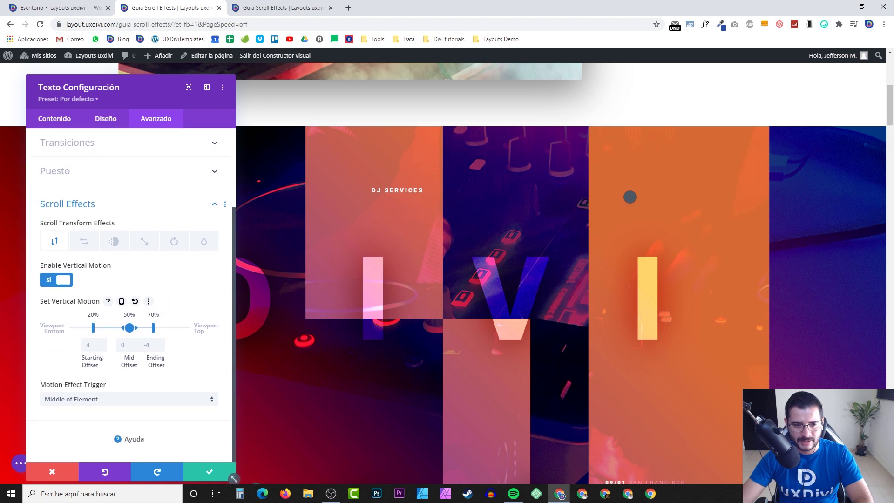
pyautogui.scroll(-5, 452, 194)
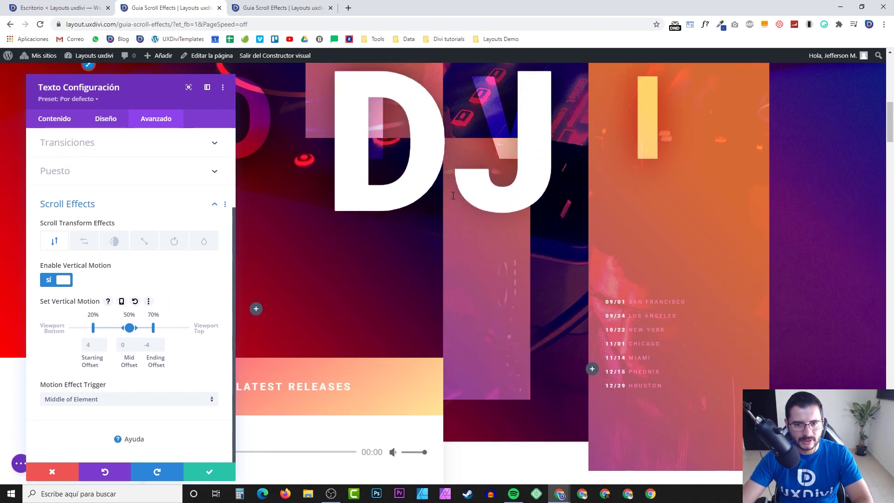
pyautogui.scroll(5, 453, 196)
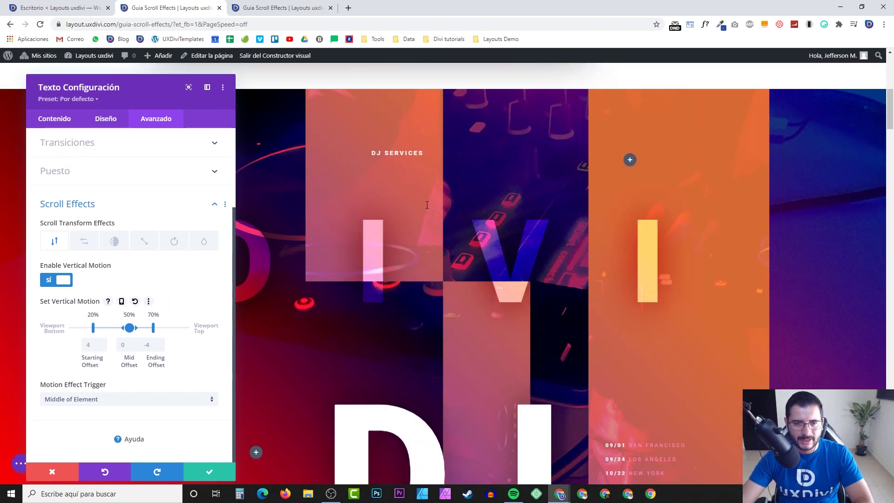
pyautogui.scroll(-4, 469, 116)
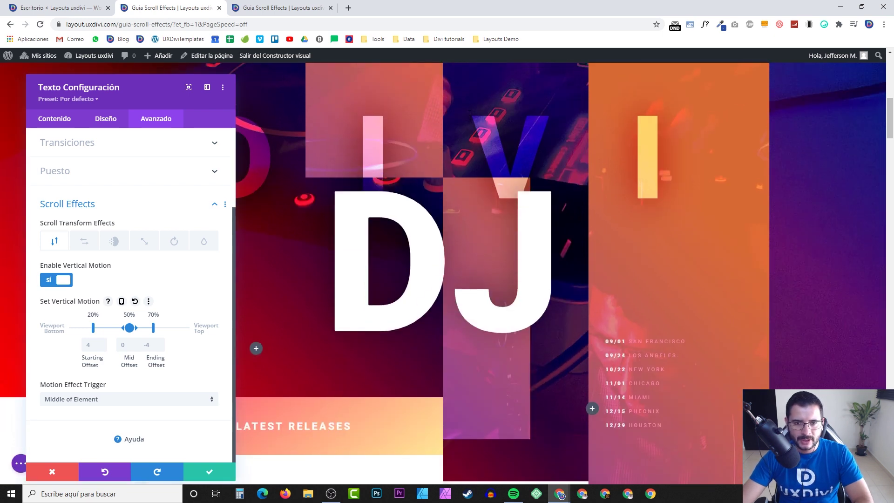
pyautogui.scroll(3, 469, 116)
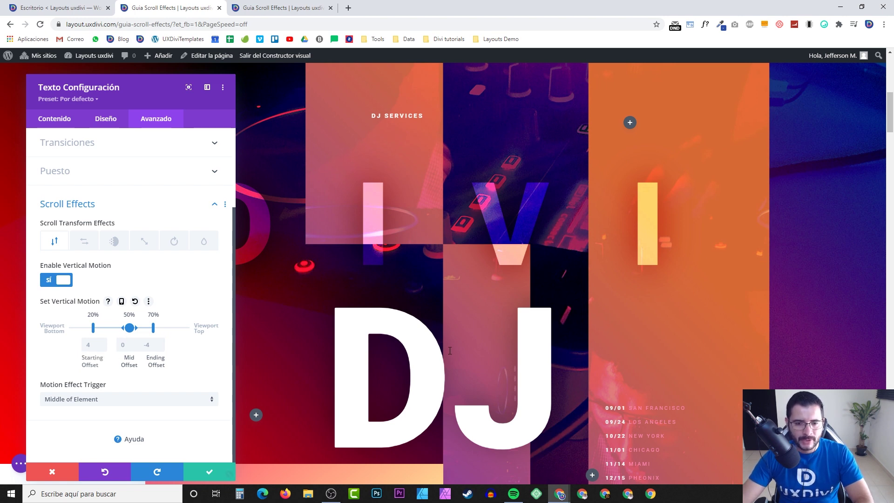
pyautogui.scroll(3, 446, 353)
pyautogui.scroll(-4, 447, 352)
pyautogui.scroll(-4, 447, 352)
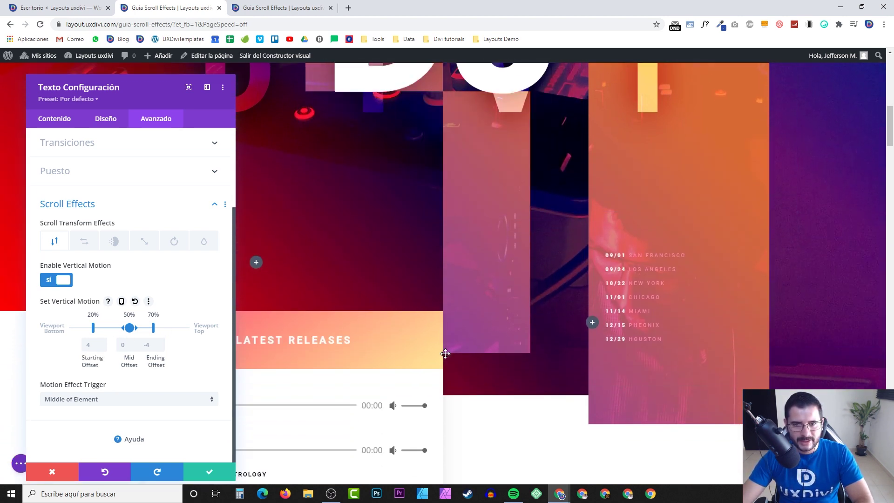
# - Set the DJ text's Vertical Motion Starting Offset to 1 and Ending Offset to -1
pyautogui.scroll(3, 416, 352)
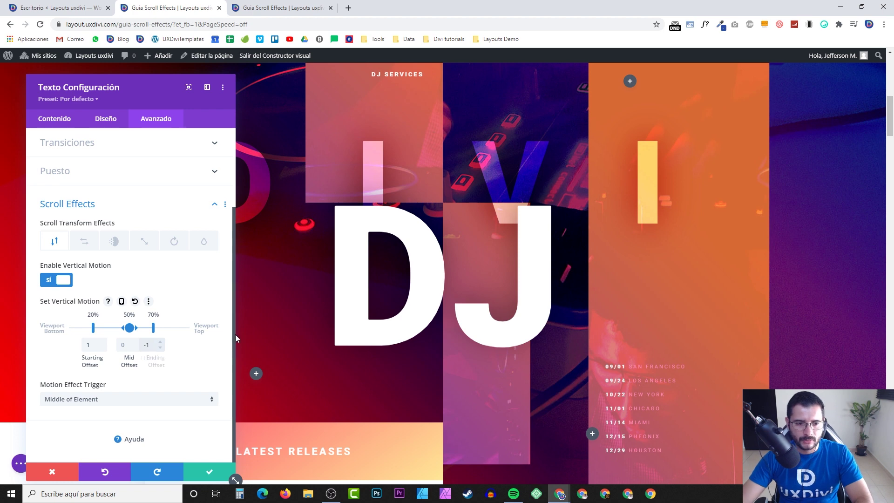
pyautogui.scroll(5, 333, 298)
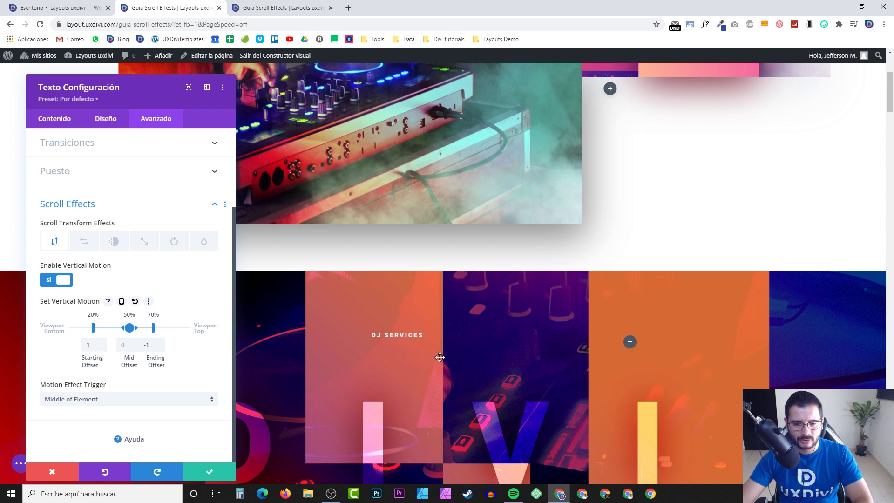
pyautogui.scroll(-3, 440, 358)
pyautogui.scroll(3, 431, 360)
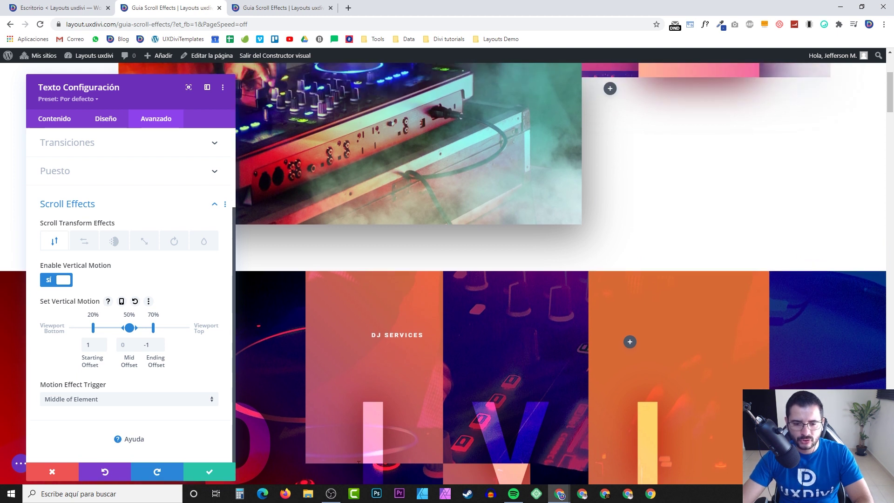
# - Examine the DJ text's motion with the reduced offsets from its entry at the viewport bottom to its exit at the top
pyautogui.scroll(-1, 365, 464)
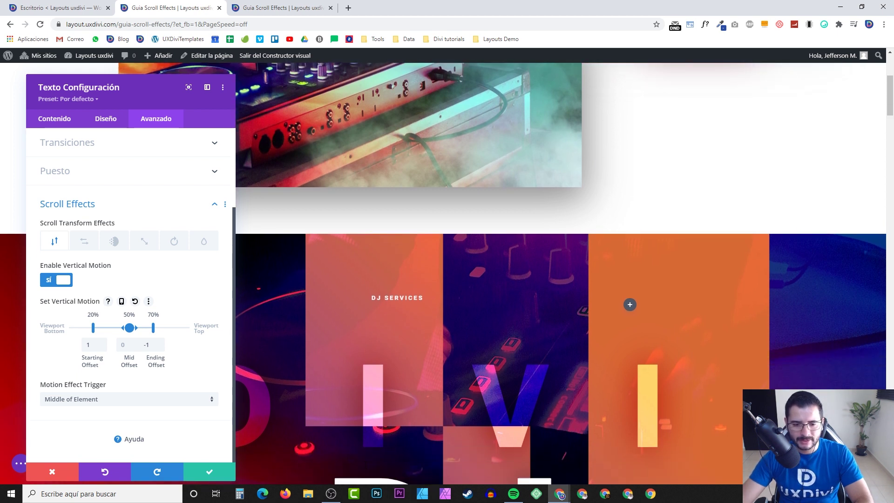
pyautogui.scroll(-1, 350, 461)
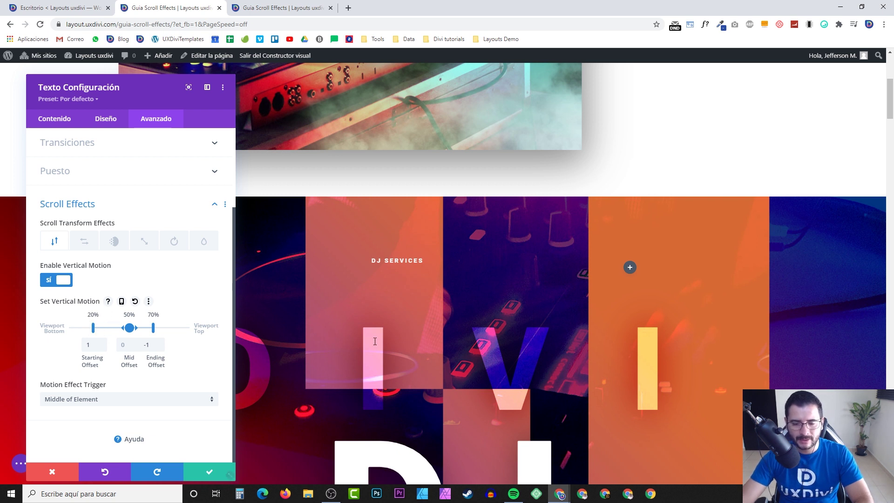
pyautogui.scroll(-1, 377, 343)
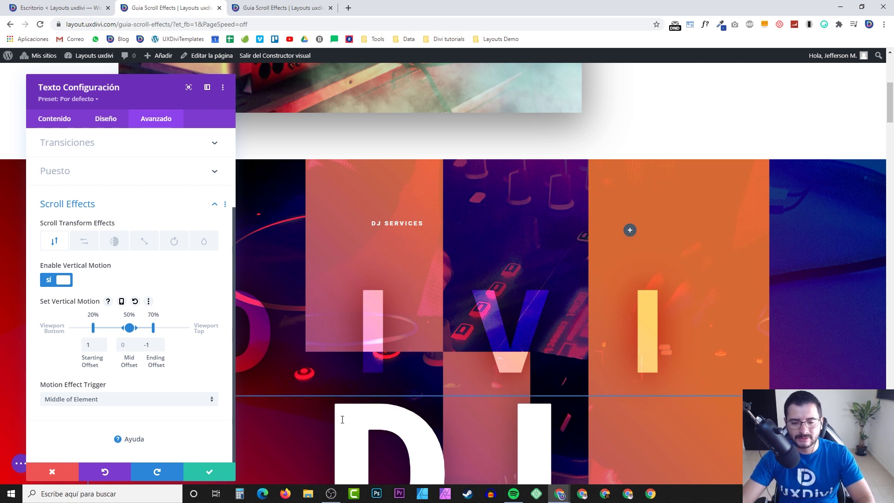
pyautogui.scroll(-1, 352, 404)
pyautogui.scroll(1, 352, 404)
pyautogui.scroll(-1, 352, 404)
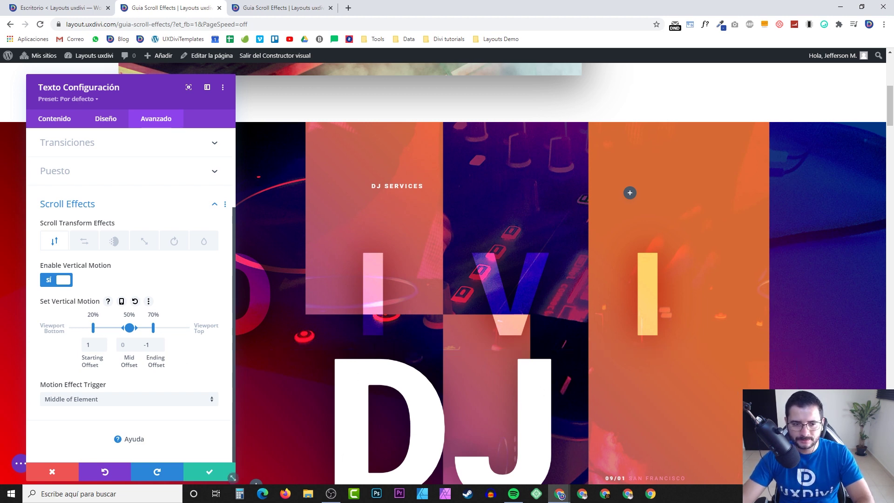
pyautogui.scroll(-3, 465, 279)
pyautogui.scroll(-2, 440, 343)
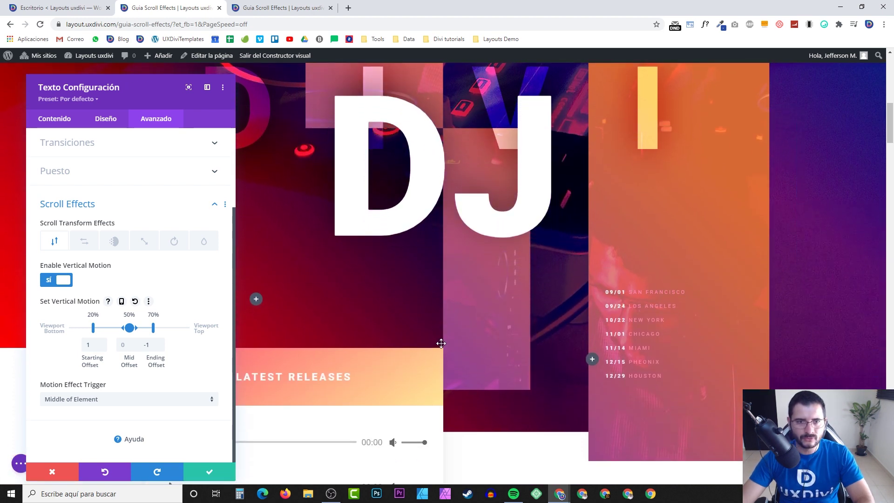
pyautogui.scroll(-3, 440, 343)
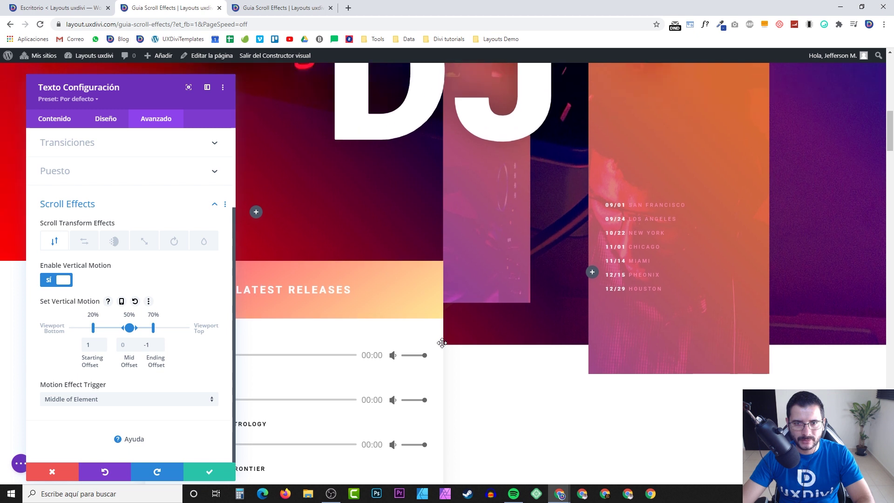
# - Extend the end of the DJ text's Vertical Motion range to the Viewport Top
pyautogui.scroll(5, 442, 343)
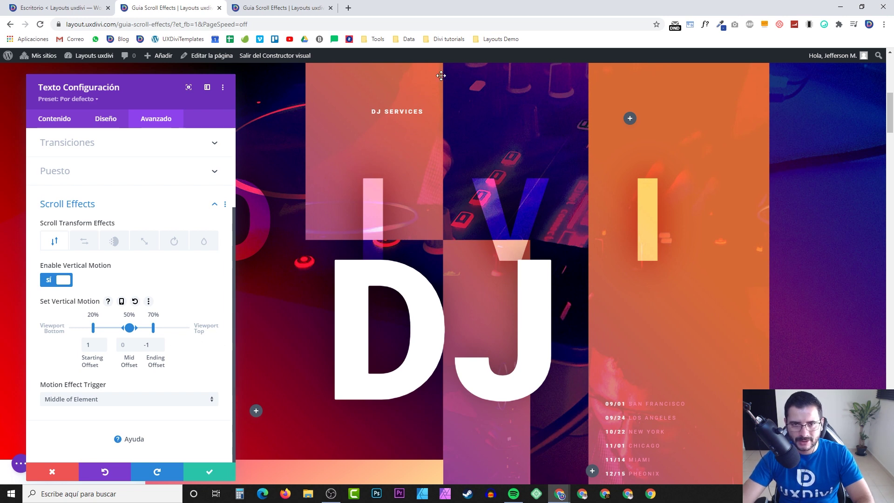
pyautogui.scroll(-3, 505, 106)
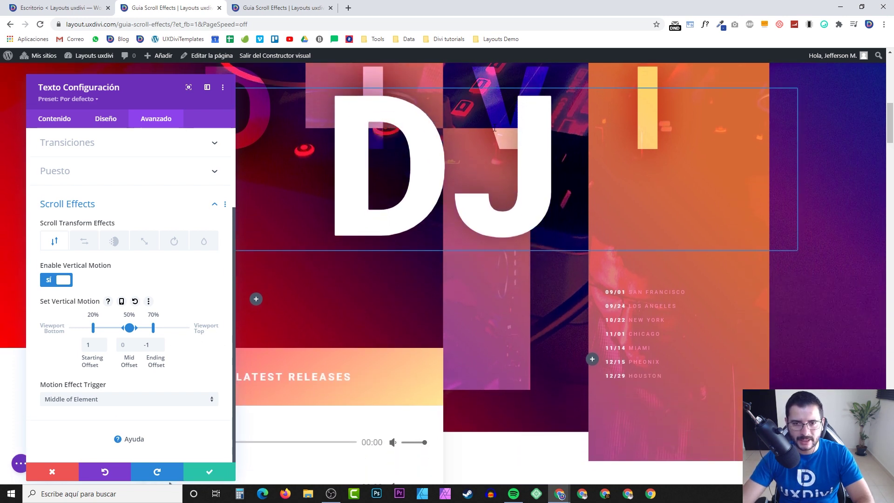
pyautogui.scroll(-2, 495, 127)
pyautogui.scroll(1, 497, 131)
pyautogui.scroll(-2, 497, 131)
pyautogui.scroll(3, 497, 131)
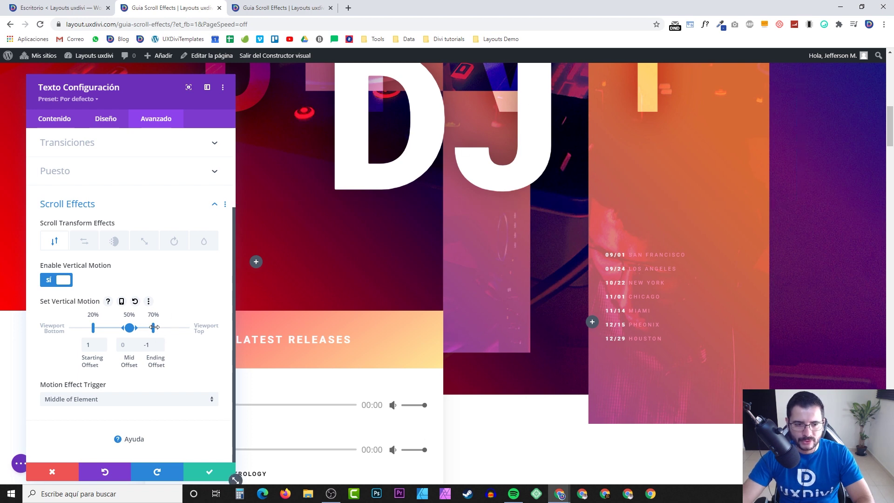
pyautogui.moveTo(153, 327); pyautogui.dragTo(224, 330)
# - Extend the start of the DJ text's Vertical Motion range to the Viewport Bottom
pyautogui.scroll(5, 423, 283)
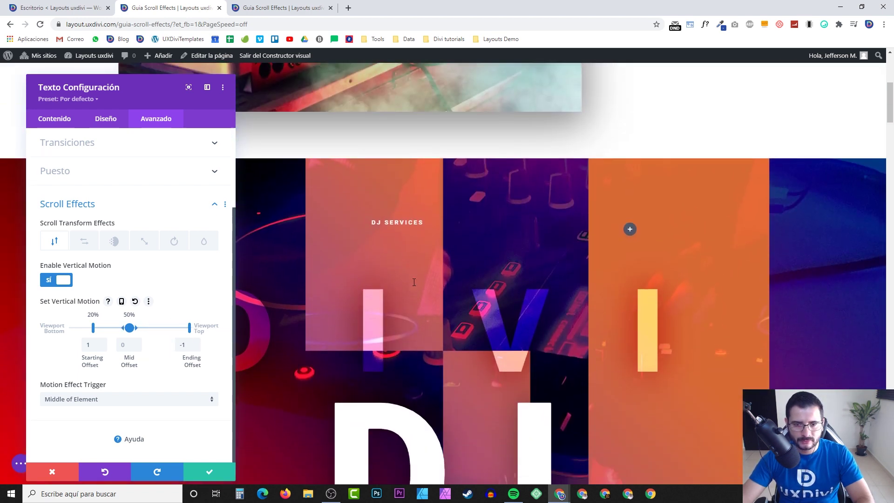
pyautogui.scroll(-5, 413, 281)
pyautogui.scroll(-4, 413, 282)
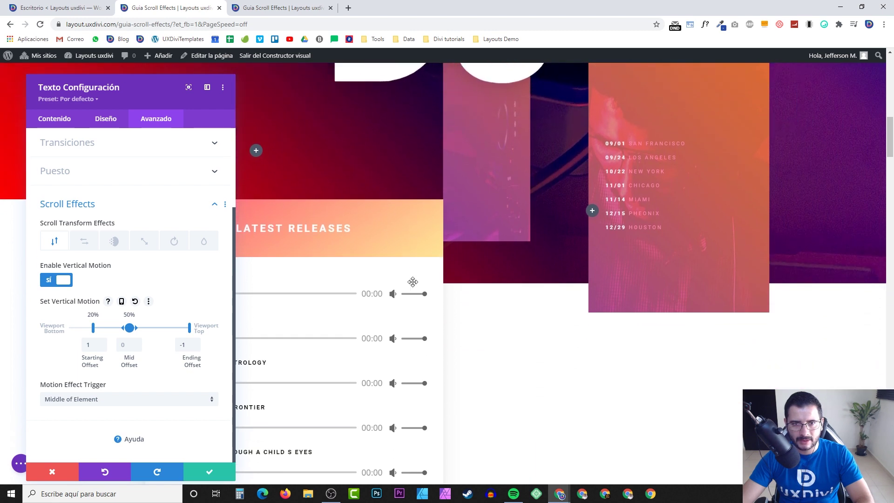
pyautogui.scroll(4, 414, 283)
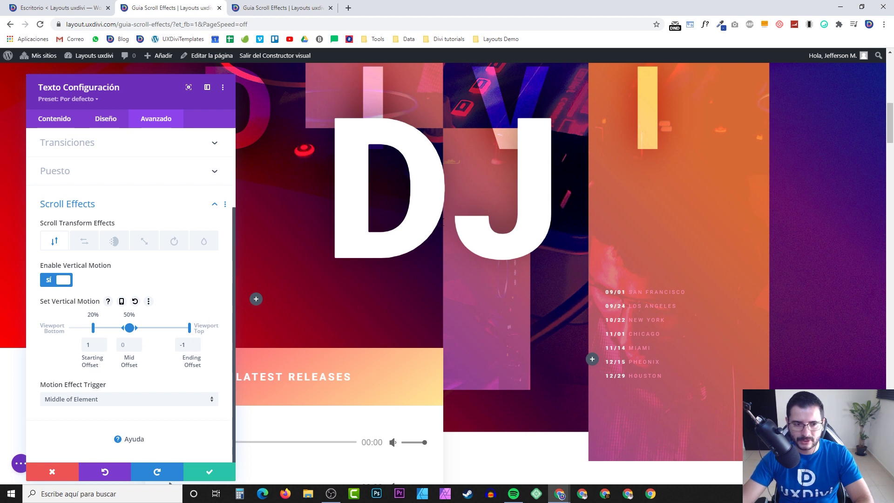
pyautogui.scroll(-4, 437, 223)
pyautogui.scroll(3, 289, 284)
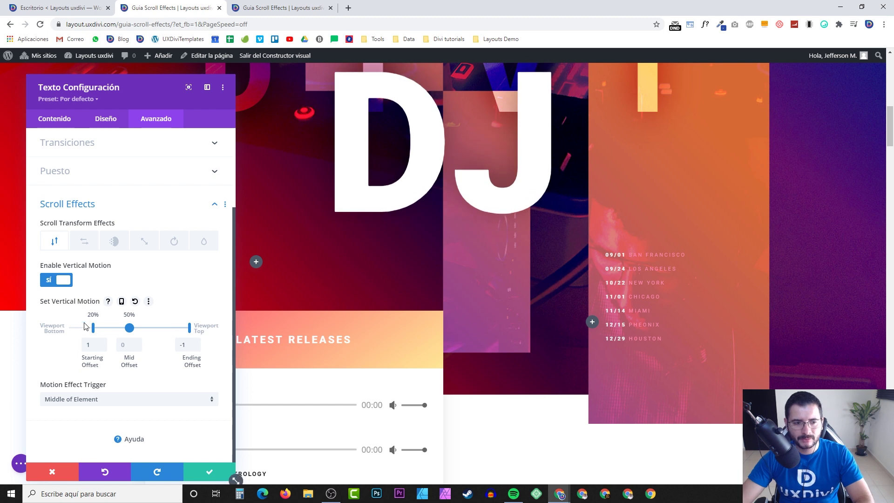
pyautogui.moveTo(93, 327); pyautogui.dragTo(69, 328)
# - Set the start of the DJ text's Vertical Motion range to 30% of the viewport
pyautogui.scroll(-3, 416, 278)
pyautogui.scroll(2, 416, 278)
pyautogui.scroll(8, 416, 278)
pyautogui.scroll(-6, 418, 268)
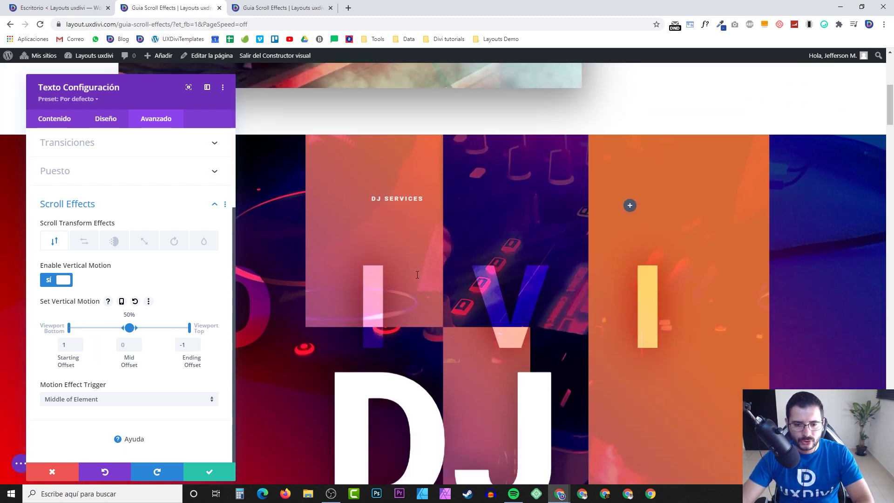
pyautogui.scroll(5, 419, 269)
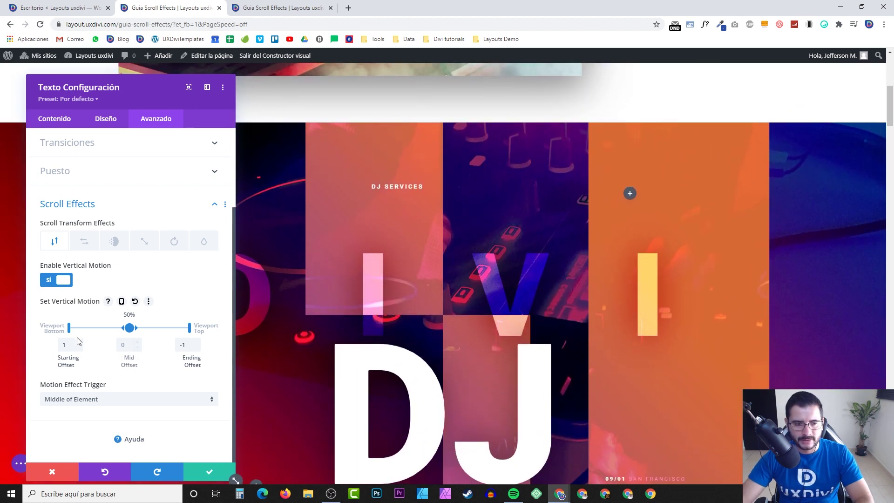
pyautogui.moveTo(69, 328); pyautogui.dragTo(104, 329)
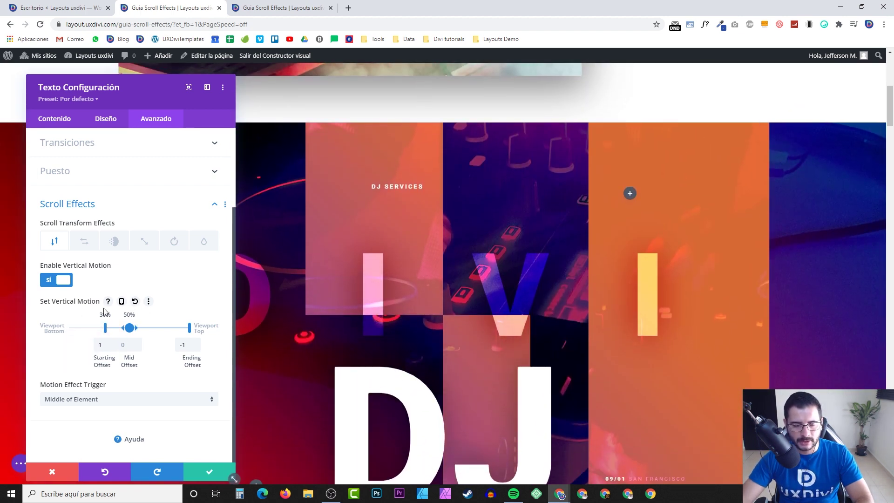
# - Examine how the DJ text moves relative to the page with its motion starting at 30% of the viewport
pyautogui.scroll(5, 424, 289)
pyautogui.scroll(-5, 427, 284)
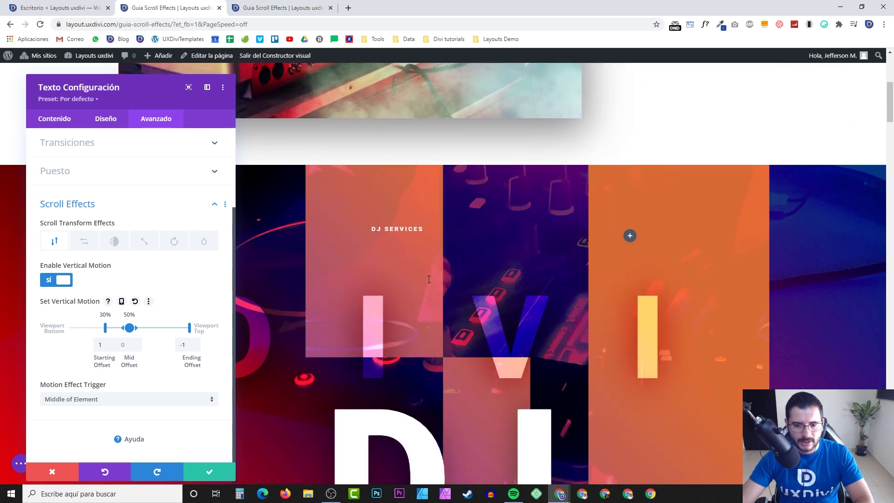
pyautogui.scroll(-1, 429, 279)
pyautogui.scroll(4, 428, 280)
pyautogui.scroll(-1, 428, 279)
pyautogui.scroll(-3, 428, 279)
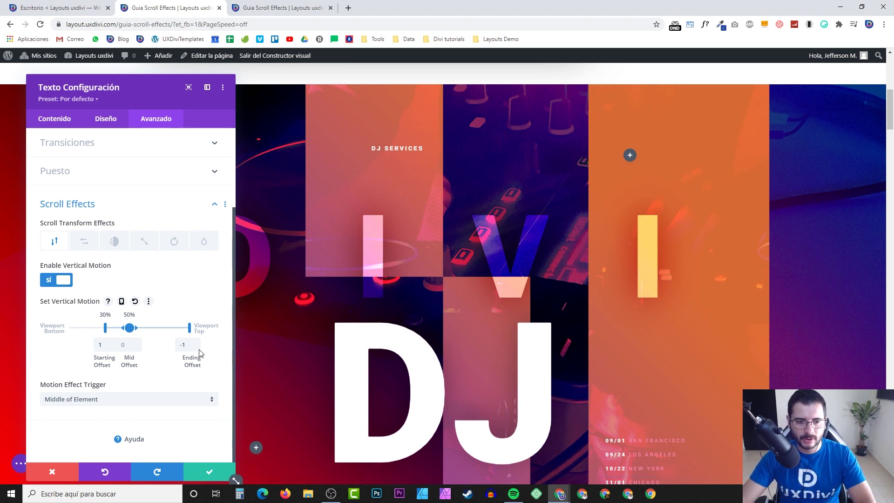
pyautogui.scroll(-5, 414, 318)
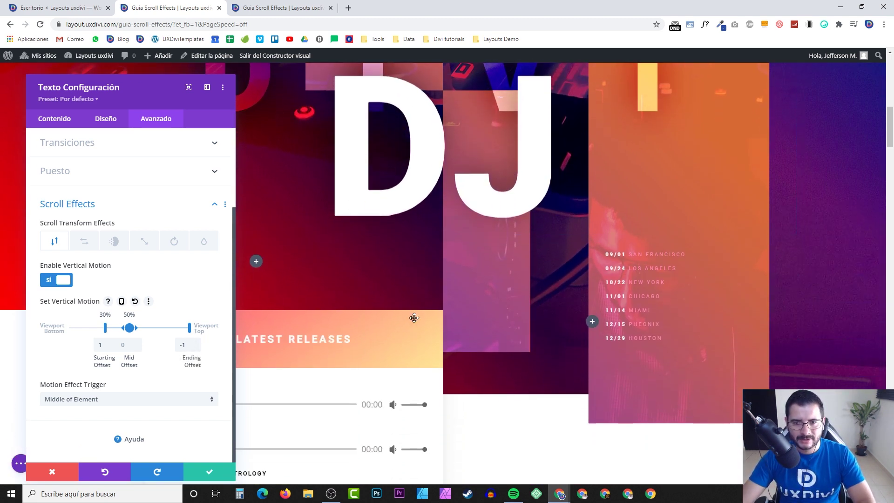
pyautogui.scroll(-3, 414, 318)
pyautogui.scroll(5, 414, 318)
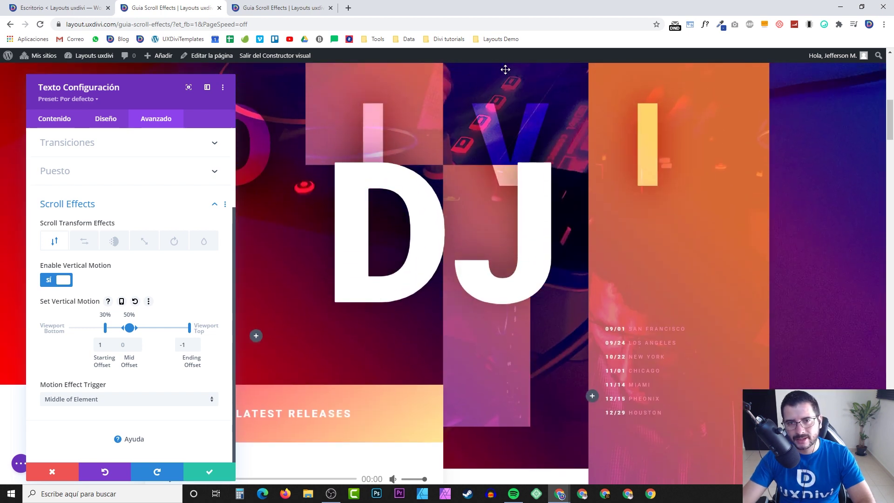
pyautogui.scroll(-3, 489, 242)
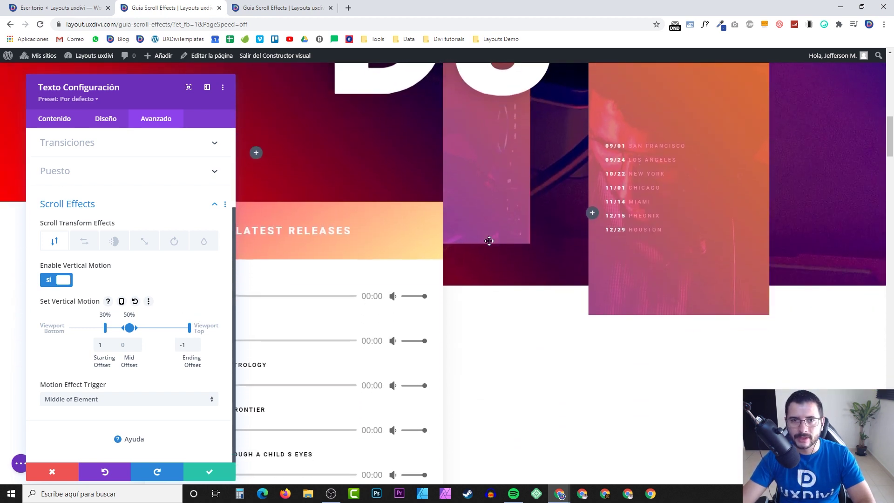
pyautogui.scroll(3, 482, 245)
pyautogui.scroll(2, 87, 389)
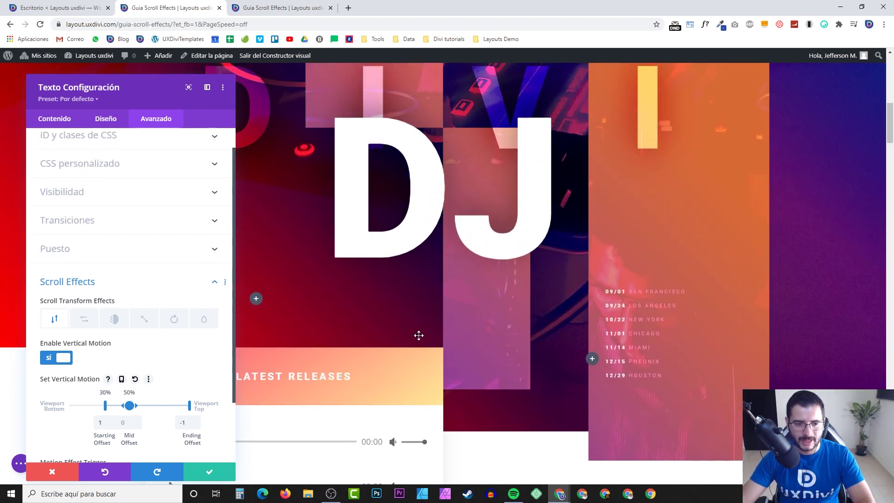
# - Return the start of the DJ text's Vertical Motion range to the Viewport Bottom
pyautogui.scroll(-1, 418, 333)
pyautogui.moveTo(75, 406); pyautogui.dragTo(70, 406)
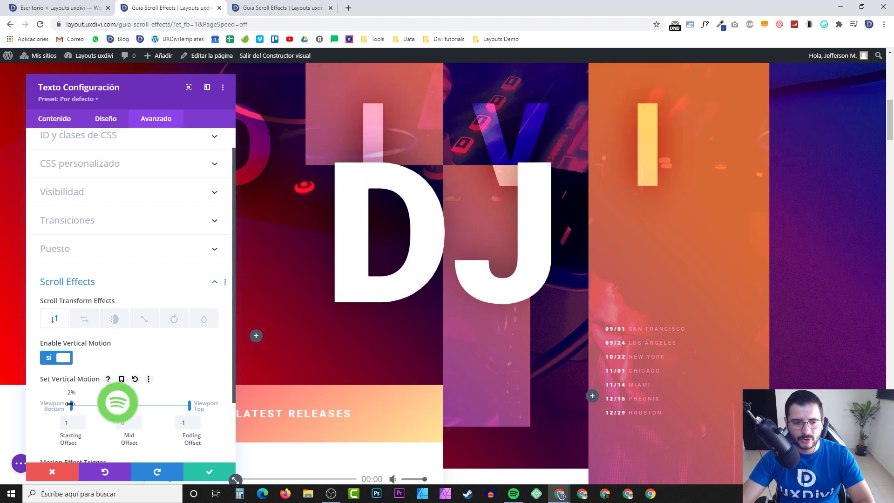
pyautogui.scroll(-5, 443, 328)
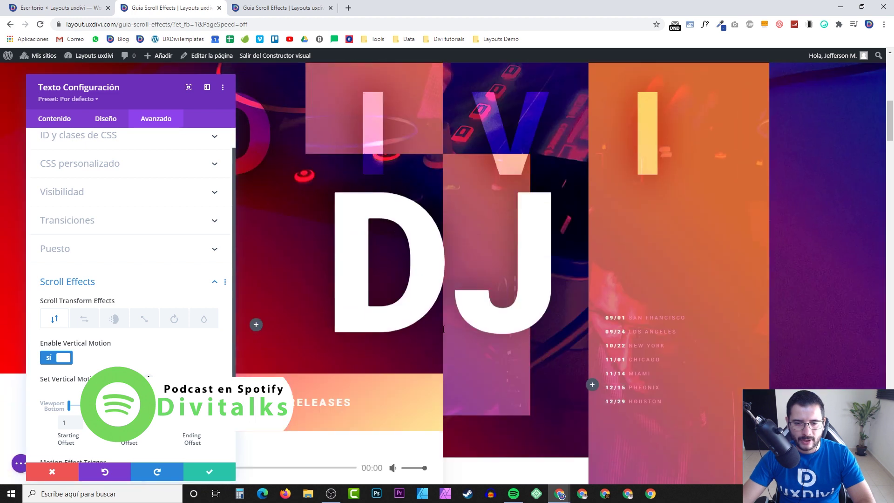
pyautogui.scroll(4, 443, 328)
pyautogui.scroll(-2, 443, 328)
pyautogui.scroll(-2, 29, 399)
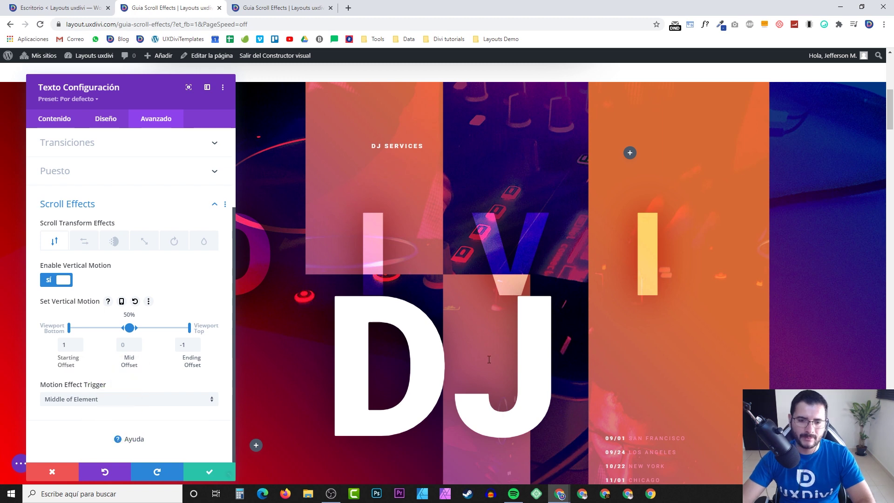
# - Set the DJ text's Vertical Motion Starting Offset to 20 and Ending Offset to -20
pyautogui.scroll(5, 443, 343)
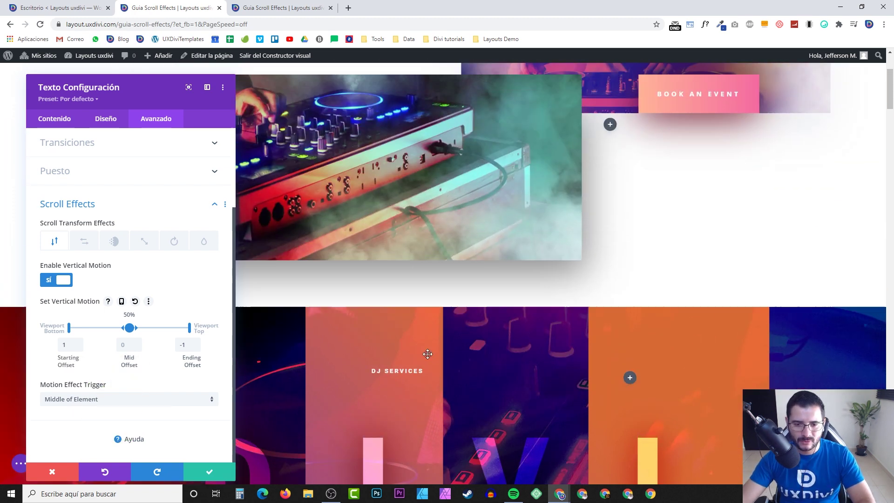
pyautogui.scroll(-7, 374, 328)
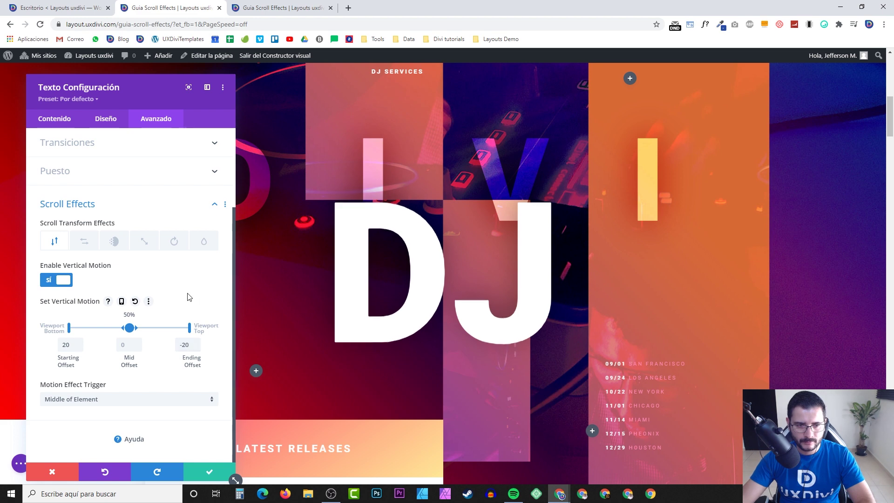
pyautogui.scroll(3, 322, 309)
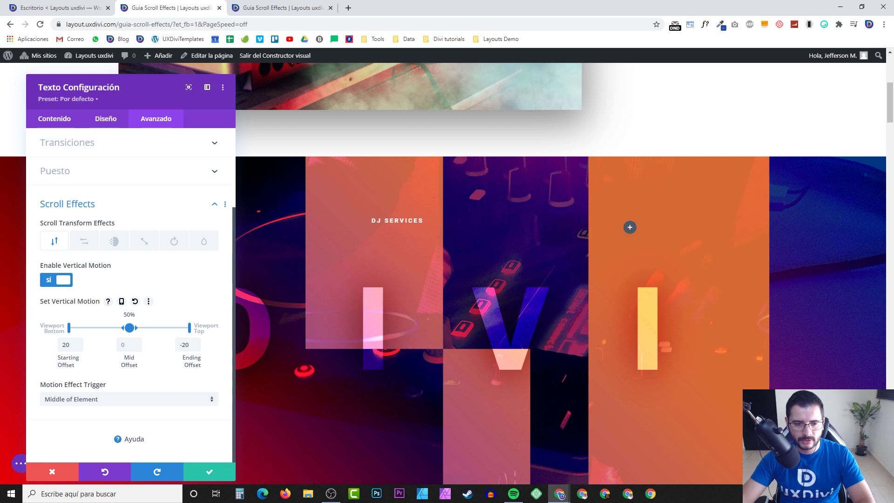
# - Examine the DJ text's speed and travel across the viewport with the offsets of 20 and -20
pyautogui.scroll(1, 509, 160)
pyautogui.scroll(-4, 456, 201)
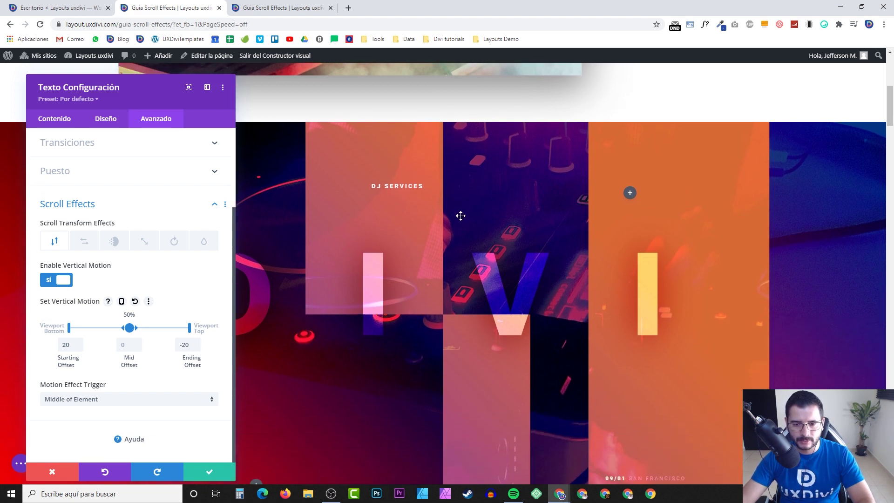
pyautogui.scroll(-2, 463, 219)
pyautogui.scroll(4, 463, 220)
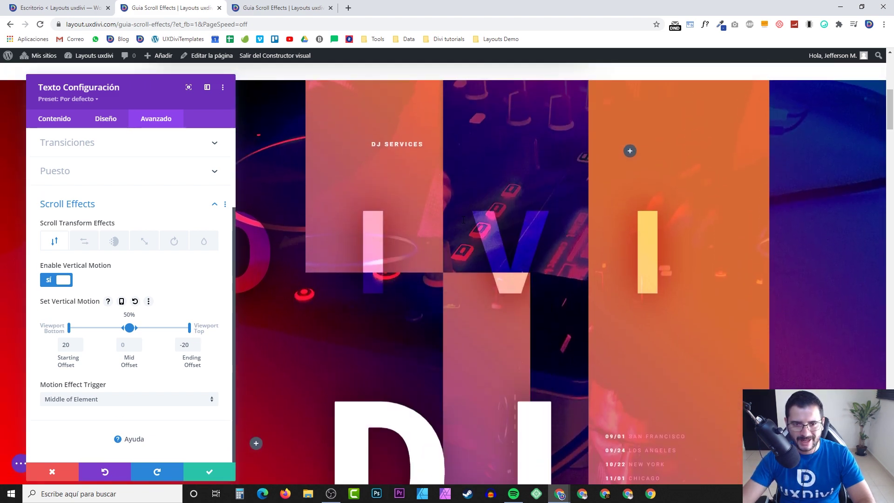
pyautogui.scroll(-3, 463, 219)
pyautogui.scroll(4, 463, 219)
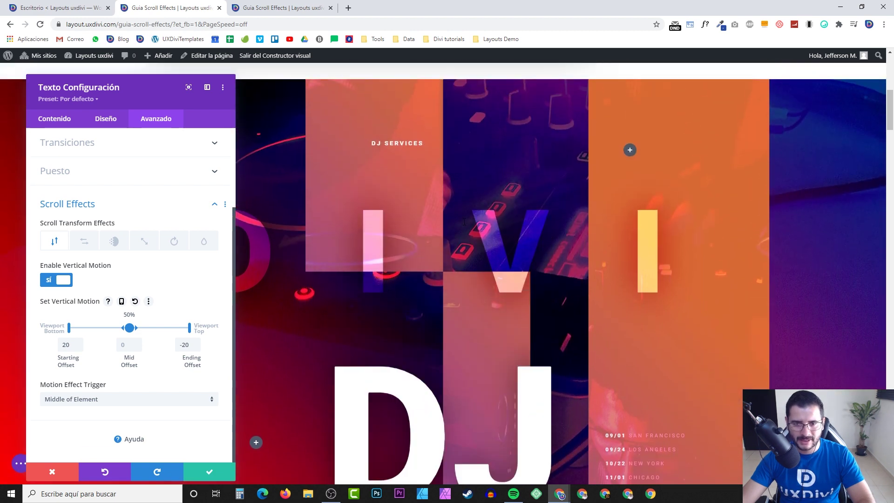
pyautogui.scroll(-4, 463, 219)
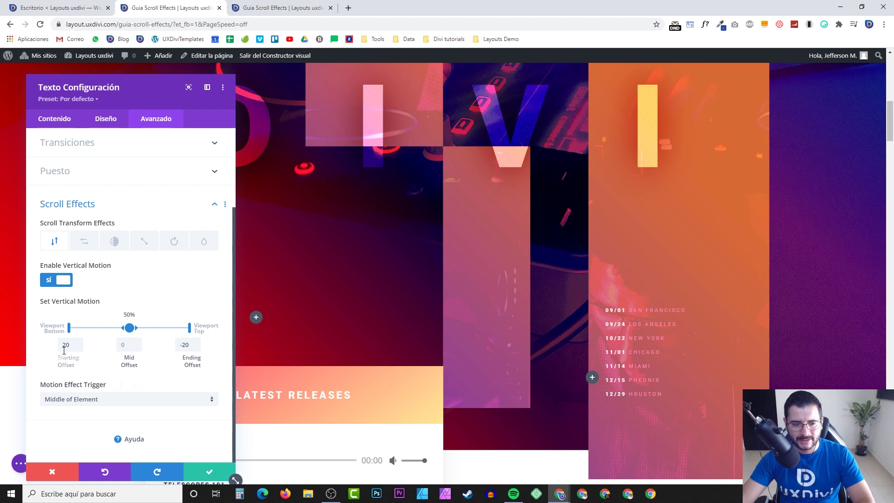
pyautogui.scroll(4, 386, 348)
pyautogui.scroll(-4, 491, 354)
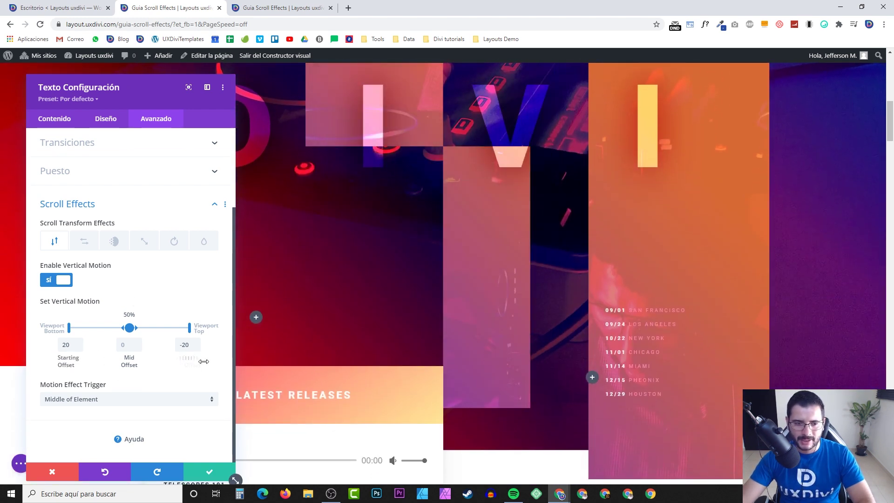
pyautogui.scroll(2, 328, 367)
pyautogui.scroll(2, 218, 360)
pyautogui.scroll(-2, 218, 360)
pyautogui.scroll(-3, 286, 359)
pyautogui.scroll(2, 287, 358)
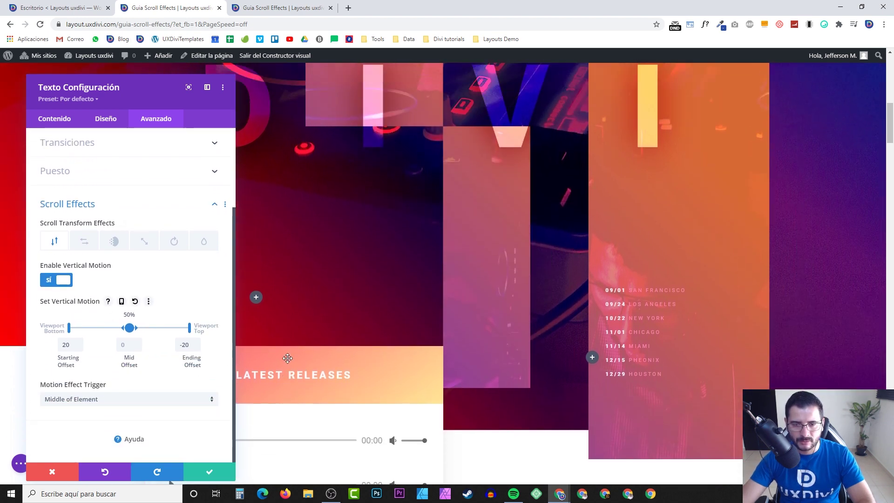
# - Set the DJ text's Vertical Motion Mid Offset to 10
pyautogui.scroll(1, 287, 359)
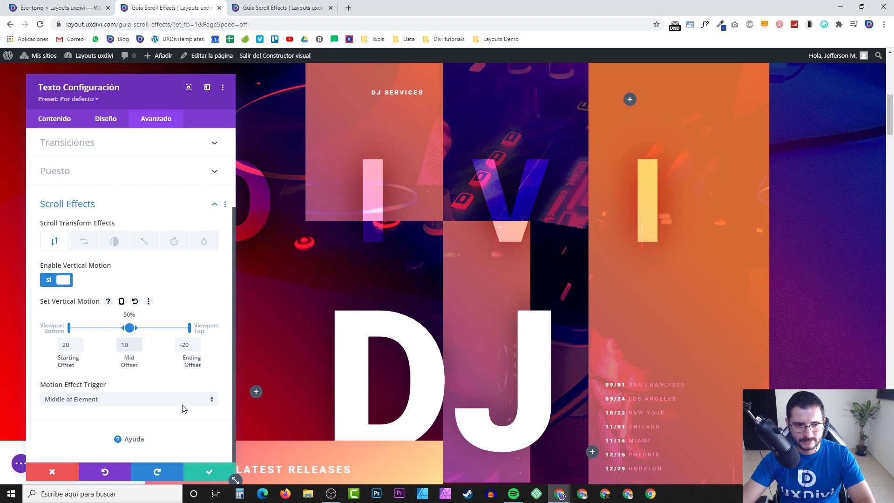
pyautogui.scroll(-3, 354, 286)
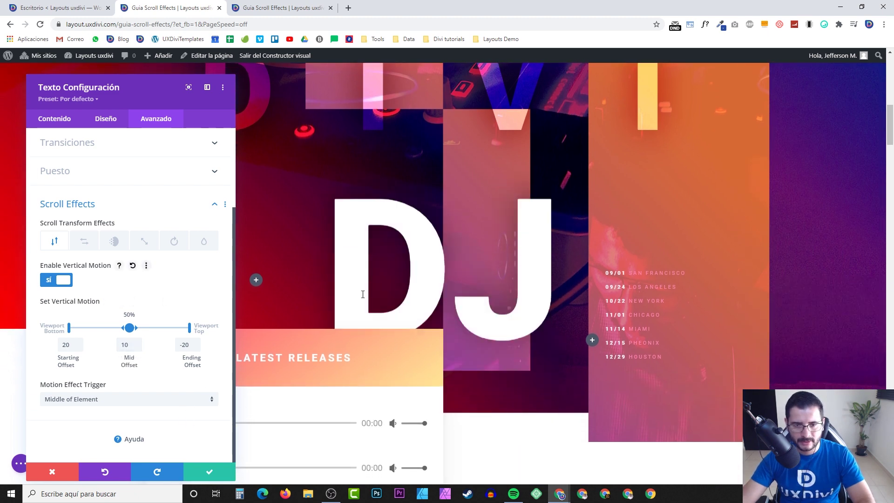
pyautogui.scroll(4, 366, 293)
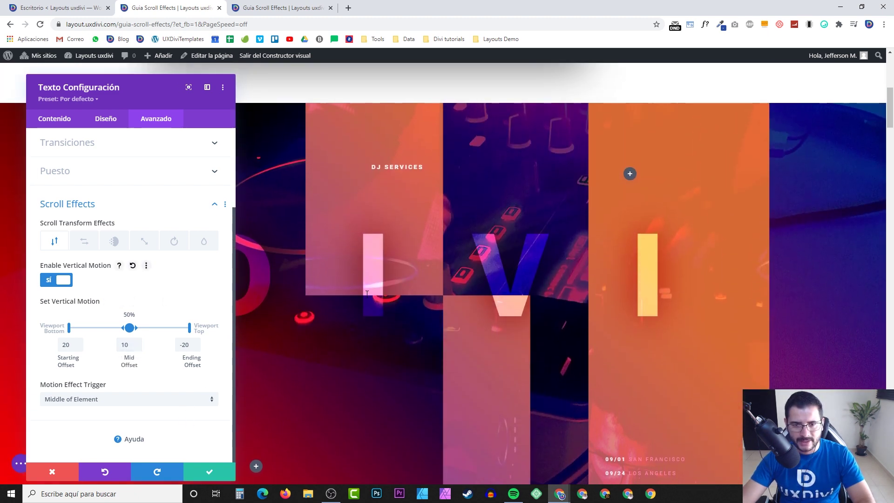
# - Examine how the Mid Offset of 10 affects the DJ text's path and speed through the middle of the viewport
pyautogui.scroll(-4, 366, 293)
pyautogui.scroll(-2, 376, 315)
pyautogui.scroll(8, 374, 313)
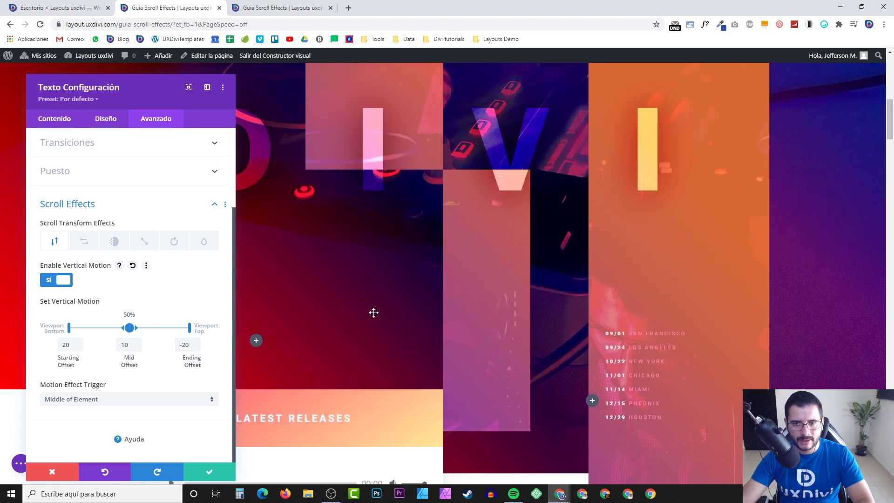
pyautogui.scroll(-6, 374, 312)
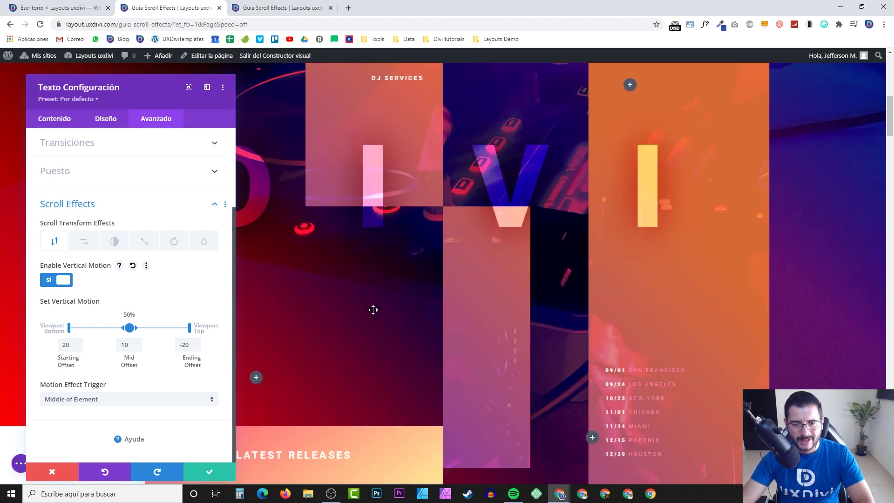
pyautogui.scroll(2, 373, 307)
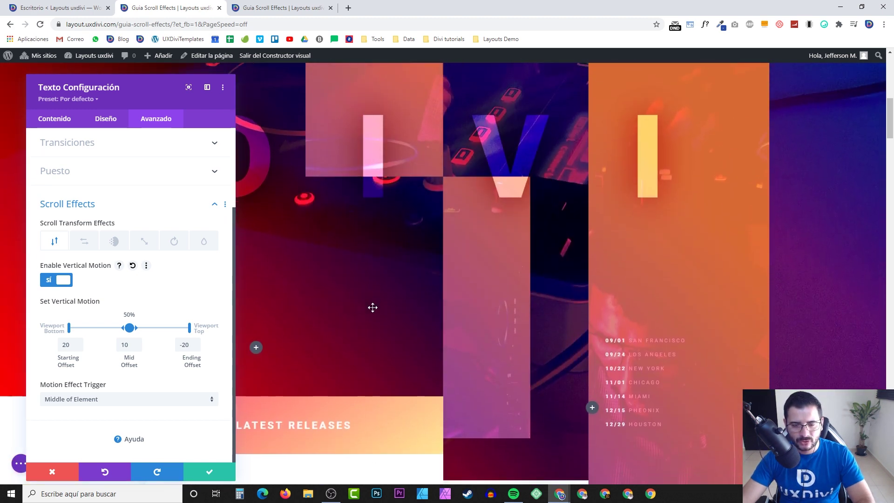
pyautogui.scroll(-3, 372, 308)
pyautogui.scroll(4, 373, 307)
pyautogui.scroll(4, 372, 307)
pyautogui.scroll(-8, 370, 306)
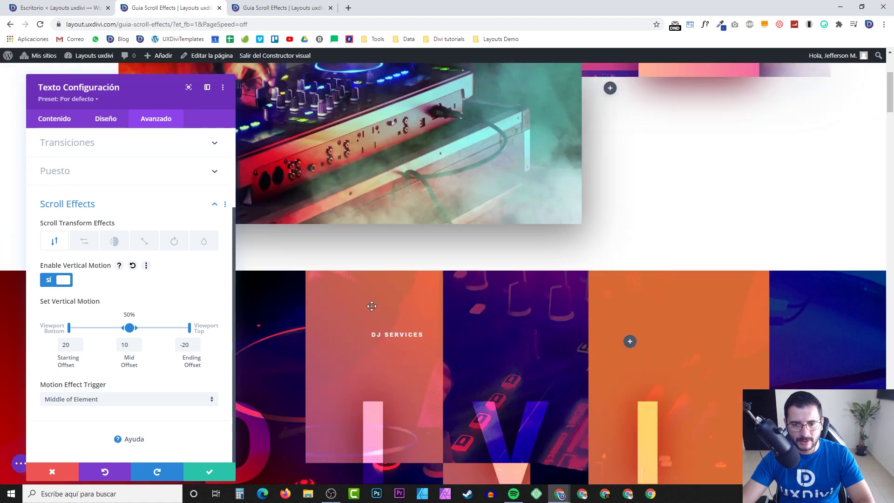
# - Set the DJ text's Vertical Motion offsets to -1 for starting, 0 for mid and 1 for ending
pyautogui.scroll(5, 368, 305)
pyautogui.scroll(-4, 366, 304)
pyautogui.scroll(5, 368, 304)
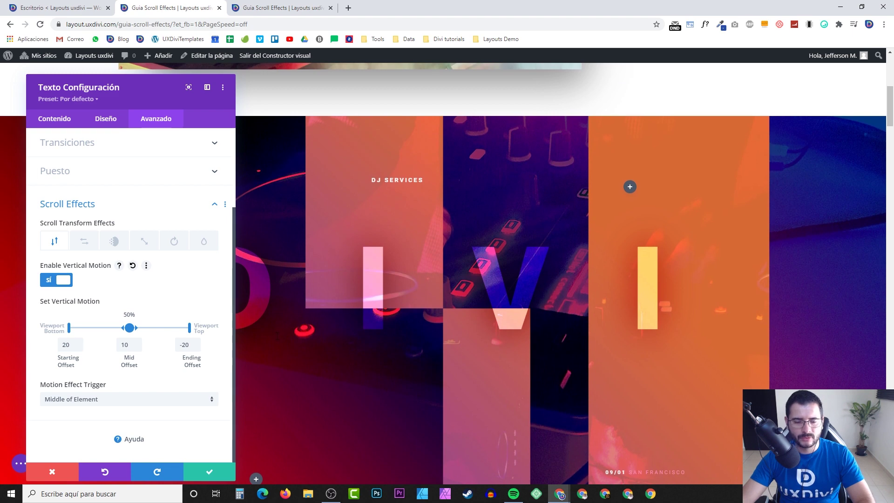
pyautogui.scroll(3, 51, 361)
pyautogui.scroll(-3, 74, 375)
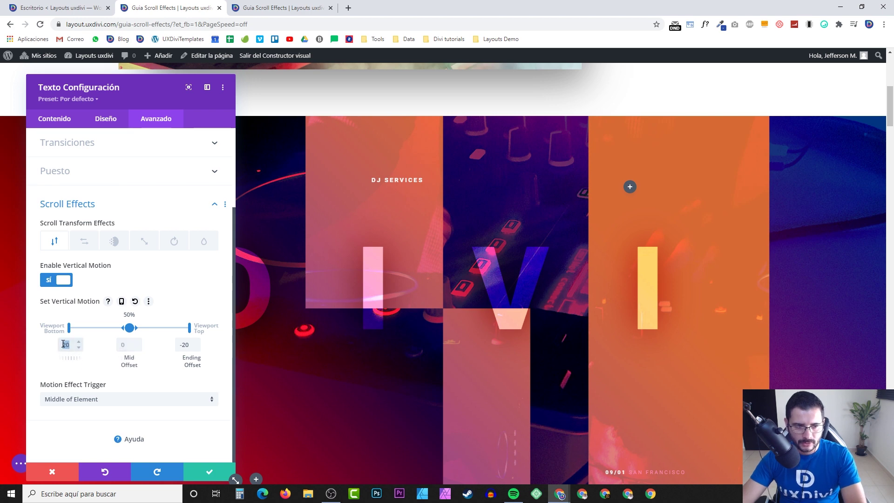
pyautogui.click(185, 345)
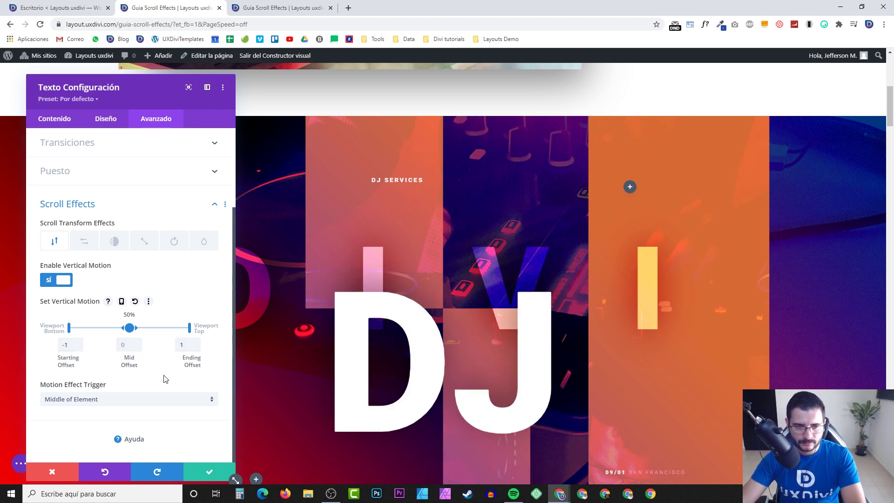
# - Examine how the DJ text moves relative to the page scroll with offsets of -1, 0 and 1
pyautogui.scroll(2, 164, 375)
pyautogui.scroll(-2, 201, 325)
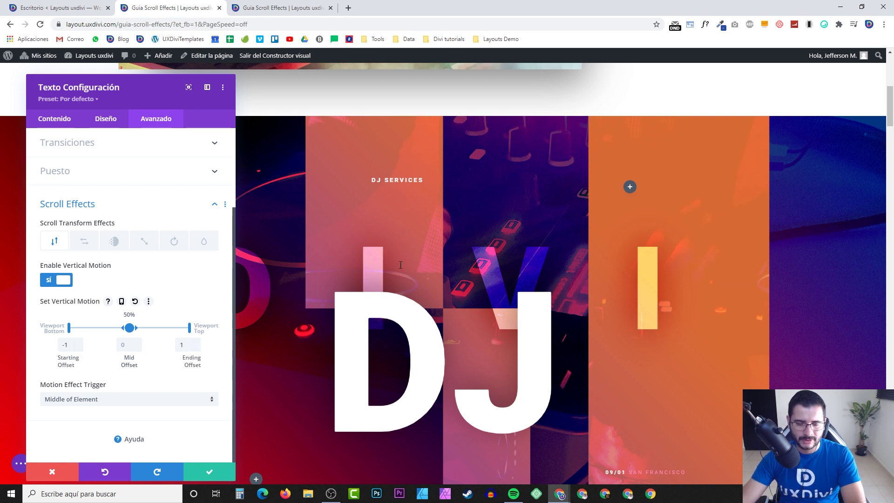
pyautogui.scroll(5, 375, 275)
pyautogui.scroll(-3, 409, 261)
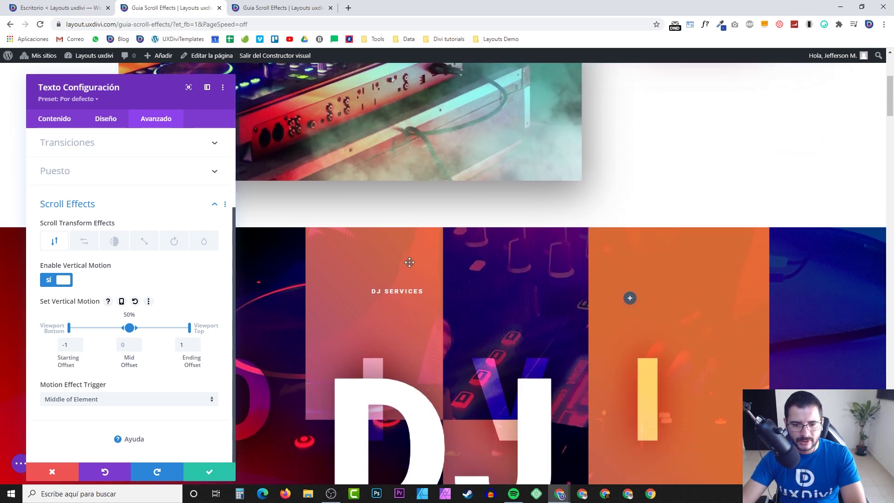
pyautogui.scroll(-7, 410, 262)
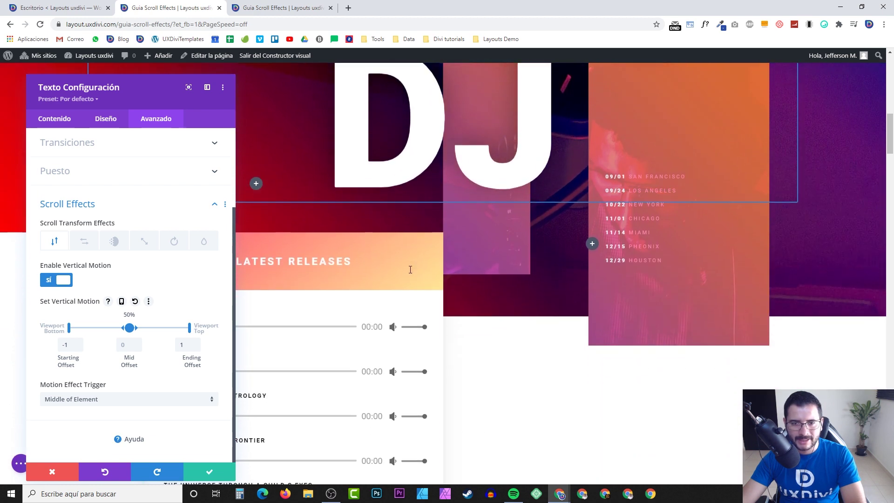
pyautogui.scroll(5, 410, 270)
pyautogui.scroll(-4, 411, 271)
pyautogui.scroll(4, 410, 271)
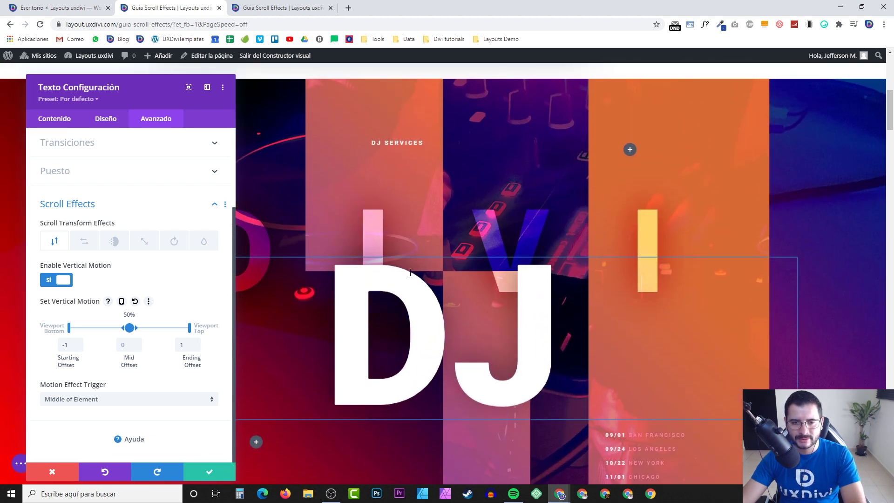
# - Set the DJ text's Vertical Motion Starting Offset to 0
pyautogui.scroll(2, 411, 273)
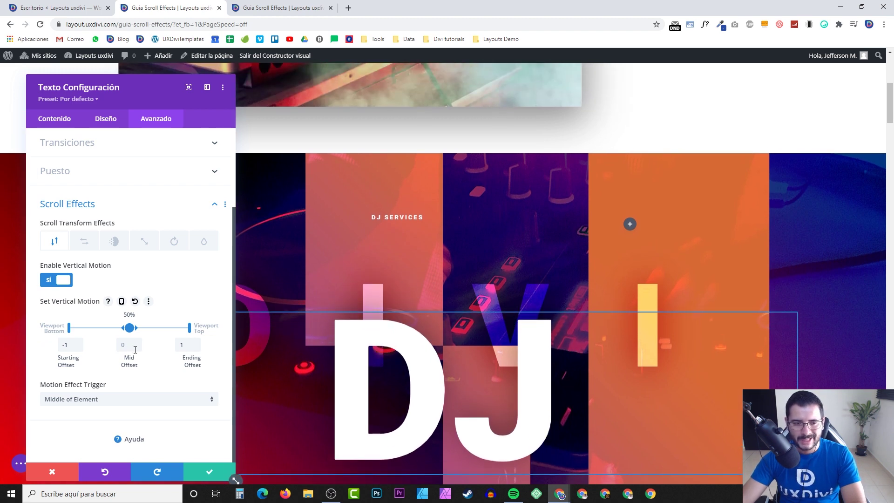
pyautogui.scroll(-5, 410, 331)
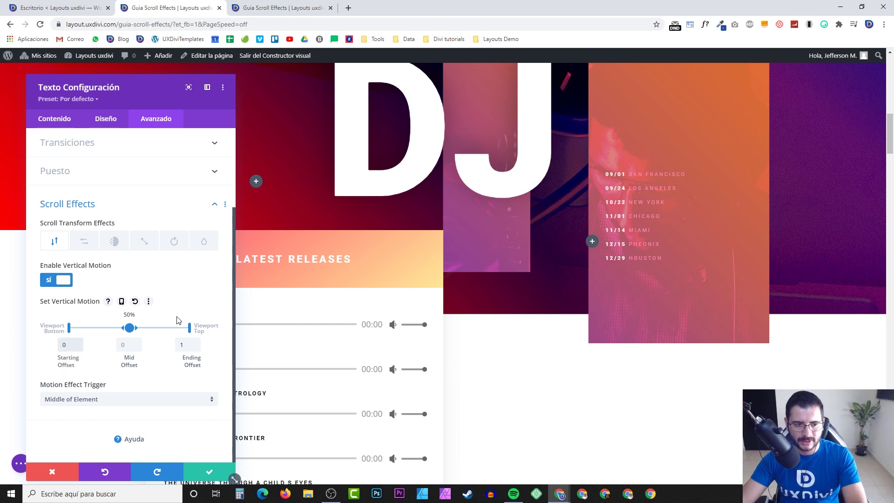
# - Examine the DJ text's movement below and above mid-viewport with a Starting Offset of 0 and an Ending Offset of 1
pyautogui.scroll(10, 122, 341)
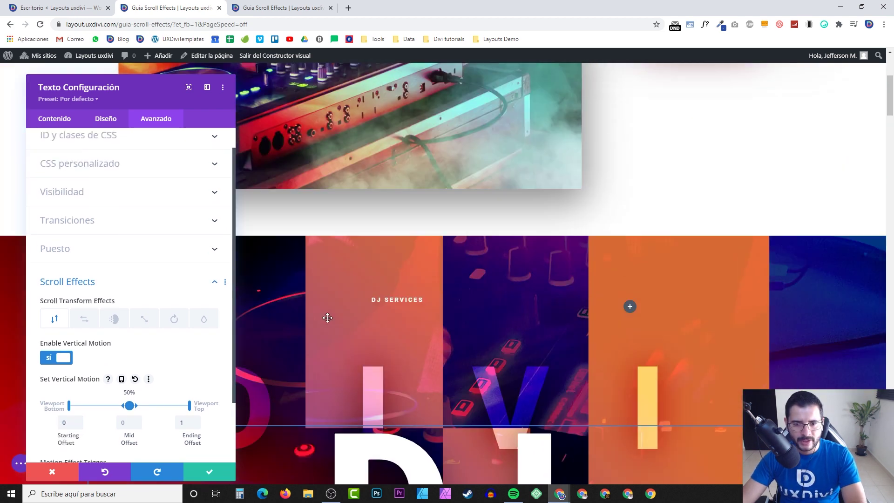
pyautogui.scroll(-5, 446, 289)
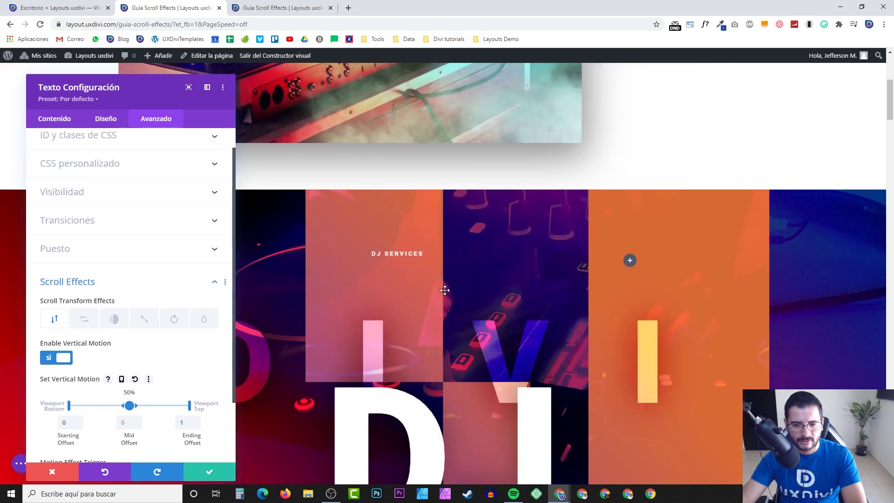
pyautogui.scroll(-6, 444, 291)
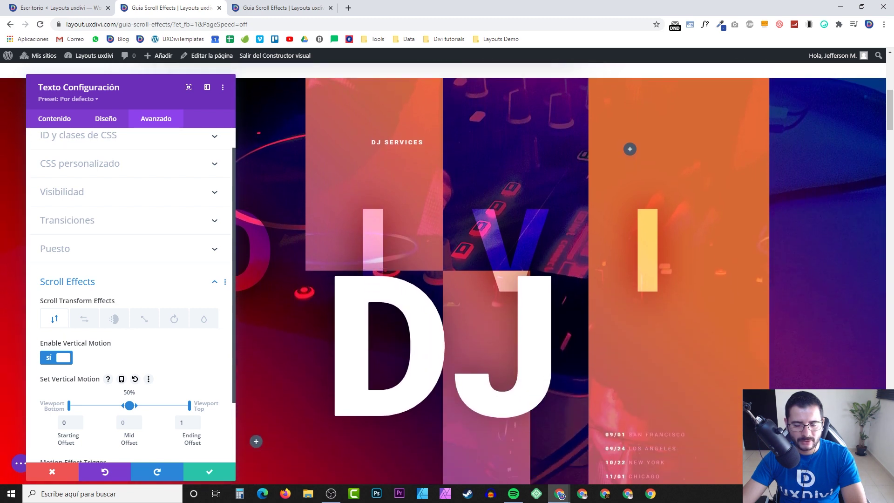
pyautogui.scroll(-3, 427, 296)
pyautogui.scroll(4, 427, 296)
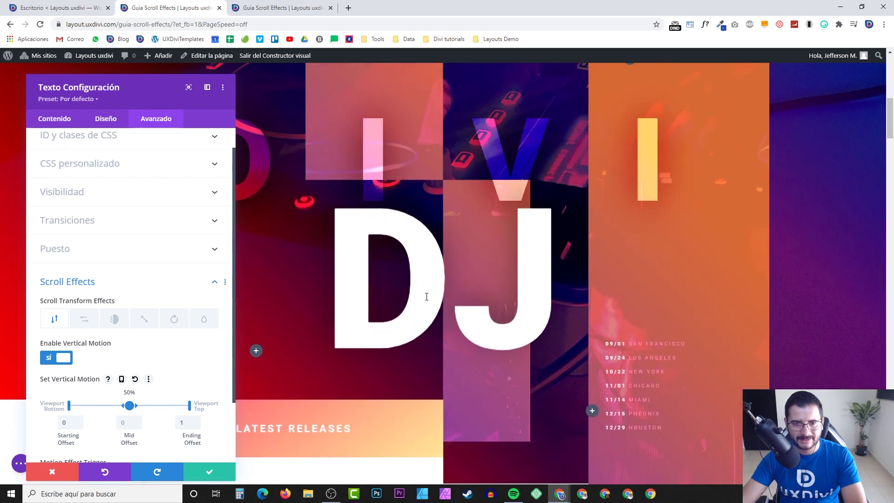
pyautogui.scroll(-2, 146, 371)
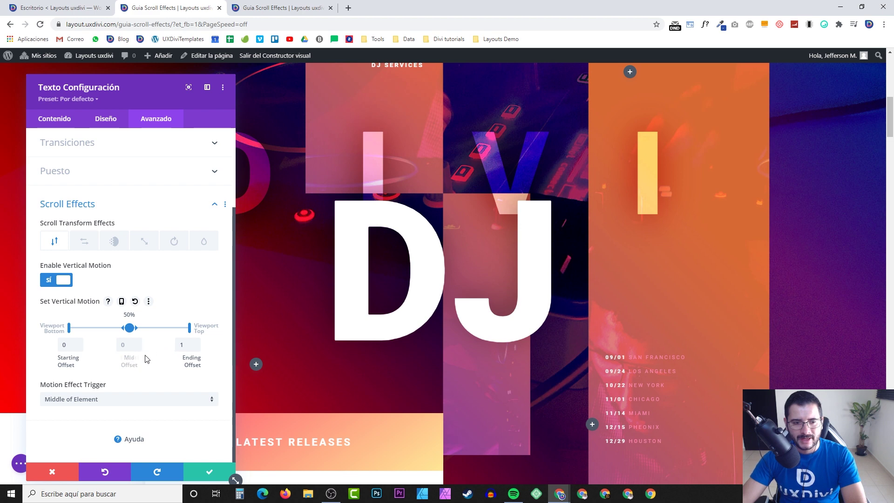
pyautogui.scroll(5, 386, 243)
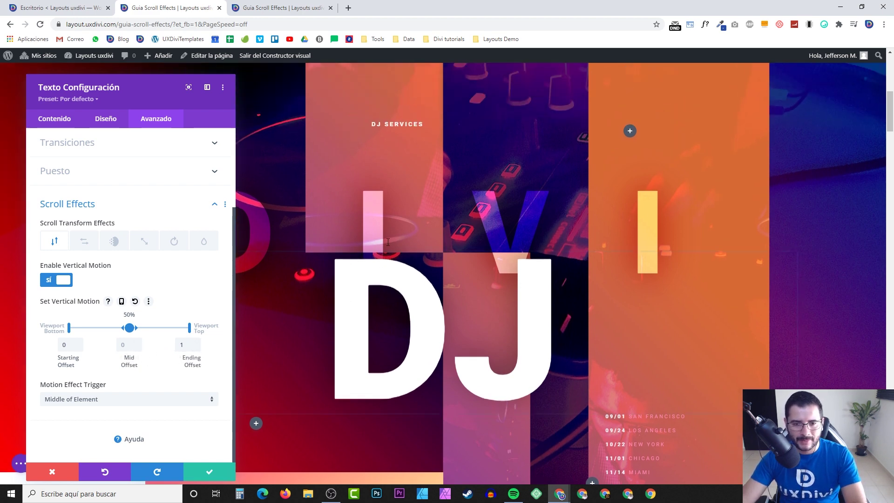
pyautogui.scroll(-2, 386, 242)
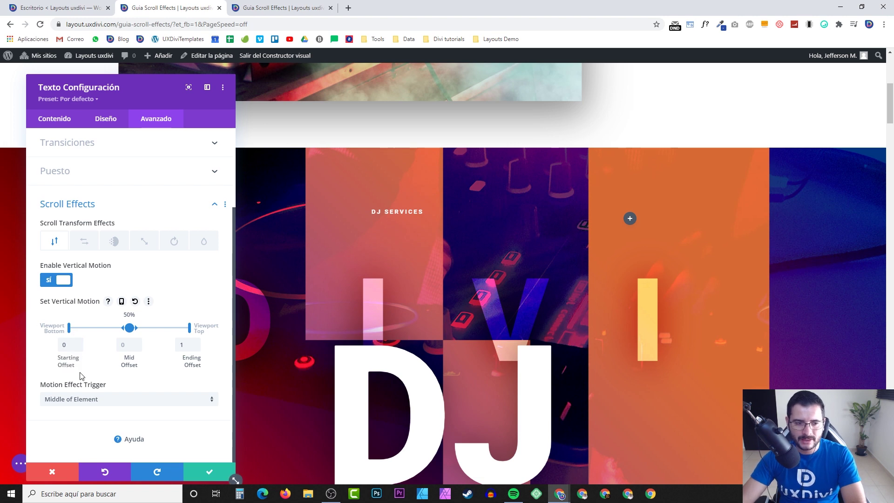
pyautogui.scroll(-7, 404, 284)
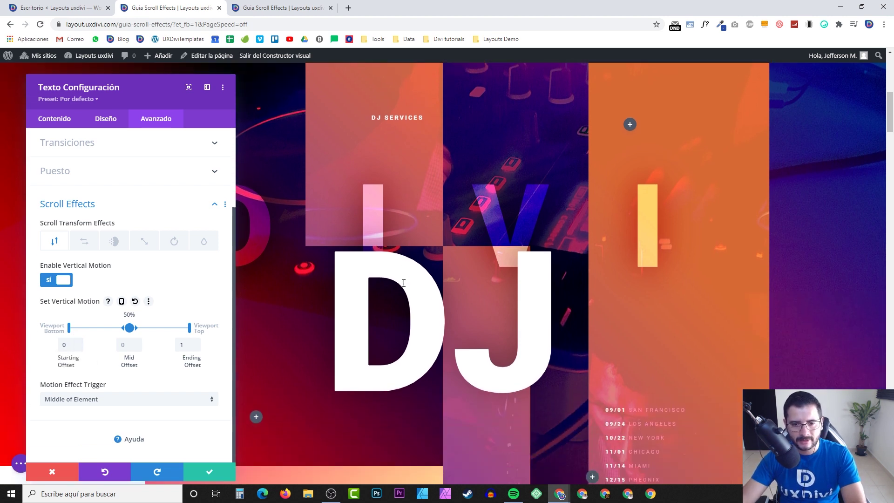
pyautogui.scroll(4, 404, 284)
pyautogui.scroll(4, 404, 283)
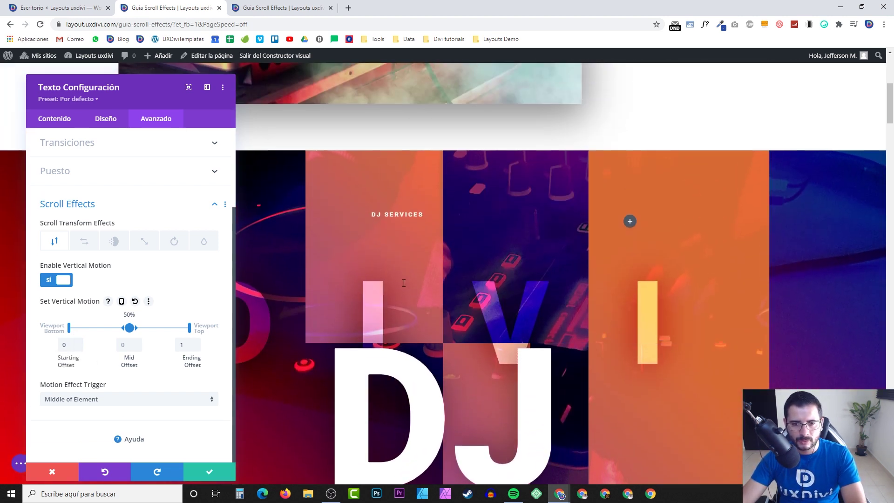
pyautogui.scroll(-5, 404, 284)
pyautogui.scroll(-3, 404, 284)
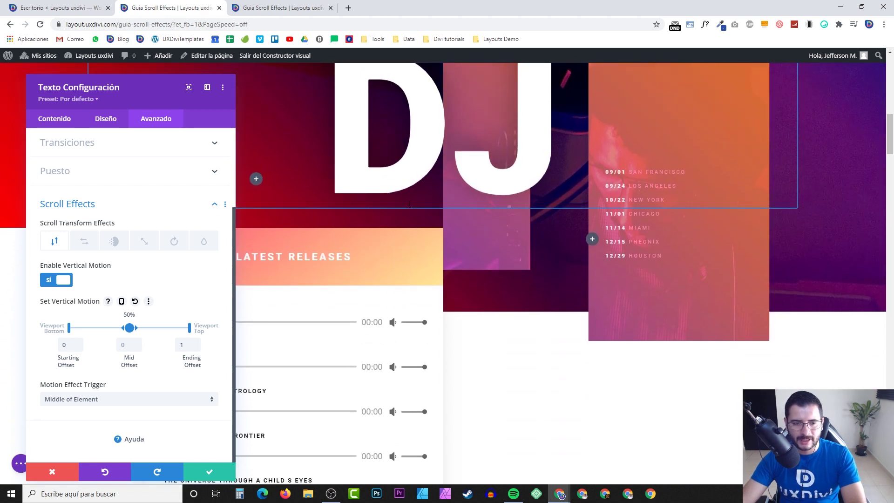
# - Set the DJ text's Vertical Motion Starting Offset to -1
pyautogui.scroll(4, 404, 284)
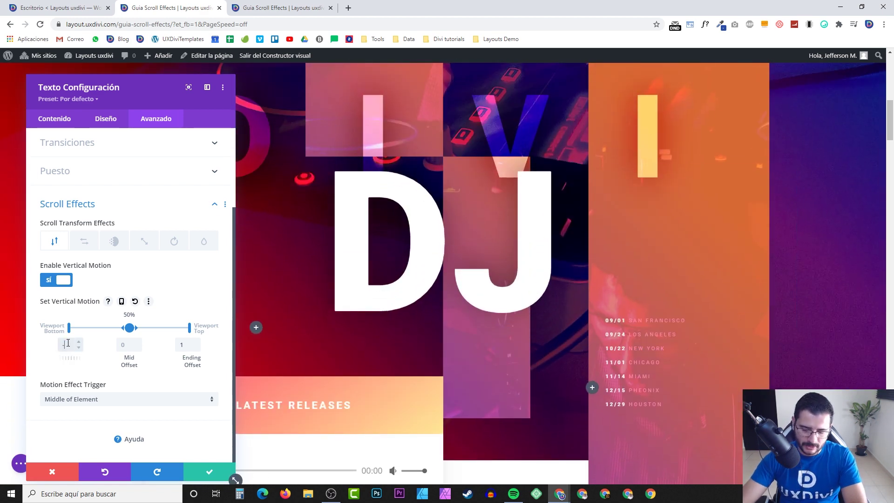
pyautogui.scroll(6, 431, 312)
# - Examine how the DJ text's scroll speed compares with the surrounding section using a Starting Offset of -1 and an Ending Offset of 1
pyautogui.scroll(-2, 432, 313)
pyautogui.scroll(-4, 431, 312)
pyautogui.scroll(5, 468, 238)
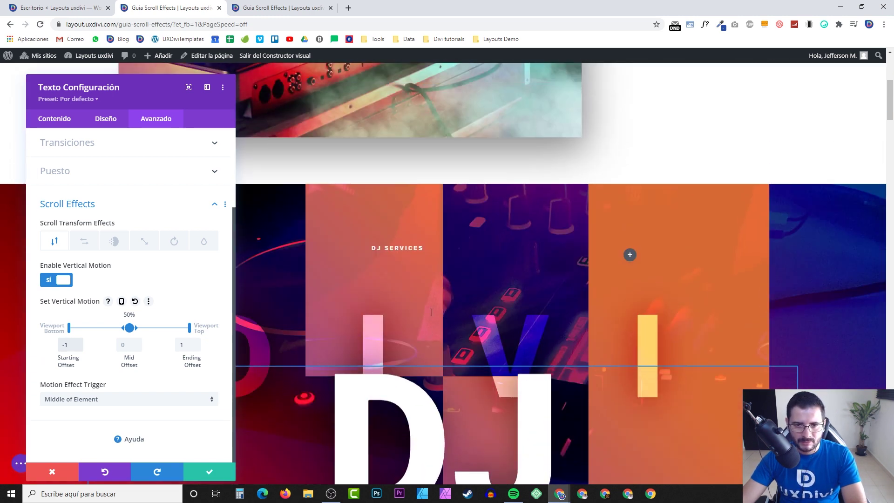
pyautogui.scroll(-6, 469, 238)
pyautogui.scroll(6, 466, 254)
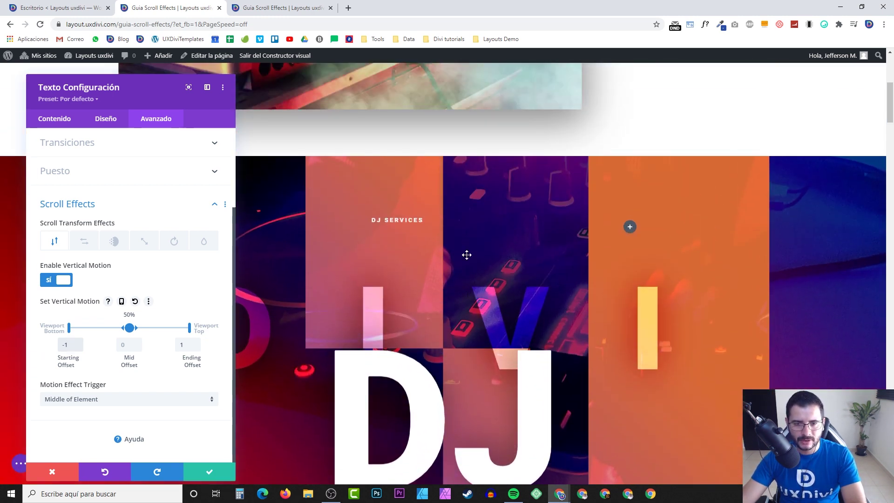
pyautogui.scroll(-6, 466, 255)
pyautogui.scroll(6, 465, 255)
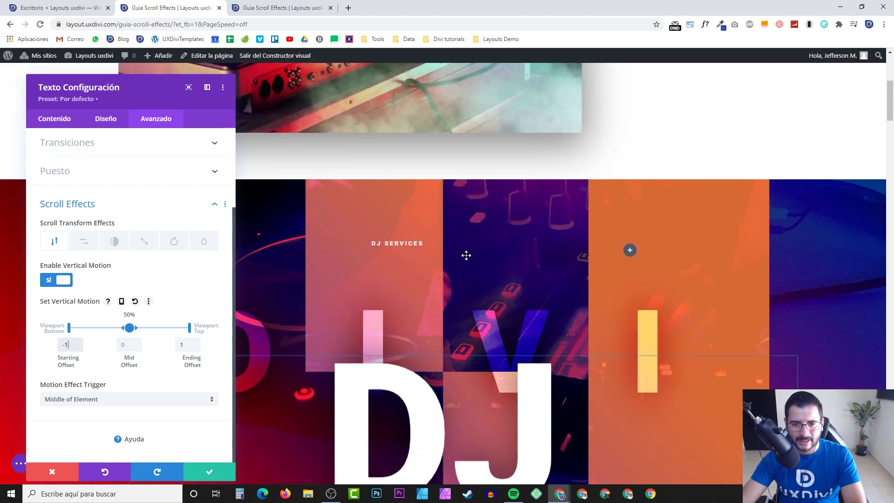
pyautogui.scroll(-3, 465, 257)
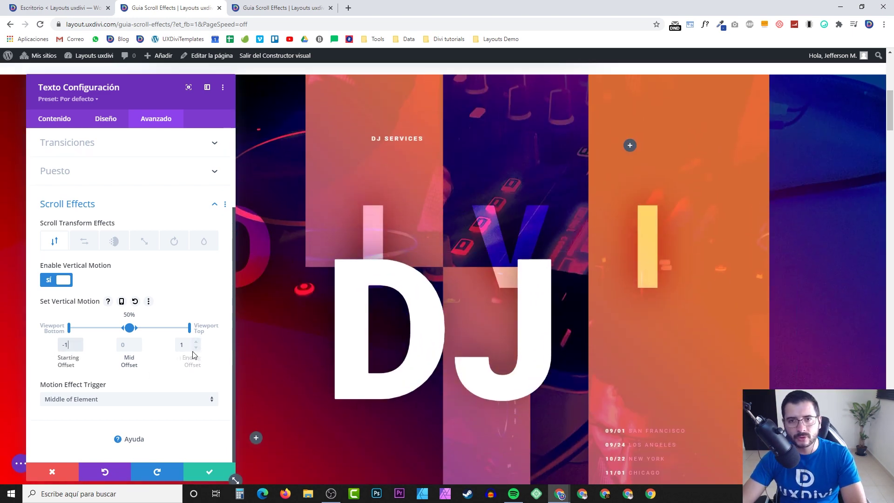
pyautogui.scroll(3, 244, 341)
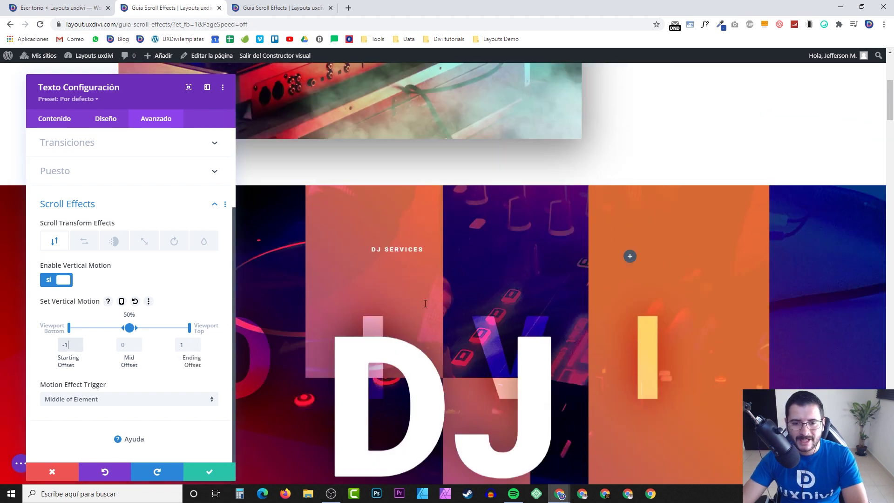
pyautogui.scroll(-6, 424, 298)
pyautogui.scroll(5, 424, 299)
# - Set the DJ text's Vertical Motion Starting Offset to 1 and Ending Offset to -1
pyautogui.scroll(1, 425, 296)
pyautogui.scroll(-2, 425, 296)
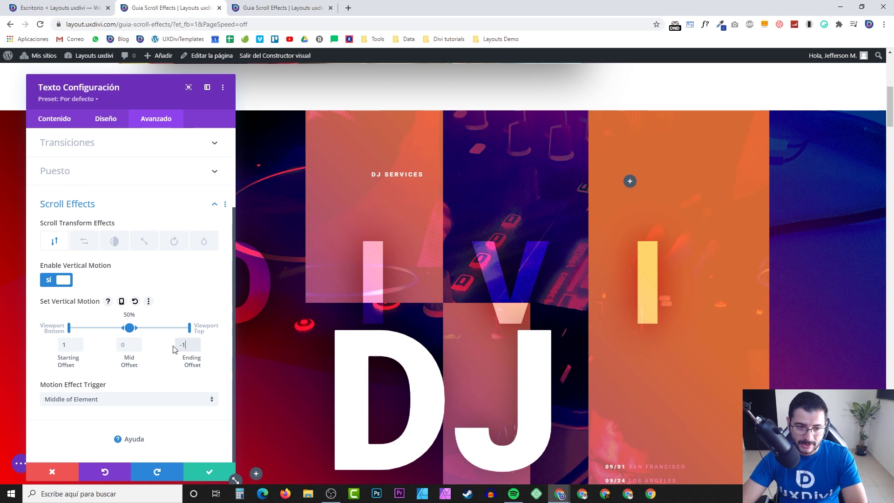
# - Examine the DJ text's speed and position against the DIVI background with a Starting Offset of 1 and an Ending Offset of -1
pyautogui.scroll(4, 480, 315)
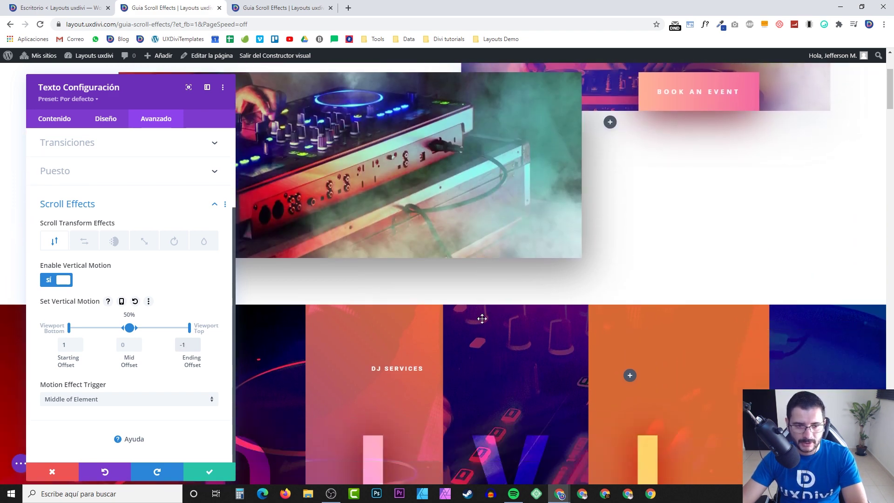
pyautogui.scroll(-7, 481, 316)
pyautogui.scroll(-3, 480, 315)
pyautogui.scroll(7, 481, 316)
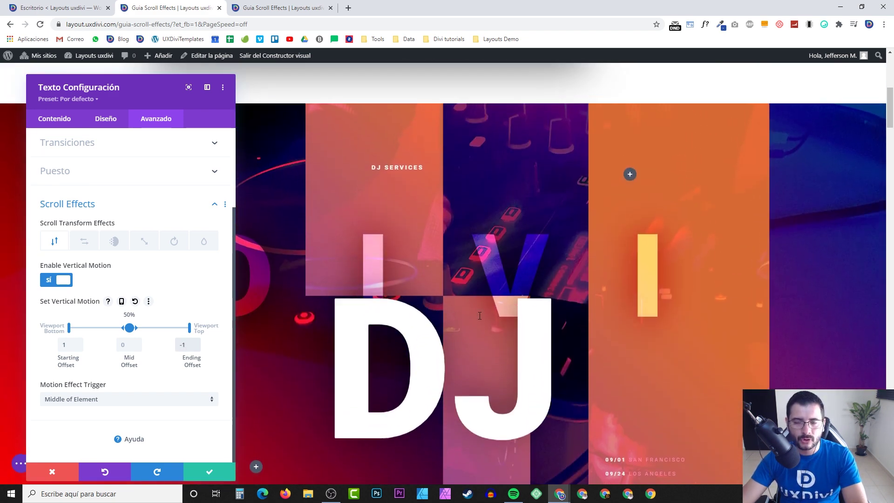
pyautogui.scroll(3, 481, 316)
pyautogui.scroll(-6, 480, 315)
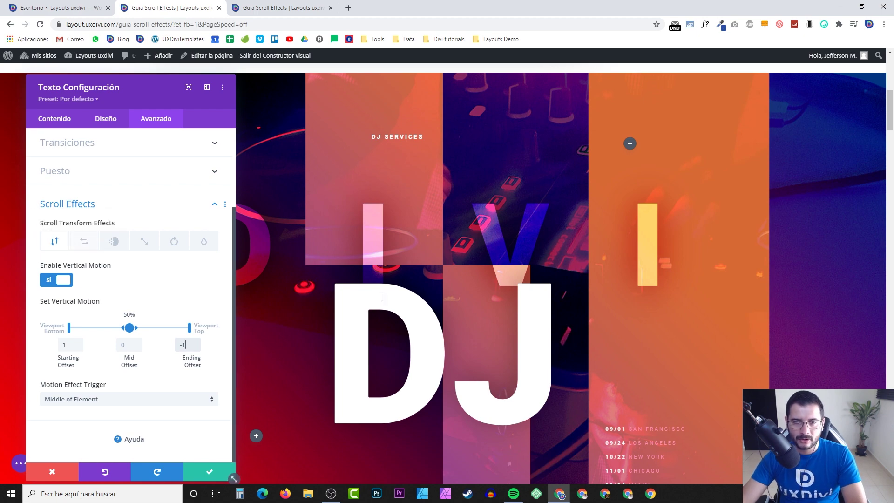
pyautogui.scroll(3, 431, 333)
pyautogui.scroll(-6, 431, 333)
pyautogui.scroll(5, 432, 333)
pyautogui.scroll(-6, 432, 333)
pyautogui.scroll(7, 424, 338)
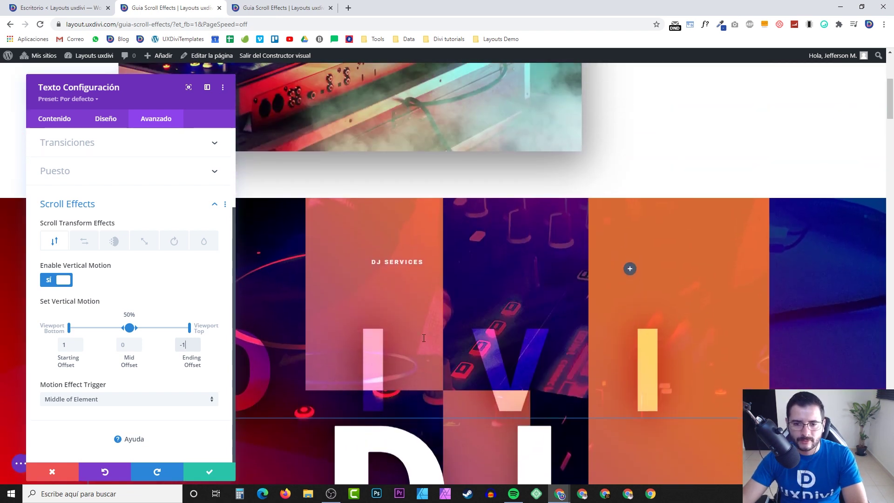
pyautogui.scroll(-4, 424, 338)
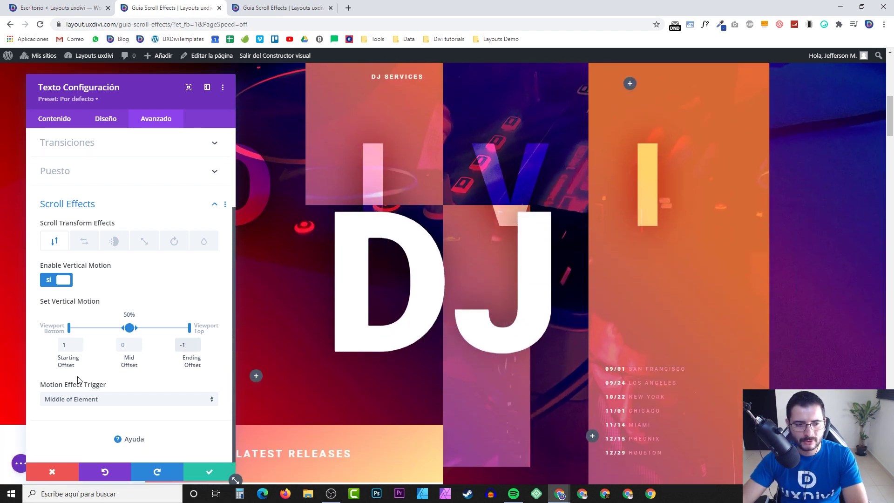
pyautogui.scroll(-6, 515, 329)
pyautogui.scroll(7, 504, 331)
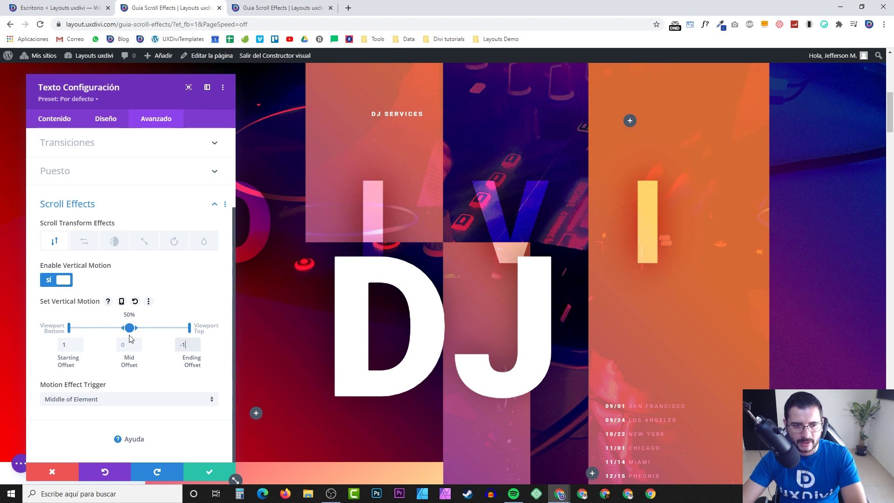
pyautogui.scroll(5, 386, 352)
pyautogui.scroll(-8, 386, 349)
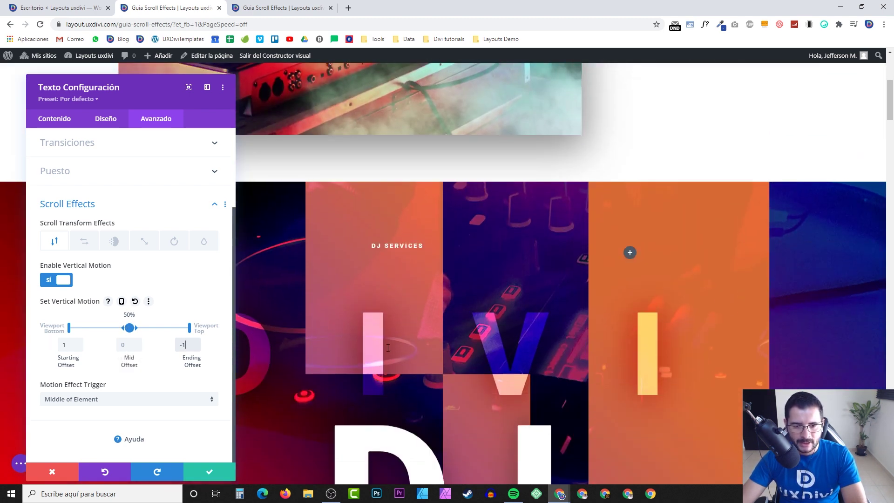
# - Set the DJ text's Vertical Motion Starting Offset to 2 and Ending Offset to -2
pyautogui.scroll(5, 386, 348)
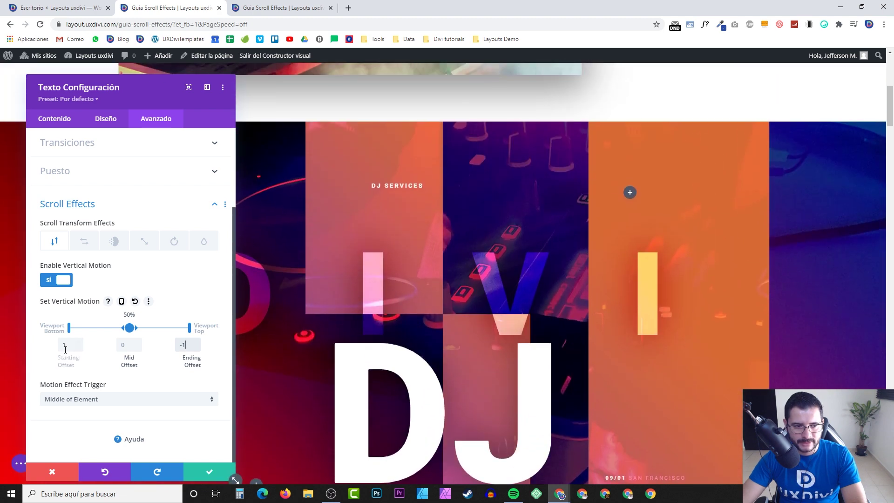
pyautogui.click(191, 345)
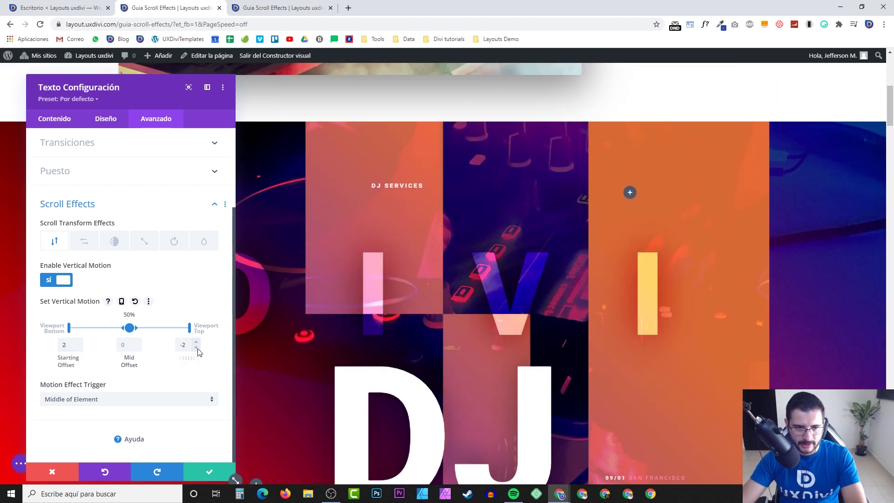
# - Examine the DJ text's scroll speed against the surrounding section with a Starting Offset of 2 and an Ending Offset of -2
pyautogui.scroll(-7, 414, 329)
pyautogui.scroll(9, 413, 330)
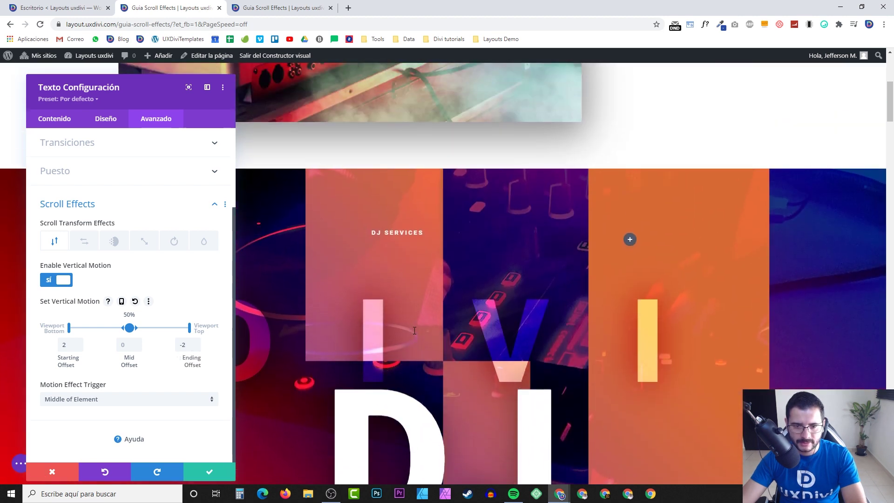
pyautogui.scroll(-6, 414, 331)
pyautogui.scroll(4, 416, 334)
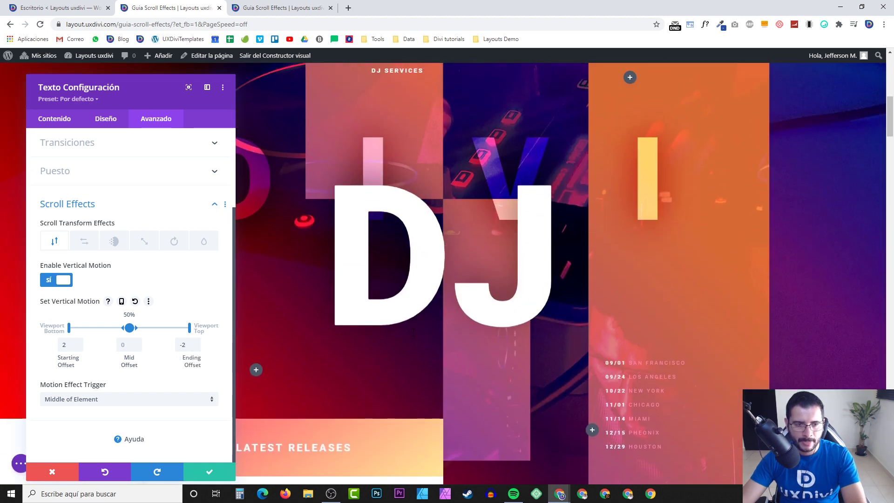
pyautogui.scroll(5, 416, 334)
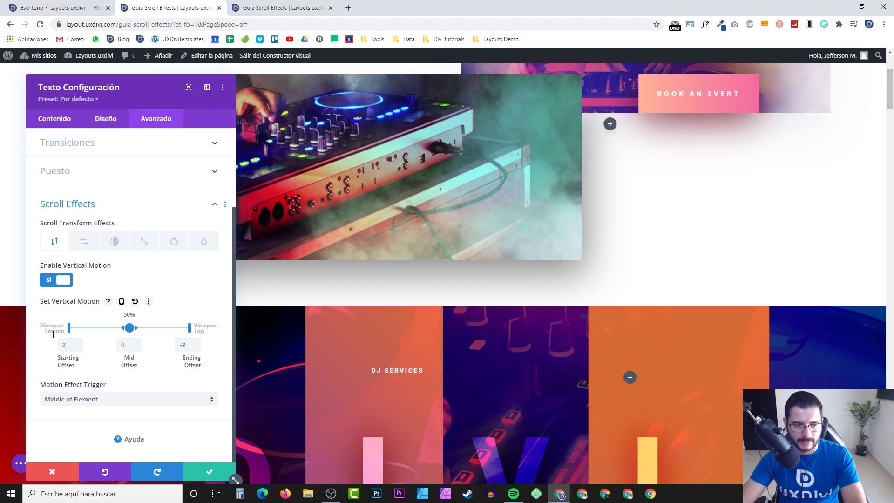
pyautogui.scroll(-10, 427, 292)
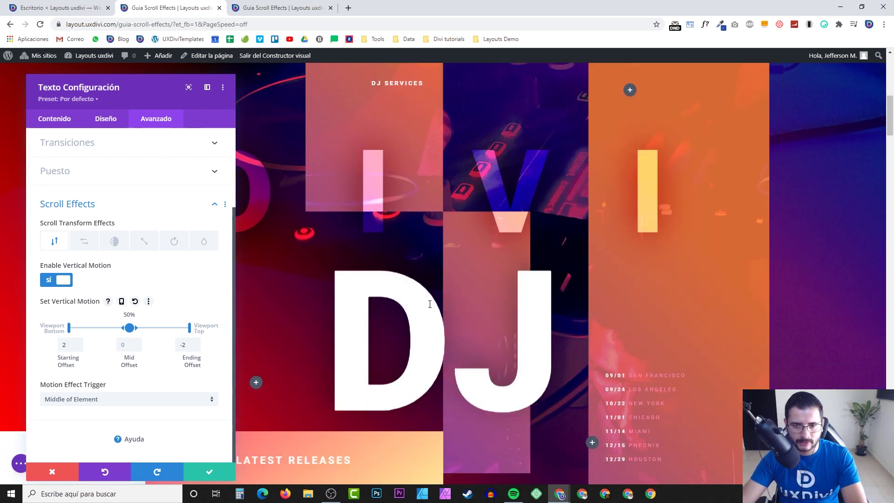
pyautogui.scroll(6, 430, 308)
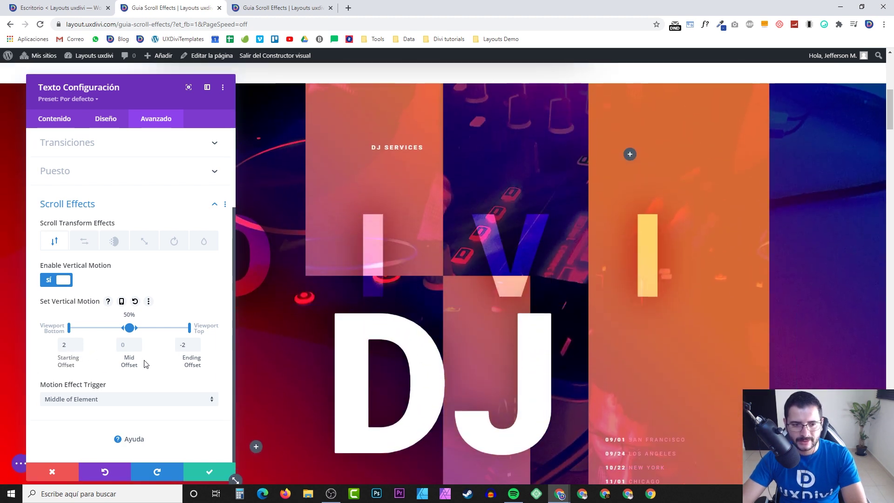
pyautogui.scroll(-5, 384, 359)
pyautogui.scroll(8, 385, 359)
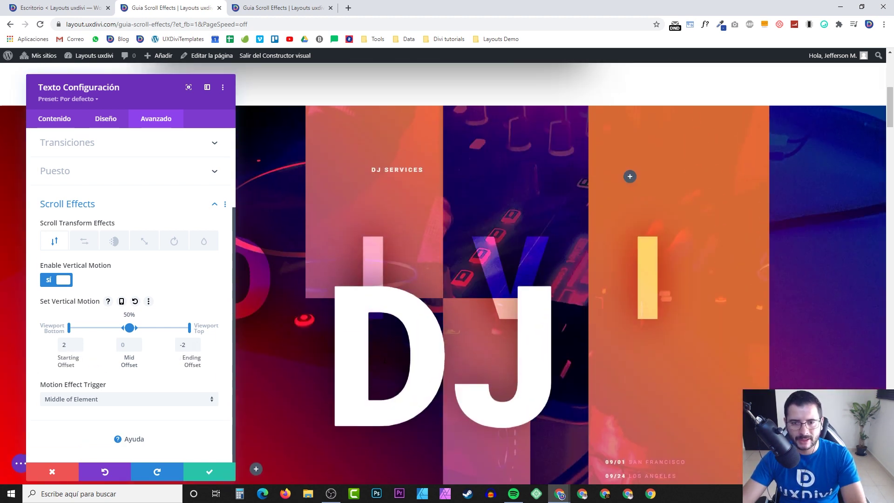
# - Widen the DJ text's Vertical Motion mid range so it runs from 30% to 70% of the viewport
pyautogui.scroll(-4, 384, 359)
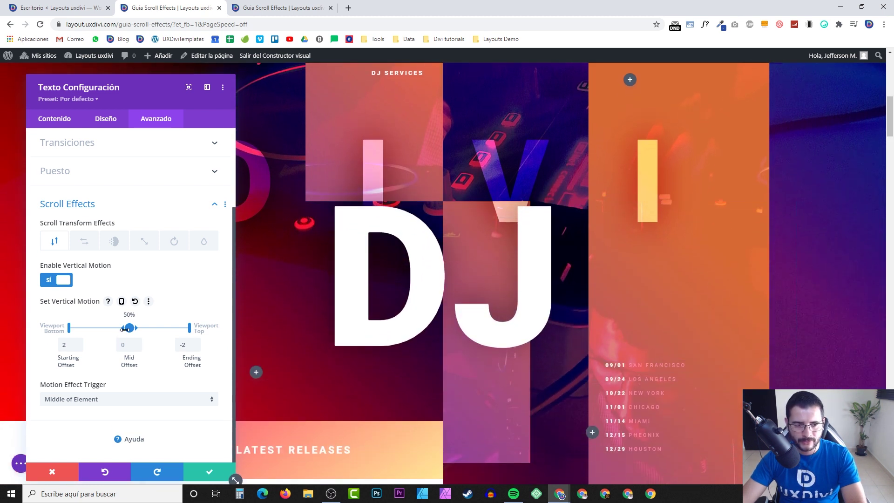
pyautogui.moveTo(127, 328)
pyautogui.mouseDown()
pyautogui.moveTo(115, 327)
pyautogui.moveTo(129, 328)
pyautogui.mouseUp()
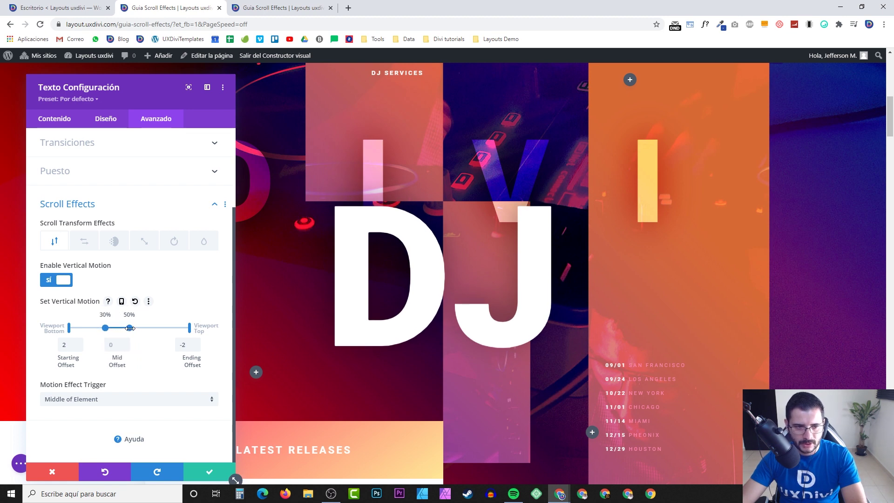
pyautogui.moveTo(132, 328); pyautogui.dragTo(143, 328)
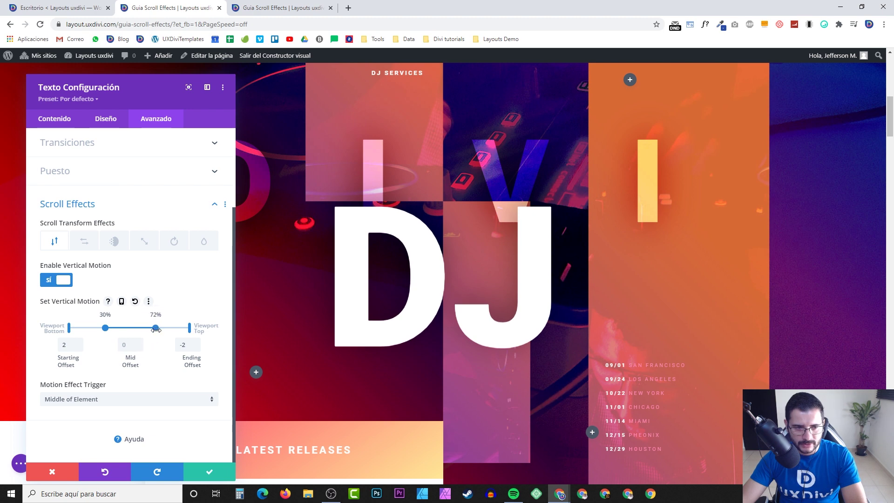
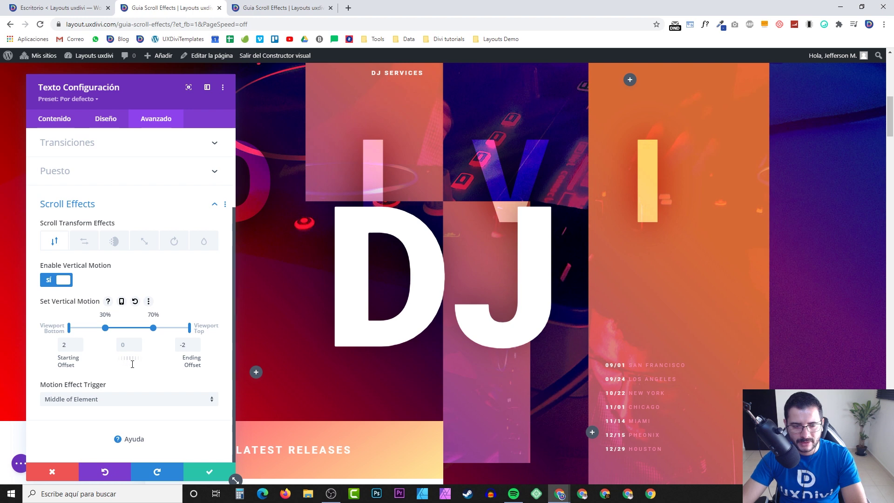
# - Examine how the DJ text moves through the viewport while a Mid Offset of 0 spans 30% to 70%
pyautogui.scroll(9, 290, 323)
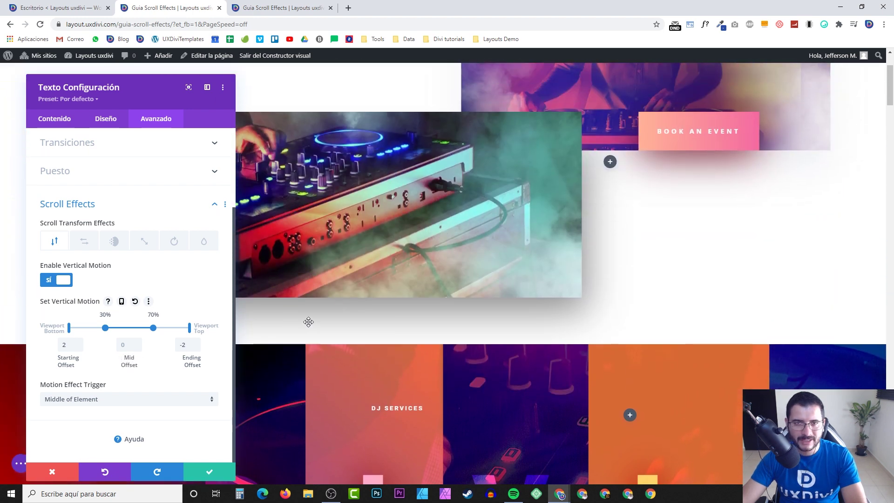
pyautogui.scroll(-5, 377, 303)
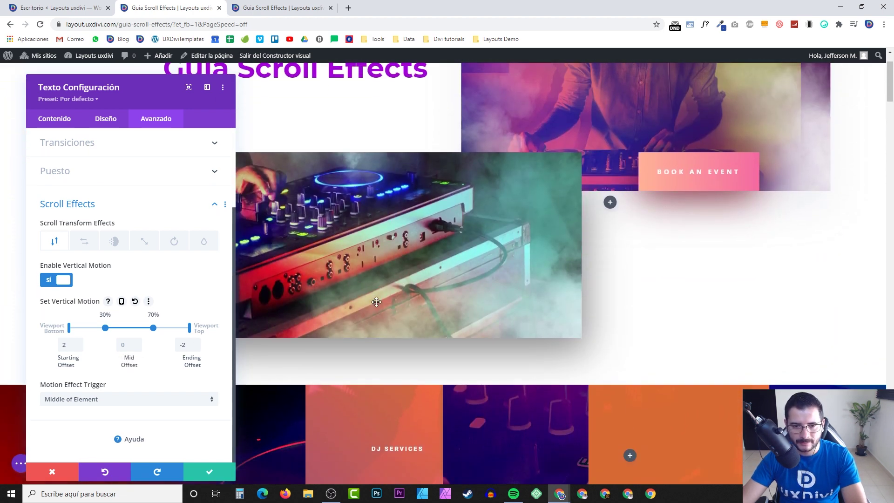
pyautogui.scroll(4, 376, 302)
pyautogui.scroll(-5, 377, 301)
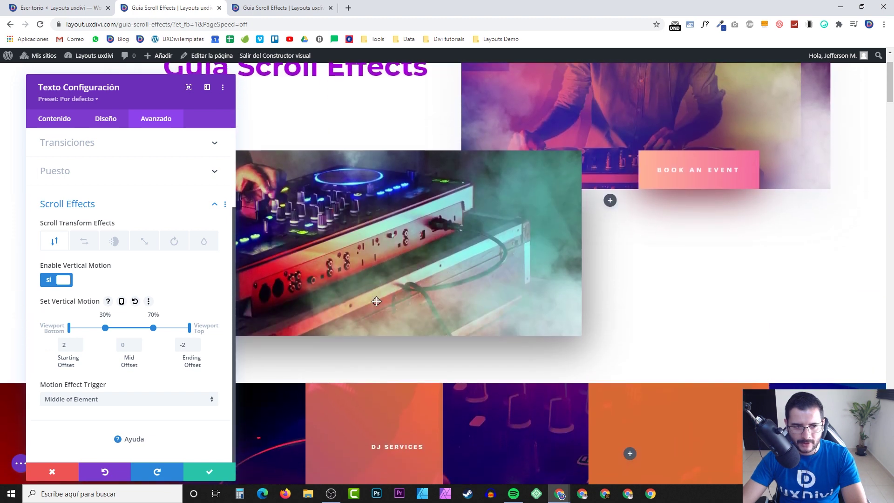
pyautogui.scroll(4, 376, 302)
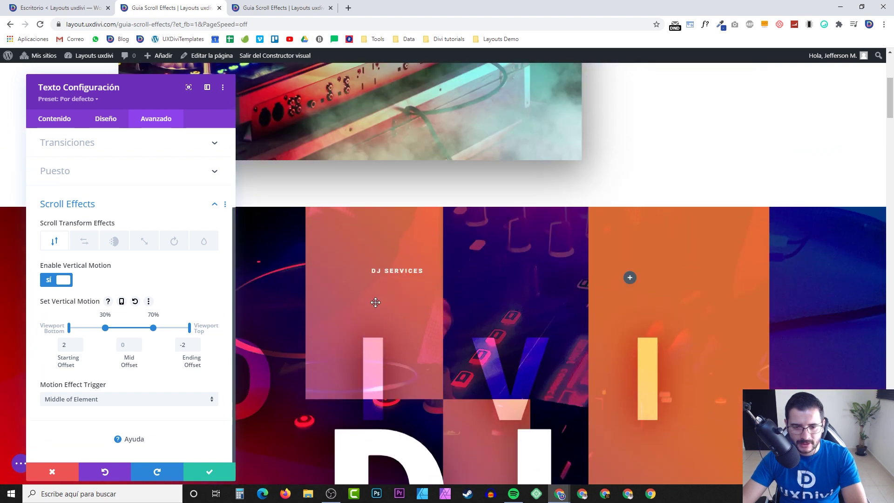
pyautogui.scroll(-2, 380, 306)
pyautogui.scroll(-5, 385, 311)
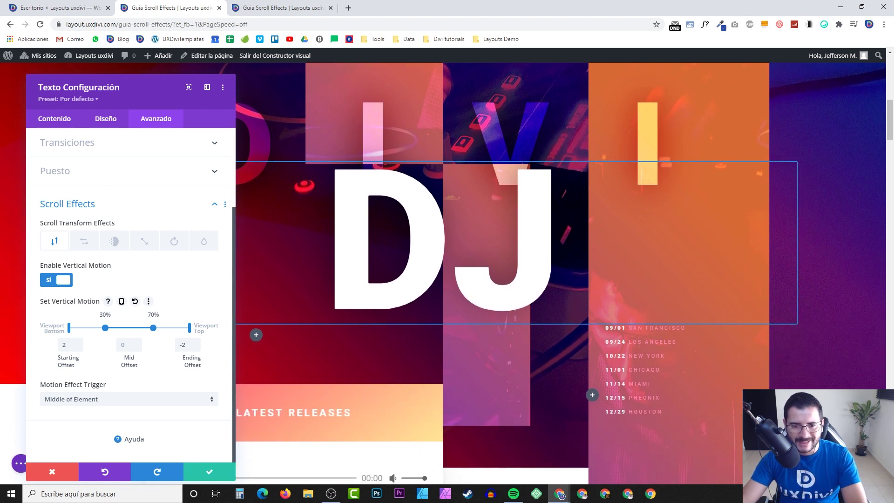
pyautogui.scroll(5, 338, 171)
pyautogui.scroll(-3, 466, 280)
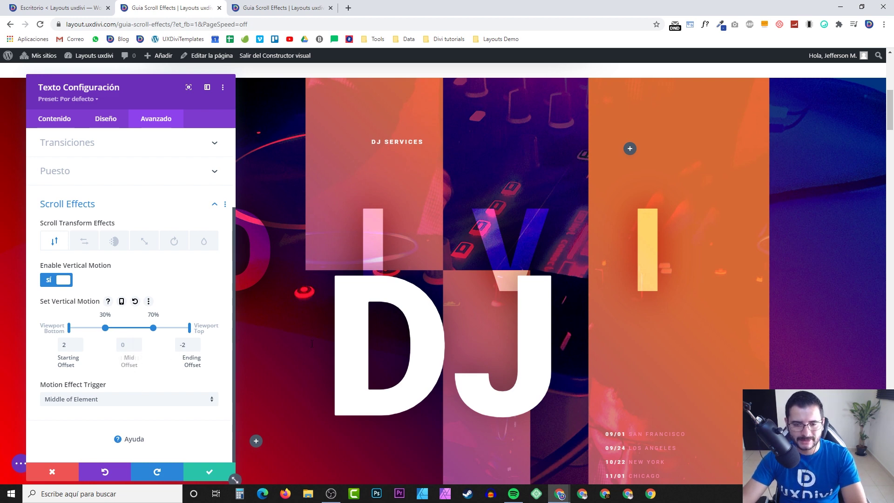
pyautogui.scroll(-3, 288, 343)
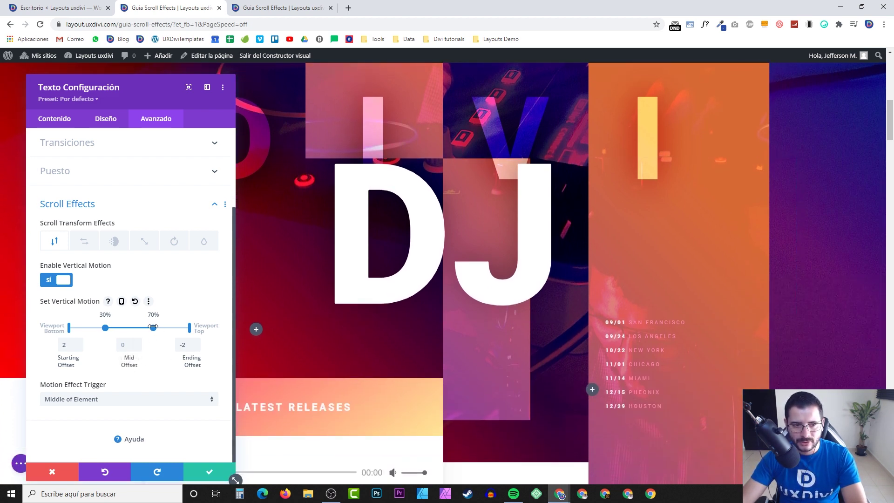
pyautogui.scroll(-1, 447, 310)
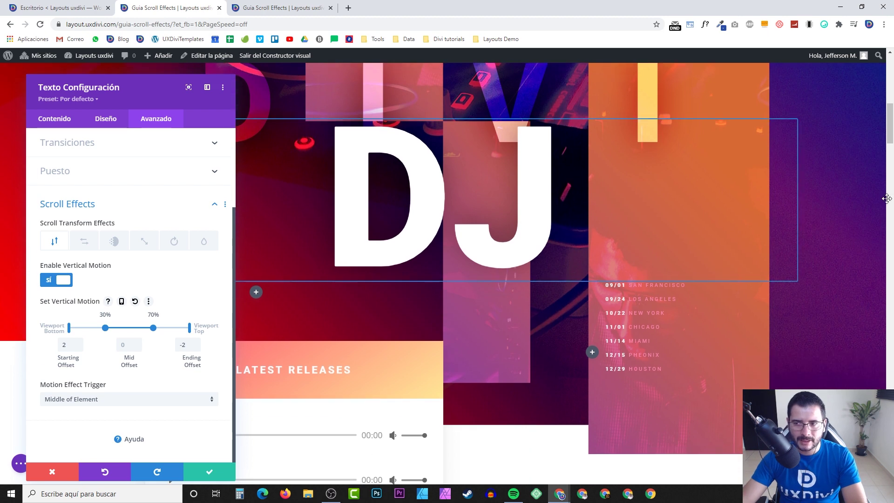
pyautogui.moveTo(892, 124)
pyautogui.mouseDown()
pyautogui.moveTo(892, 132)
pyautogui.moveTo(893, 98)
pyautogui.moveTo(893, 147)
pyautogui.moveTo(893, 121)
pyautogui.mouseUp()
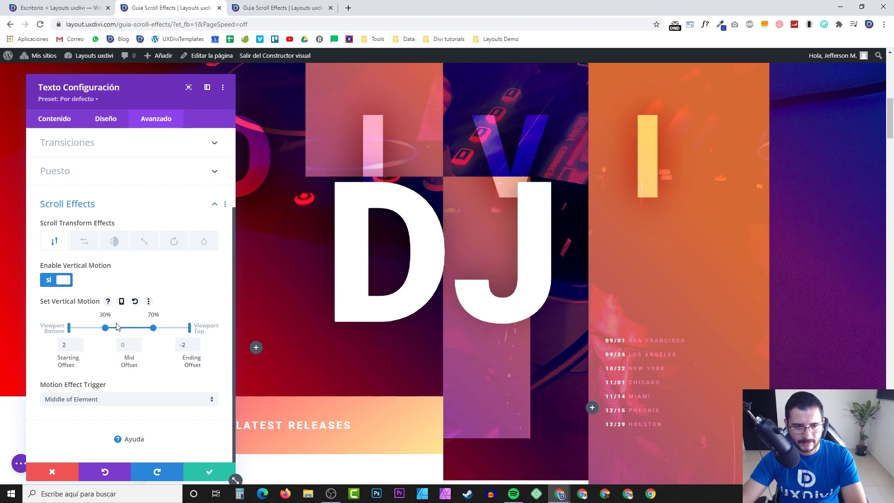
pyautogui.scroll(6, 446, 313)
pyautogui.scroll(-8, 446, 312)
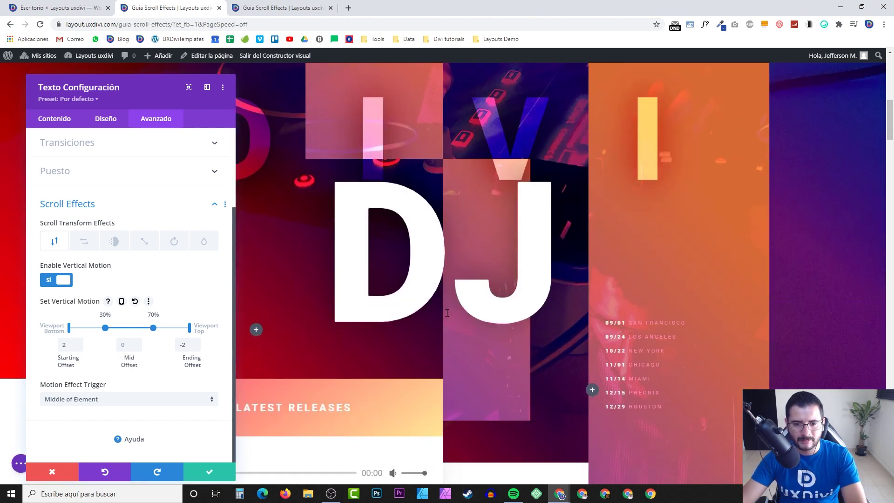
# - Set the DJ text's Vertical Motion Mid Offset to 2 and examine its position while scrolling through the section
pyautogui.scroll(6, 629, 199)
pyautogui.scroll(-5, 628, 156)
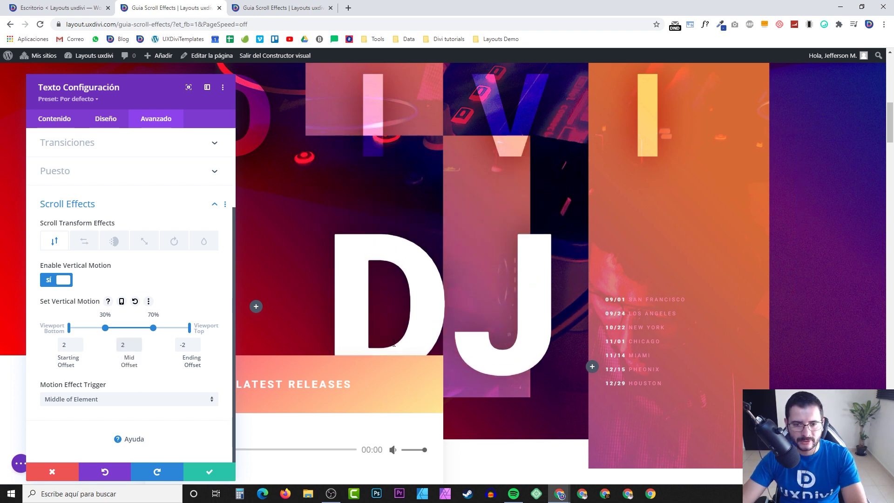
pyautogui.scroll(6, 337, 354)
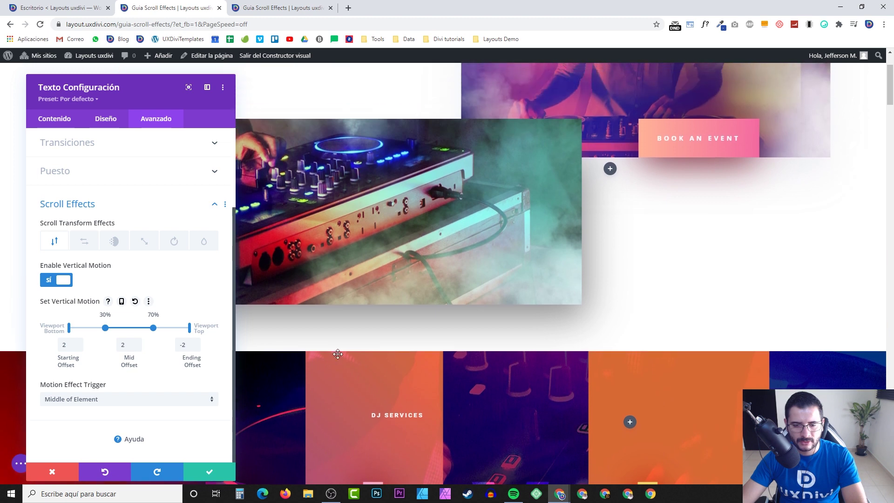
pyautogui.scroll(-7, 336, 354)
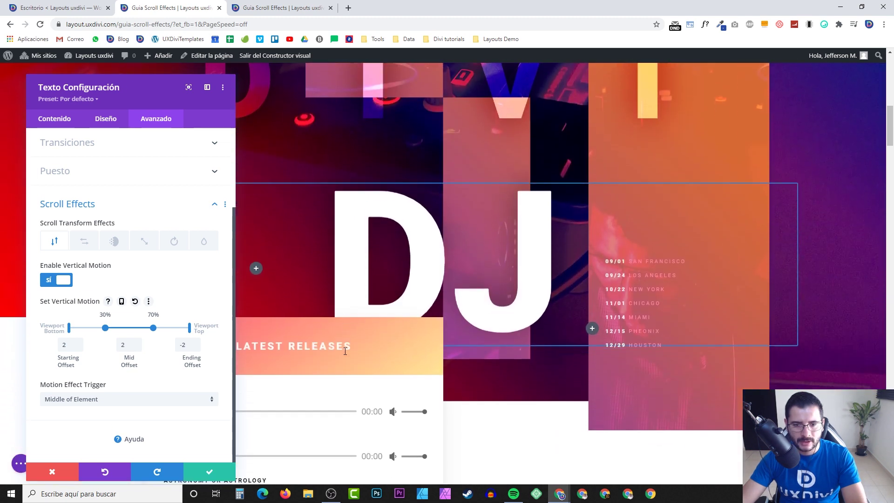
pyautogui.scroll(-3, 345, 351)
pyautogui.scroll(5, 345, 353)
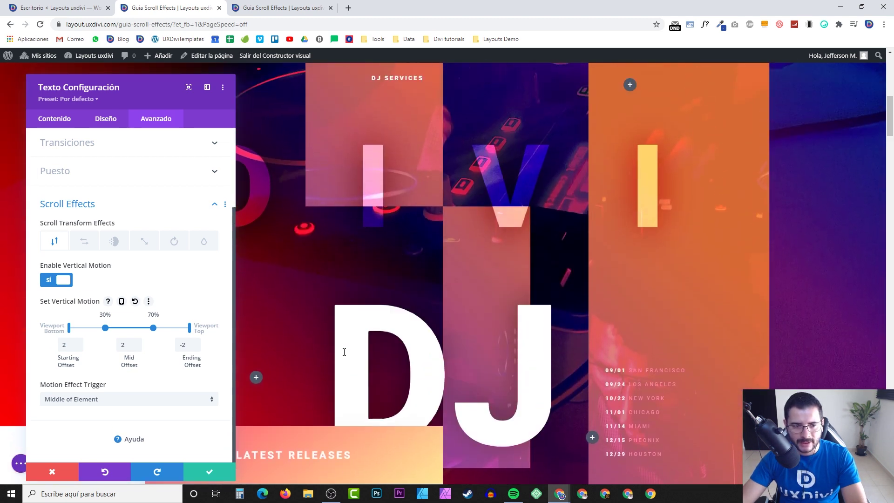
pyautogui.scroll(5, 117, 338)
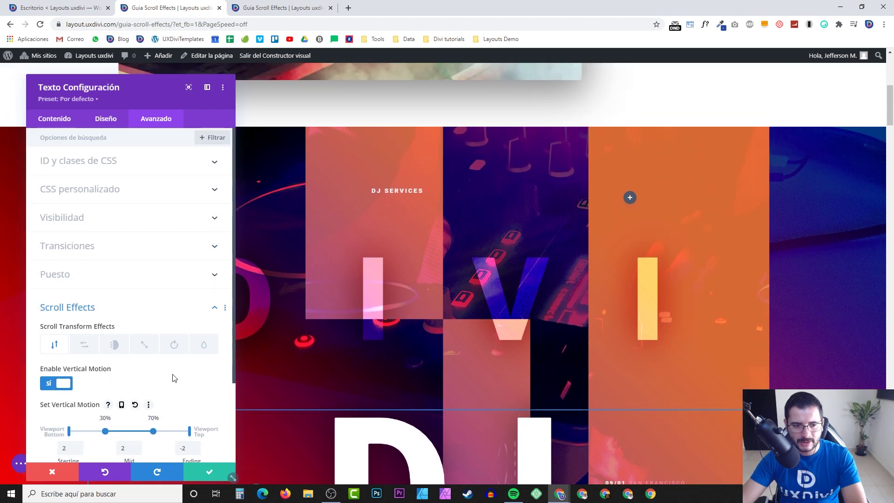
pyautogui.scroll(-2, 112, 377)
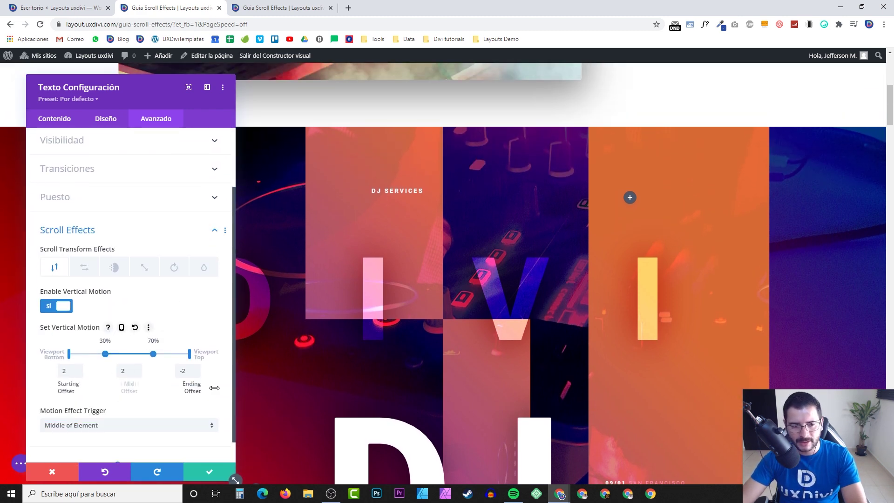
pyautogui.scroll(-3, 256, 419)
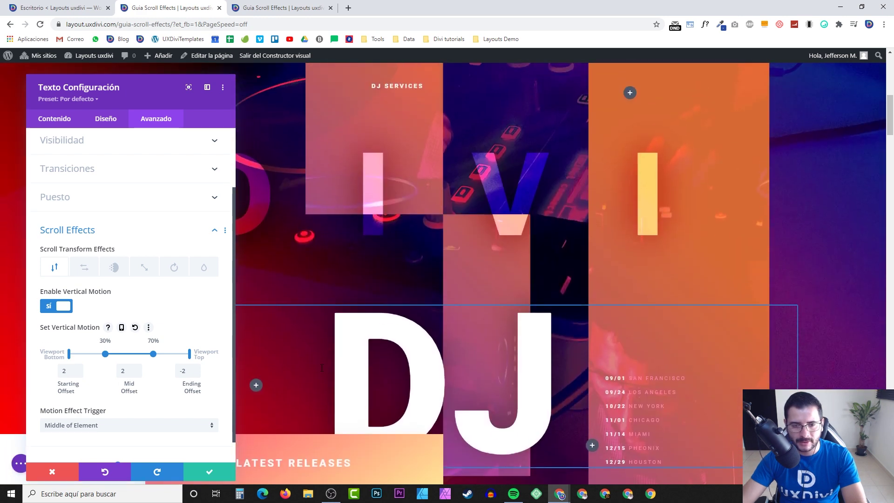
# - Set the DJ text's Vertical Motion Mid Offset to -2 and examine its position while scrolling past the DIVI background
pyautogui.click(117, 374)
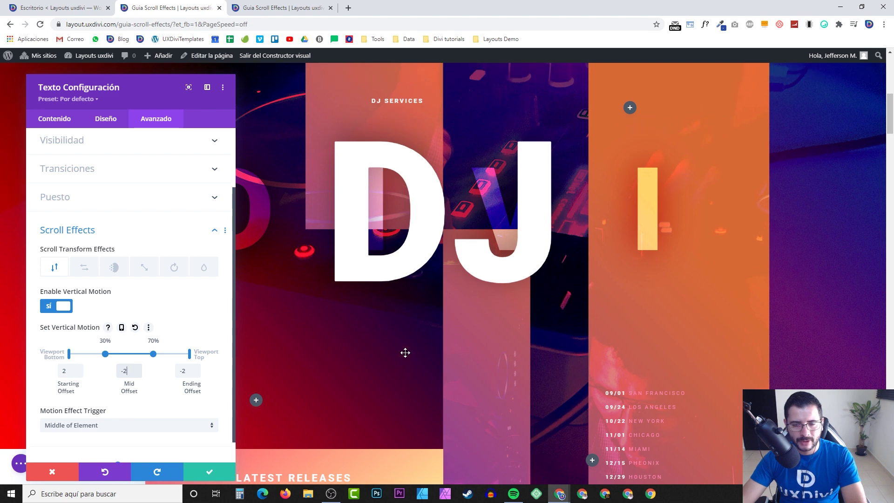
pyautogui.scroll(8, 404, 349)
pyautogui.scroll(-4, 405, 349)
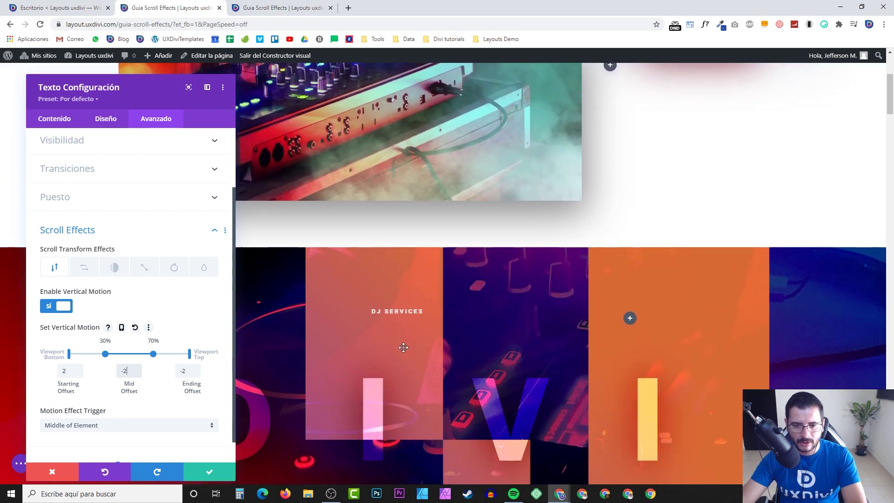
pyautogui.scroll(-2, 405, 350)
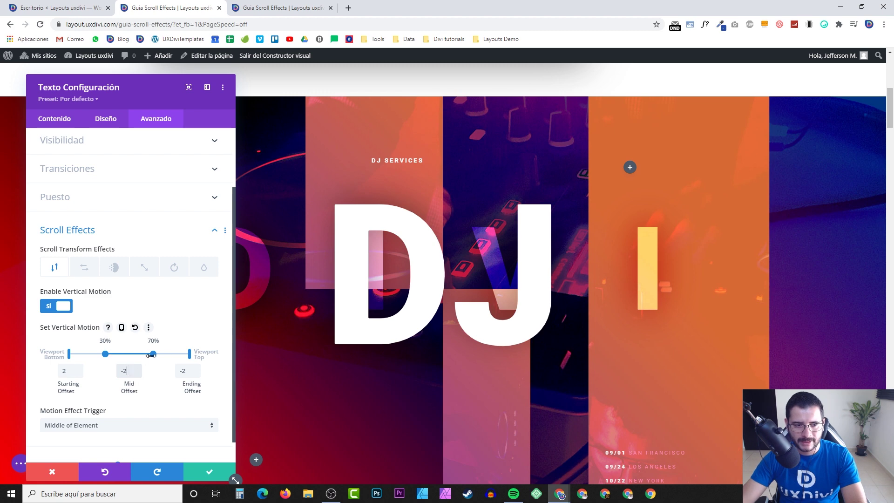
pyautogui.scroll(-5, 354, 351)
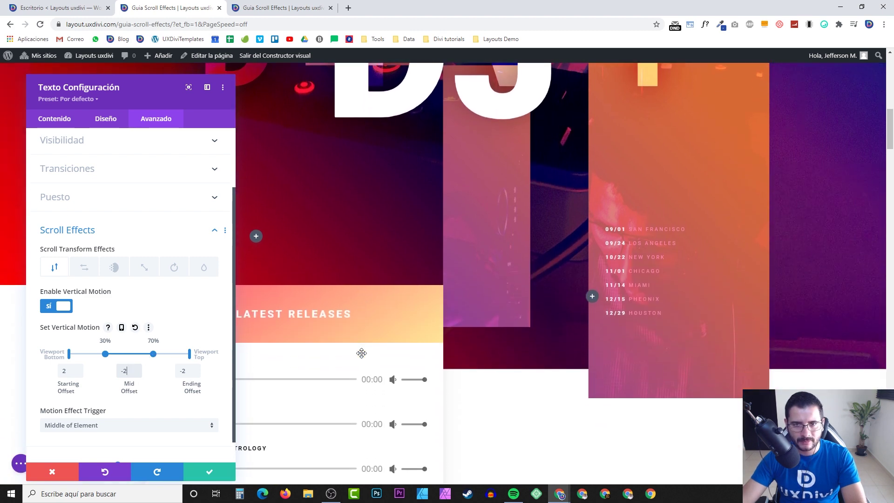
pyautogui.scroll(3, 361, 353)
pyautogui.scroll(-5, 361, 354)
# - Return the DJ text's Vertical Motion Mid Offset to 0 and examine its movement against the DIVI background
pyautogui.scroll(8, 362, 355)
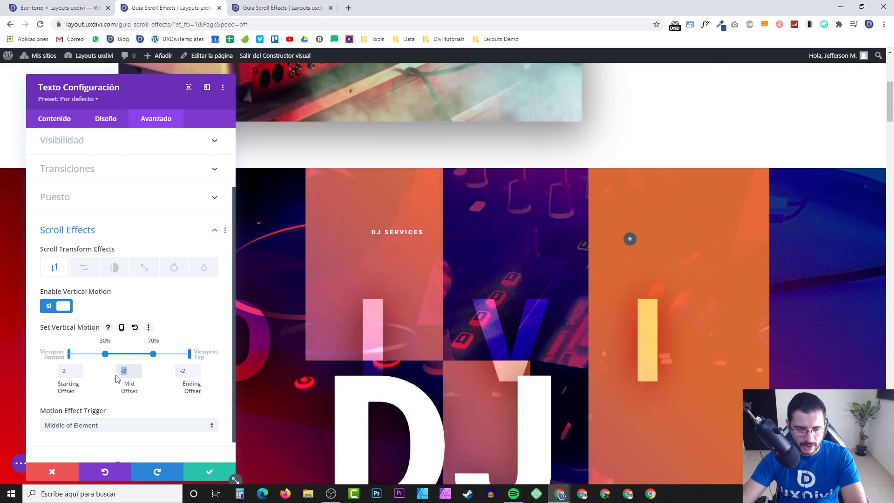
pyautogui.scroll(-4, 335, 379)
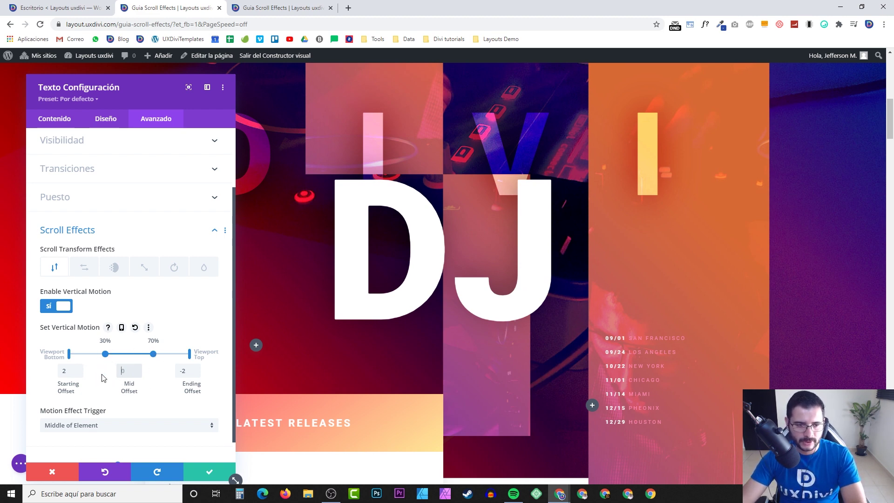
pyautogui.scroll(8, 340, 377)
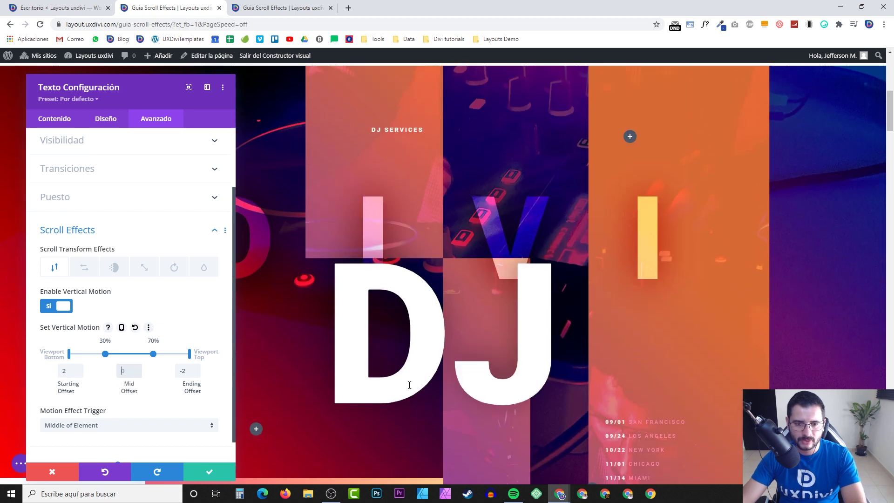
pyautogui.scroll(-4, 339, 377)
pyautogui.scroll(-4, 457, 319)
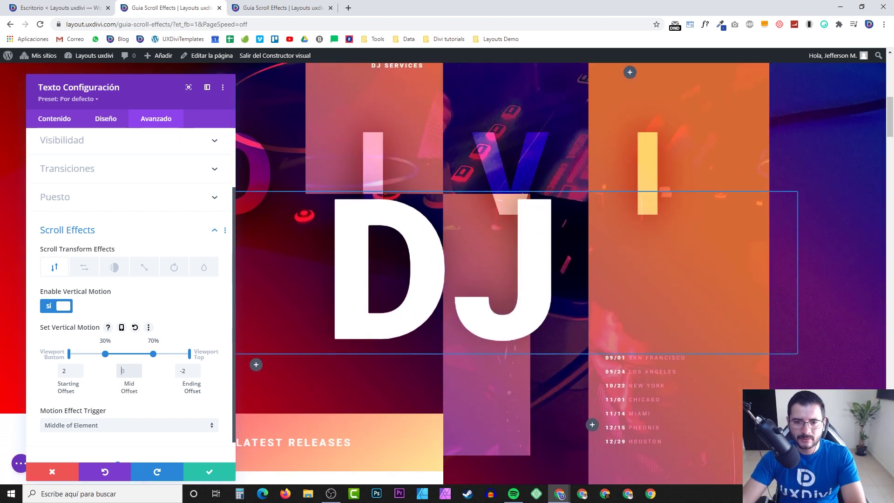
# - Examine how the DJ text travels past the DIVI letters with the 30% to 70% mid range
pyautogui.scroll(-5, 361, 261)
pyautogui.scroll(6, 413, 249)
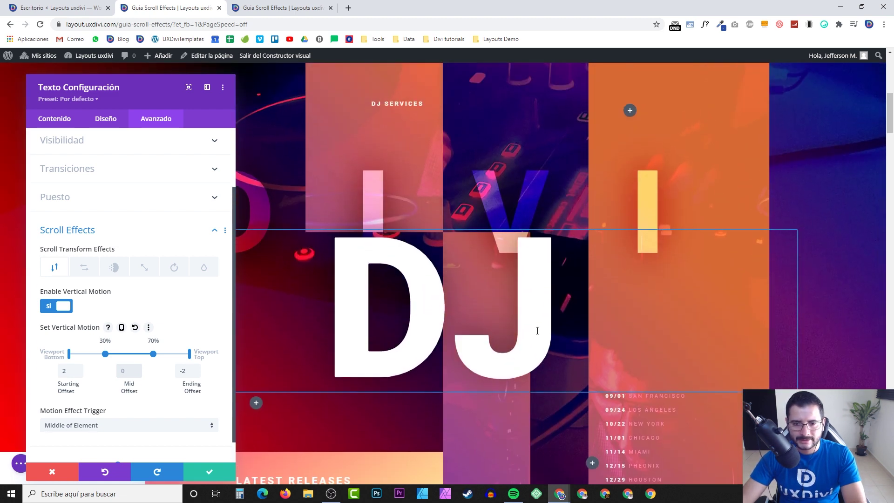
pyautogui.scroll(-4, 406, 266)
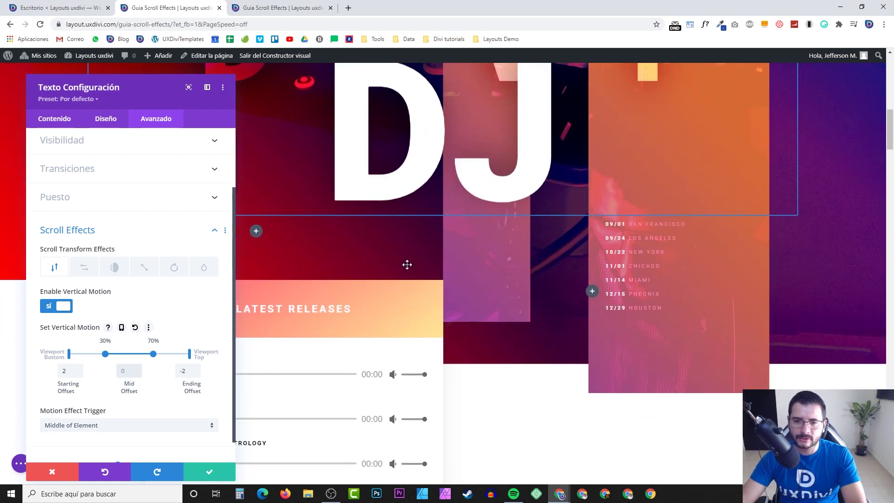
pyautogui.scroll(8, 408, 262)
pyautogui.scroll(-8, 407, 262)
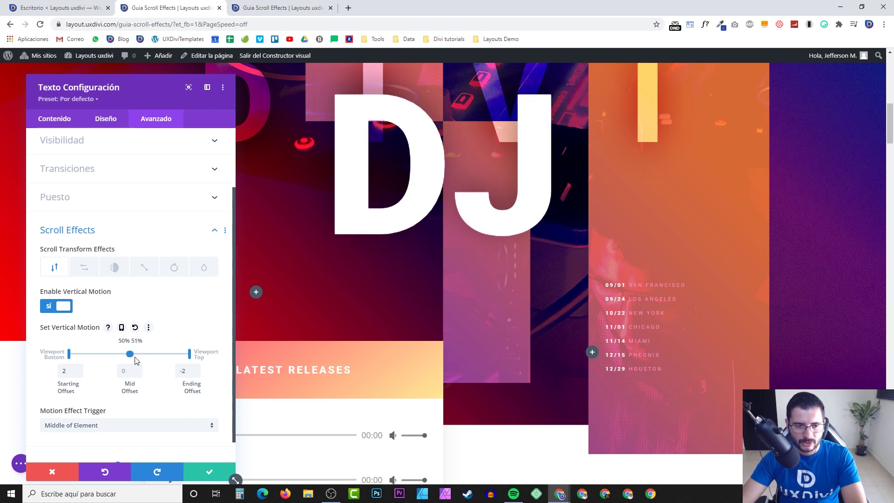
# - Collapse the DJ text's Vertical Motion mid range to a single point at 50% and examine its movement through the section
pyautogui.scroll(4, 377, 355)
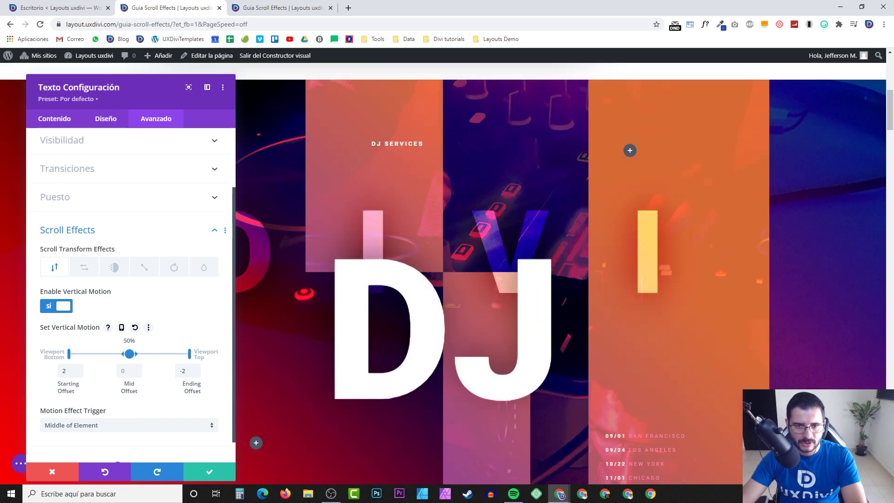
pyautogui.scroll(-3, 377, 355)
pyautogui.scroll(-2, 377, 354)
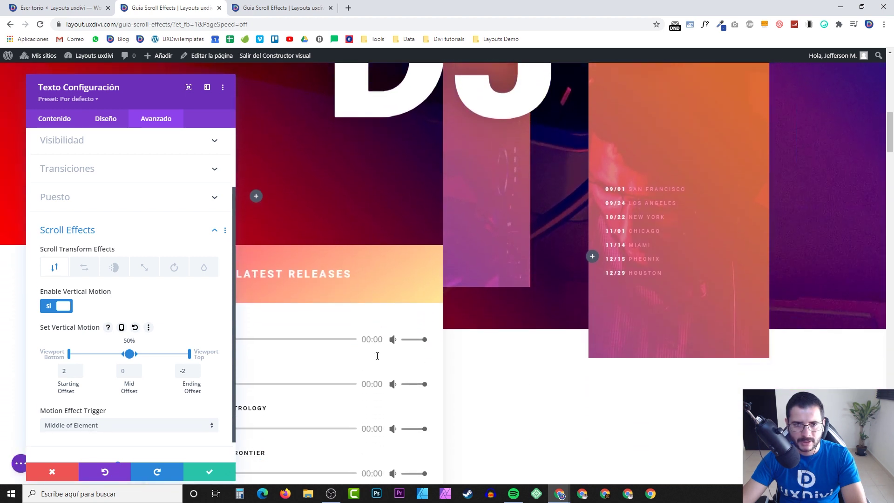
pyautogui.scroll(6, 373, 356)
pyautogui.scroll(-5, 368, 359)
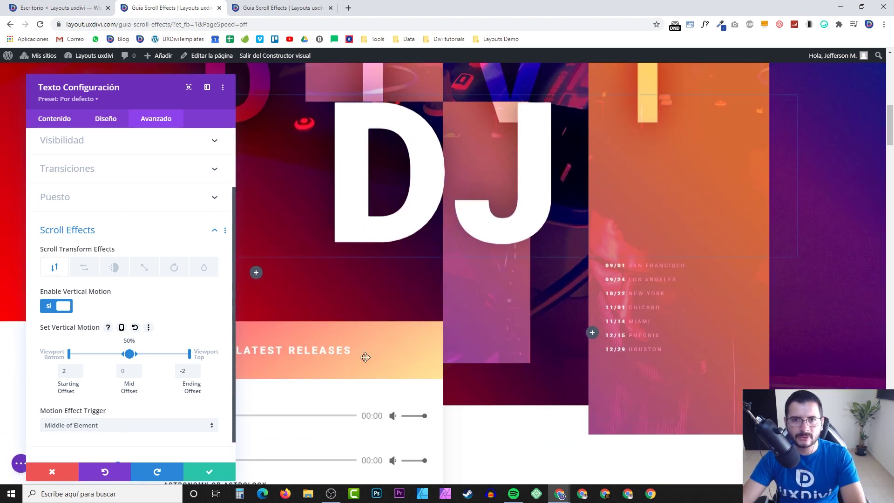
pyautogui.scroll(5, 368, 360)
pyautogui.scroll(-5, 254, 437)
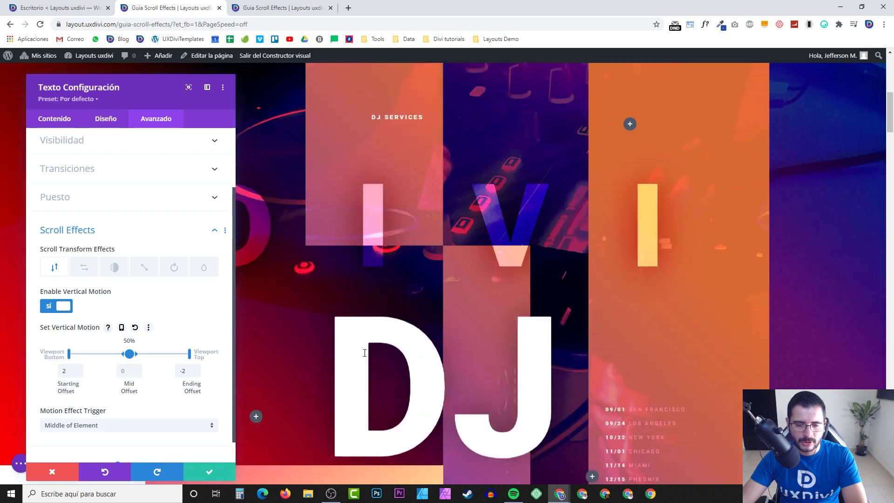
pyautogui.scroll(5, 254, 437)
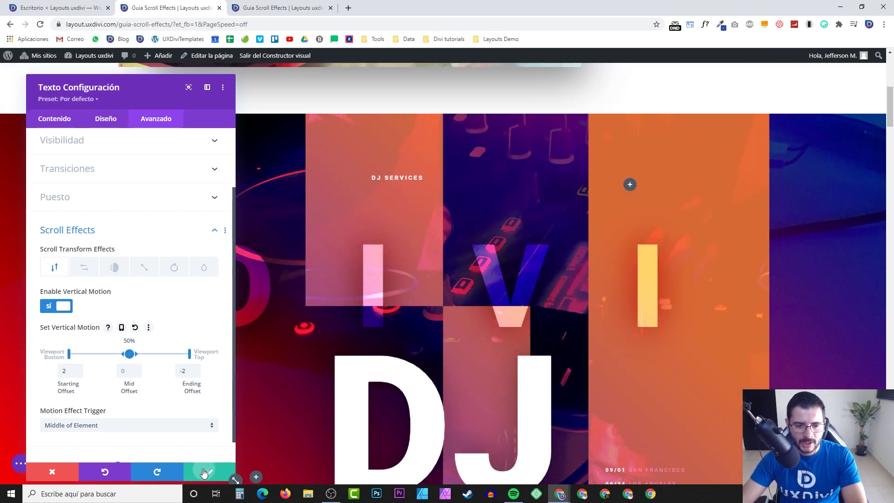
# - Accept the DJ text's settings, reopen its Scroll Effects options to check Vertical Motion, and accept them again
pyautogui.click(204, 473)
pyautogui.scroll(-6, 326, 340)
pyautogui.scroll(2, 158, 219)
pyautogui.scroll(2, 159, 218)
pyautogui.click(152, 219)
pyautogui.click(144, 116)
pyautogui.click(75, 293)
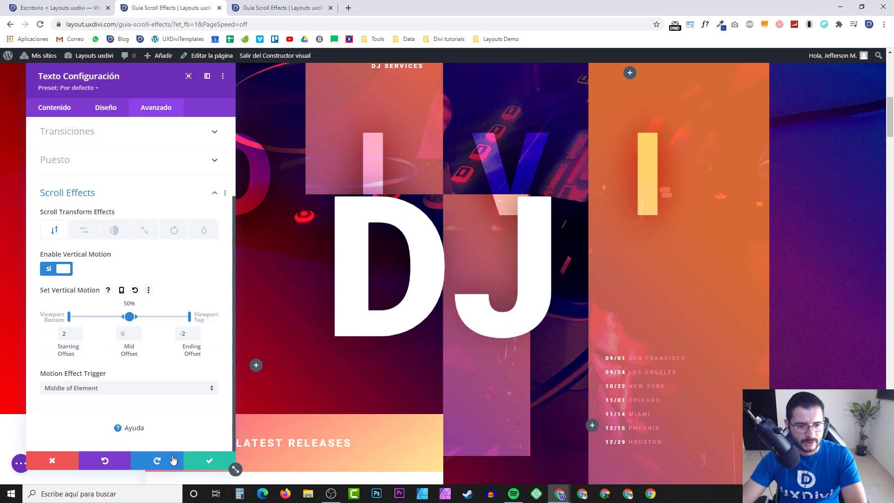
pyautogui.click(202, 458)
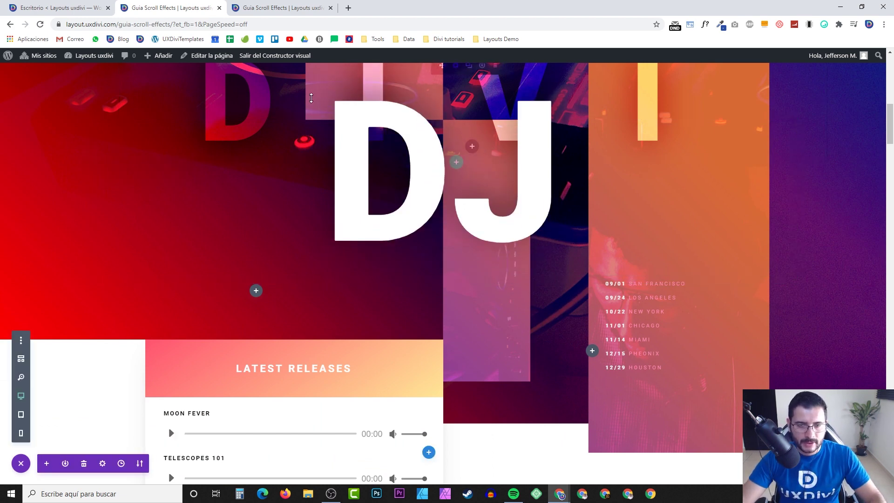
# - Reload the published Guia Scroll Effects page and examine the DJ text's vertical motion over the DIVI section
pyautogui.scroll(3, 283, 92)
pyautogui.click(282, 8)
pyautogui.scroll(8, 70, 64)
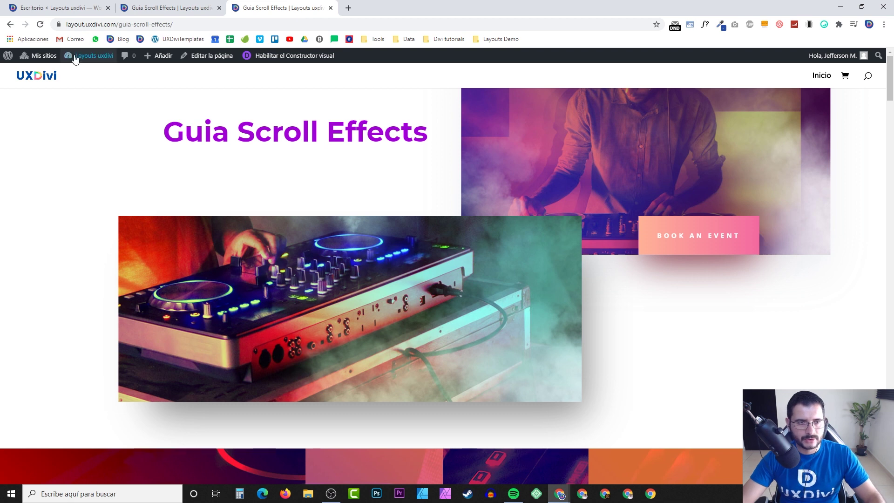
pyautogui.click(40, 25)
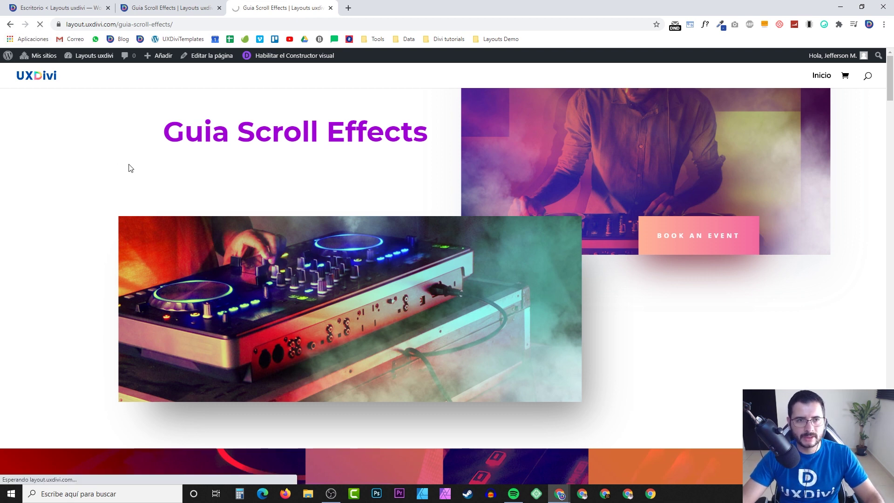
pyautogui.scroll(-8, 249, 203)
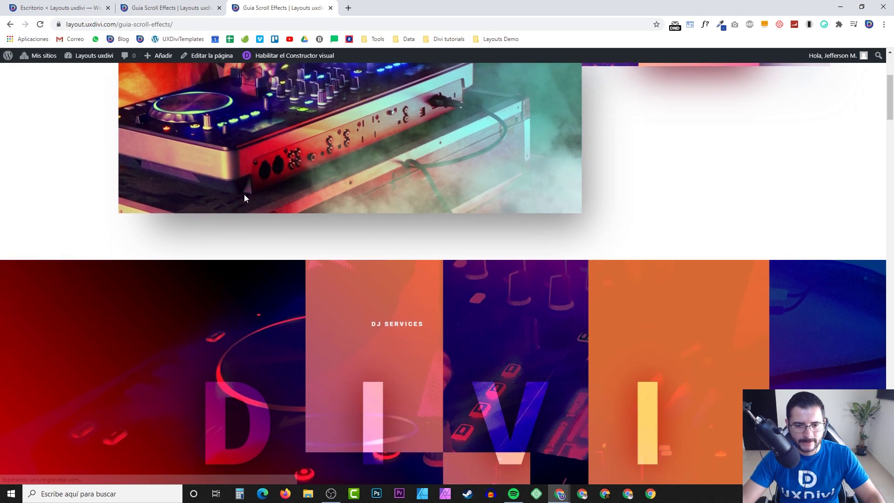
pyautogui.scroll(-5, 242, 192)
pyautogui.scroll(8, 240, 193)
pyautogui.scroll(-9, 239, 193)
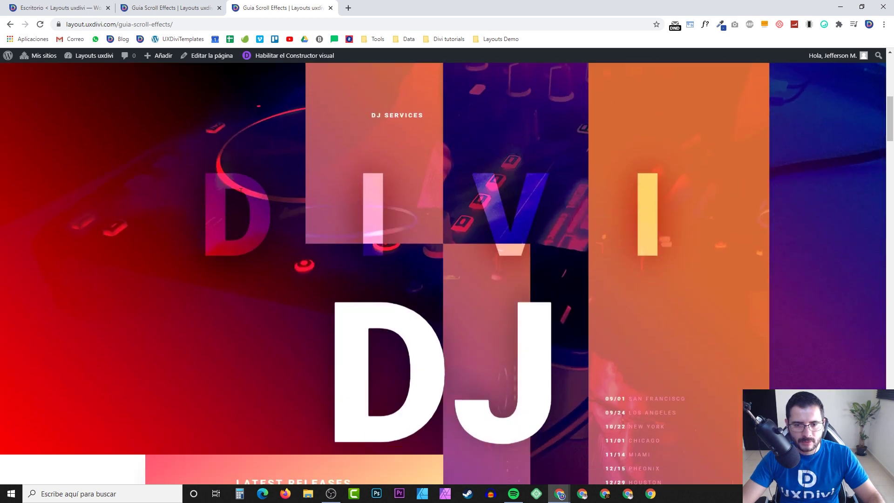
pyautogui.scroll(5, 239, 192)
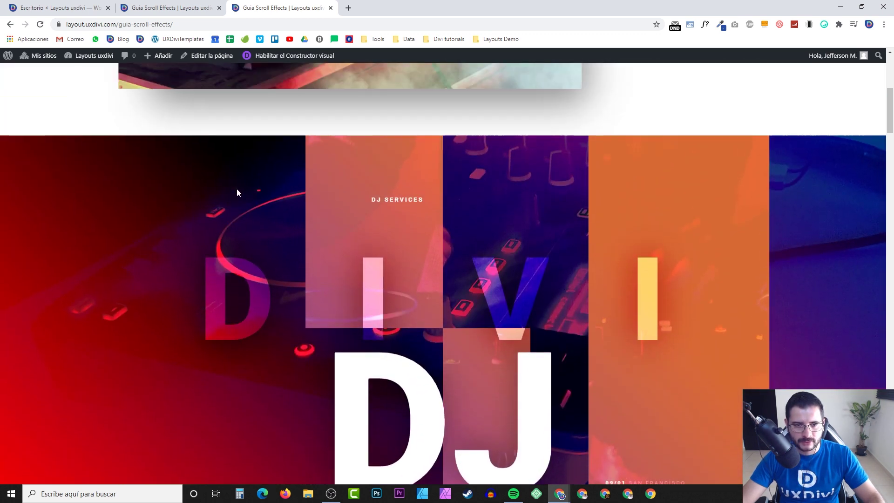
# - Return to the builder page and open the Horizontal Motion options in the DIVI text's Scroll Effects settings
pyautogui.click(189, 8)
pyautogui.scroll(2, 353, 294)
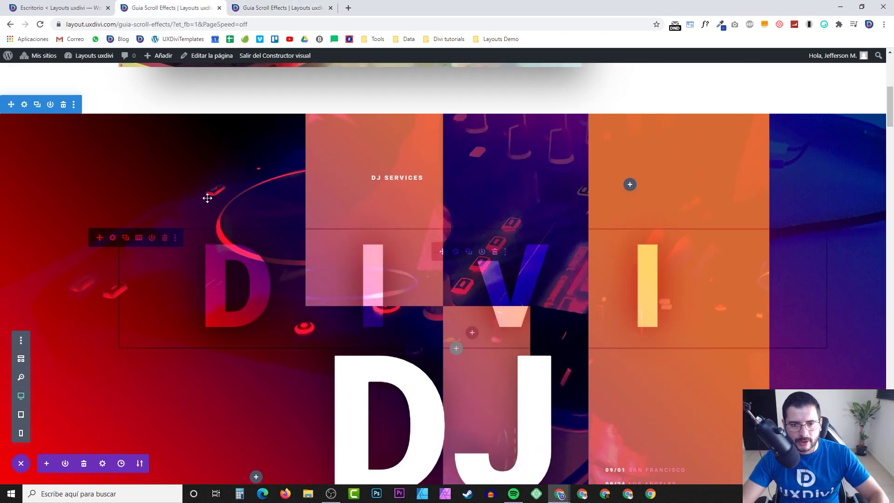
pyautogui.click(455, 253)
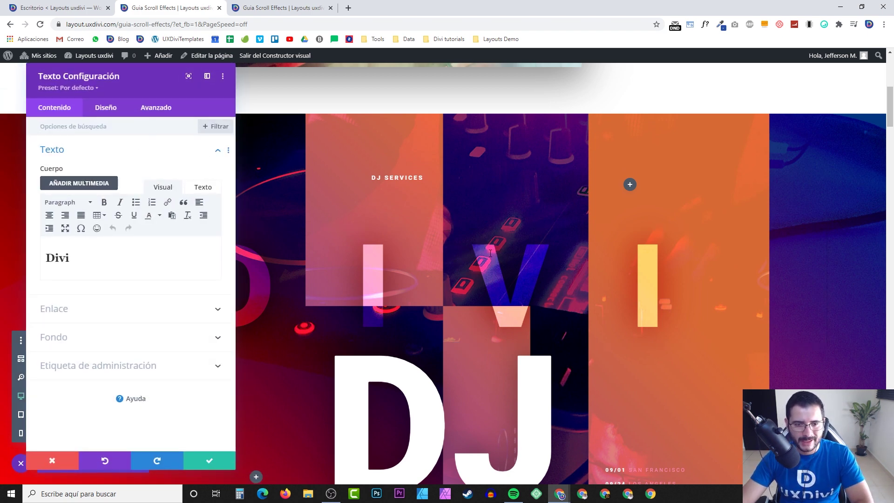
pyautogui.click(199, 463)
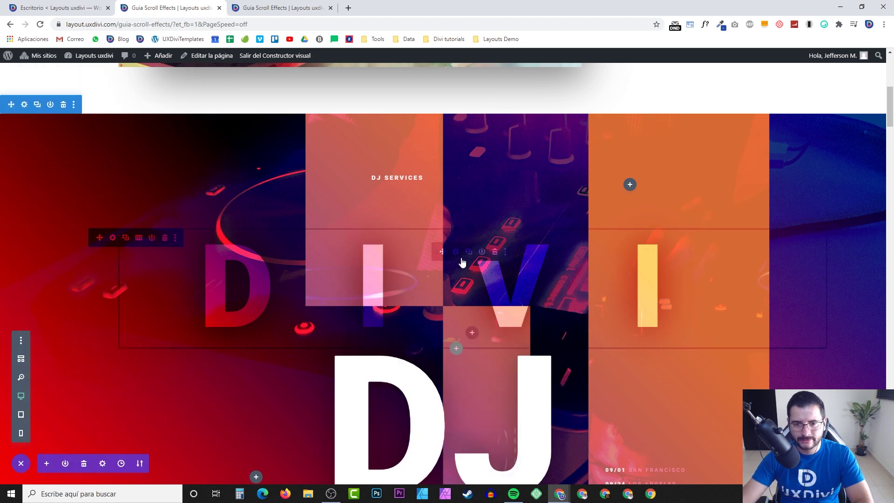
pyautogui.click(456, 253)
pyautogui.click(154, 108)
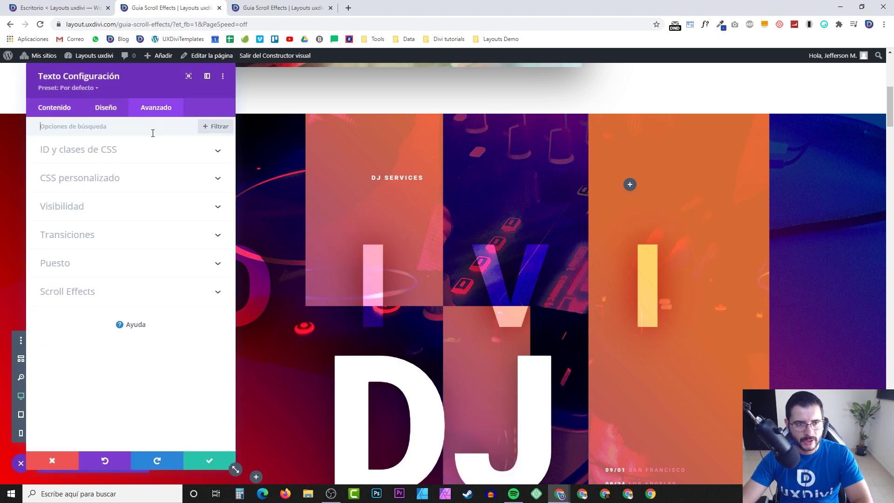
pyautogui.click(78, 262)
pyautogui.click(70, 264)
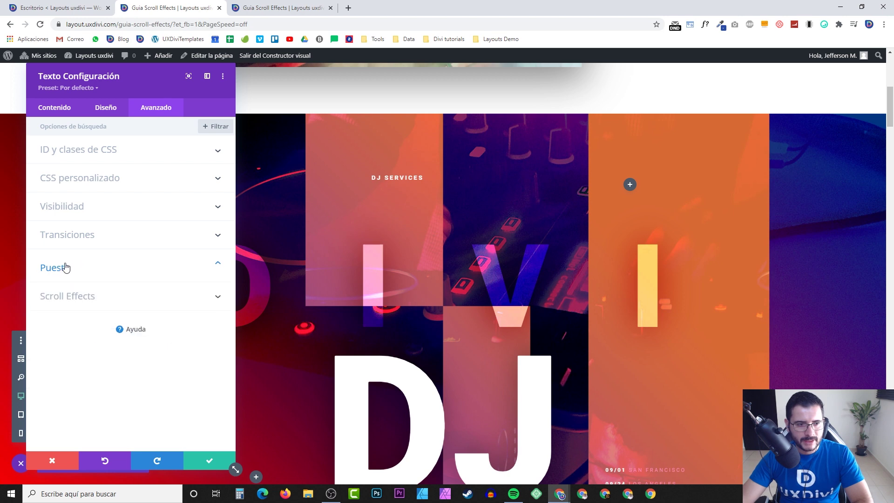
pyautogui.click(62, 294)
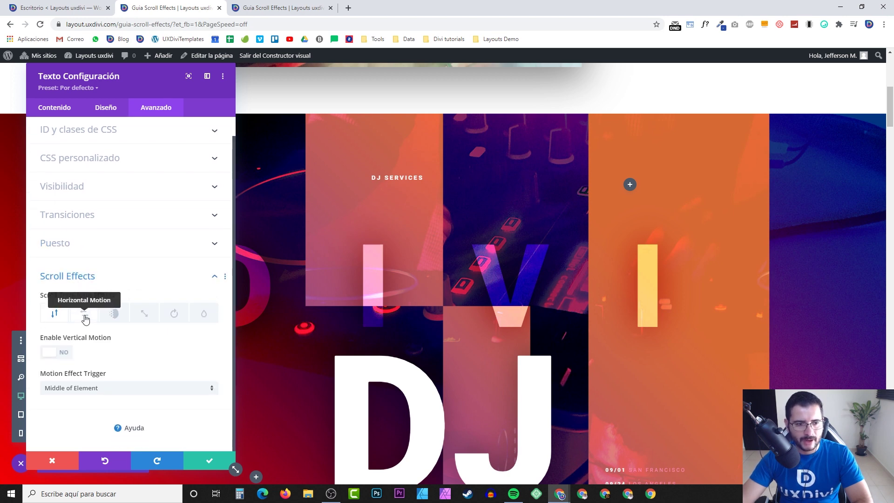
pyautogui.scroll(-1, 247, 466)
# - Narrow the text settings window and move it clear of the DIVI letters
pyautogui.moveTo(130, 79); pyautogui.dragTo(133, 79)
pyautogui.moveTo(238, 469); pyautogui.dragTo(215, 475)
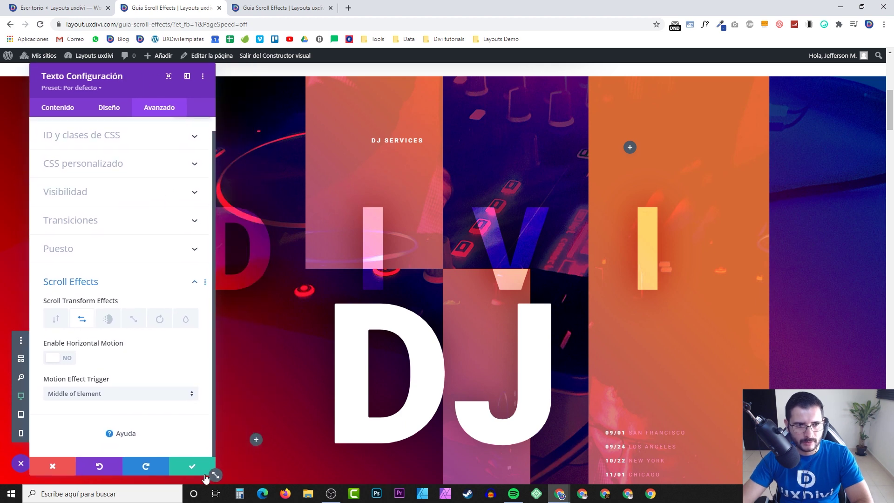
pyautogui.moveTo(124, 83); pyautogui.dragTo(98, 85)
# - Enable Horizontal Motion for the DIVI text and preview the effect on the page
pyautogui.scroll(6, 435, 224)
pyautogui.scroll(-7, 433, 219)
pyautogui.scroll(-2, 433, 219)
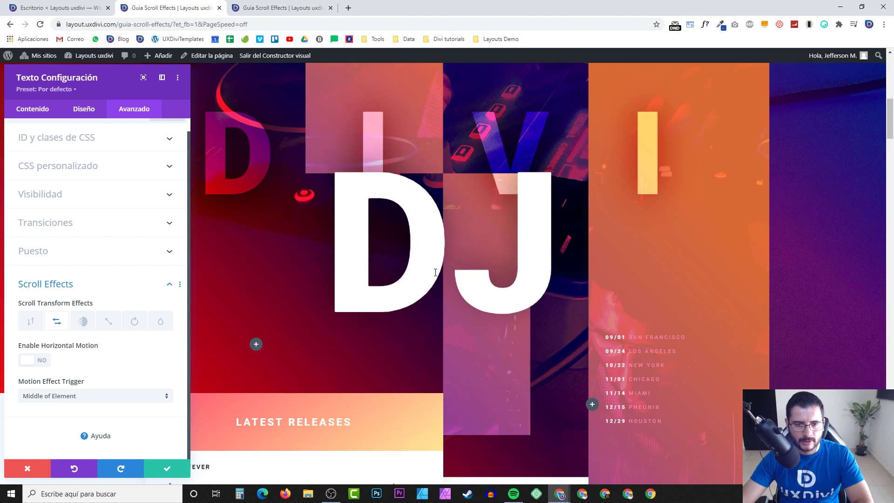
pyautogui.scroll(3, 438, 242)
pyautogui.scroll(-3, 459, 283)
pyautogui.scroll(2, 459, 282)
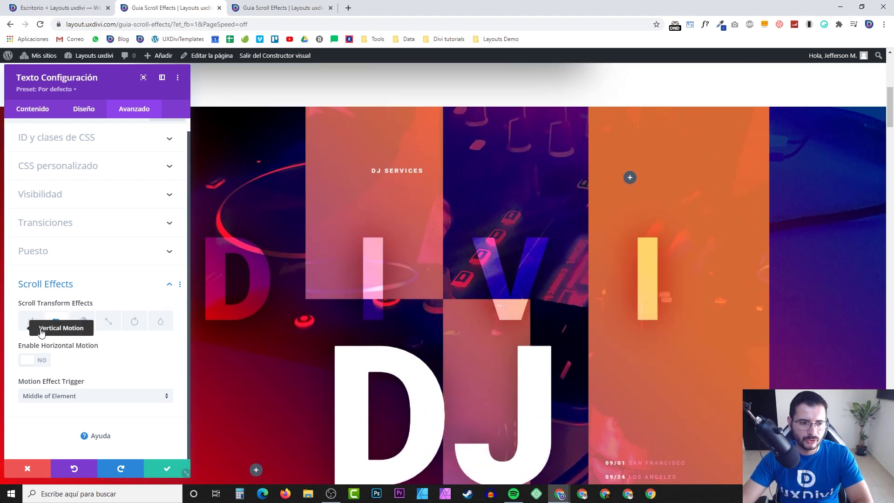
pyautogui.click(42, 361)
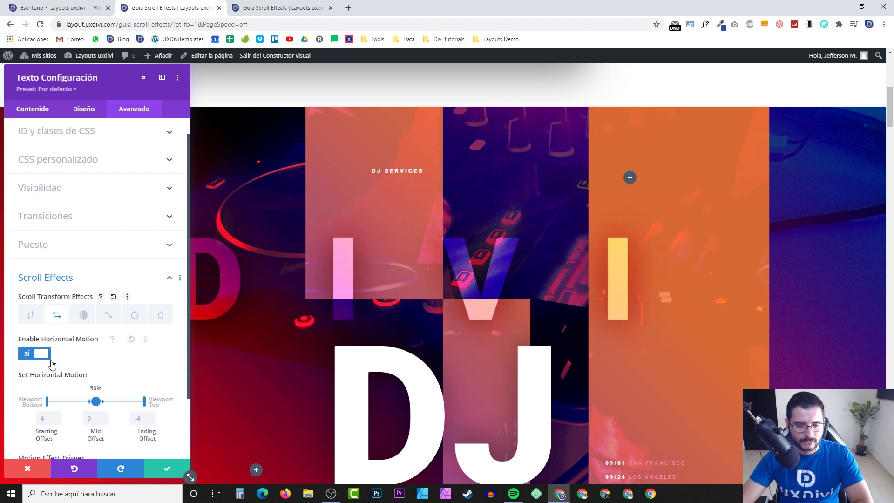
pyautogui.scroll(-3, 335, 321)
pyautogui.scroll(-2, 335, 323)
pyautogui.scroll(6, 447, 325)
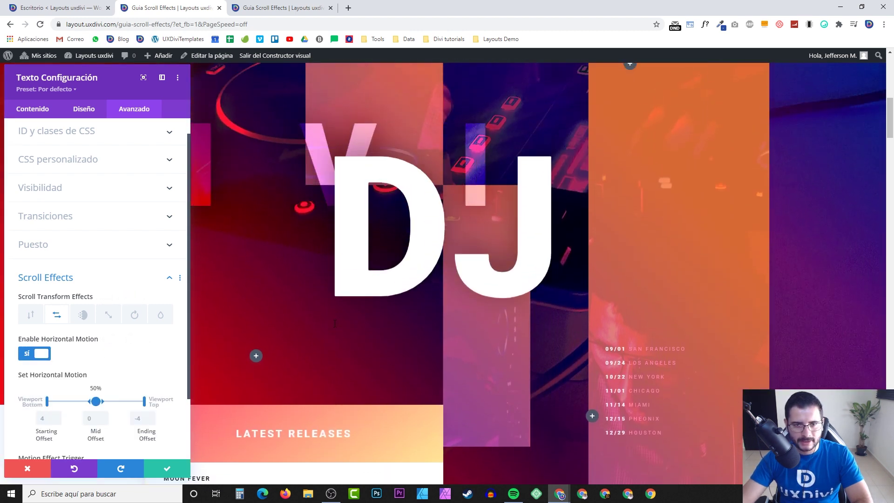
# - Examine how the DIVI text shifts sideways with a Starting Offset of 4 and an Ending Offset of -4
pyautogui.scroll(-2, 448, 325)
pyautogui.scroll(6, 437, 331)
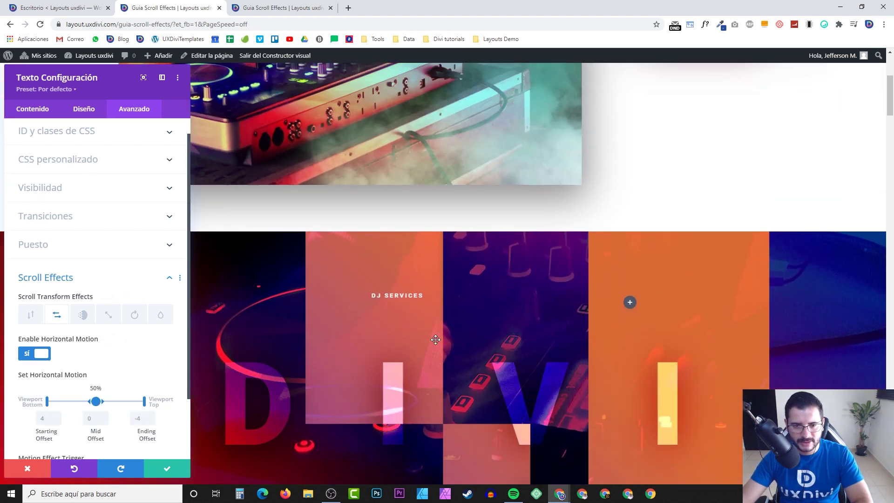
pyautogui.scroll(-3, 426, 337)
pyautogui.scroll(-3, 426, 336)
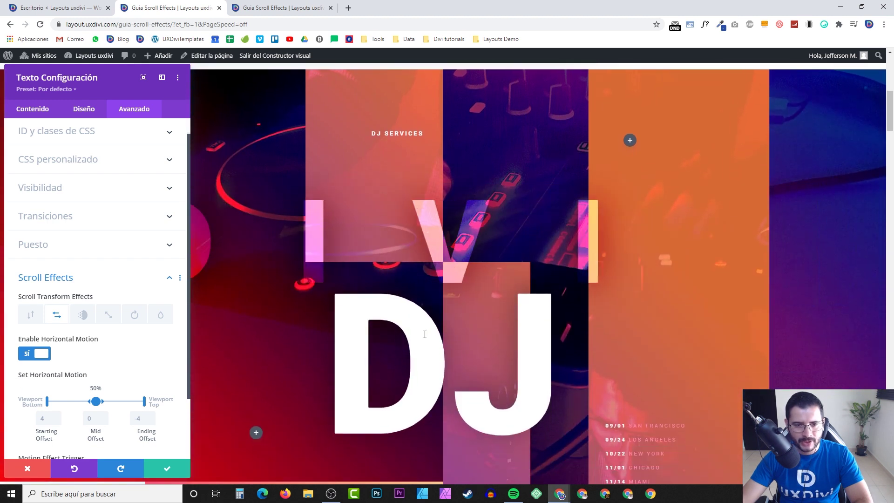
pyautogui.scroll(4, 421, 331)
pyautogui.scroll(-1, 419, 328)
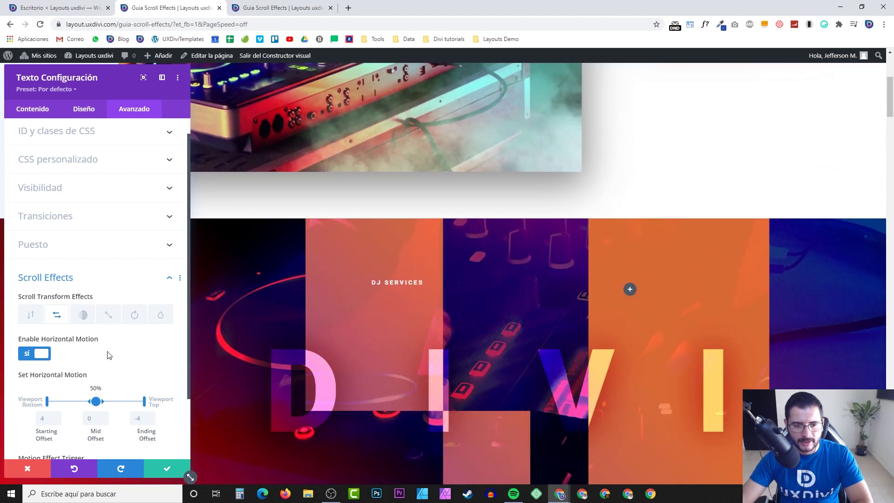
pyautogui.scroll(-1, 280, 296)
pyautogui.scroll(-3, 336, 287)
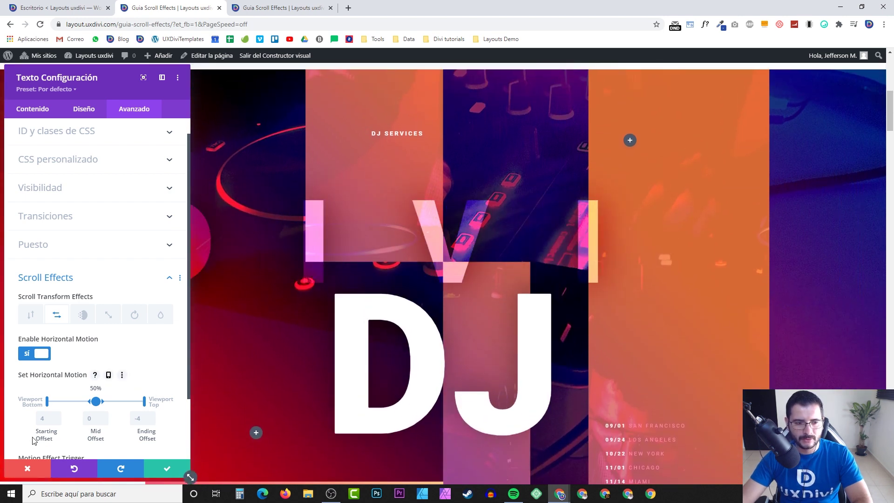
pyautogui.scroll(-2, 33, 442)
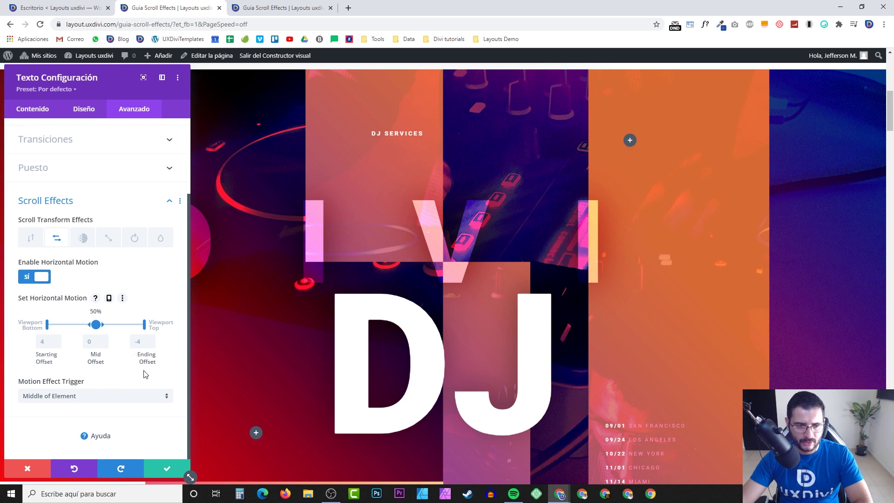
pyautogui.scroll(6, 206, 327)
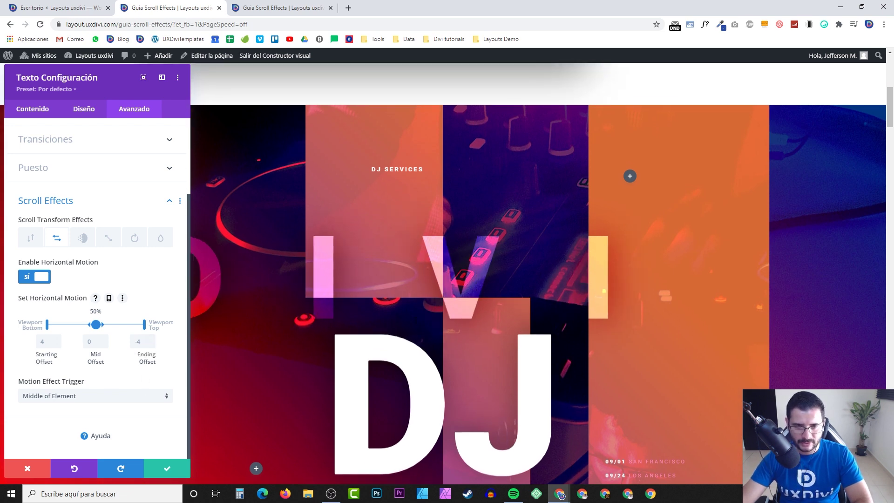
pyautogui.scroll(-2, 435, 321)
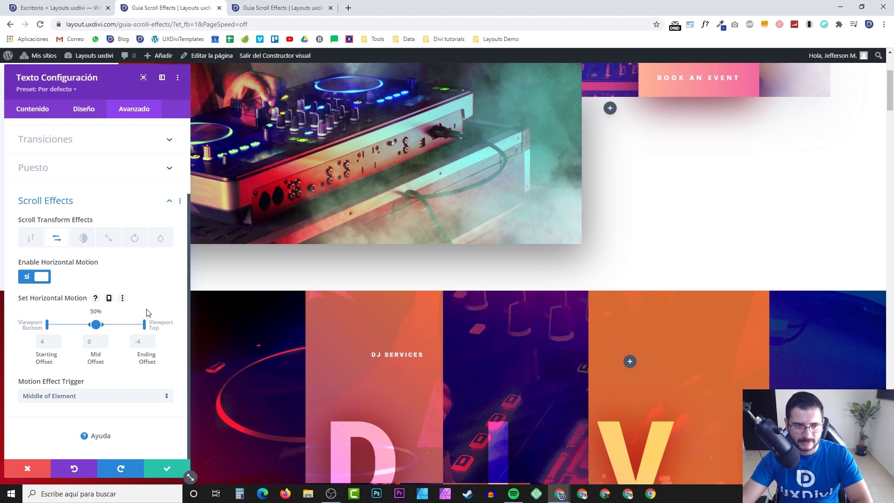
# - Set the DIVI text's Horizontal Motion Starting Offset to -4 and Ending Offset to 4, and preview the effect
pyautogui.scroll(-5, 433, 339)
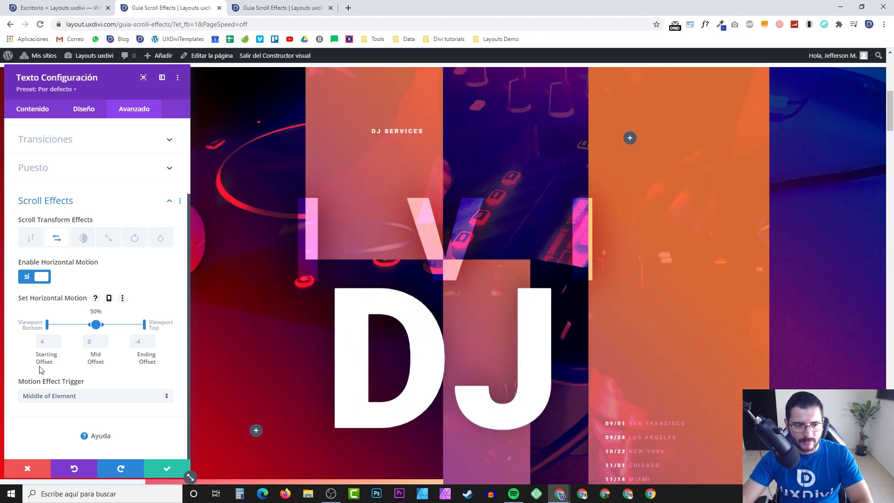
pyautogui.write('-')
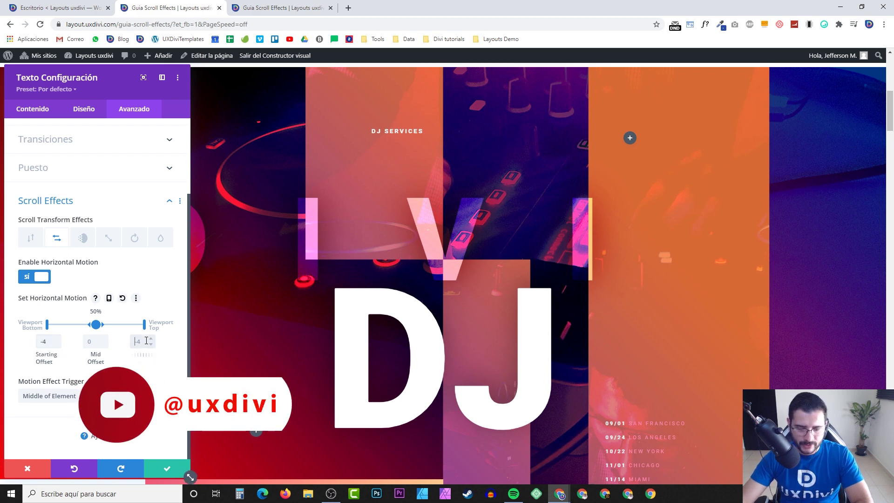
pyautogui.scroll(4, 396, 290)
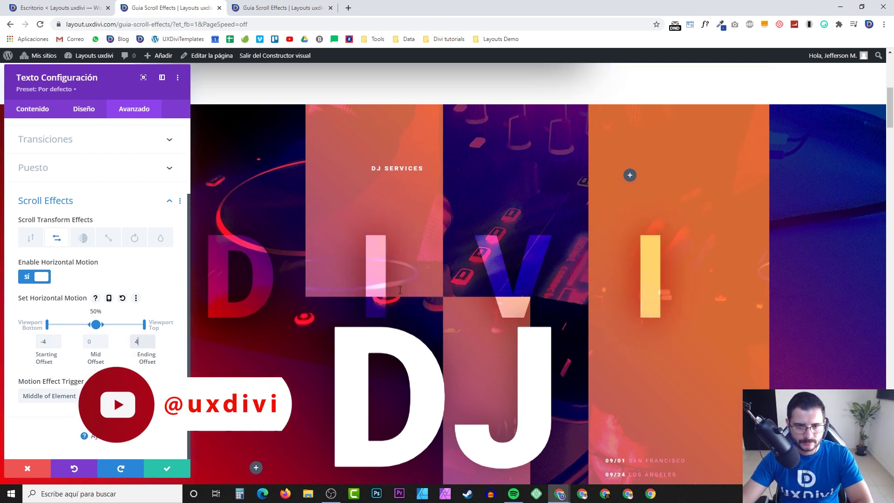
pyautogui.scroll(-8, 397, 290)
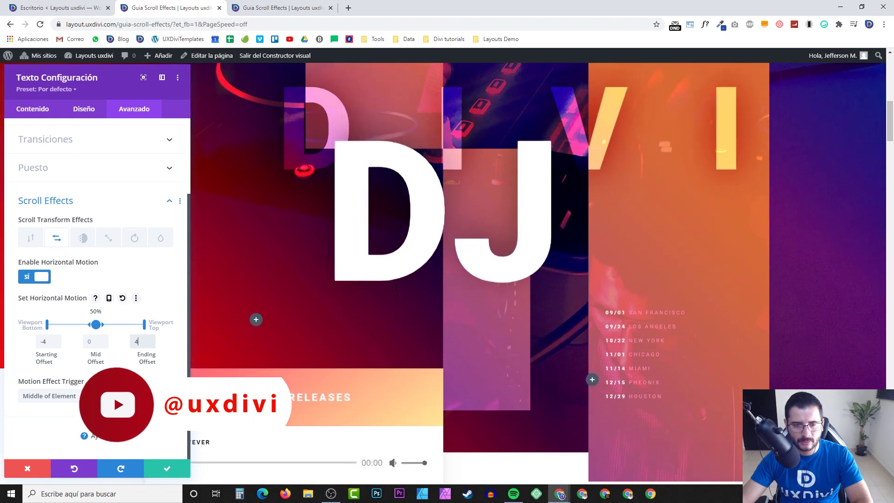
# - Examine how the DIVI text moves sideways across the page with the reversed Starting and Ending Offsets
pyautogui.scroll(6, 255, 320)
pyautogui.scroll(5, 632, 259)
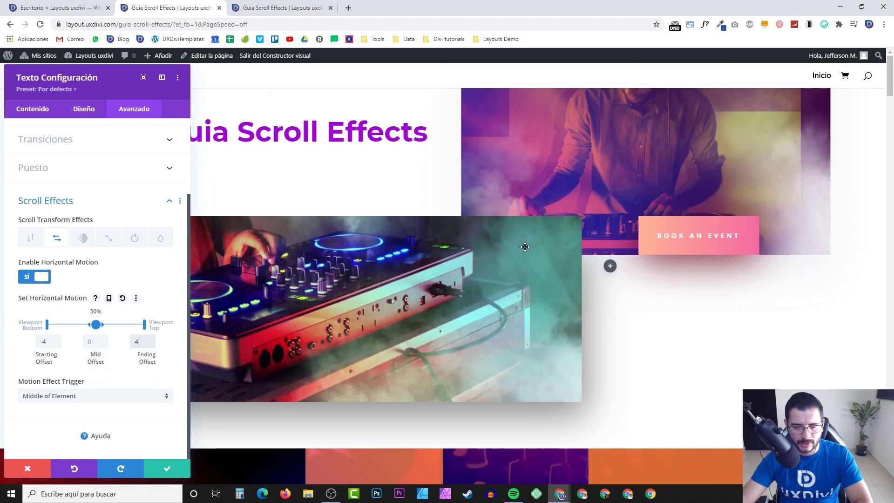
pyautogui.scroll(-6, 522, 248)
pyautogui.scroll(-2, 522, 248)
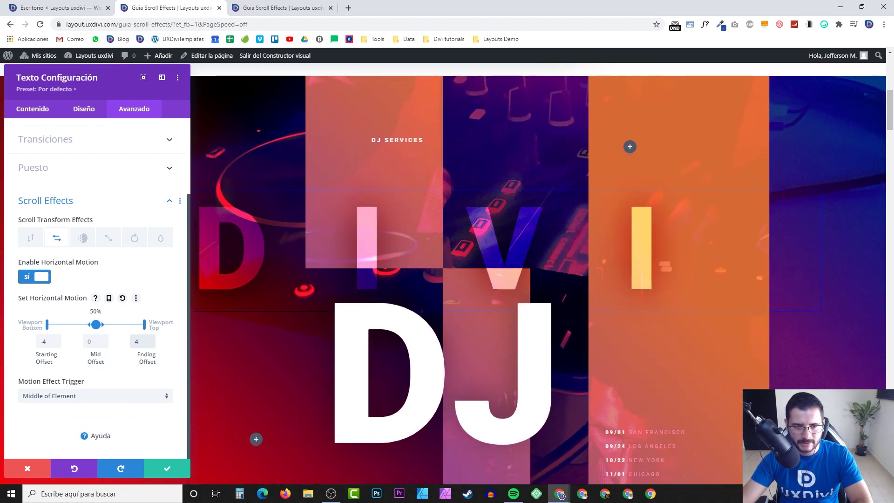
pyautogui.scroll(-10, 591, 326)
pyautogui.scroll(12, 655, 276)
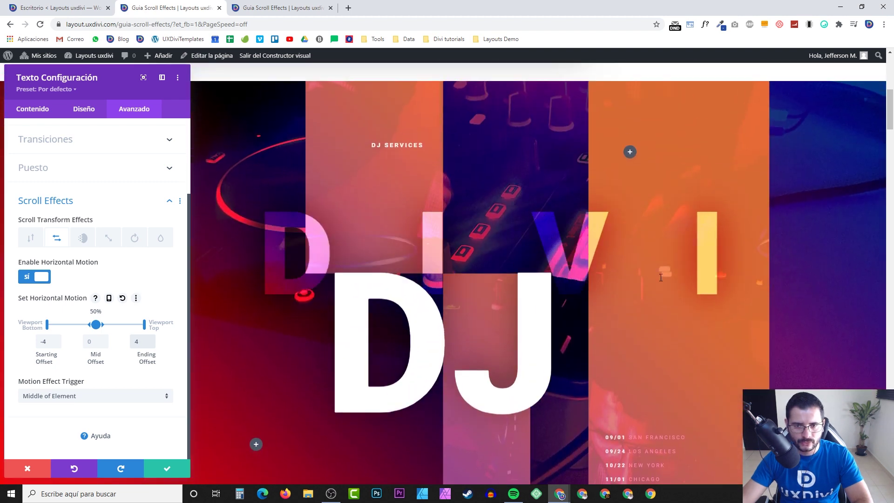
pyautogui.scroll(-2, 655, 276)
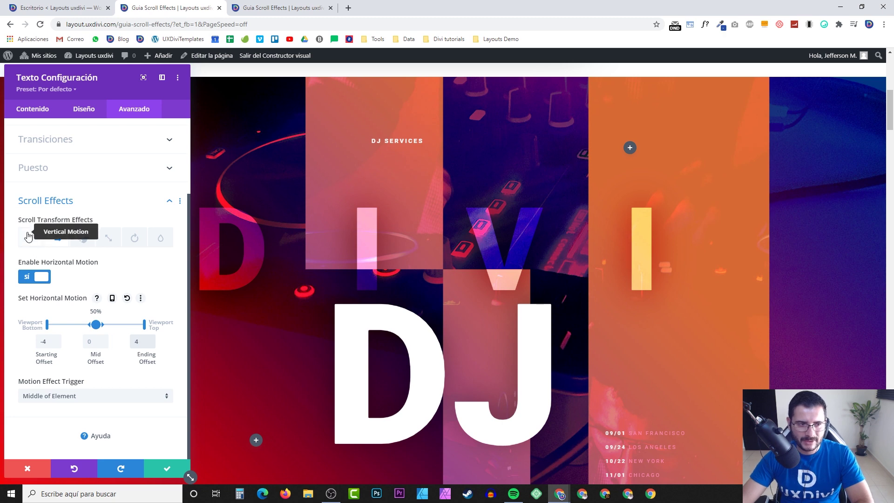
pyautogui.scroll(-3, 344, 304)
pyautogui.scroll(2, 355, 308)
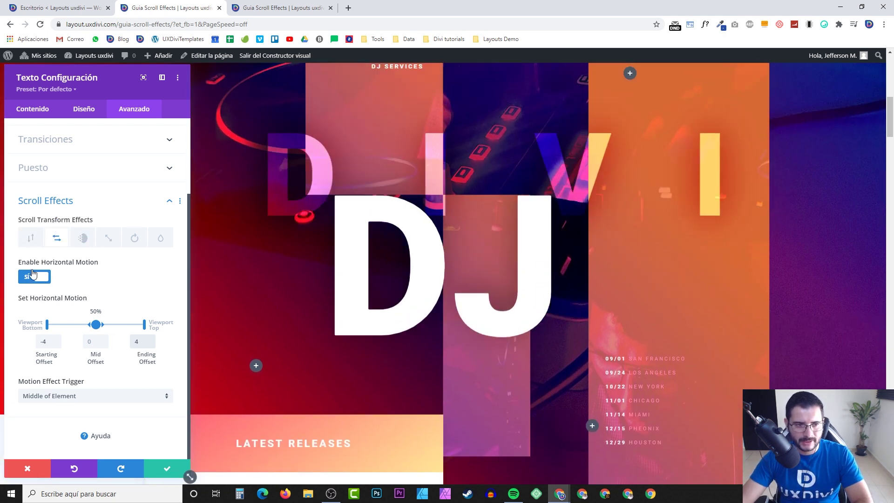
pyautogui.scroll(2, 33, 280)
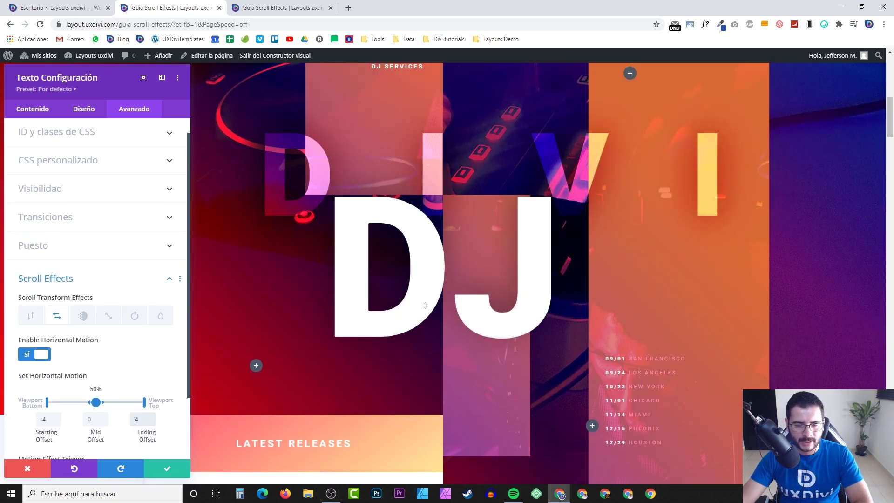
pyautogui.scroll(5, 399, 304)
pyautogui.scroll(-7, 399, 303)
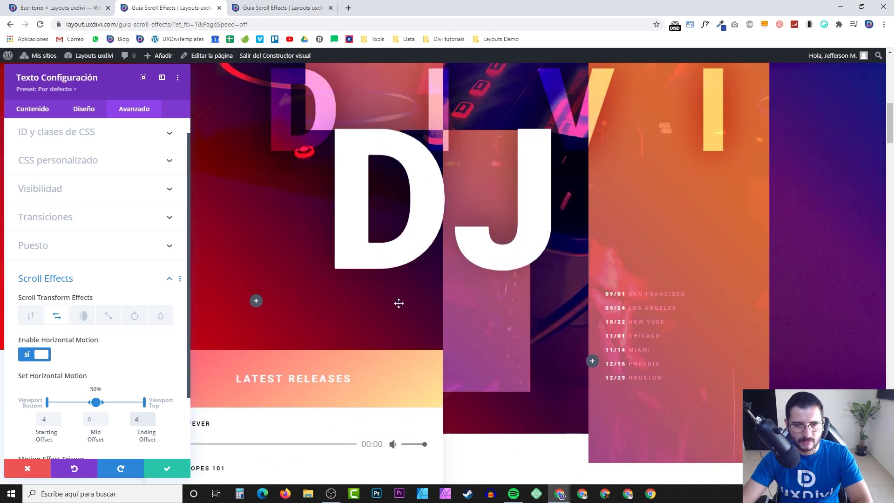
# - Set the DIVI text's Horizontal Motion Starting Offset to -1 and Ending Offset to 1
pyautogui.scroll(8, 398, 303)
pyautogui.scroll(-5, 395, 304)
pyautogui.scroll(-2, 82, 359)
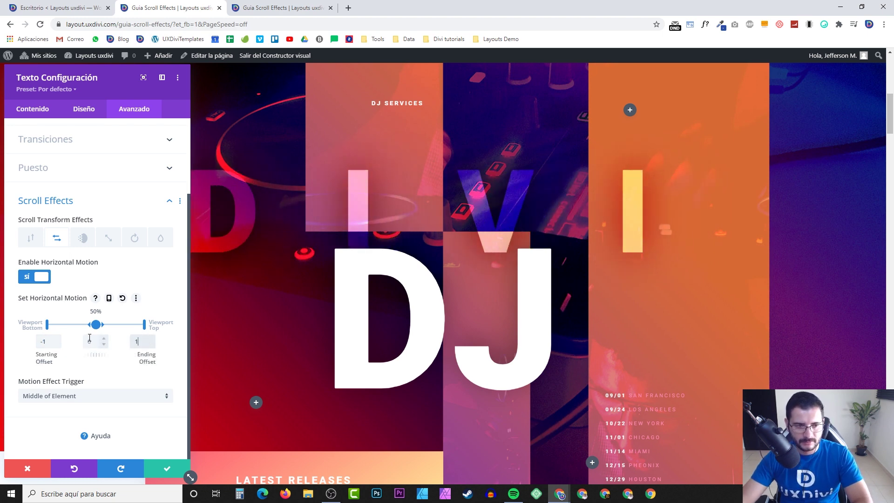
# - Move the Horizontal Motion starting point to 19% of the viewport and preview the DIVI text's movement
pyautogui.moveTo(47, 325); pyautogui.dragTo(56, 325)
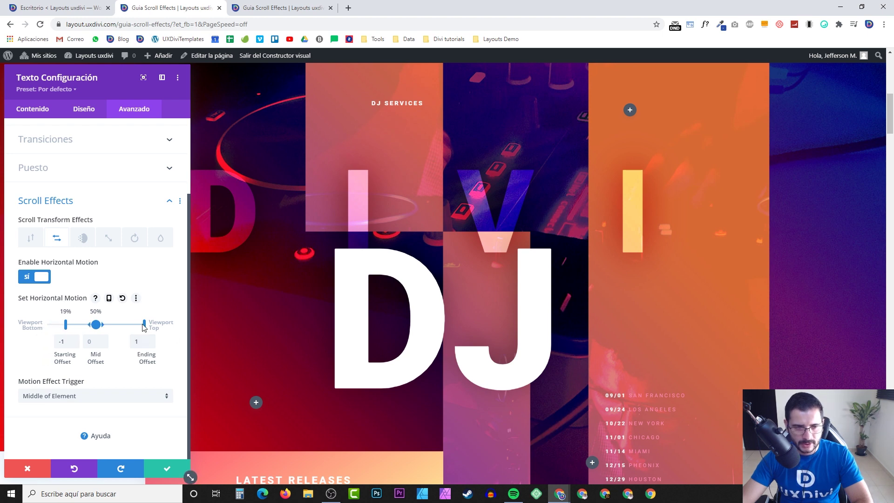
pyautogui.moveTo(145, 325); pyautogui.dragTo(151, 325)
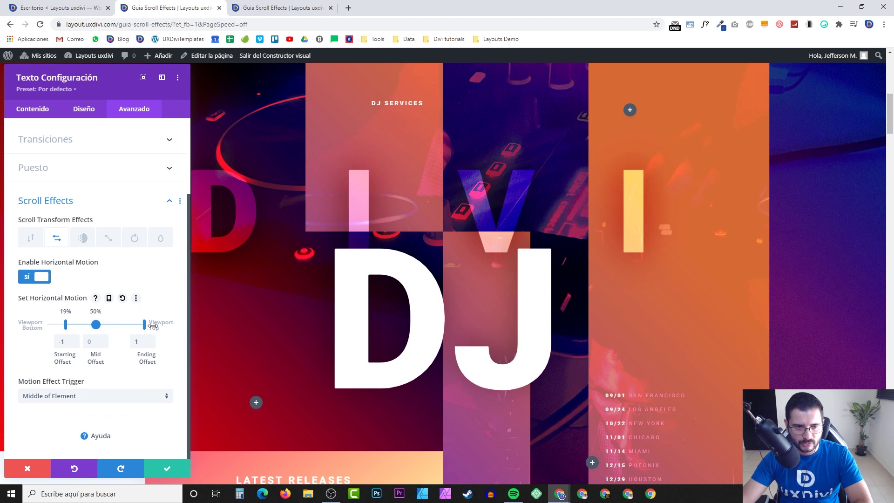
pyautogui.scroll(2, 447, 274)
pyautogui.scroll(7, 412, 308)
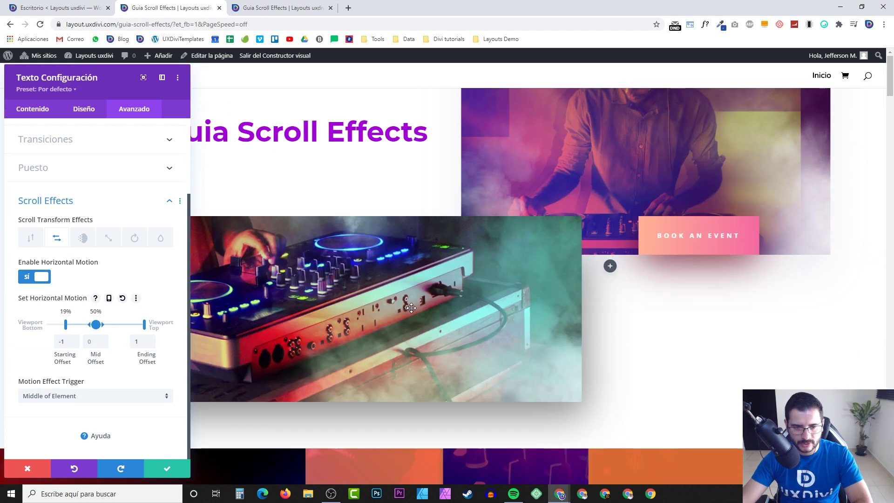
pyautogui.scroll(-6, 412, 308)
pyautogui.scroll(-4, 412, 307)
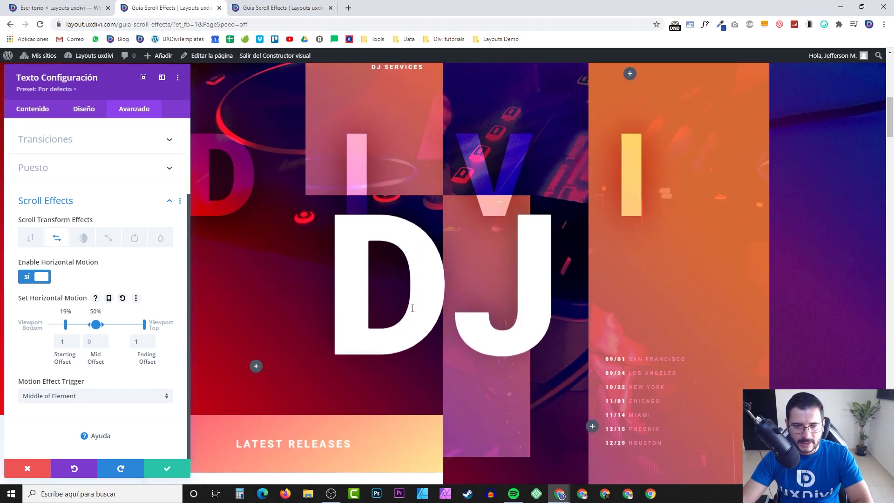
pyautogui.scroll(10, 412, 308)
pyautogui.scroll(-4, 412, 308)
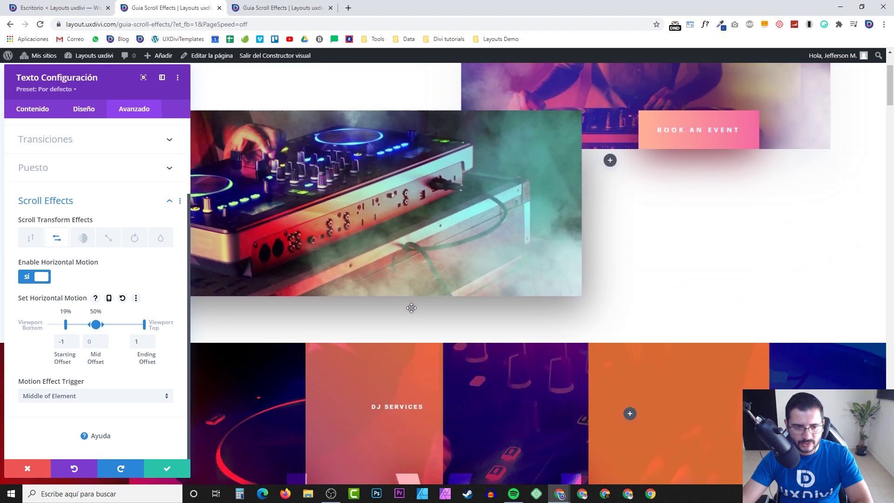
# - Adjust the Horizontal Motion starting point to 20% and check at which scroll position the DIVI text begins to move
pyautogui.scroll(-1, 411, 308)
pyautogui.scroll(1, 412, 308)
pyautogui.scroll(-1, 411, 308)
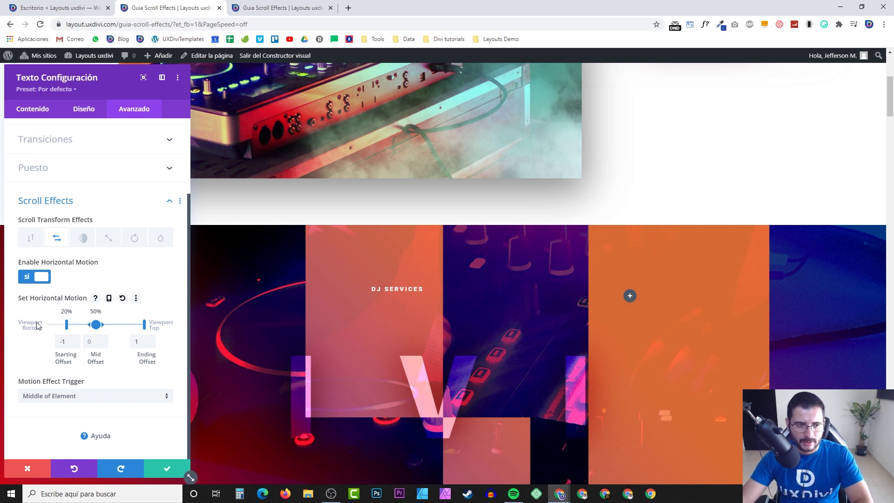
pyautogui.scroll(-2, 604, 359)
pyautogui.scroll(3, 605, 359)
pyautogui.scroll(-4, 522, 337)
pyautogui.scroll(-6, 518, 338)
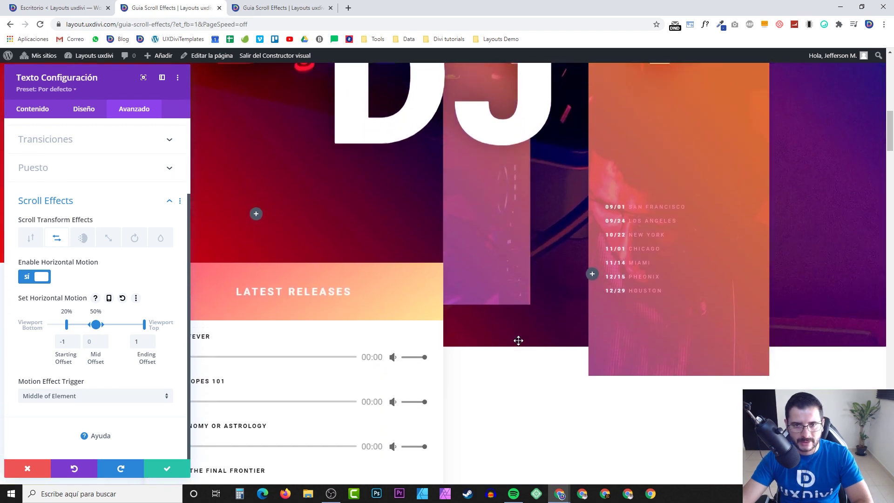
pyautogui.scroll(7, 518, 338)
pyautogui.scroll(1, 519, 341)
pyautogui.scroll(-5, 519, 341)
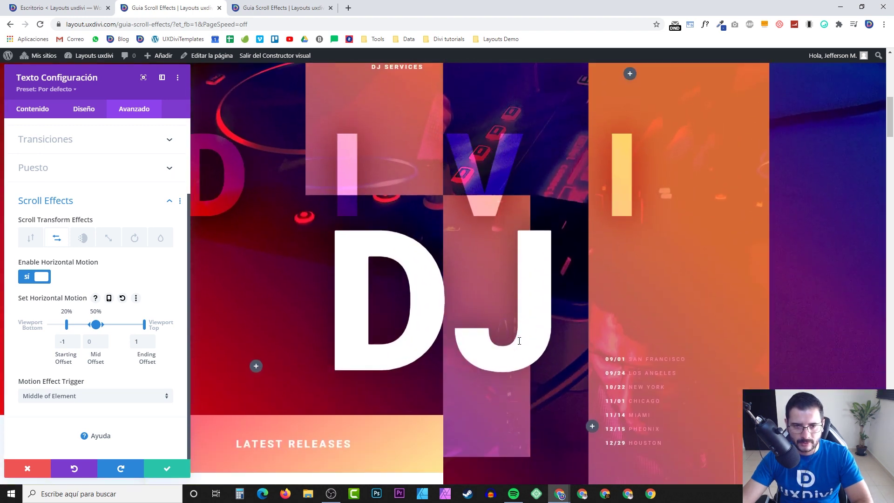
pyautogui.scroll(4, 519, 341)
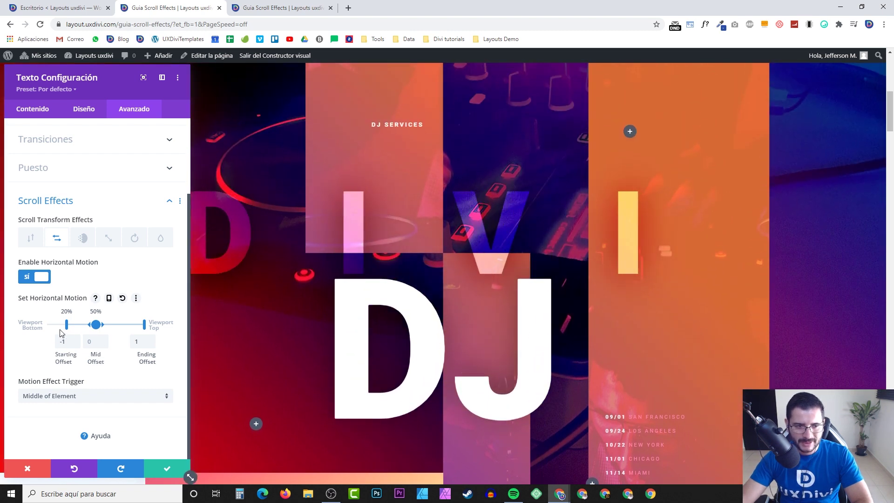
# - Return the Horizontal Motion starting point to the viewport bottom and preview the DIVI text's movement
pyautogui.moveTo(67, 324); pyautogui.dragTo(48, 324)
pyautogui.scroll(5, 410, 353)
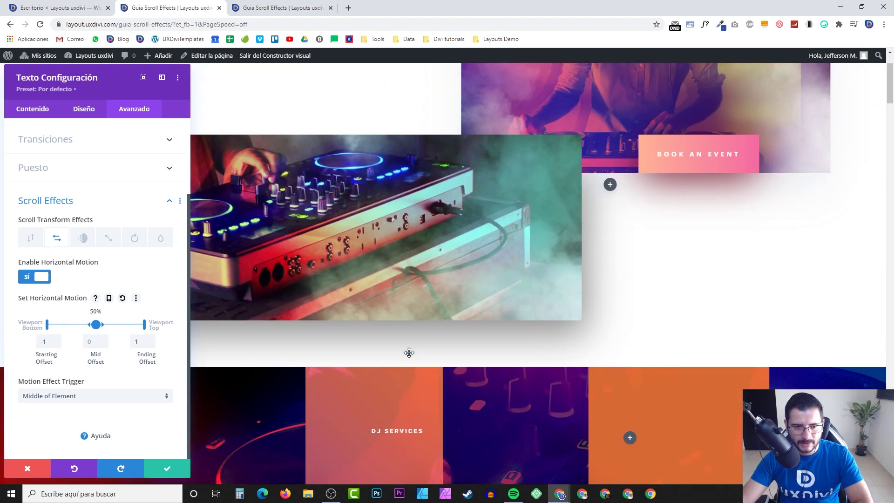
pyautogui.scroll(-2, 410, 352)
pyautogui.scroll(-6, 409, 353)
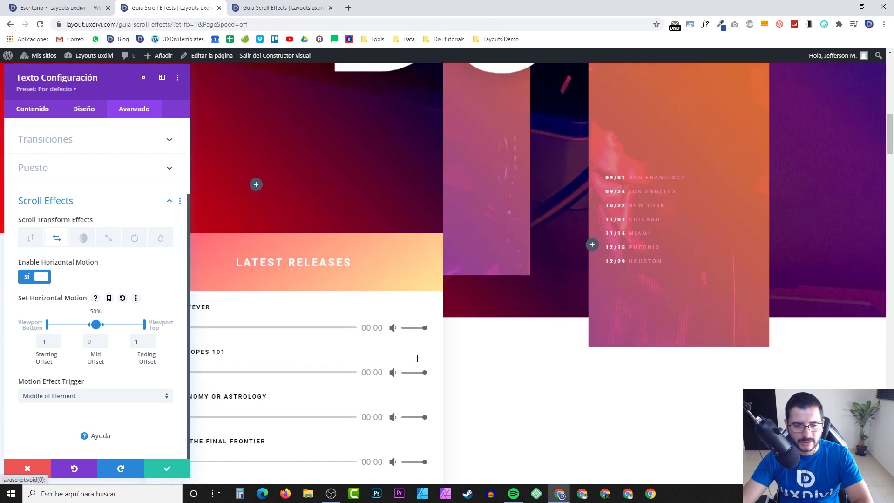
pyautogui.scroll(4, 417, 359)
pyautogui.scroll(2, 133, 361)
pyautogui.scroll(-2, 131, 357)
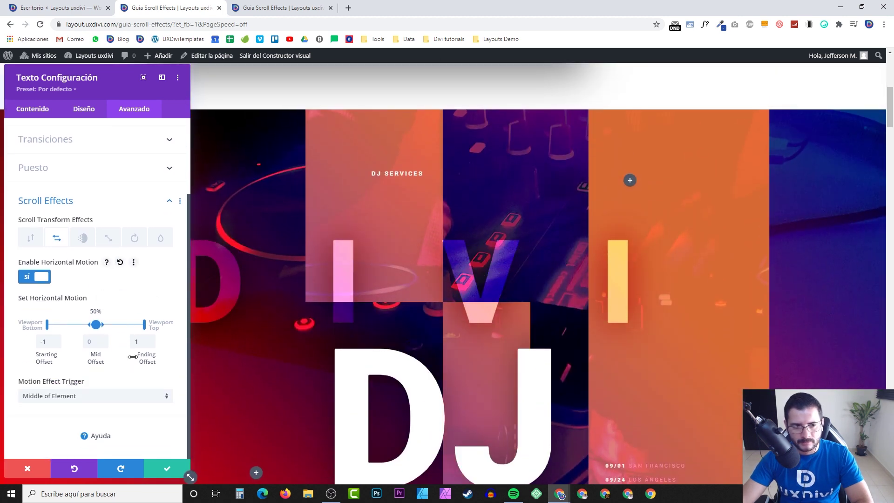
pyautogui.scroll(-5, 410, 352)
pyautogui.scroll(4, 409, 352)
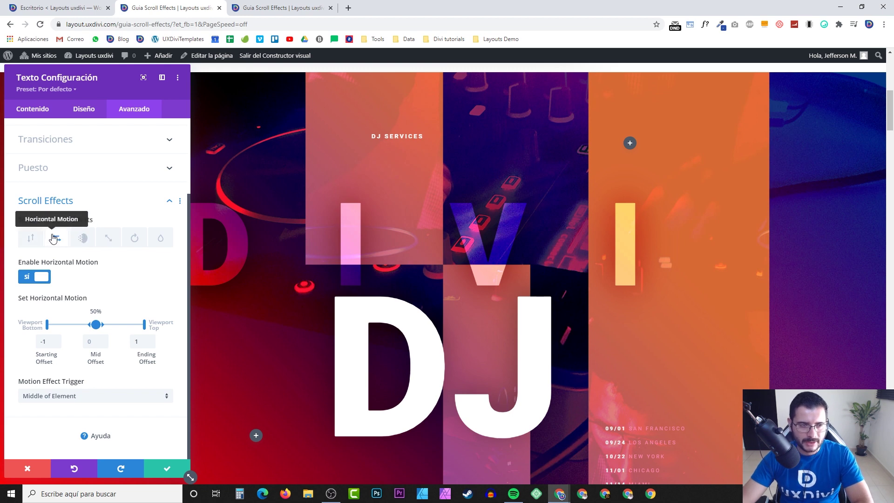
# - Save the DIVI text's settings and bring the Latest Releases section into view
pyautogui.scroll(-6, 433, 330)
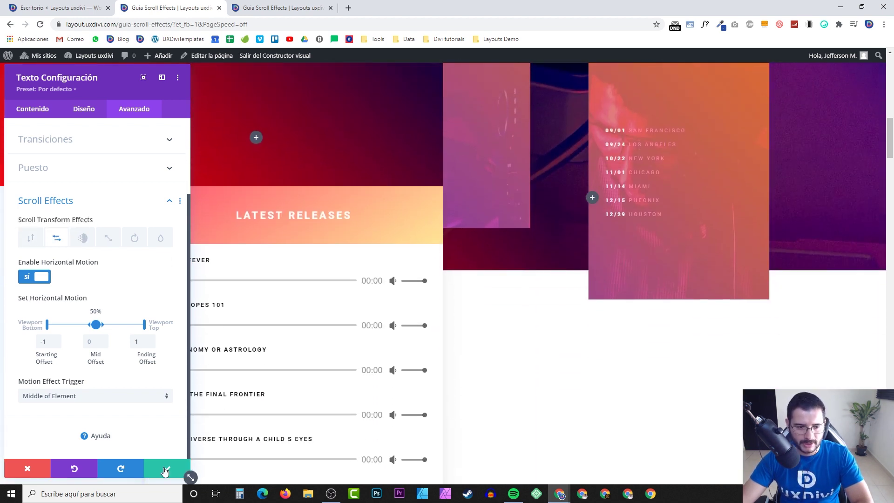
pyautogui.click(166, 469)
pyautogui.scroll(-4, 512, 298)
pyautogui.scroll(2, 401, 280)
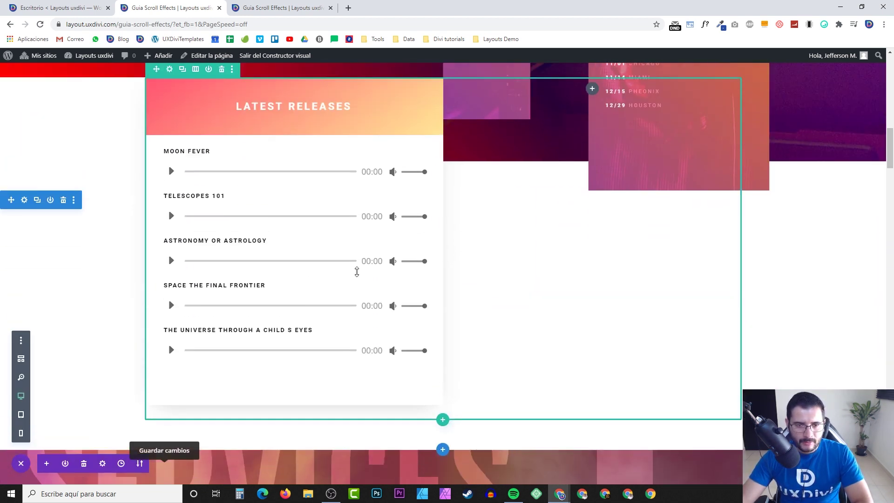
pyautogui.scroll(1, 264, 186)
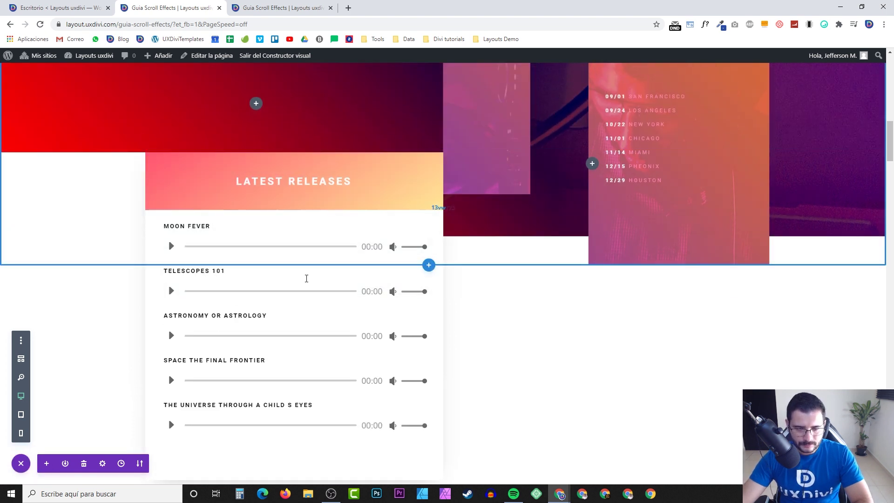
# - Open the settings of the row holding the Latest Releases list and move the window clear of the tracks
pyautogui.scroll(-2, 326, 298)
pyautogui.scroll(1, 341, 318)
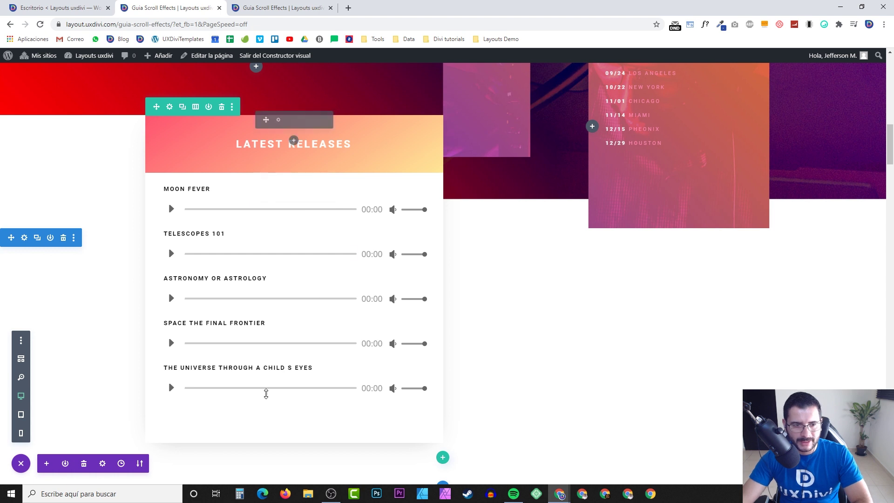
pyautogui.scroll(1, 265, 252)
pyautogui.scroll(-2, 344, 289)
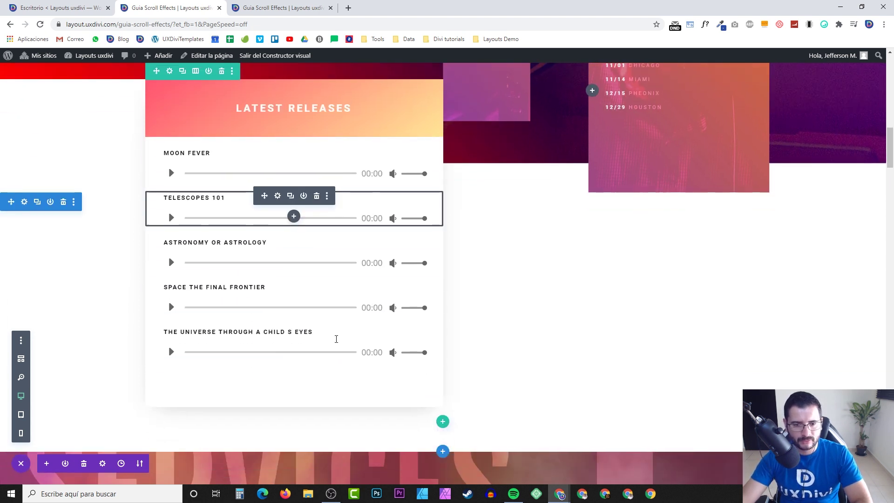
pyautogui.scroll(1, 250, 349)
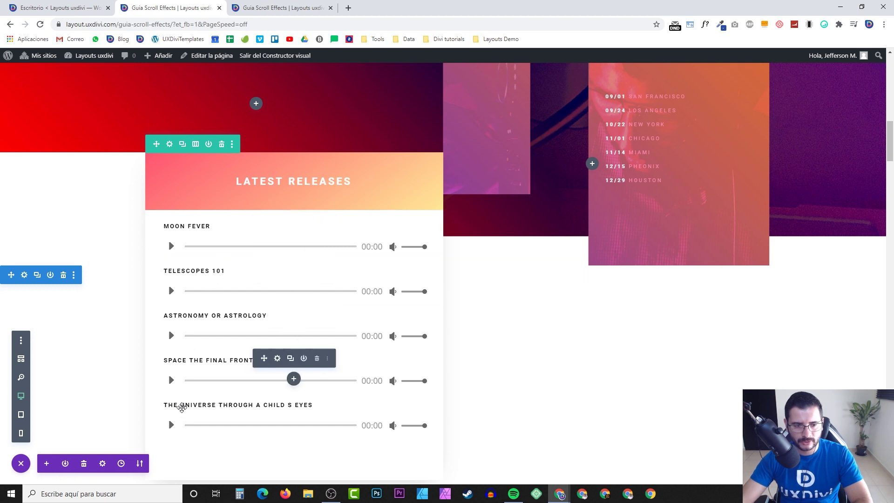
pyautogui.moveTo(265, 224); pyautogui.dragTo(279, 154)
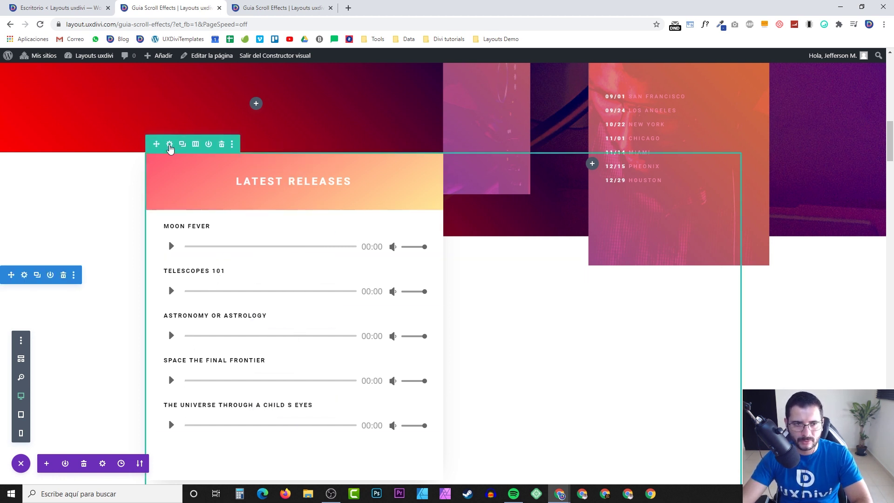
pyautogui.click(169, 145)
pyautogui.moveTo(63, 89); pyautogui.dragTo(643, 115)
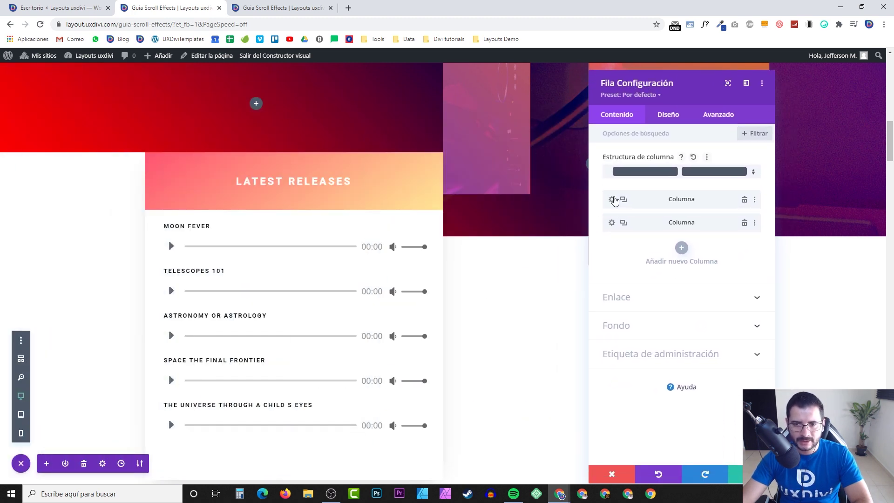
pyautogui.scroll(-3, 137, 234)
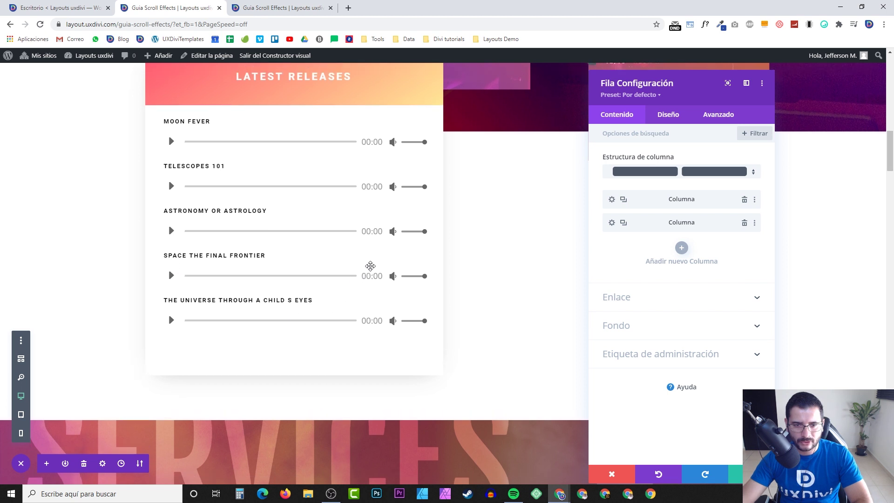
pyautogui.scroll(2, 368, 267)
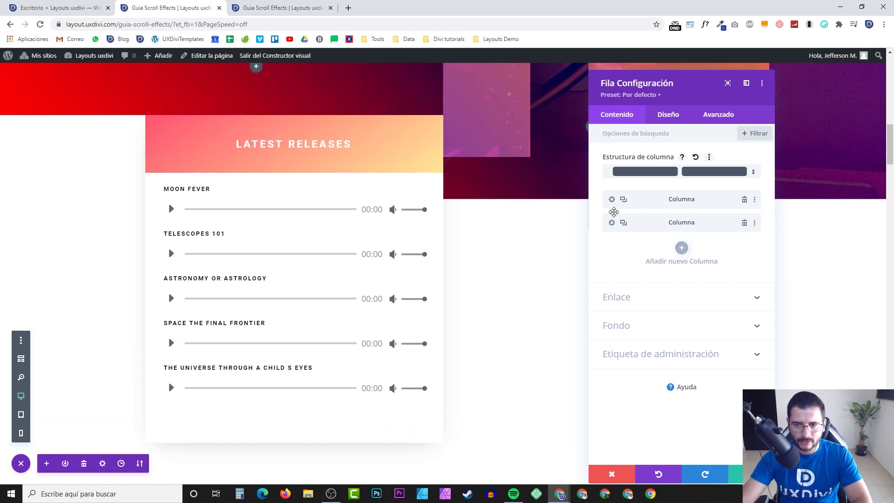
# - Enable the Fading In and Out scroll effect on the row's first column, which holds the Latest Releases list
pyautogui.click(612, 200)
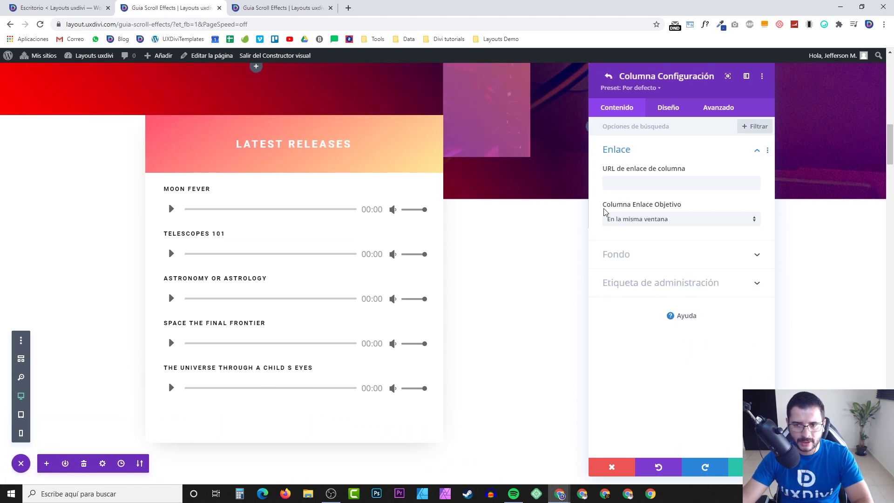
pyautogui.click(720, 109)
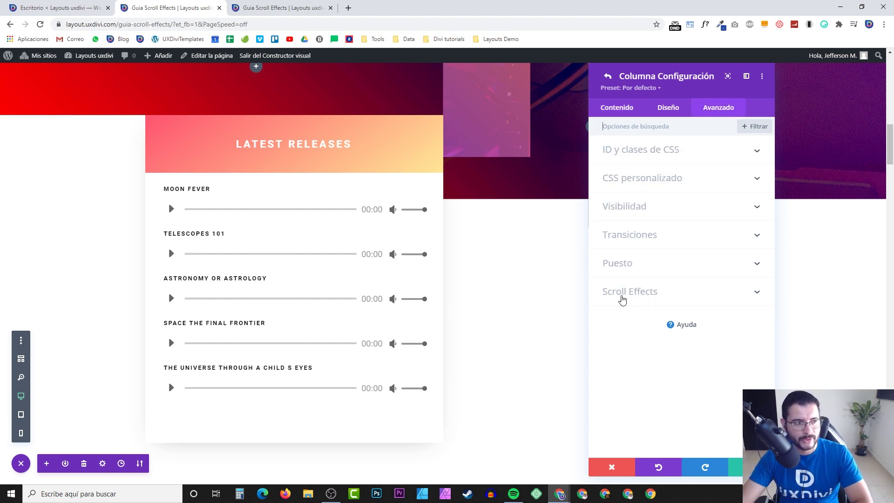
pyautogui.click(628, 293)
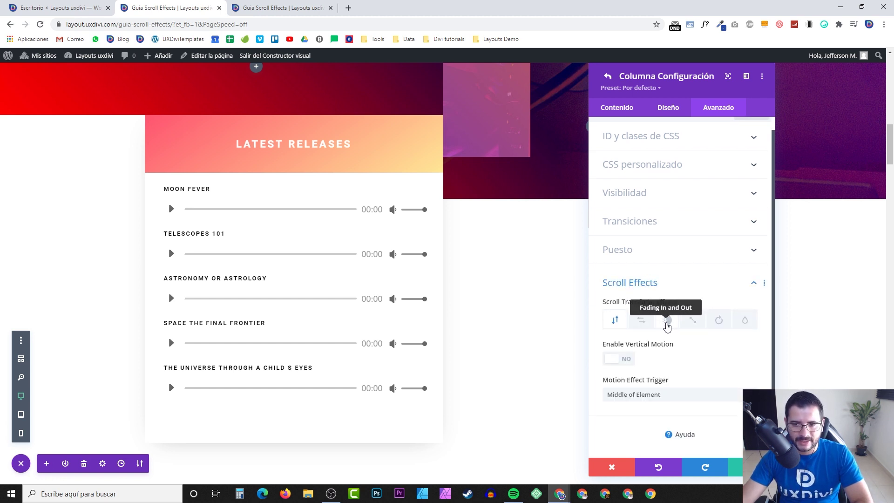
pyautogui.click(670, 325)
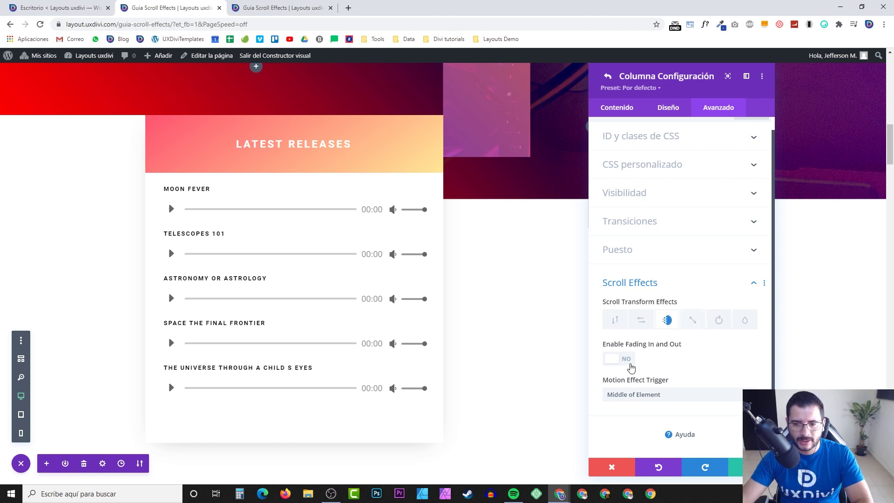
pyautogui.click(624, 361)
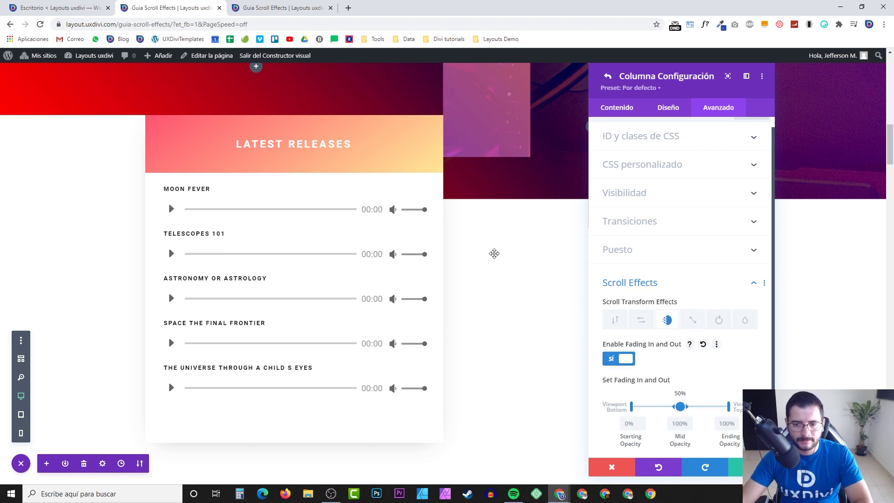
# - Examine how the Latest Releases column's opacity changes as it enters the viewport and moves up the page
pyautogui.scroll(10, 426, 236)
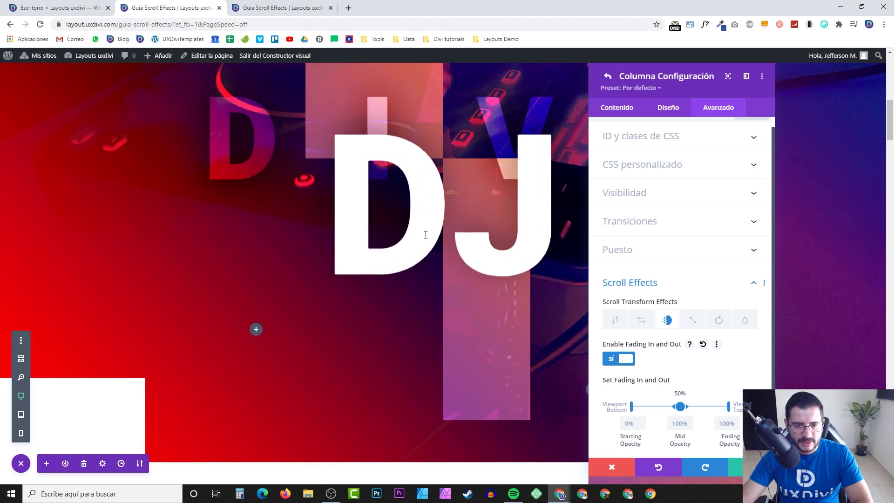
pyautogui.scroll(5, 420, 229)
pyautogui.scroll(-6, 415, 225)
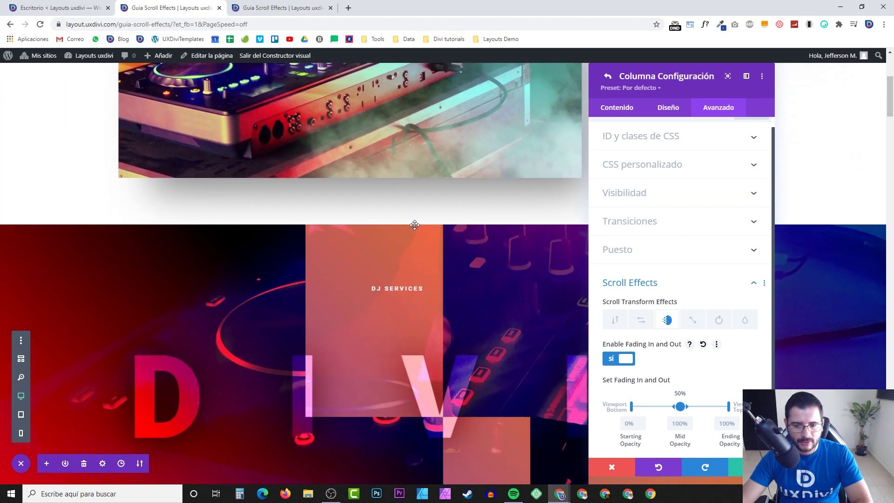
pyautogui.scroll(-6, 416, 226)
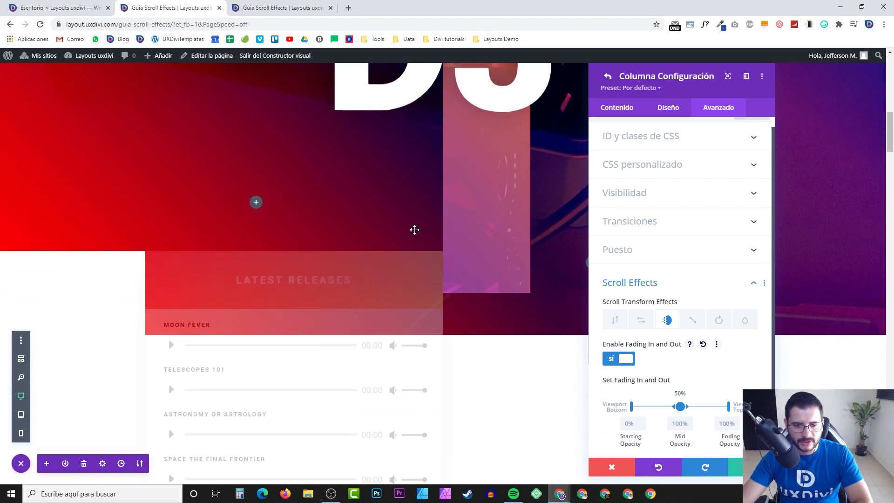
pyautogui.scroll(1, 411, 231)
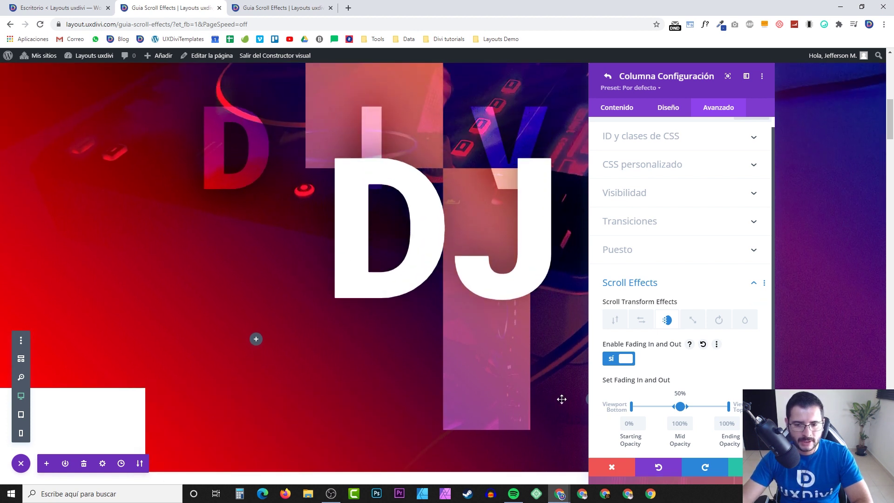
pyautogui.scroll(-2, 717, 345)
pyautogui.scroll(-7, 277, 334)
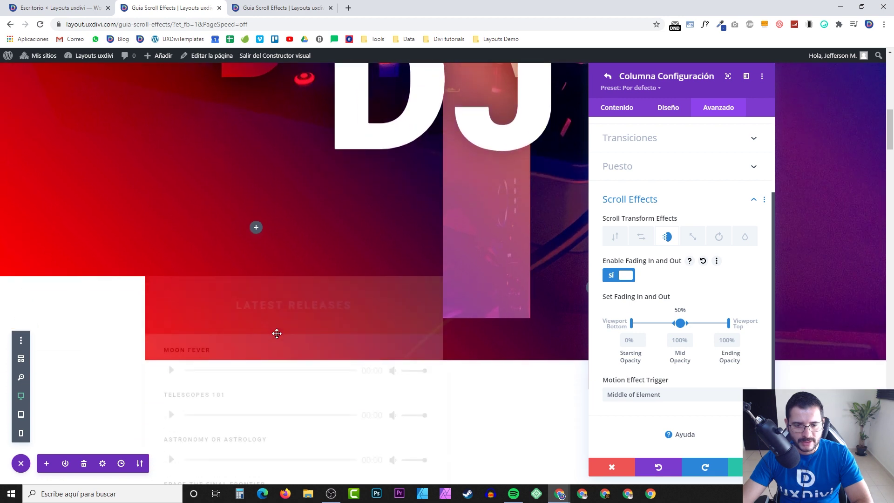
pyautogui.scroll(-5, 277, 331)
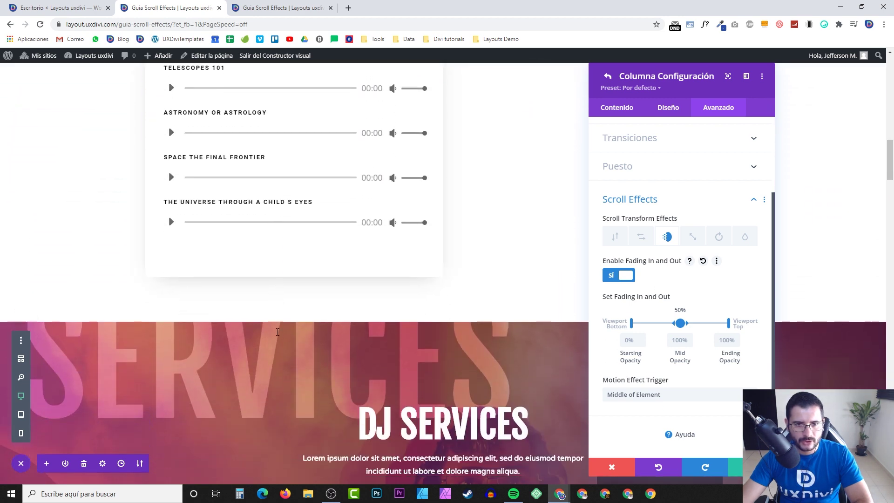
pyautogui.scroll(6, 272, 329)
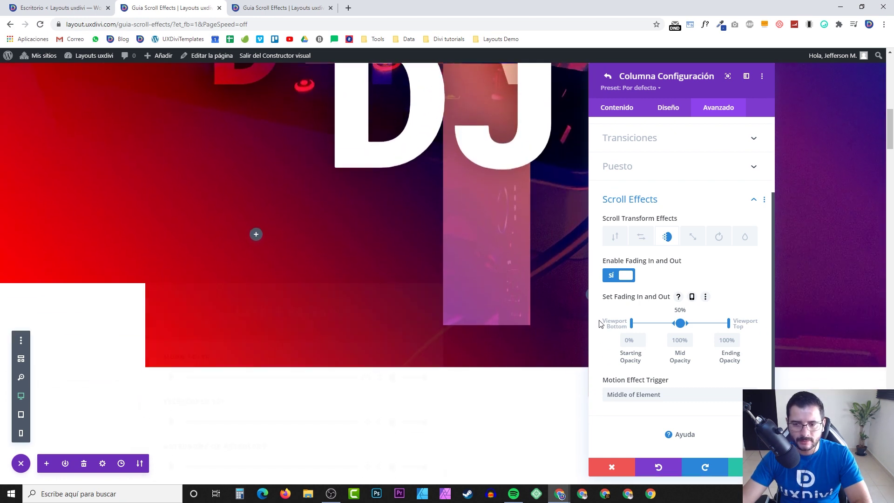
# - Set the fade's starting point to 30% and preview where the Latest Releases column begins to appear
pyautogui.moveTo(636, 324); pyautogui.dragTo(655, 325)
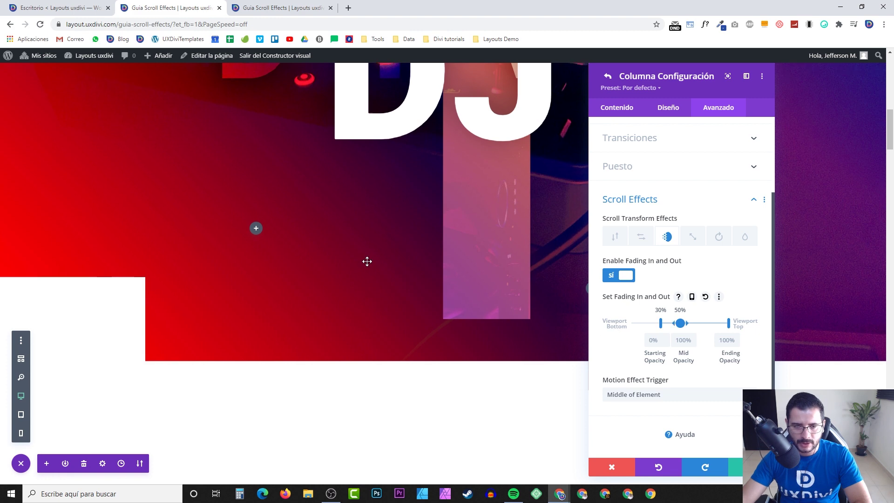
pyautogui.scroll(8, 367, 262)
pyautogui.scroll(-6, 365, 260)
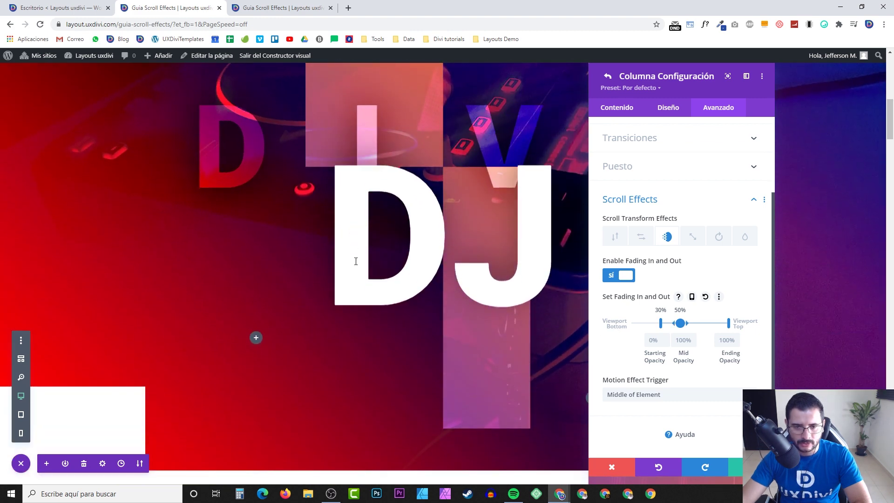
pyautogui.scroll(-5, 355, 262)
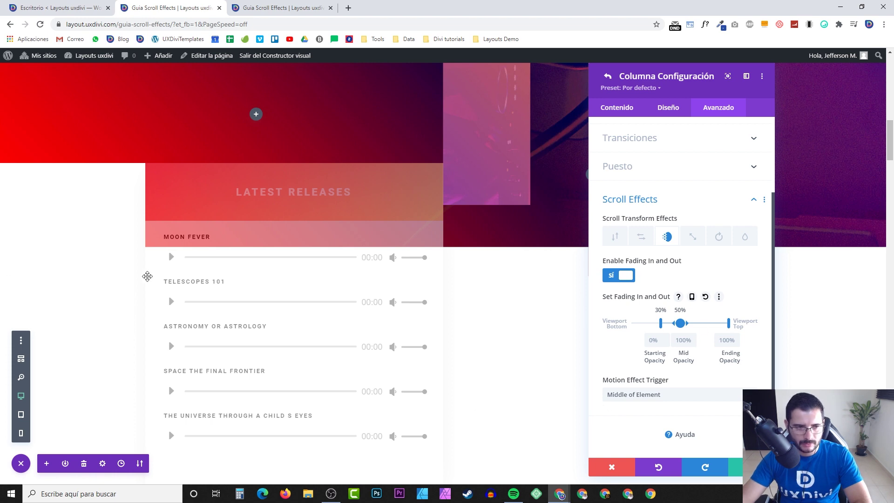
pyautogui.scroll(-3, 270, 337)
pyautogui.scroll(6, 266, 335)
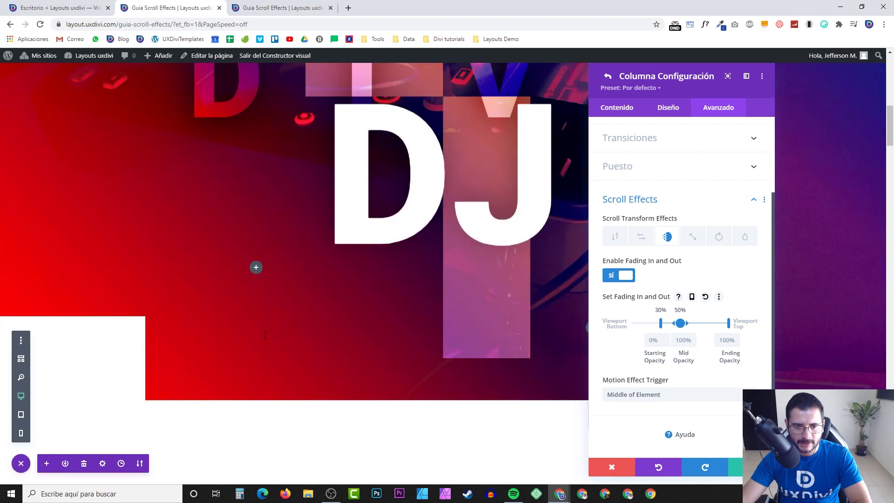
# - Move the starting point of the Latest Releases column's fading effect to the viewport bottom
pyautogui.scroll(-5, 265, 335)
pyautogui.scroll(1, 261, 326)
pyautogui.moveTo(661, 323); pyautogui.dragTo(614, 324)
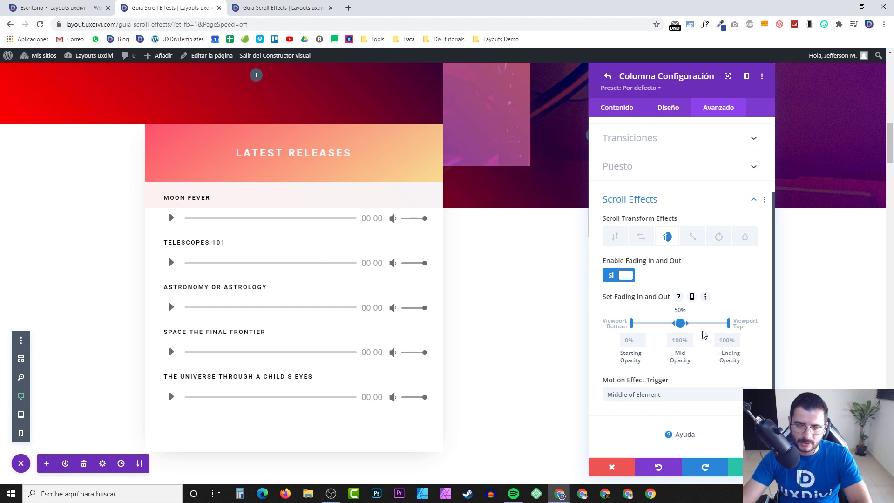
# - Examine how the Latest Releases column fades in on scroll with the new starting point
pyautogui.scroll(7, 124, 277)
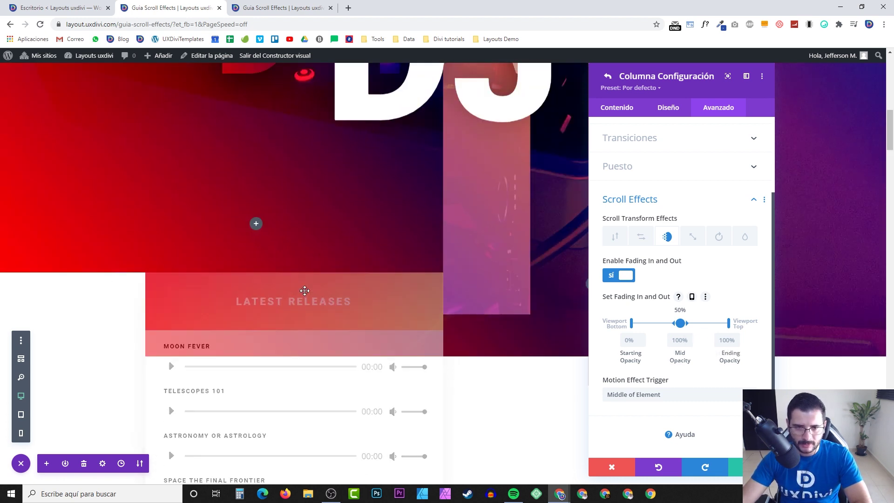
pyautogui.scroll(-3, 567, 290)
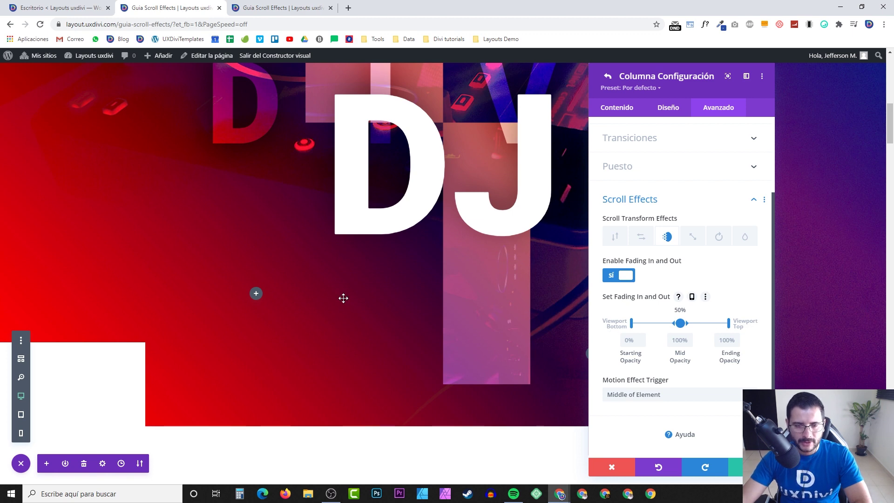
pyautogui.scroll(-4, 330, 289)
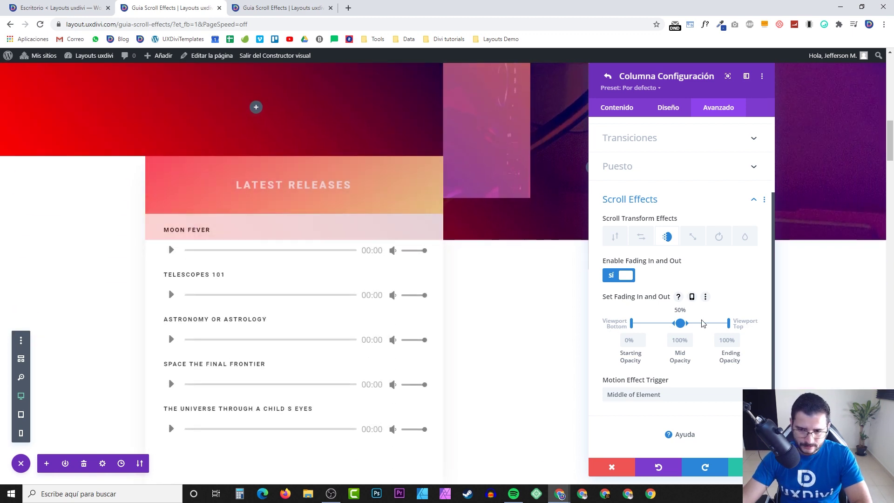
pyautogui.scroll(8, 300, 283)
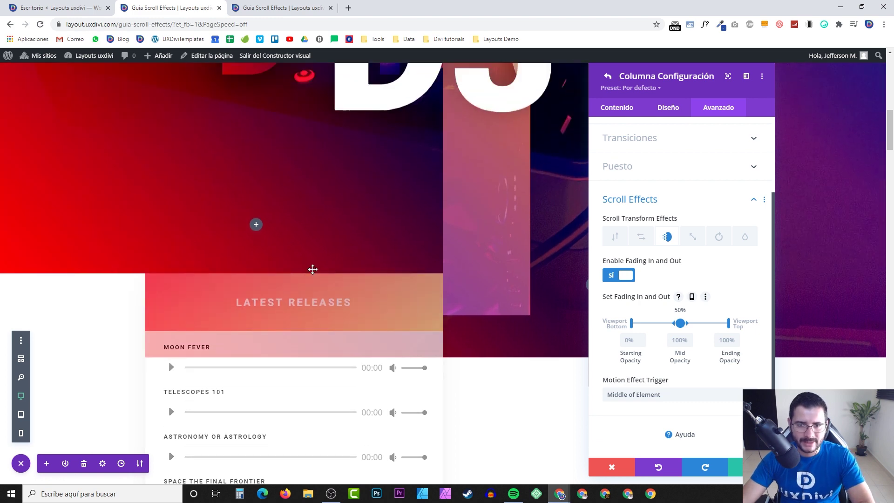
pyautogui.scroll(-2, 298, 275)
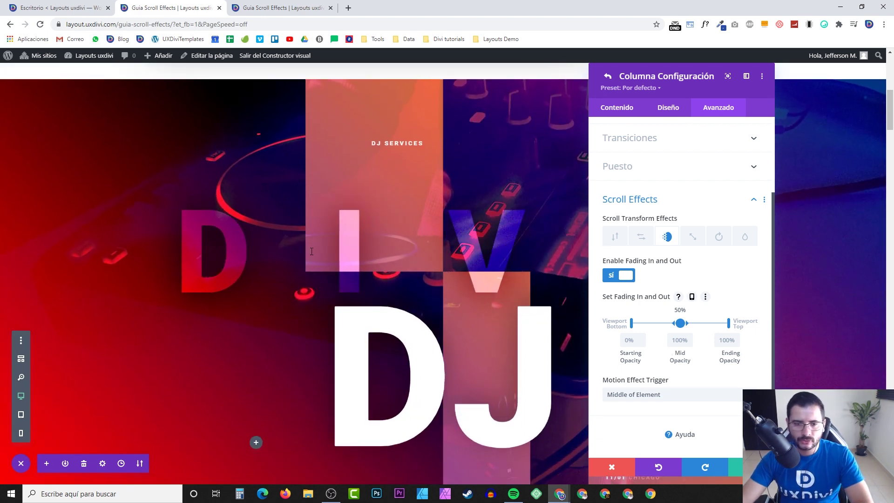
pyautogui.scroll(-4, 286, 269)
pyautogui.scroll(5, 286, 270)
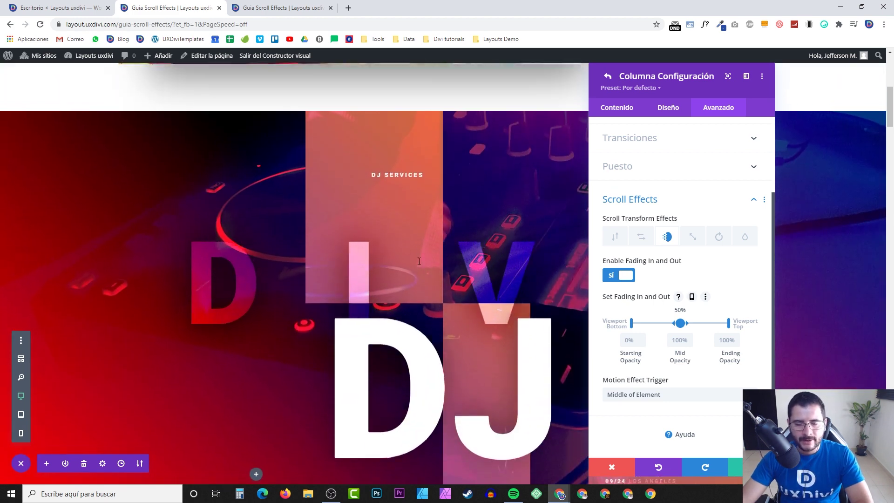
pyautogui.scroll(2, 288, 261)
pyautogui.scroll(-3, 291, 255)
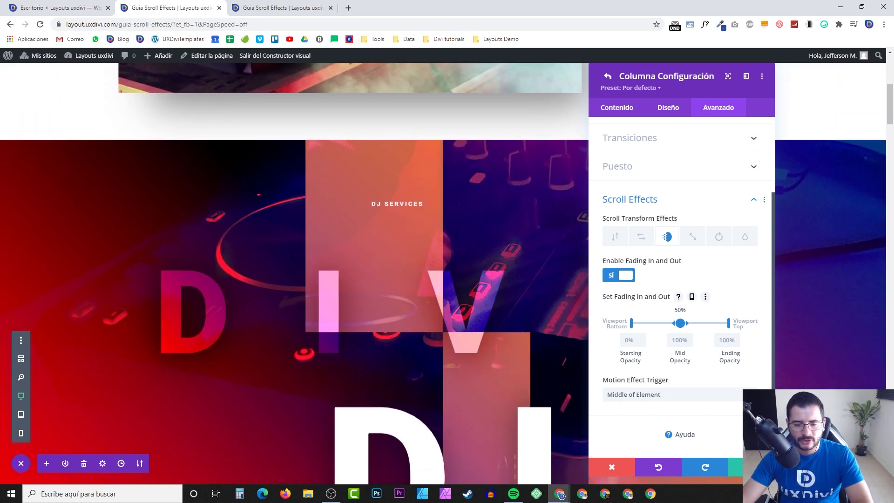
pyautogui.scroll(2, 256, 433)
pyautogui.scroll(-1, 291, 254)
pyautogui.scroll(-10, 282, 239)
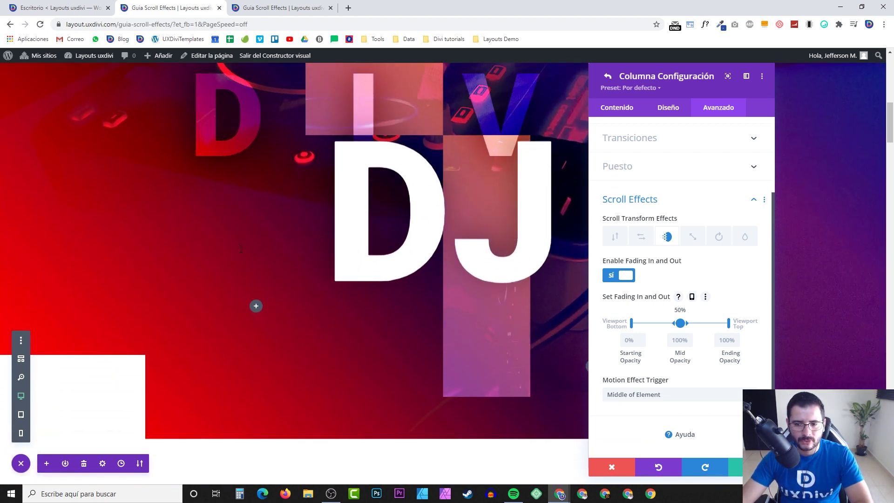
pyautogui.scroll(-3, 281, 240)
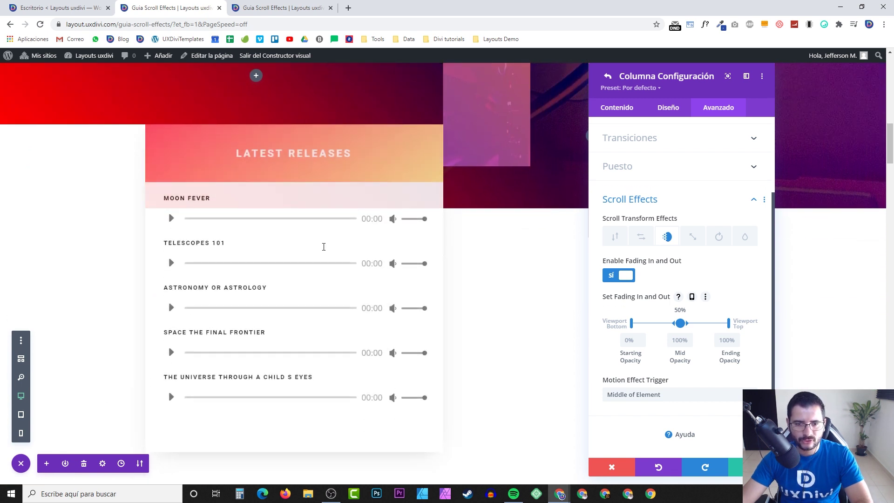
pyautogui.scroll(2, 276, 227)
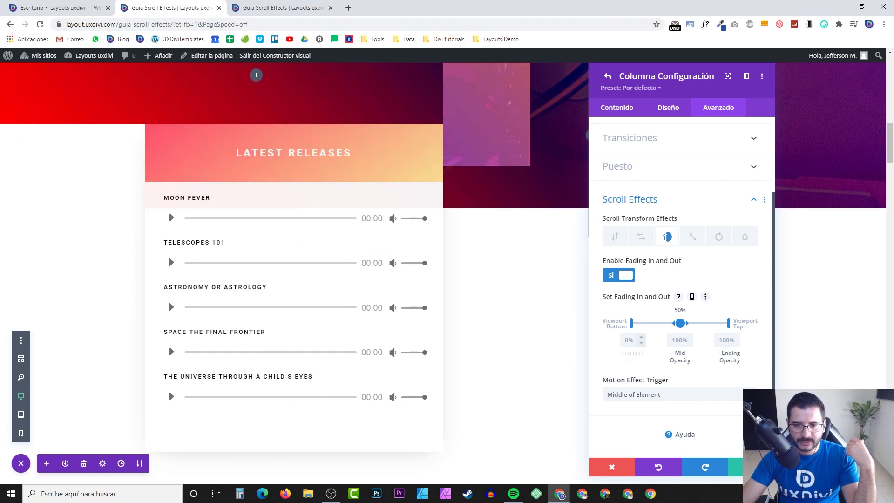
# - Compare the Latest Releases column's appearance while scrolling with its starting and mid opacity settings
pyautogui.scroll(7, 437, 289)
pyautogui.scroll(-4, 503, 313)
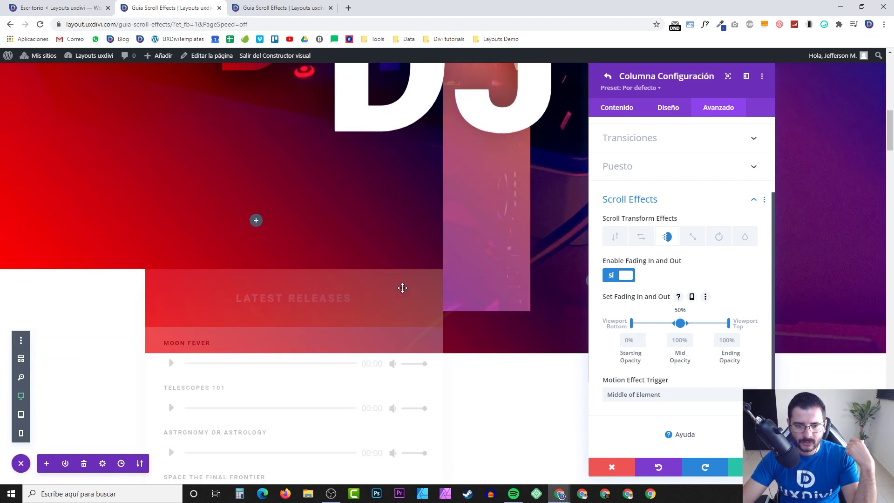
pyautogui.scroll(-1, 399, 286)
pyautogui.scroll(3, 402, 275)
pyautogui.scroll(-1, 401, 297)
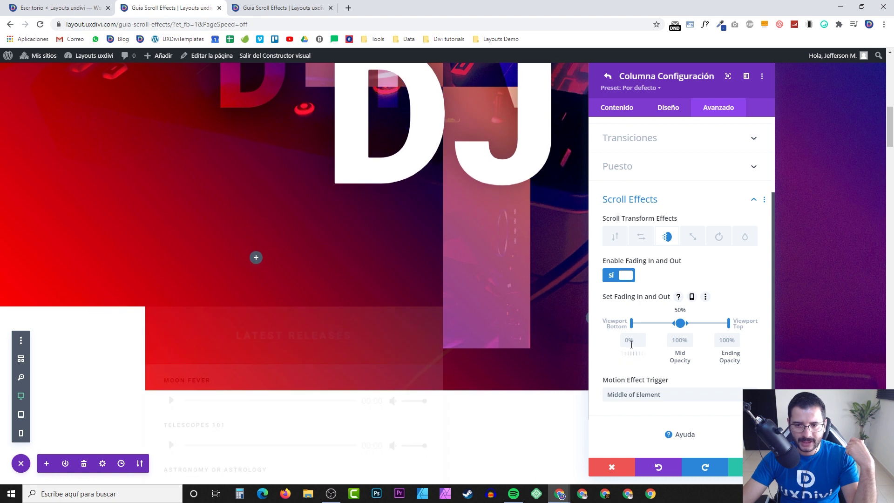
pyautogui.scroll(-2, 503, 335)
pyautogui.scroll(5, 289, 326)
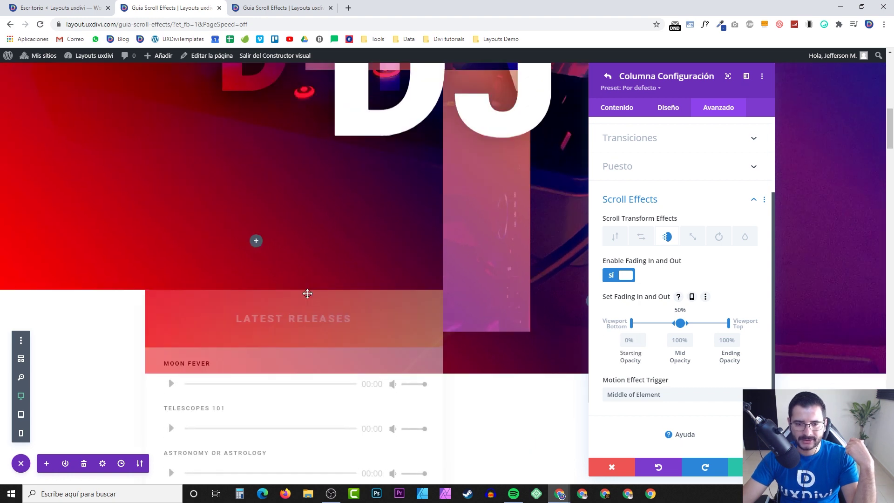
pyautogui.scroll(-2, 118, 324)
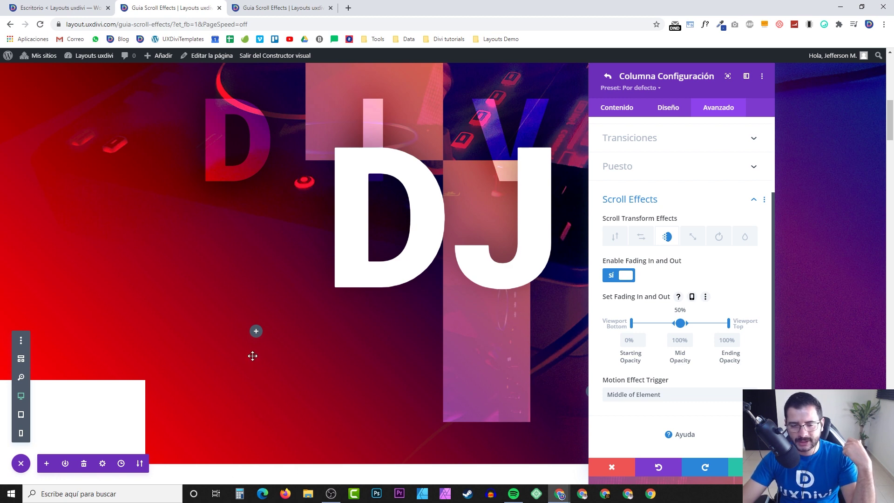
pyautogui.scroll(-6, 253, 360)
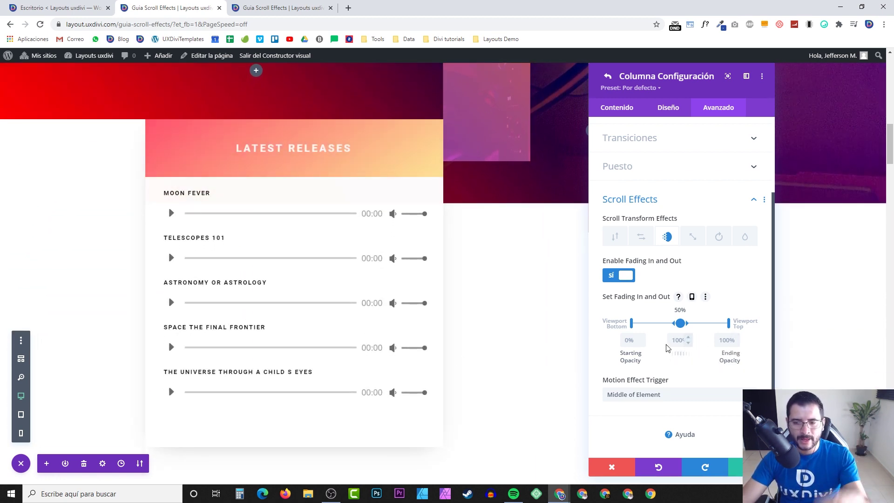
pyautogui.scroll(2, 292, 298)
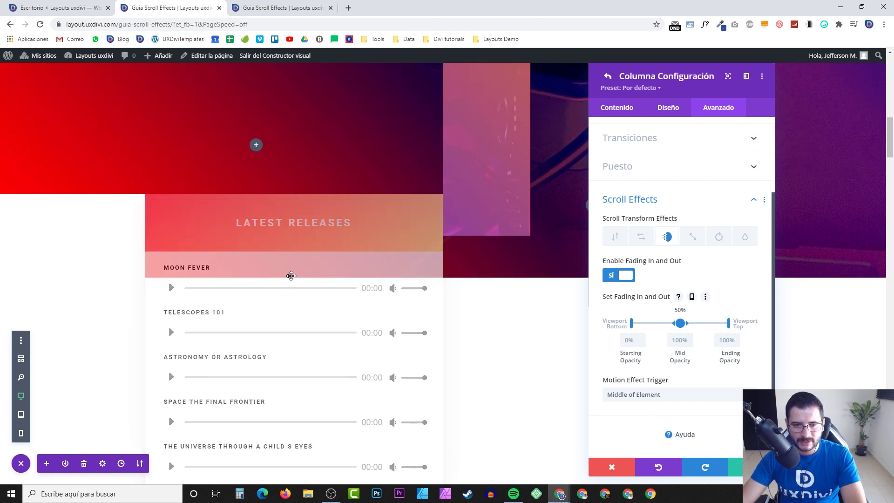
pyautogui.scroll(-3, 293, 276)
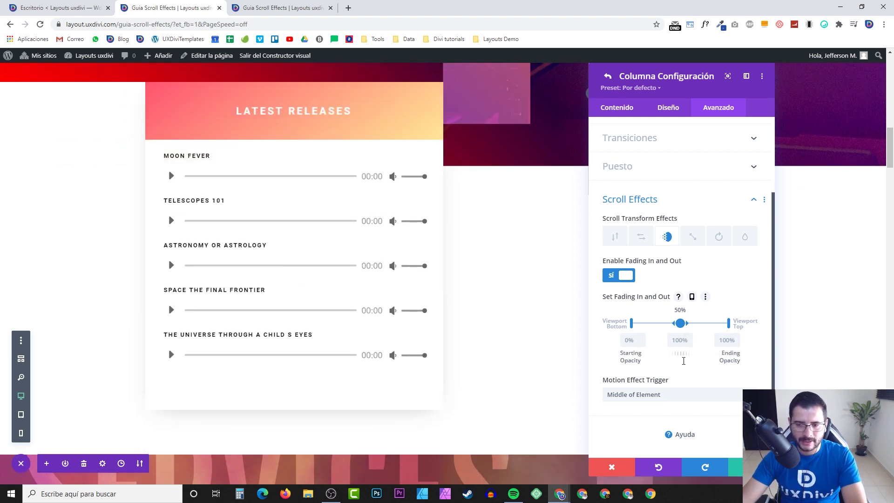
pyautogui.scroll(1, 359, 269)
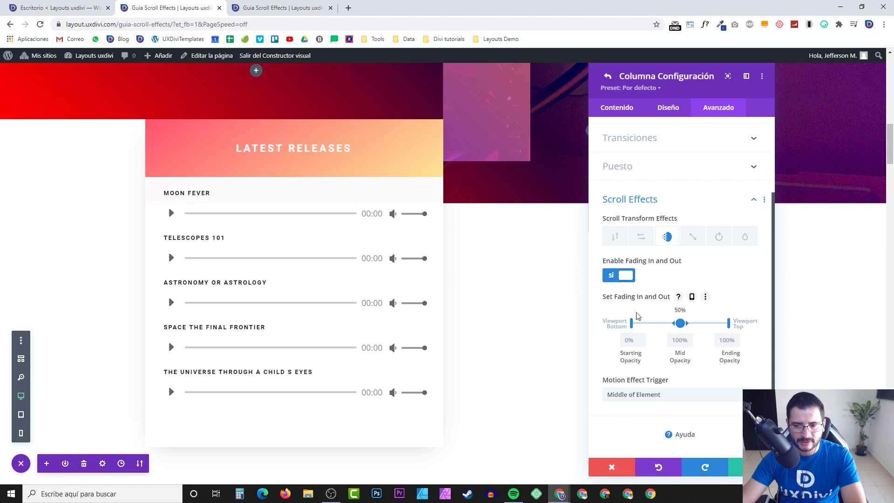
# - Set the ending opacity of the column's fading effect to 0%
pyautogui.scroll(-5, 340, 264)
pyautogui.scroll(5, 339, 262)
pyautogui.scroll(-3, 275, 232)
pyautogui.scroll(3, 237, 182)
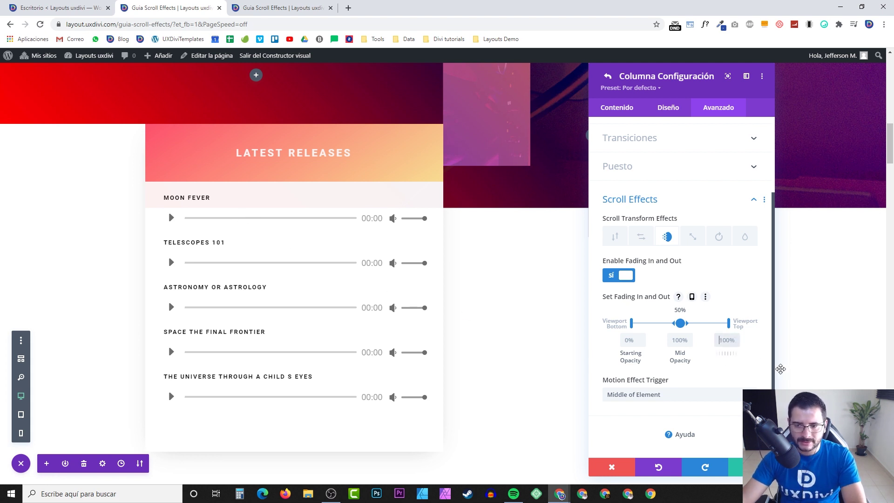
pyautogui.write('0%')
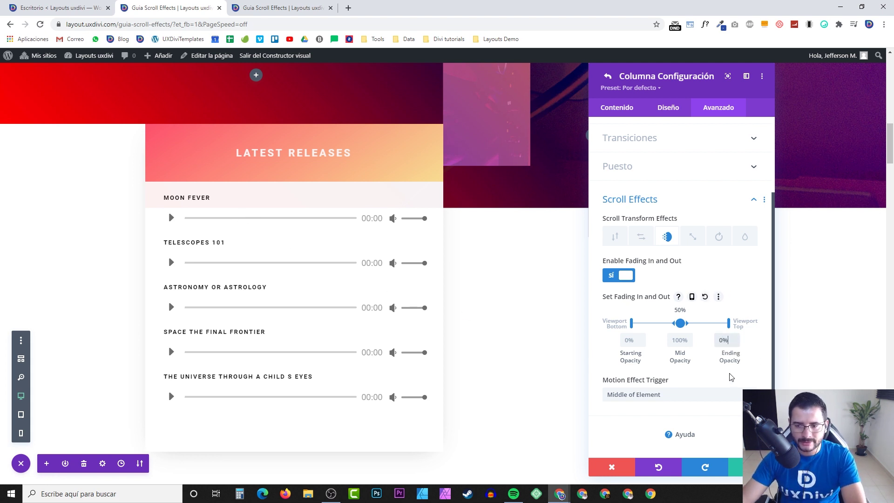
# - Check how the Latest Releases column fades in and back out while scrolling down to the DJ Services section
pyautogui.scroll(12, 409, 294)
pyautogui.scroll(-2, 407, 289)
pyautogui.scroll(-8, 408, 287)
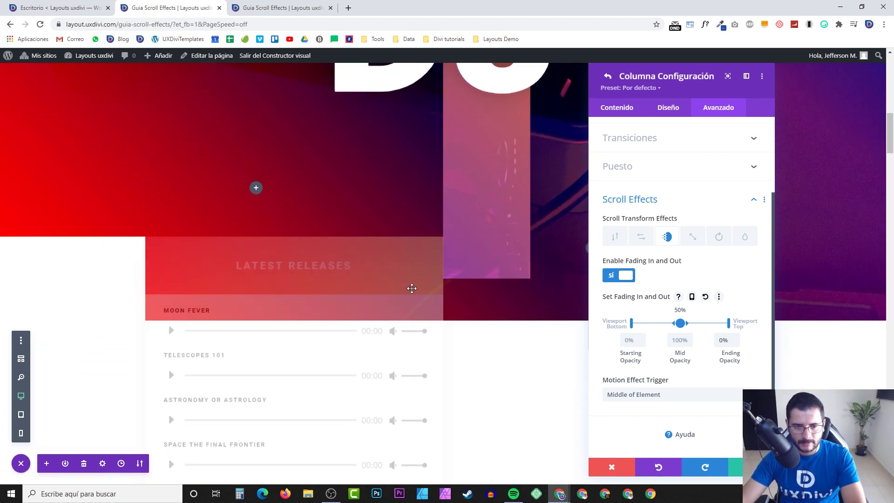
pyautogui.scroll(-1, 413, 294)
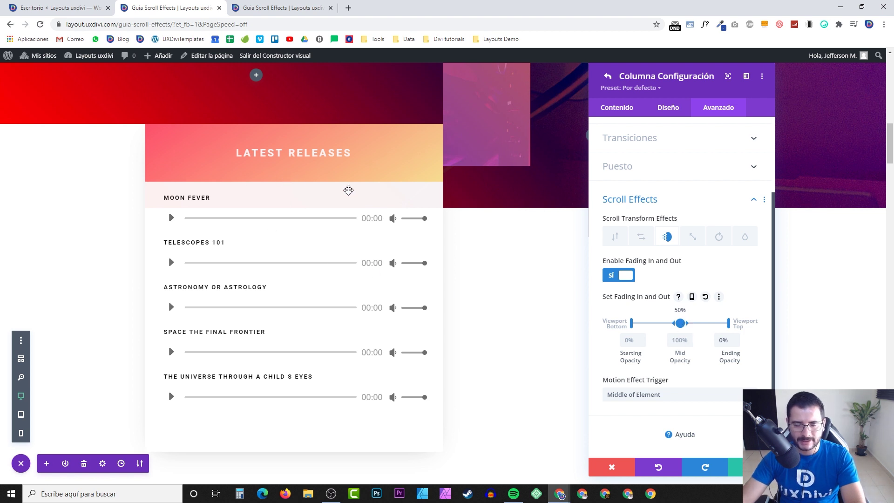
pyautogui.scroll(-5, 331, 222)
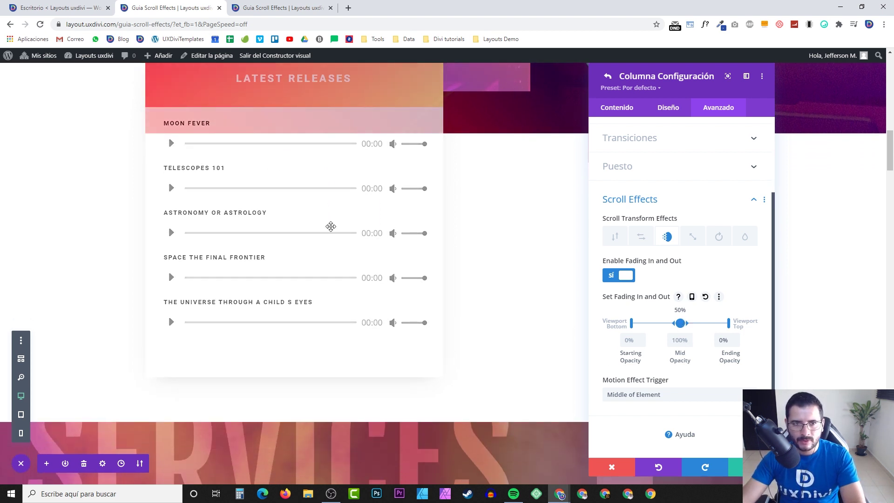
pyautogui.scroll(-3, 331, 233)
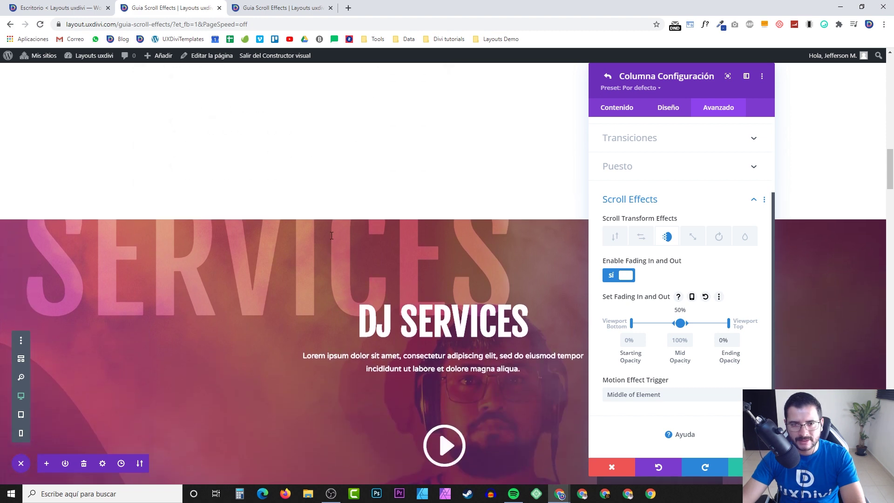
pyautogui.scroll(6, 331, 235)
pyautogui.scroll(-5, 331, 236)
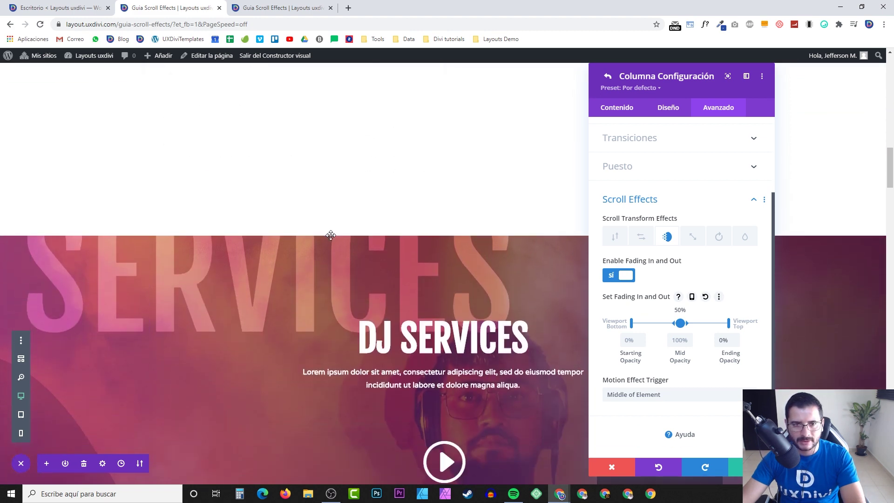
pyautogui.scroll(7, 331, 236)
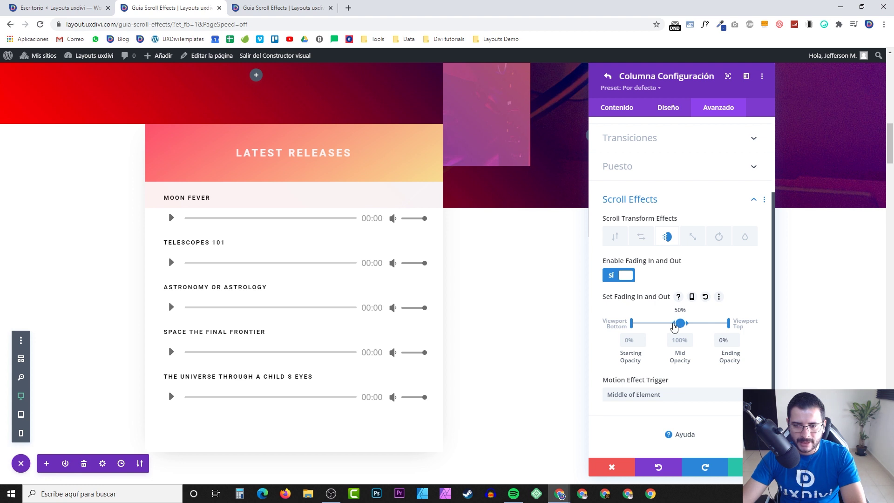
# - Widen the mid opacity range of the column's fading effect to span 31% to 70% of the viewport
pyautogui.moveTo(672, 328); pyautogui.dragTo(699, 326)
pyautogui.scroll(15, 411, 274)
pyautogui.scroll(1, 411, 274)
pyautogui.scroll(-12, 407, 294)
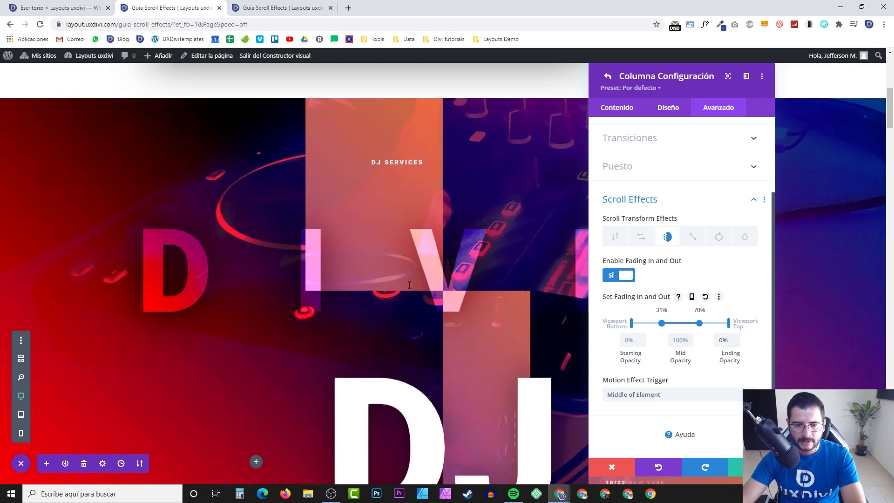
pyautogui.scroll(-3, 409, 283)
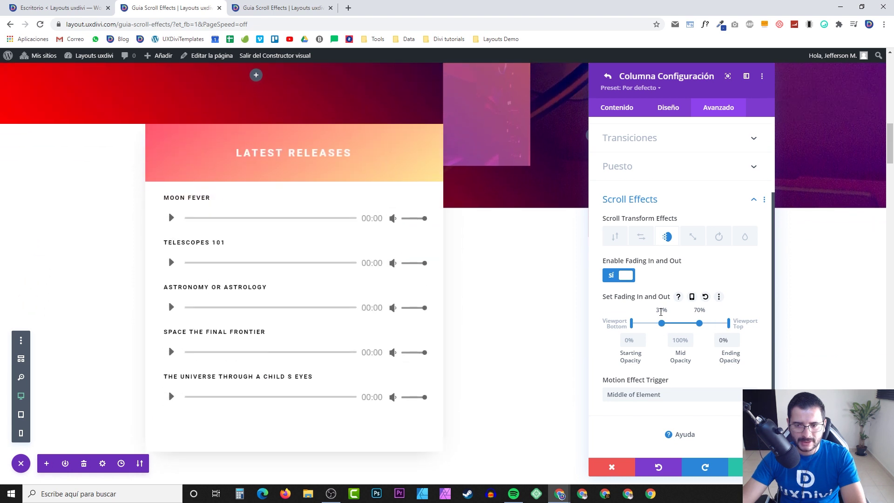
# - Examine the column's fade-out and fade-in on scroll with the widened mid opacity range
pyautogui.scroll(-4, 388, 253)
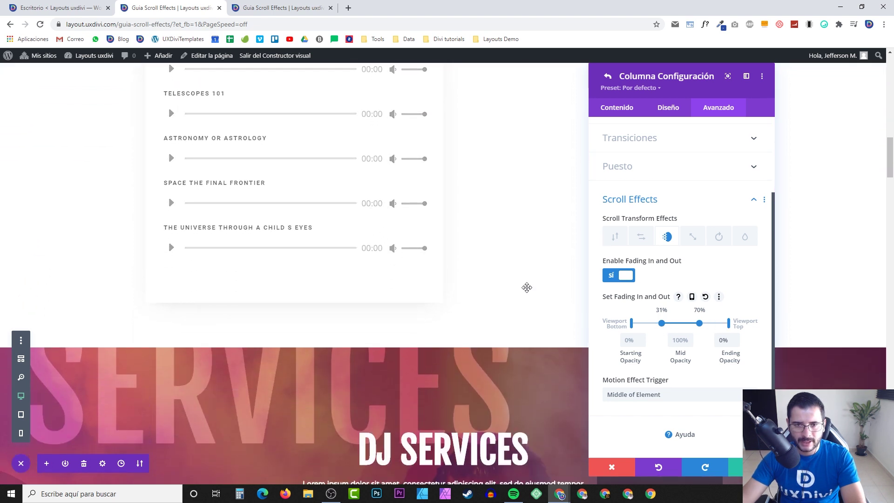
pyautogui.scroll(-5, 465, 252)
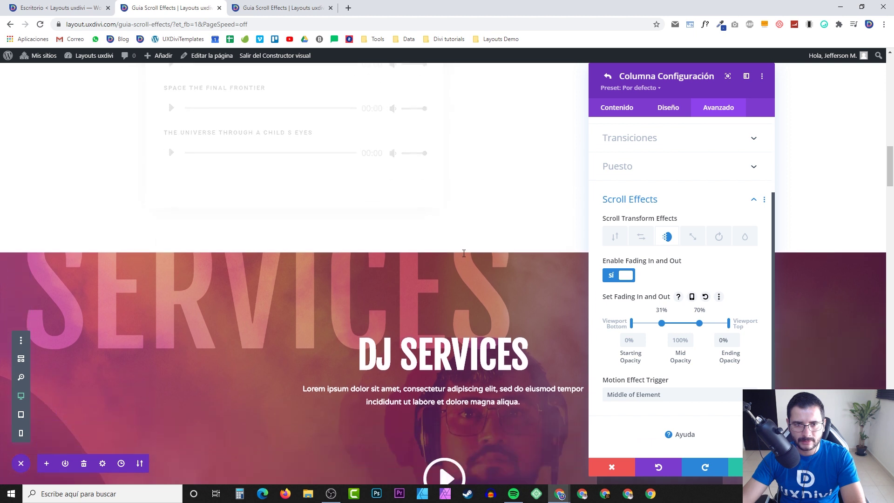
pyautogui.scroll(8, 453, 249)
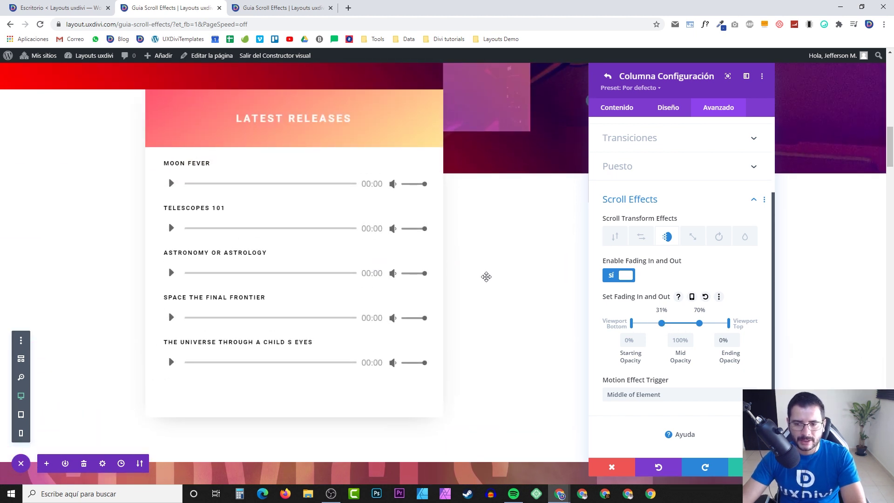
pyautogui.scroll(1, 460, 262)
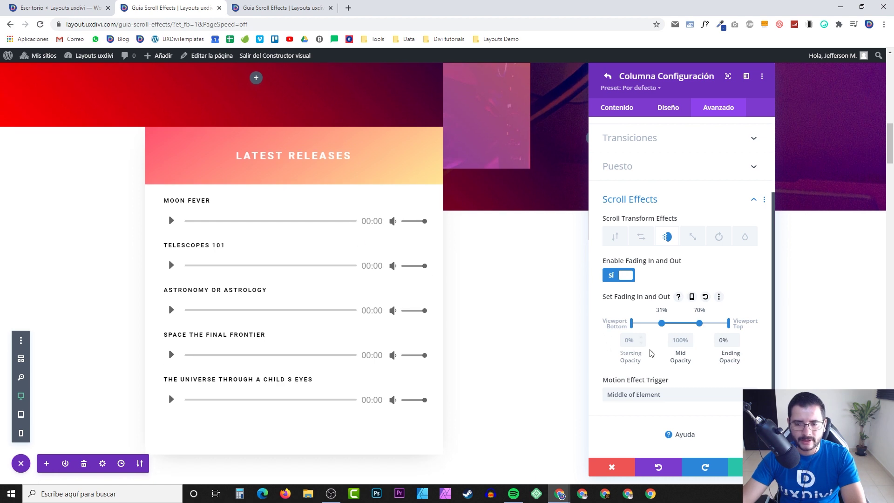
pyautogui.scroll(8, 401, 281)
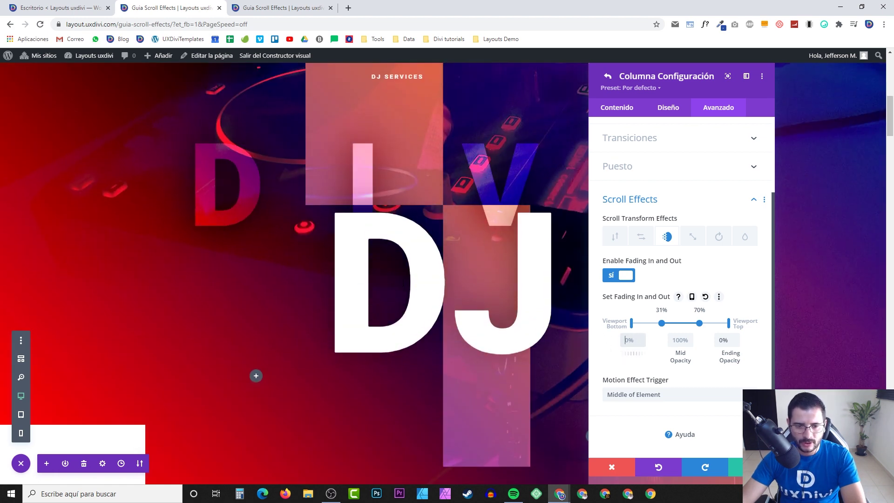
pyautogui.scroll(-2, 270, 299)
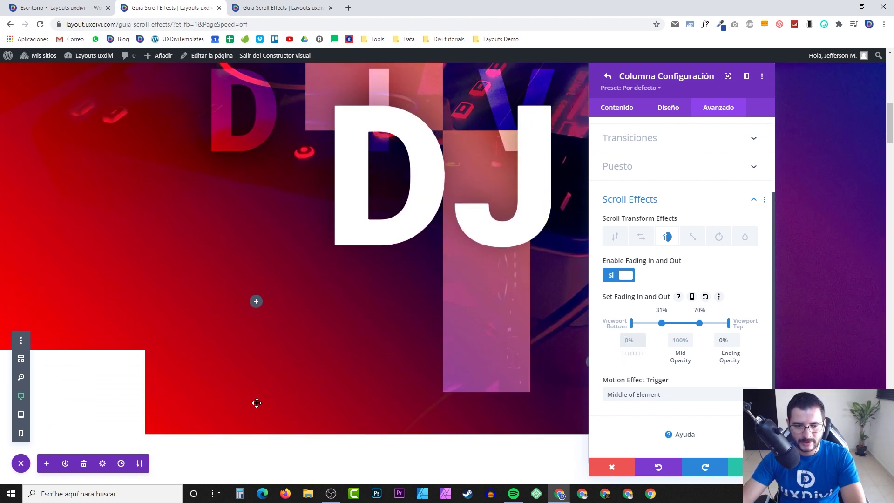
# - Set the column's fading effect to a starting opacity of 30% and an ending opacity of 50%
pyautogui.click(633, 341)
pyautogui.write('30')
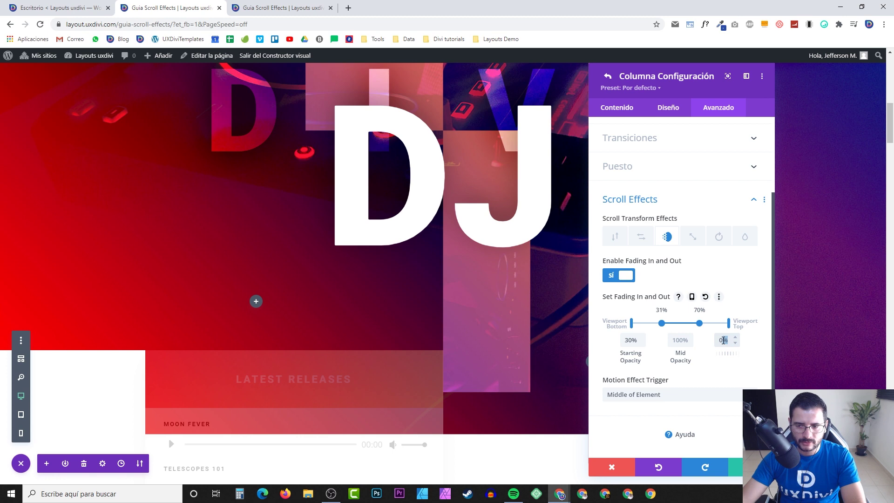
pyautogui.write('50')
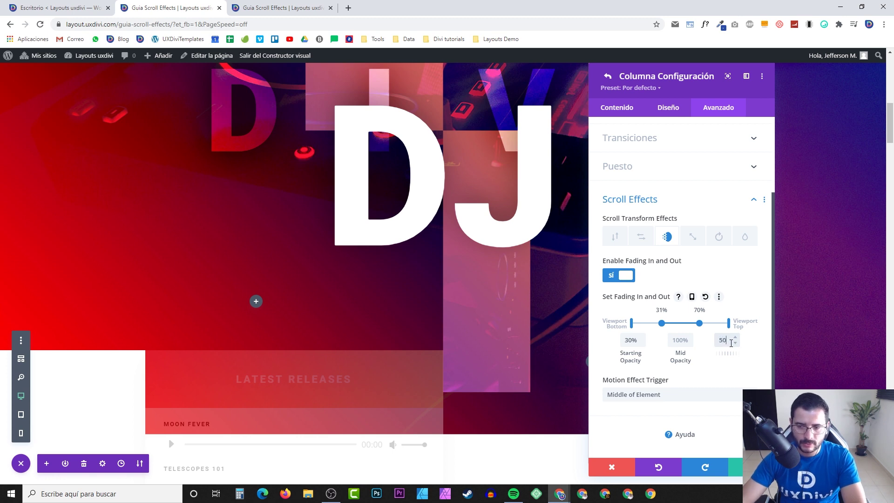
# - Examine how the Latest Releases column fades between the hero and the DJ Services section with partial start and end opacities
pyautogui.scroll(5, 263, 280)
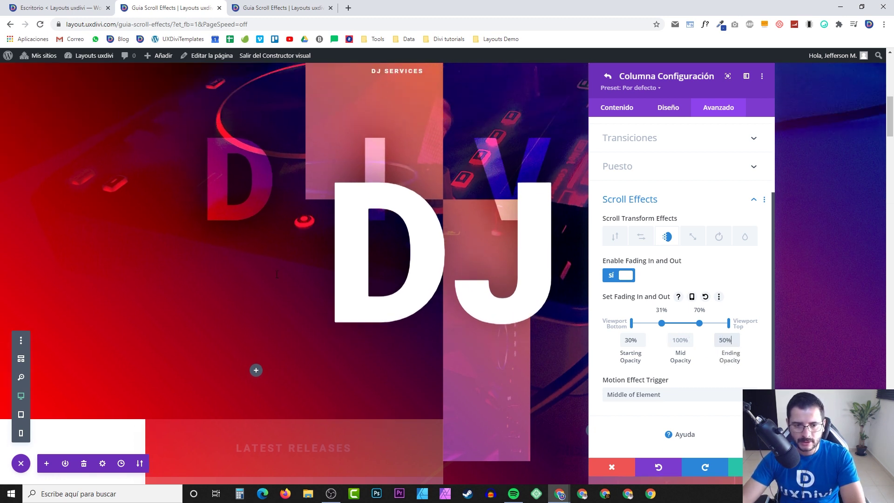
pyautogui.scroll(-5, 267, 269)
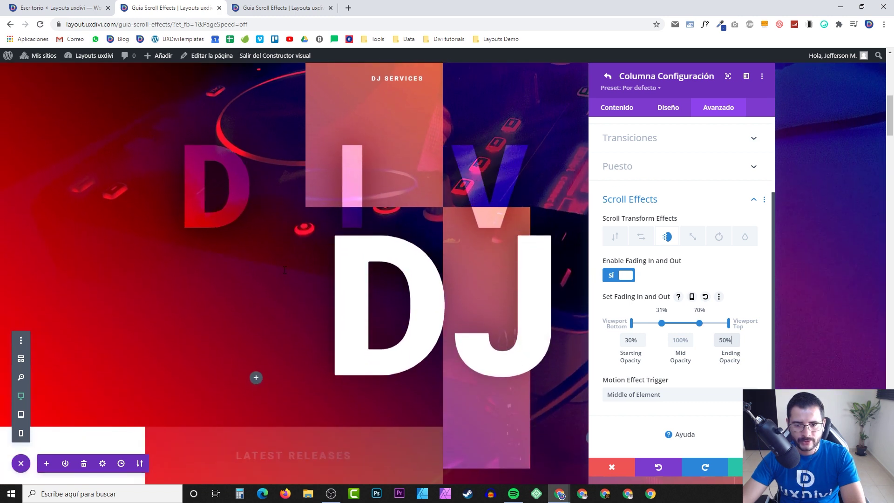
pyautogui.scroll(5, 279, 280)
pyautogui.scroll(-10, 312, 239)
pyautogui.scroll(5, 312, 239)
pyautogui.scroll(-2, 365, 416)
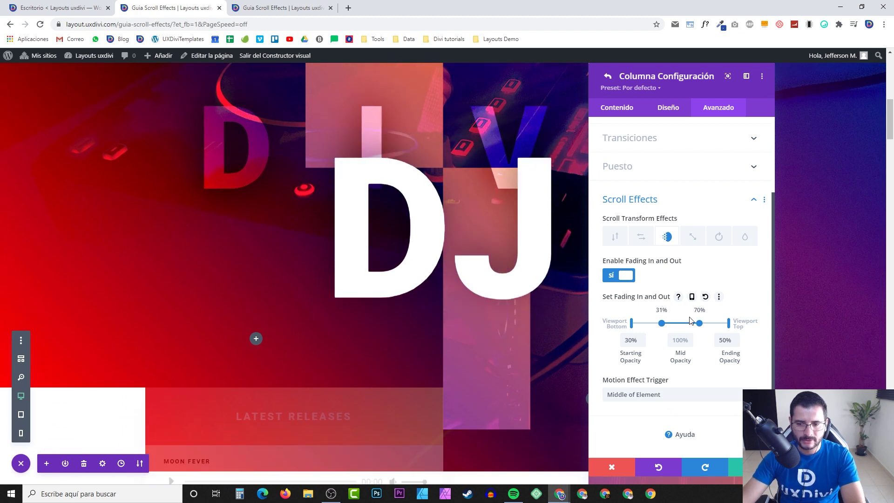
pyautogui.scroll(-6, 206, 264)
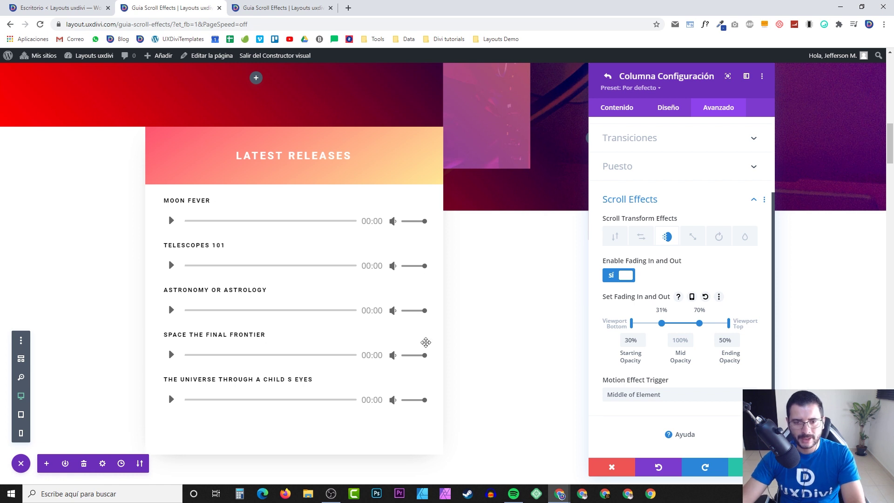
pyautogui.scroll(-5, 286, 206)
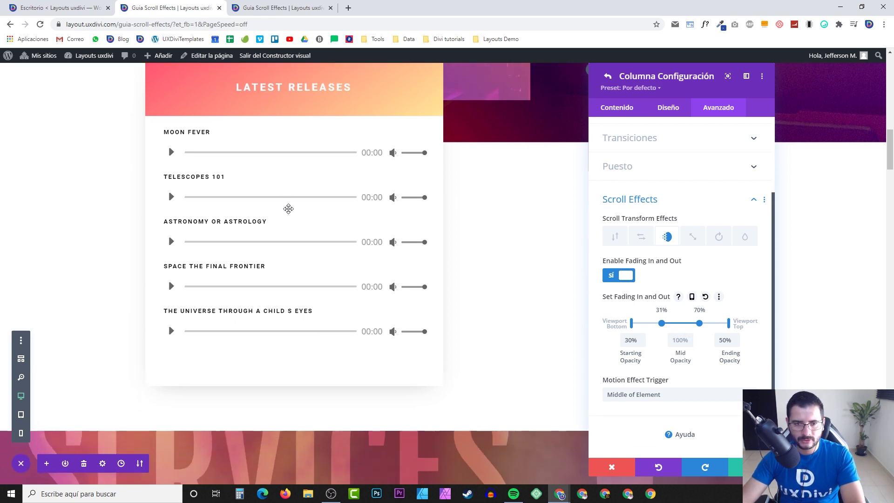
pyautogui.scroll(-1, 297, 214)
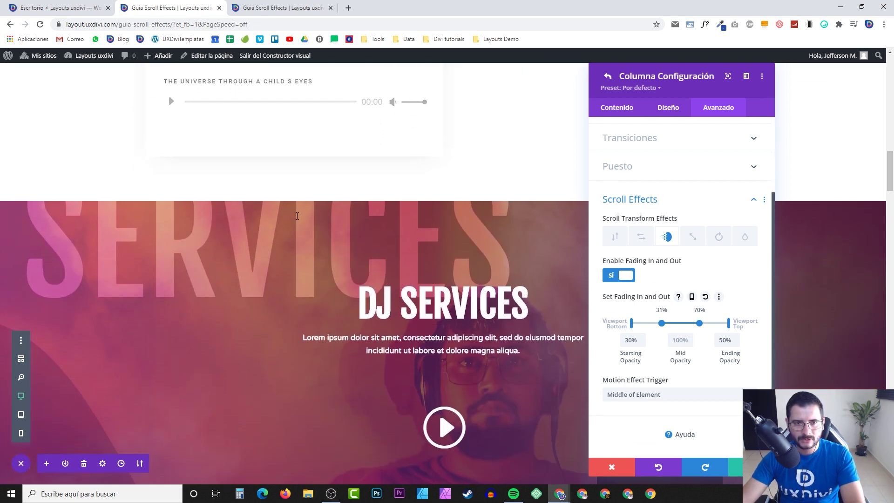
pyautogui.scroll(1, 298, 211)
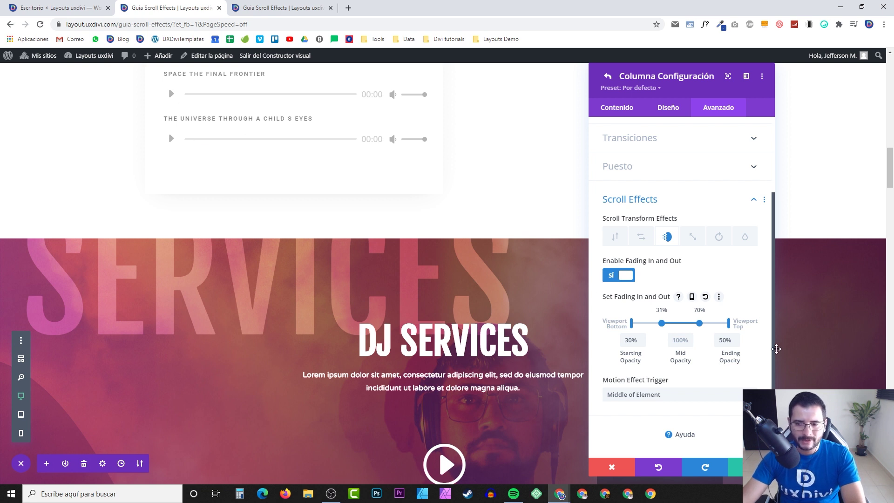
pyautogui.scroll(-1, 251, 175)
pyautogui.scroll(5, 252, 216)
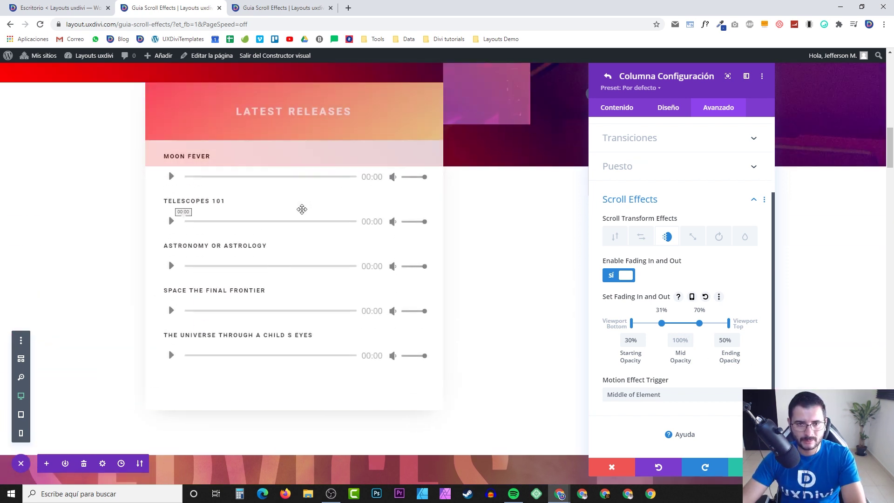
pyautogui.scroll(3, 301, 207)
# - Reset the column's starting and ending opacity to 0% and check the fade between the hero and DJ Services sections
pyautogui.write('0')
pyautogui.click(724, 340)
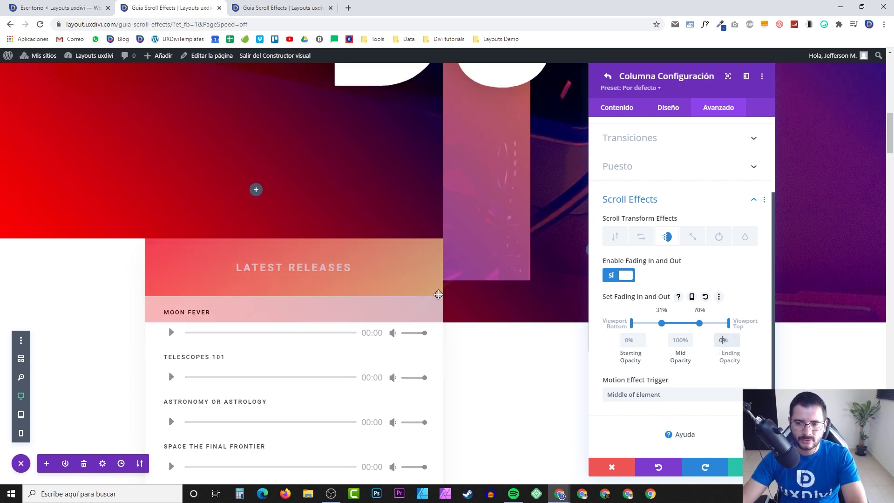
pyautogui.scroll(5, 296, 246)
pyautogui.scroll(-7, 296, 247)
pyautogui.scroll(-3, 295, 248)
pyautogui.scroll(2, 274, 231)
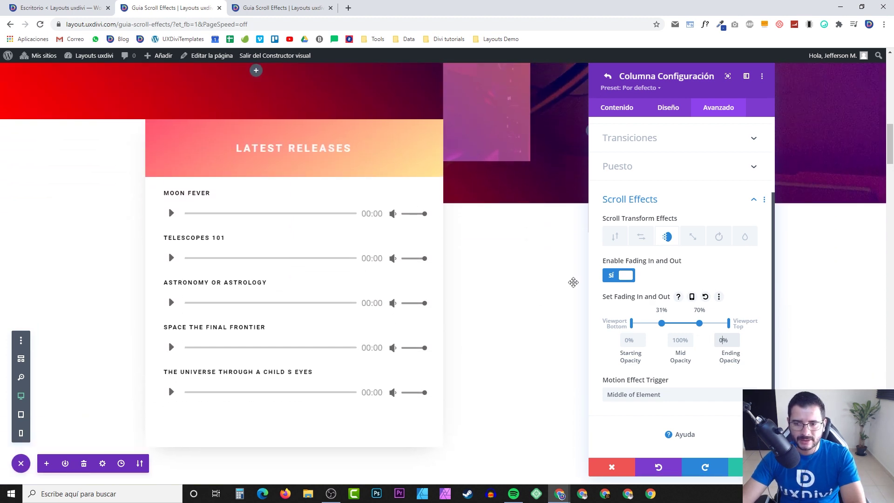
pyautogui.scroll(-2, 199, 234)
pyautogui.scroll(-9, 199, 234)
pyautogui.scroll(12, 286, 242)
pyautogui.scroll(-4, 287, 244)
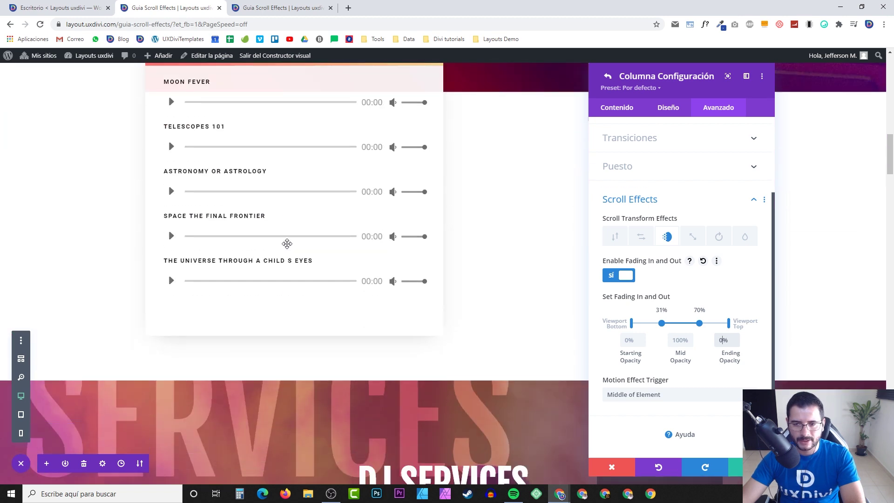
# - Save the column and row settings and check the Latest Releases fade on the page down to DJ Services
pyautogui.click(578, 337)
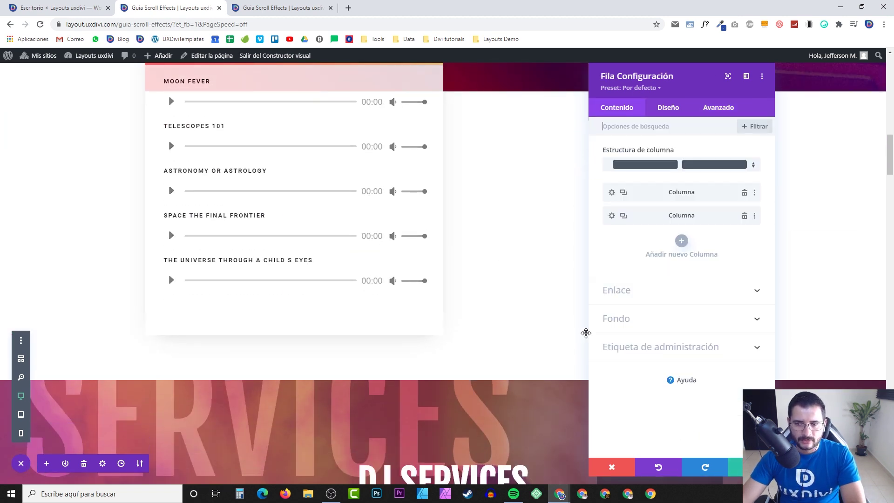
pyautogui.click(740, 464)
pyautogui.scroll(8, 369, 267)
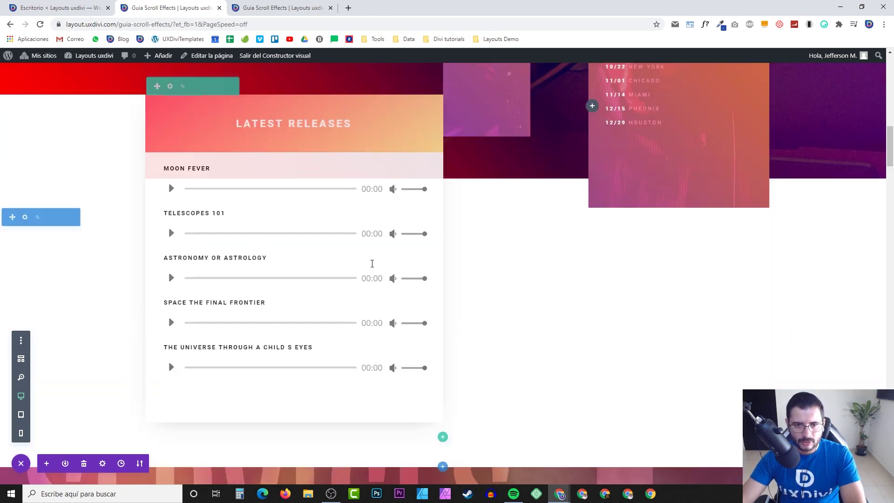
pyautogui.scroll(-10, 292, 215)
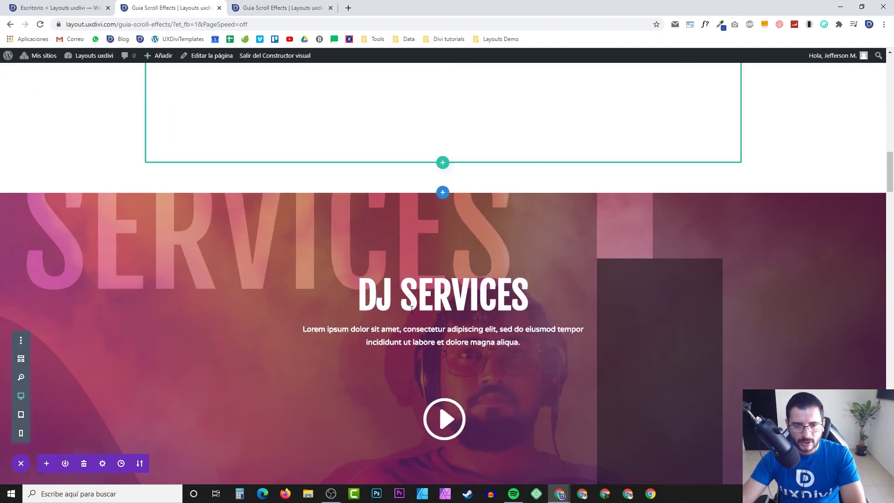
# - Look through the Music, Video and Services sections in wireframe view, inspecting the first text module of the Services section
pyautogui.moveTo(422, 305)
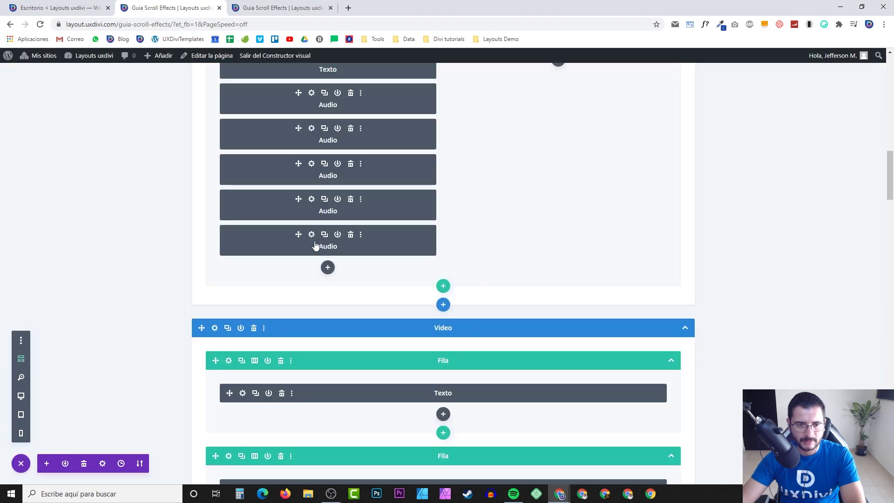
pyautogui.scroll(-4, 403, 259)
pyautogui.scroll(8, 405, 259)
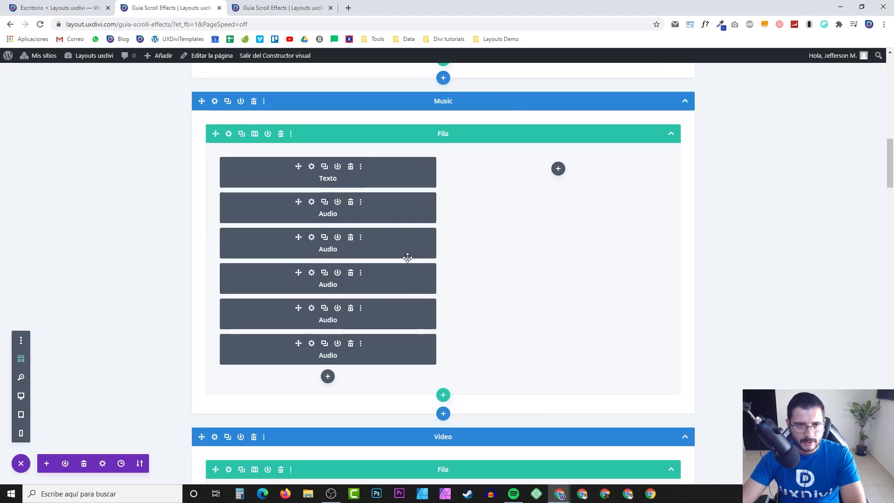
pyautogui.scroll(8, 409, 256)
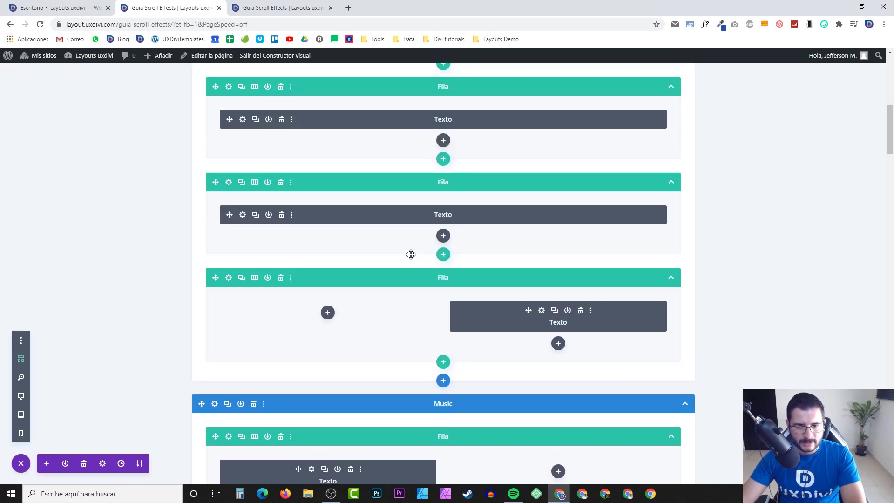
pyautogui.scroll(-12, 413, 253)
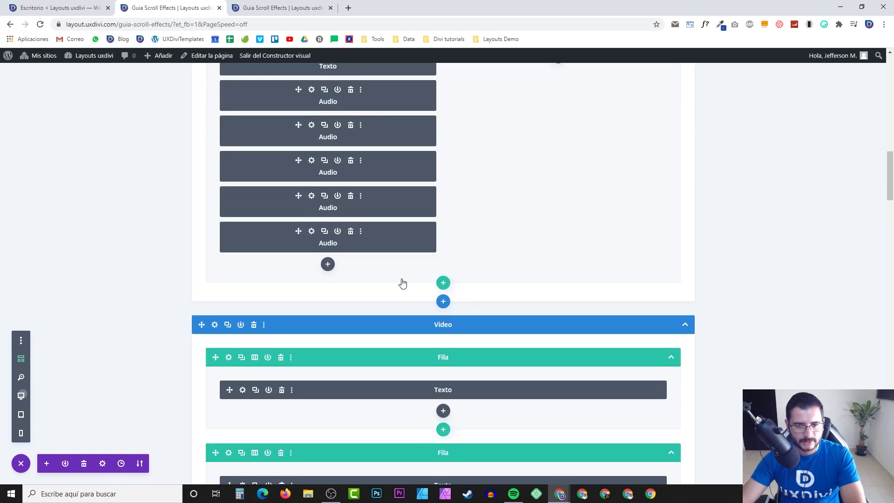
pyautogui.scroll(8, 454, 293)
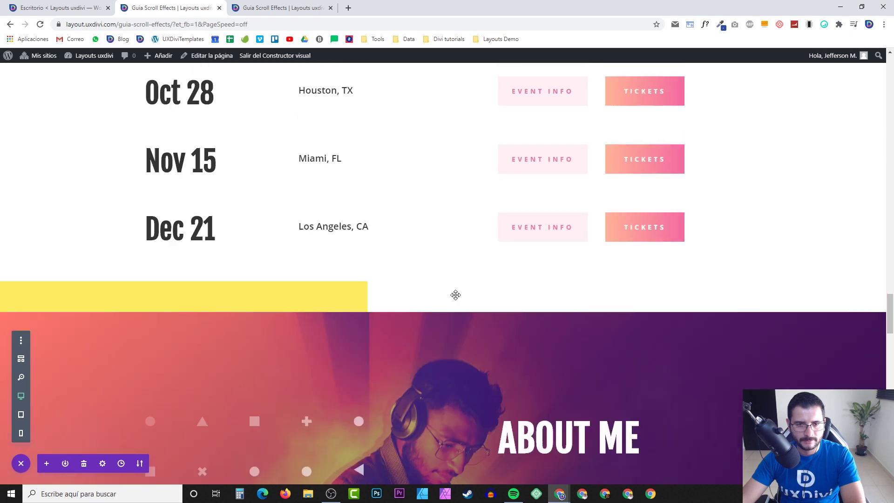
pyautogui.scroll(12, 454, 293)
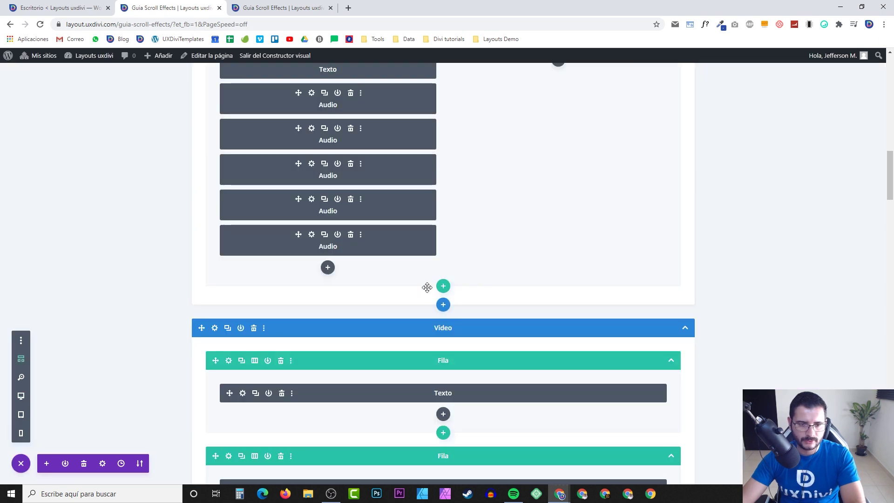
pyautogui.scroll(-4, 427, 322)
pyautogui.scroll(-6, 436, 321)
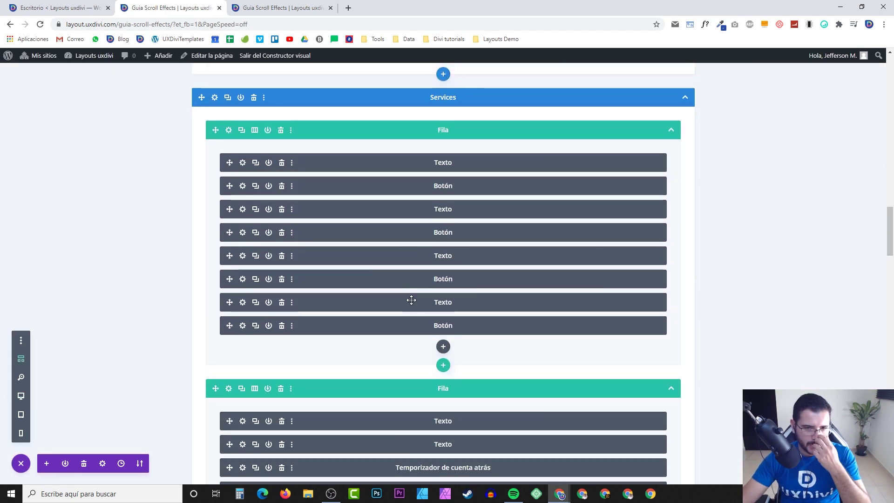
pyautogui.click(242, 162)
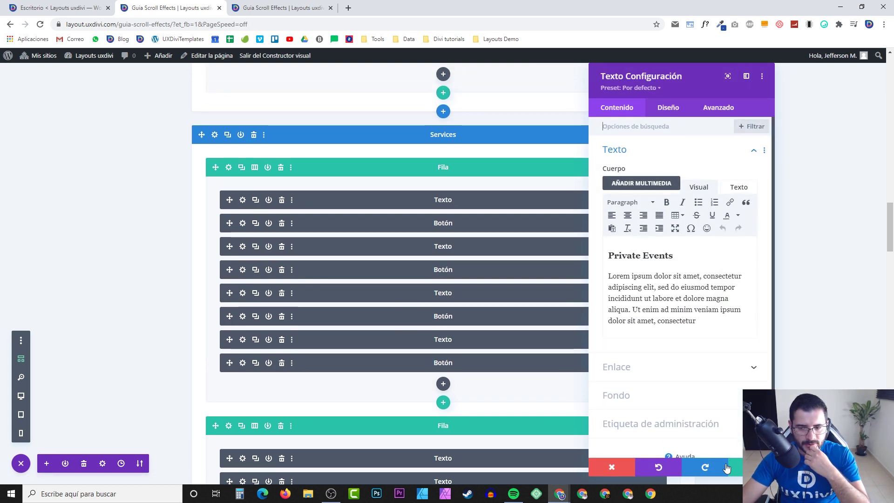
pyautogui.click(731, 466)
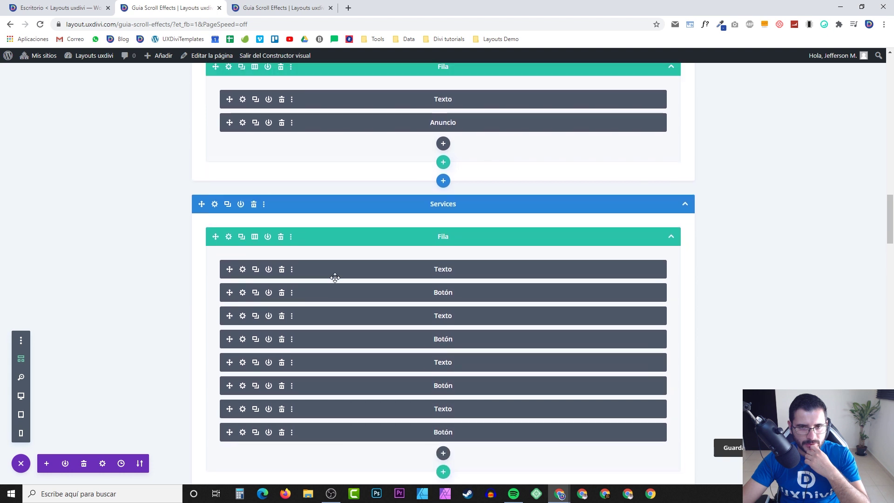
# - Clear the top margin of the Services text module in the Video section and return to the desktop view
pyautogui.scroll(4, 335, 278)
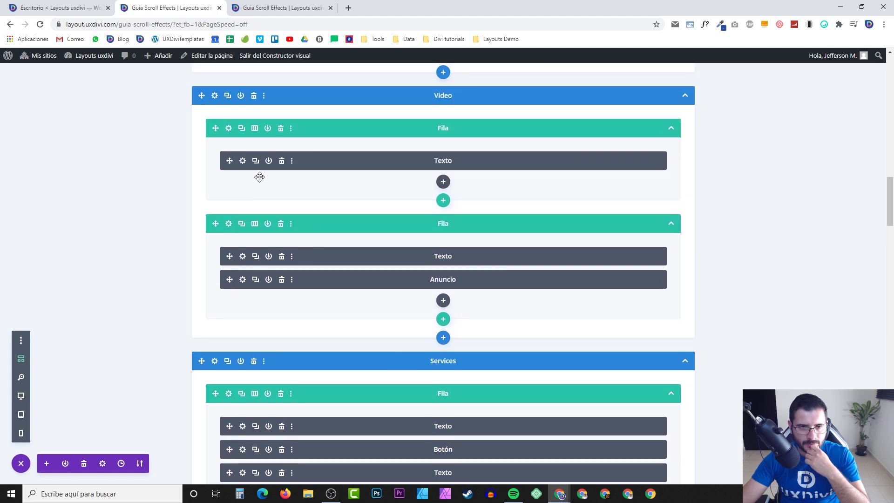
pyautogui.click(243, 161)
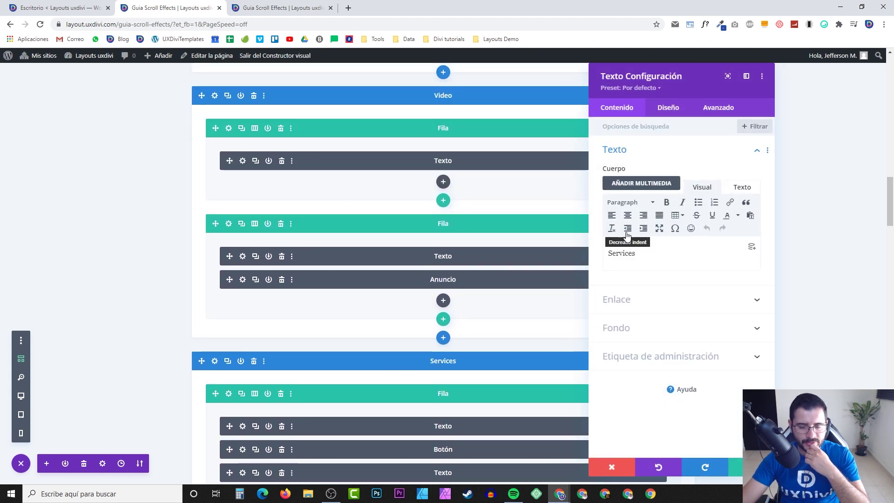
pyautogui.click(667, 109)
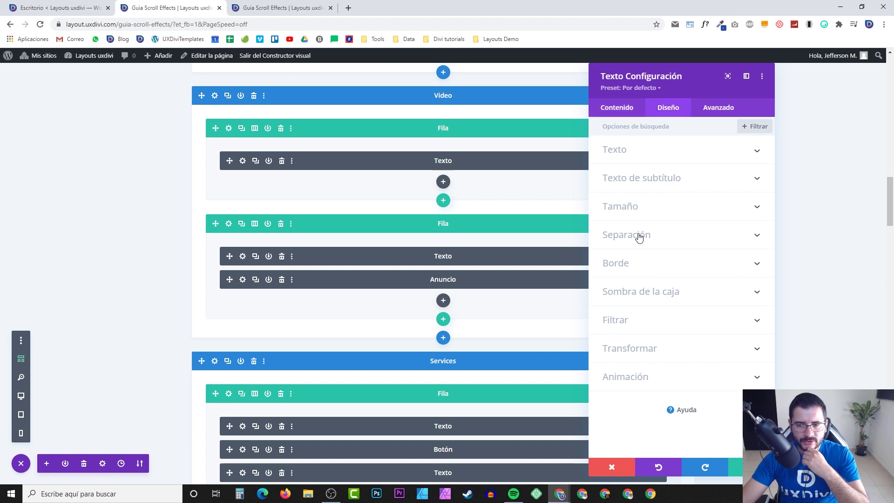
pyautogui.click(643, 243)
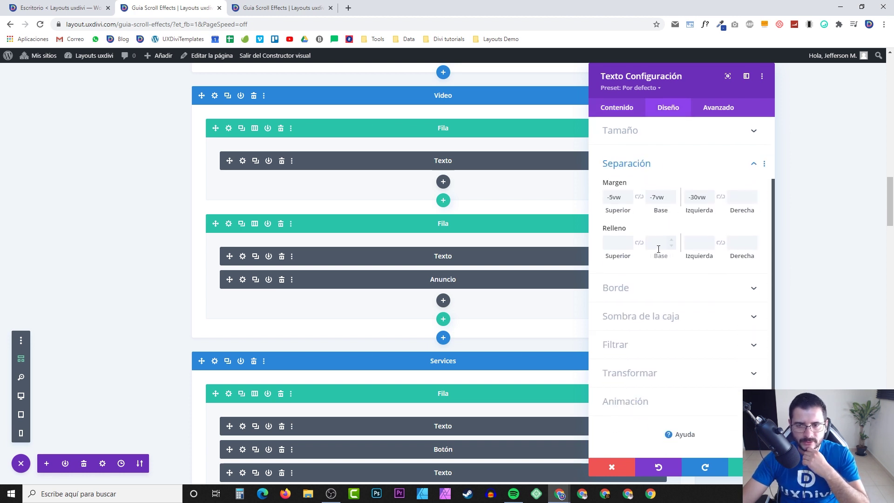
pyautogui.doubleClick(619, 198)
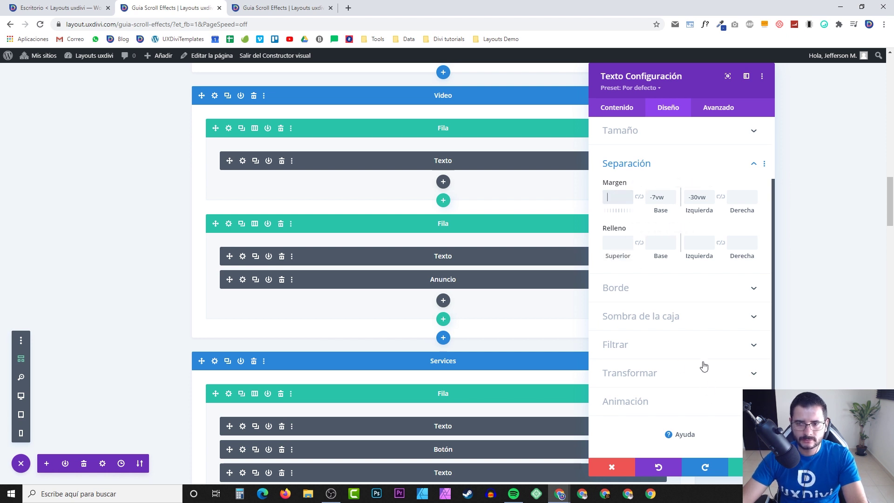
pyautogui.press('Escape')
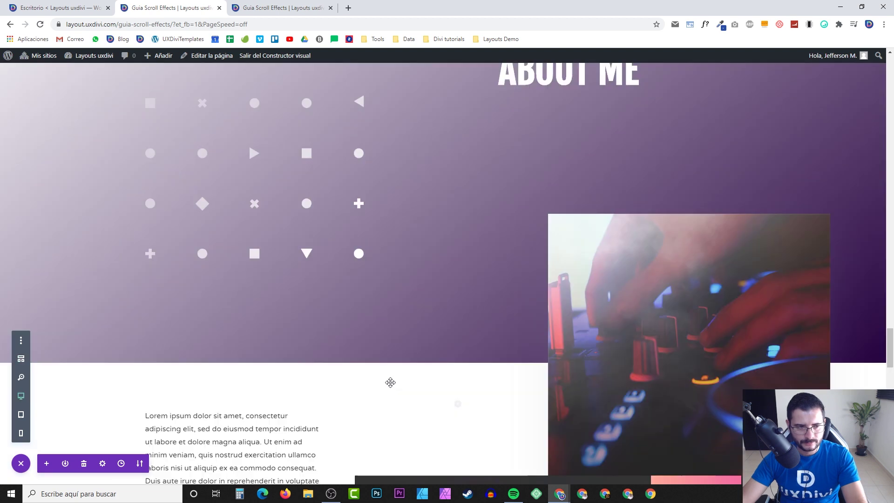
# - Enable Scaling Up and Down in the scroll effects of the large Services text module above DJ Services
pyautogui.scroll(-20, 309, 376)
pyautogui.scroll(20, 310, 376)
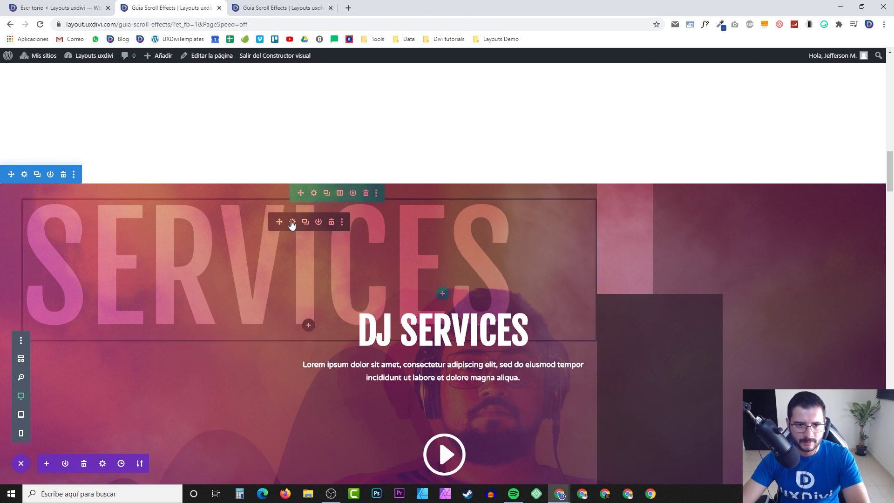
pyautogui.scroll(-1, 282, 282)
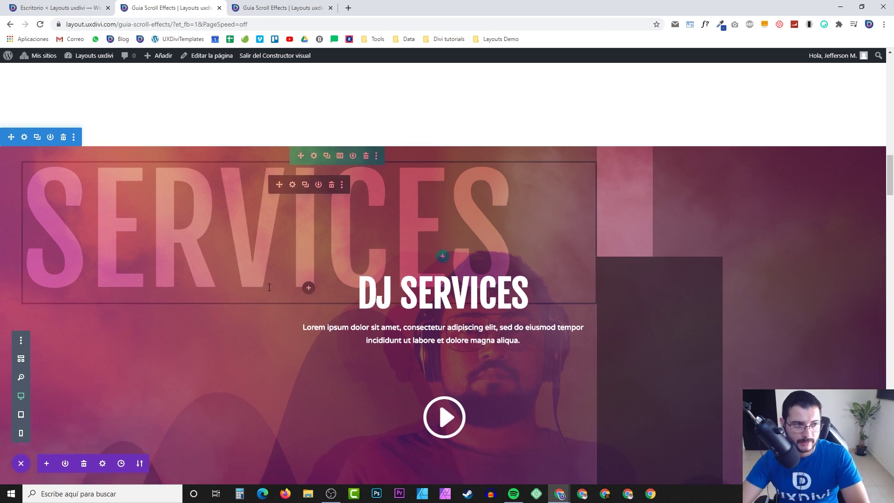
pyautogui.scroll(2, 273, 268)
pyautogui.scroll(-3, 261, 269)
pyautogui.scroll(2, 289, 265)
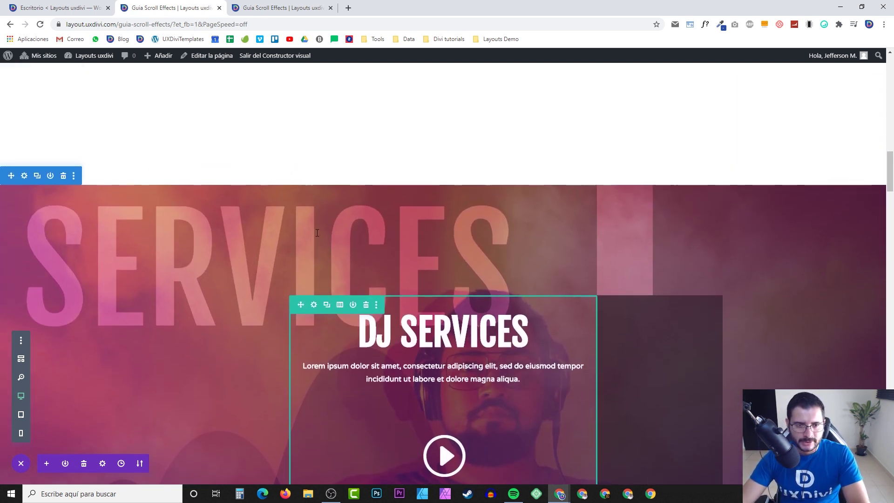
pyautogui.click(292, 223)
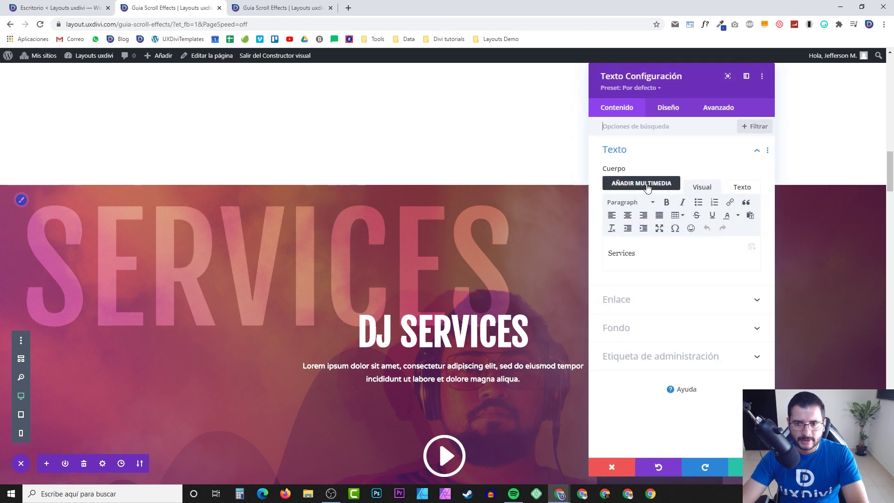
pyautogui.click(675, 114)
pyautogui.click(720, 110)
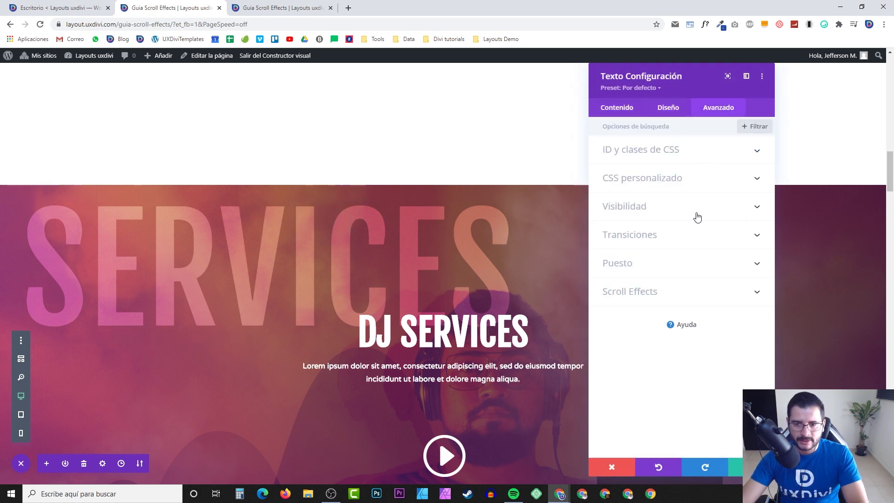
pyautogui.click(644, 293)
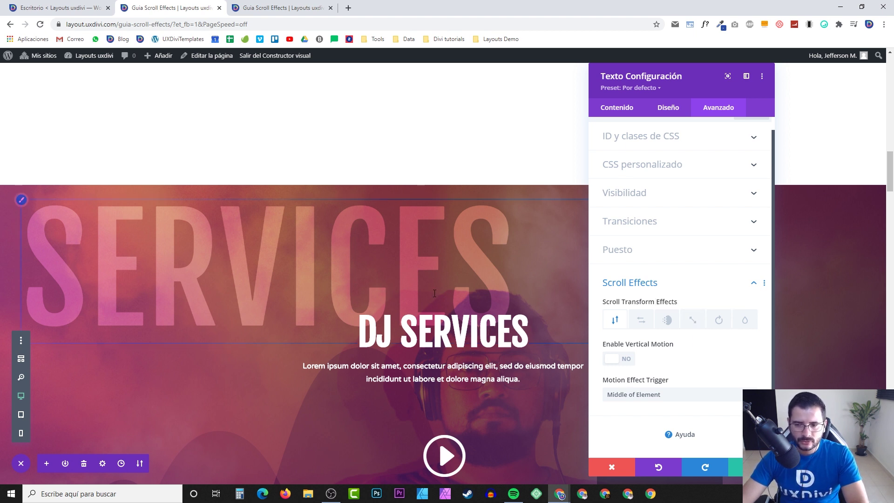
pyautogui.click(694, 322)
pyautogui.click(613, 359)
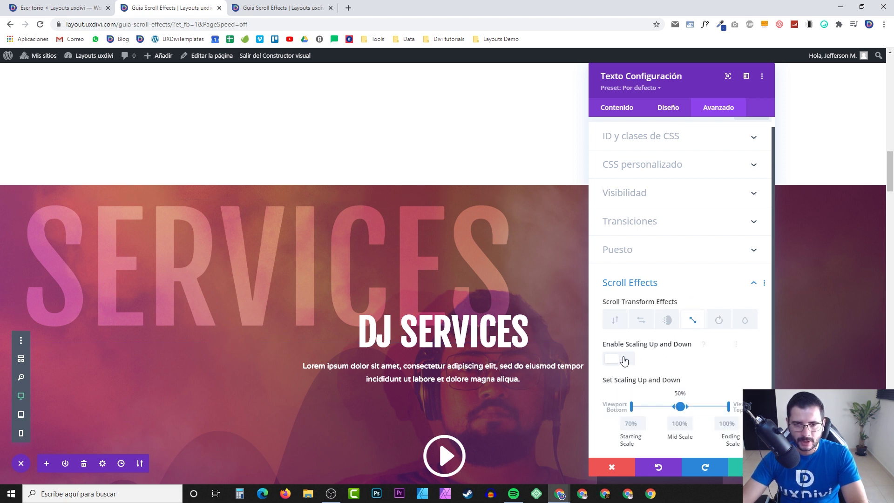
# - Examine how the Services heading scales with the default settings between the Latest Releases and DJ Services areas
pyautogui.scroll(-5, 376, 259)
pyautogui.scroll(15, 375, 259)
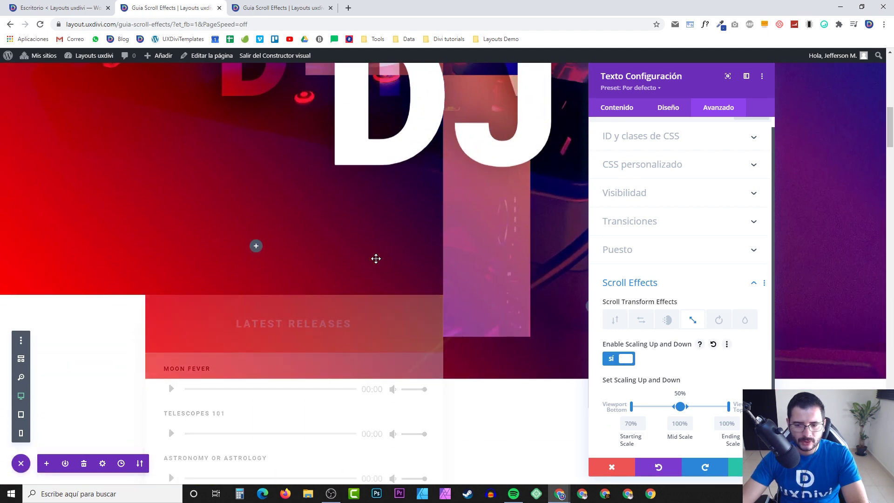
pyautogui.scroll(-5, 376, 259)
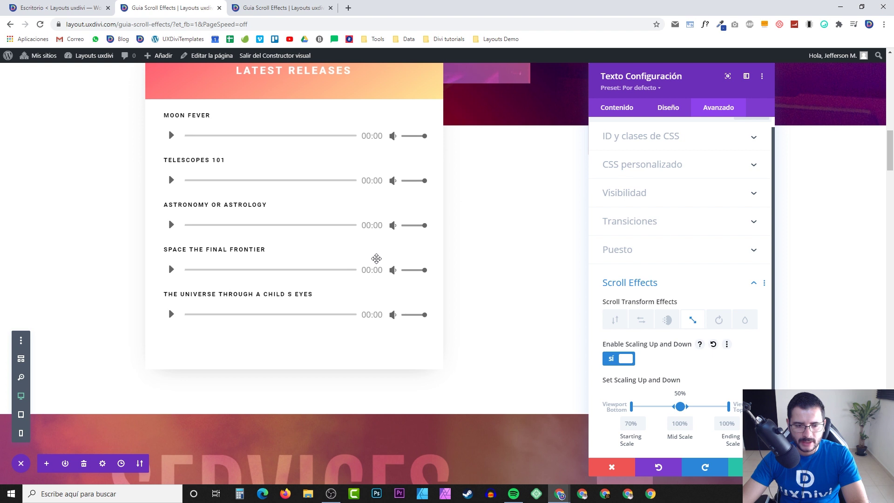
pyautogui.scroll(-2, 377, 259)
pyautogui.scroll(-5, 376, 259)
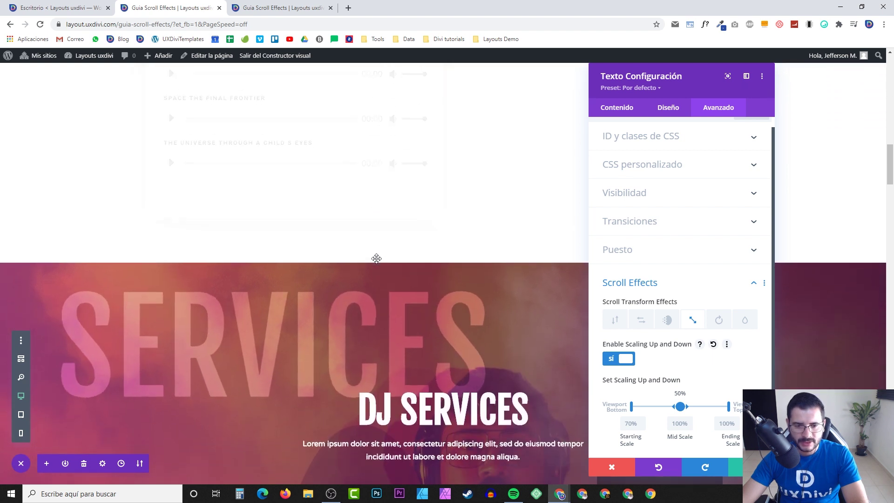
pyautogui.scroll(3, 378, 259)
pyautogui.scroll(4, 377, 259)
pyautogui.scroll(-5, 377, 259)
pyautogui.scroll(2, 377, 258)
pyautogui.scroll(4, 376, 259)
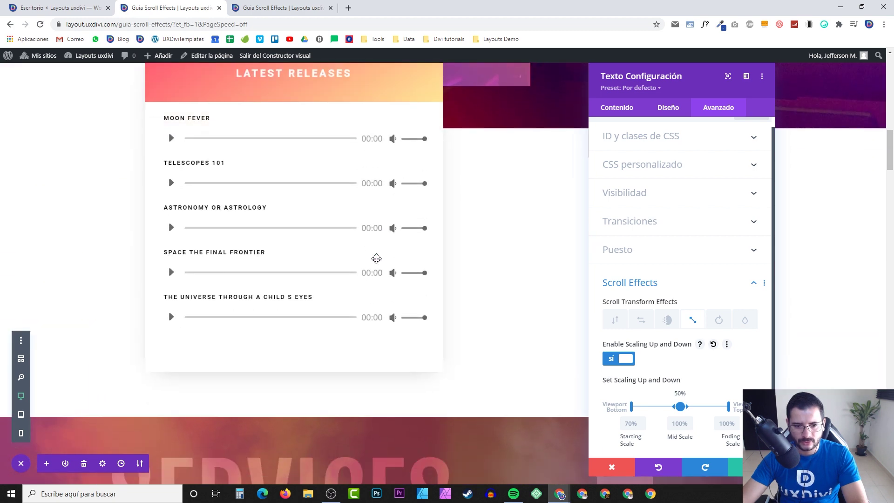
pyautogui.scroll(-6, 376, 256)
pyautogui.scroll(-1, 679, 341)
pyautogui.scroll(-2, 679, 341)
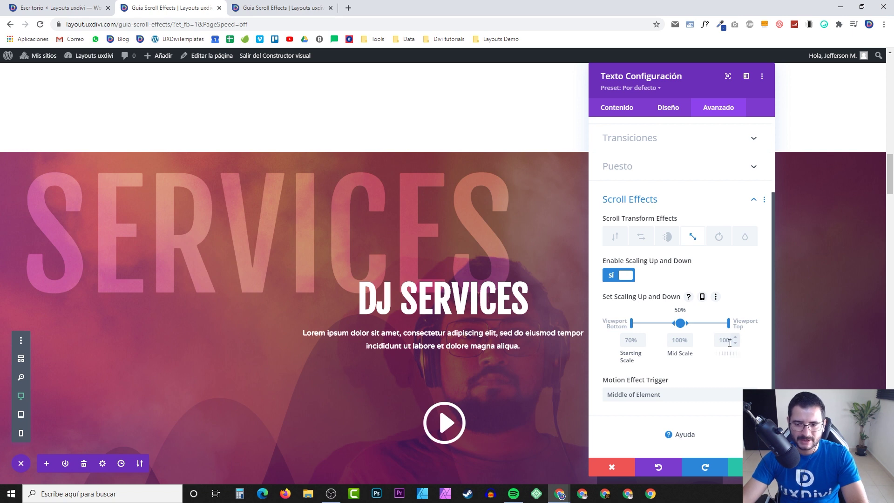
pyautogui.scroll(6, 347, 256)
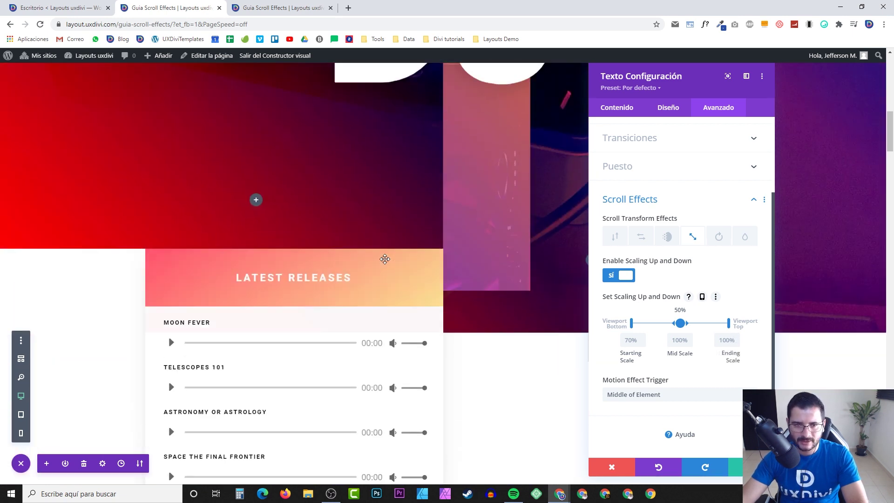
pyautogui.scroll(-5, 256, 182)
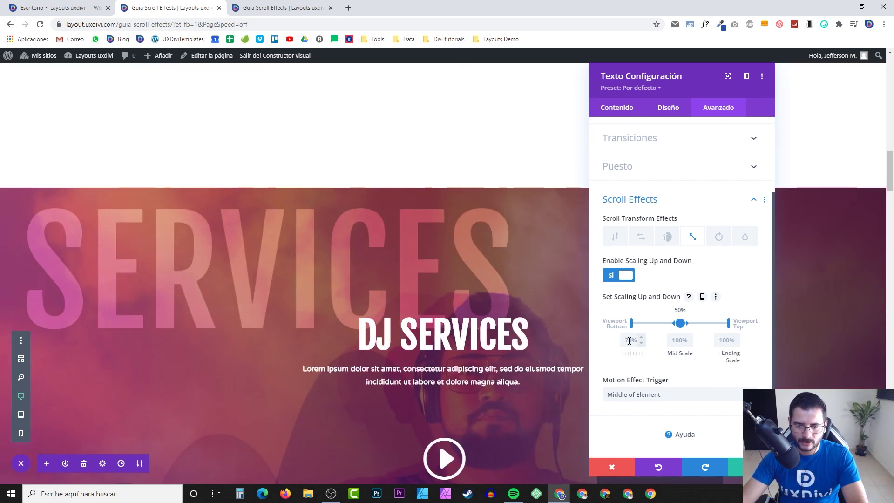
# - Set the Services heading's starting scale to 10%, mid scale to 150% and ending scale to 70%
pyautogui.press('Return')
pyautogui.click(684, 341)
pyautogui.write('150')
pyautogui.press('Return')
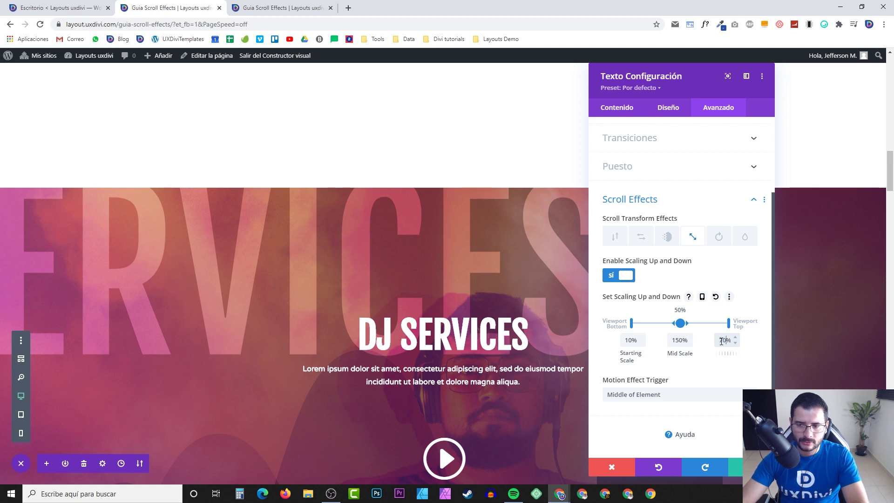
# - Examine how the Services heading grows with the new scale values as its section enters the viewport
pyautogui.scroll(-10, 435, 293)
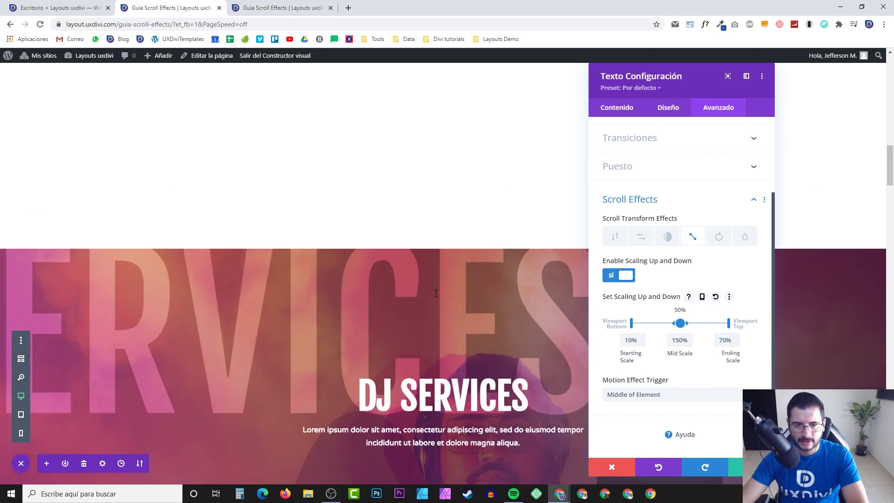
pyautogui.scroll(5, 435, 293)
pyautogui.scroll(-7, 435, 293)
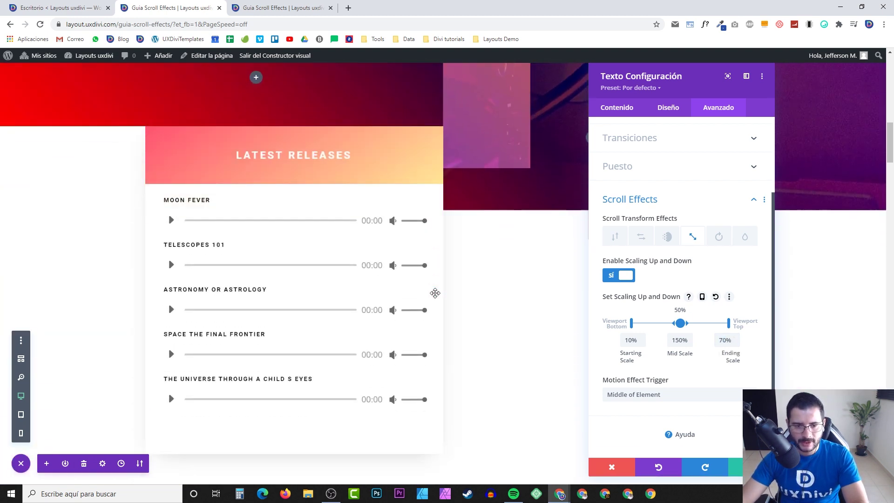
pyautogui.scroll(-2, 435, 292)
pyautogui.scroll(2, 435, 293)
pyautogui.scroll(-1, 435, 293)
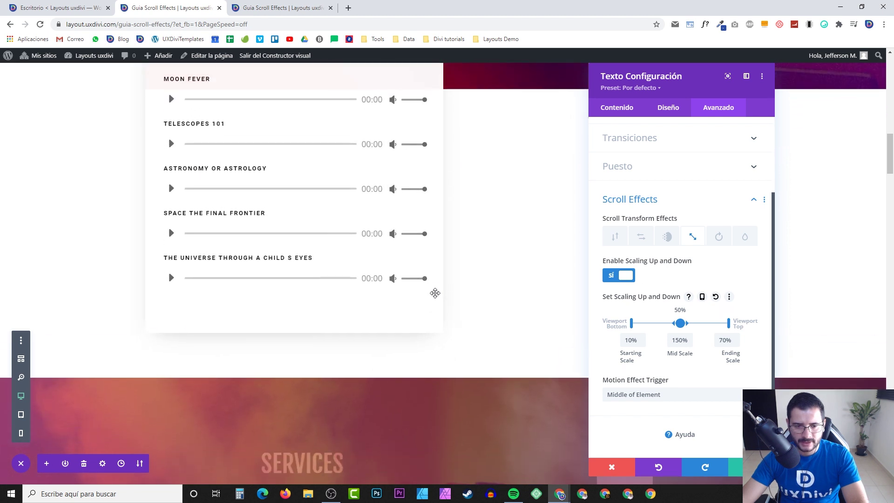
pyautogui.scroll(-1, 435, 293)
pyautogui.scroll(2, 435, 293)
pyautogui.scroll(-2, 435, 293)
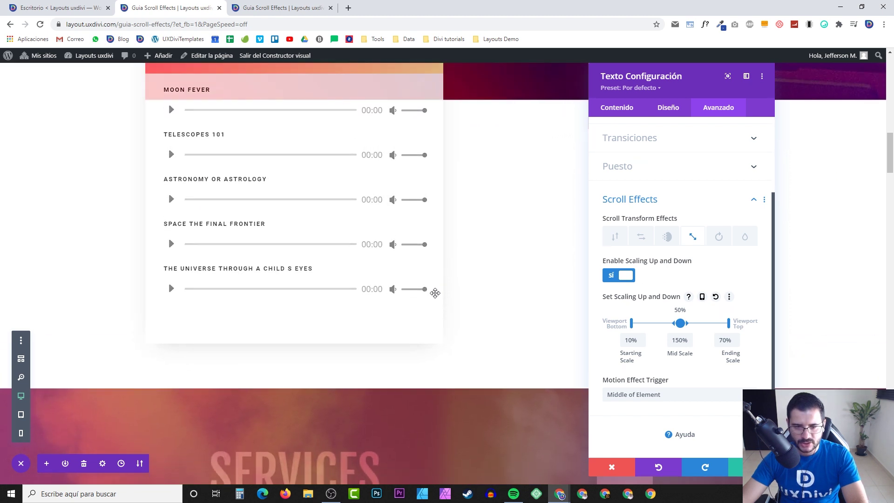
pyautogui.scroll(-1, 435, 293)
pyautogui.scroll(2, 435, 293)
pyautogui.scroll(-2, 435, 293)
pyautogui.scroll(2, 435, 293)
pyautogui.scroll(-3, 363, 315)
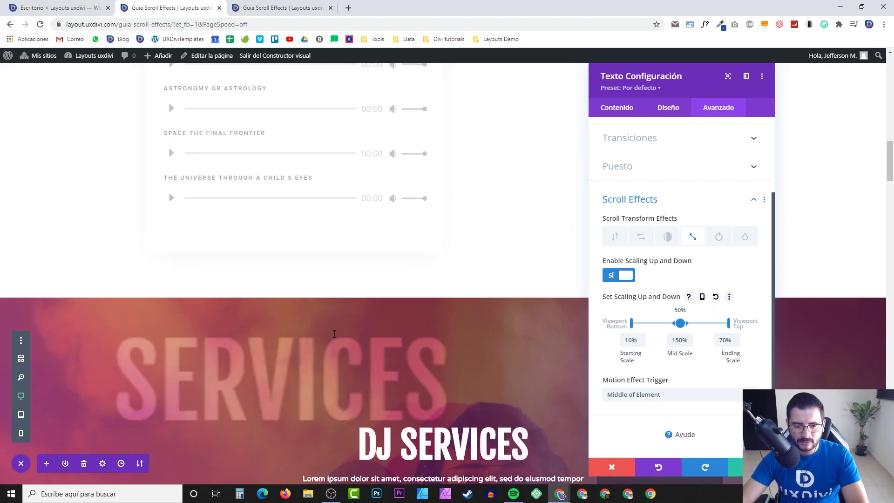
pyautogui.scroll(1, 366, 352)
pyautogui.scroll(-1, 342, 356)
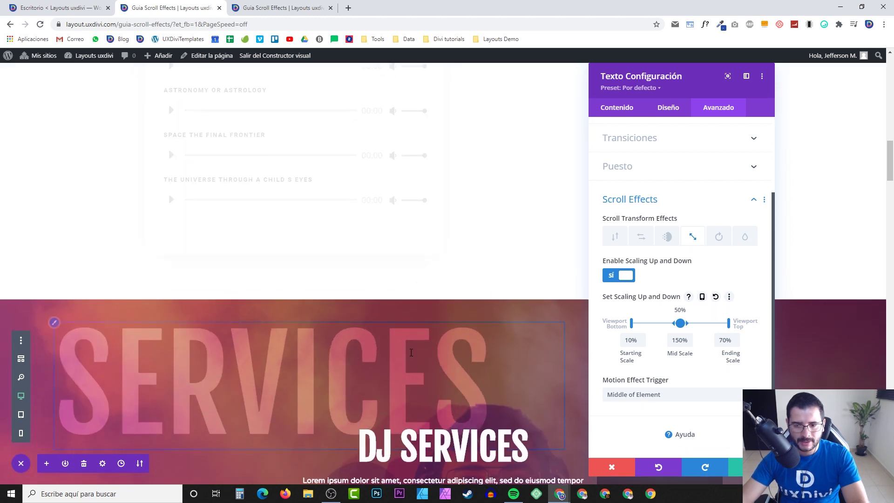
# - Move the starting point of the Services heading's scaling to 20% of the viewport and check the heading's growth
pyautogui.scroll(2, 342, 356)
pyautogui.moveTo(637, 323); pyautogui.dragTo(651, 322)
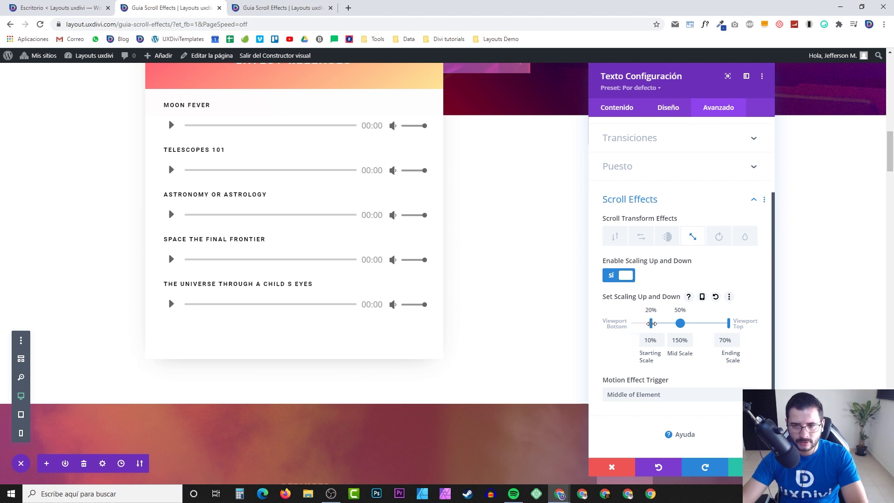
pyautogui.scroll(-2, 381, 276)
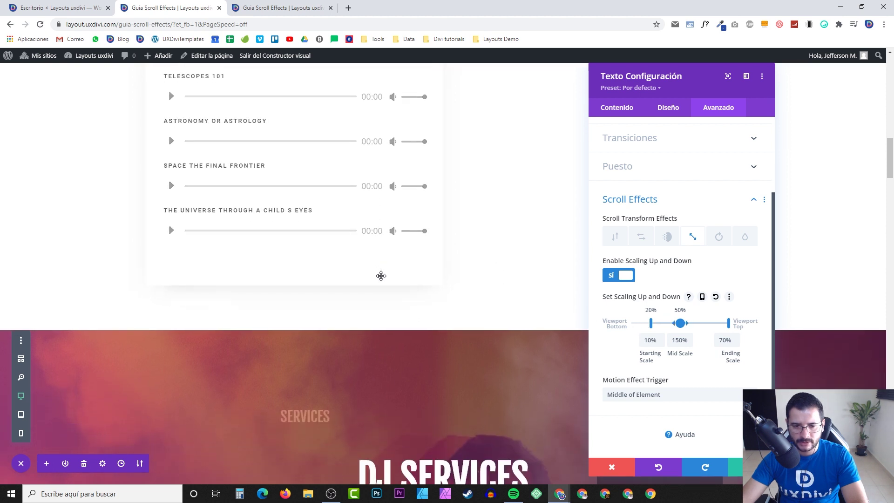
pyautogui.scroll(1, 381, 276)
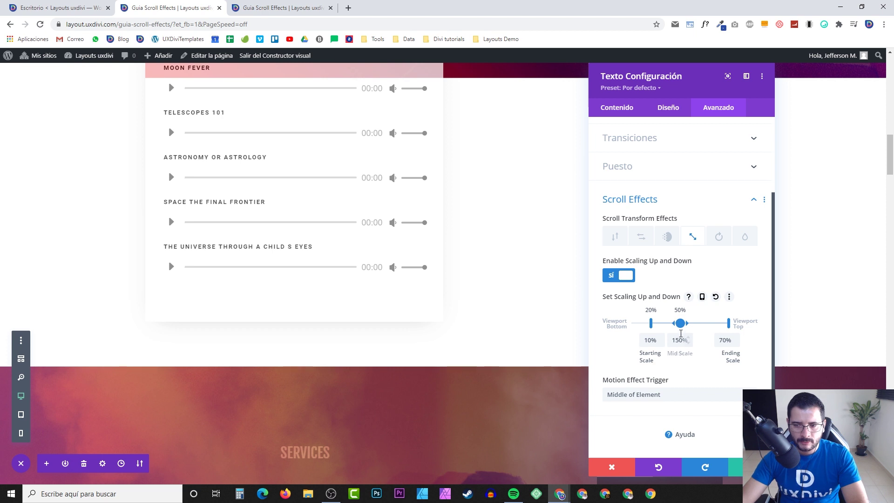
# - Extend the mid scale range of the Services heading so that it spans 50% to 75% of the viewport
pyautogui.moveTo(688, 327); pyautogui.dragTo(711, 324)
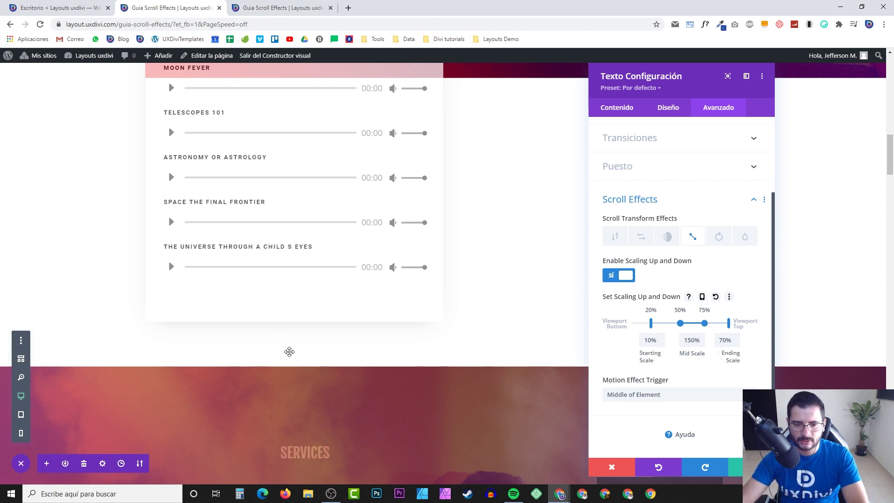
pyautogui.scroll(2, 288, 350)
pyautogui.scroll(-1, 295, 340)
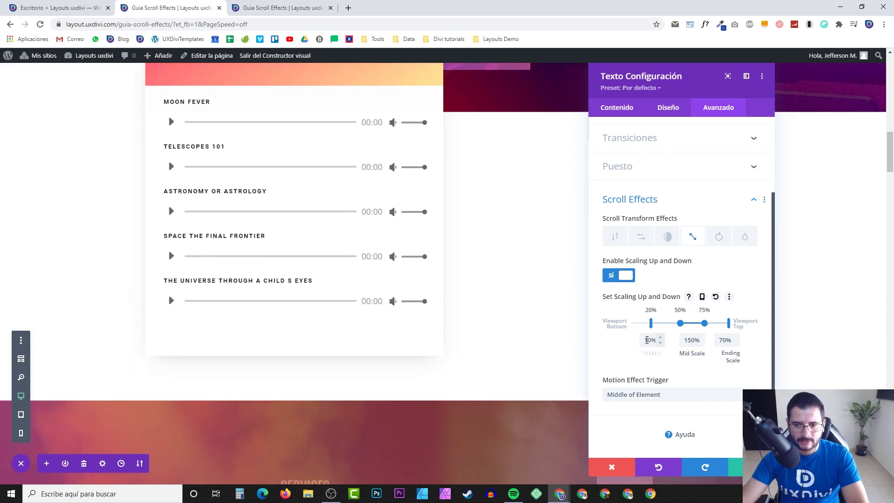
pyautogui.scroll(-1, 320, 402)
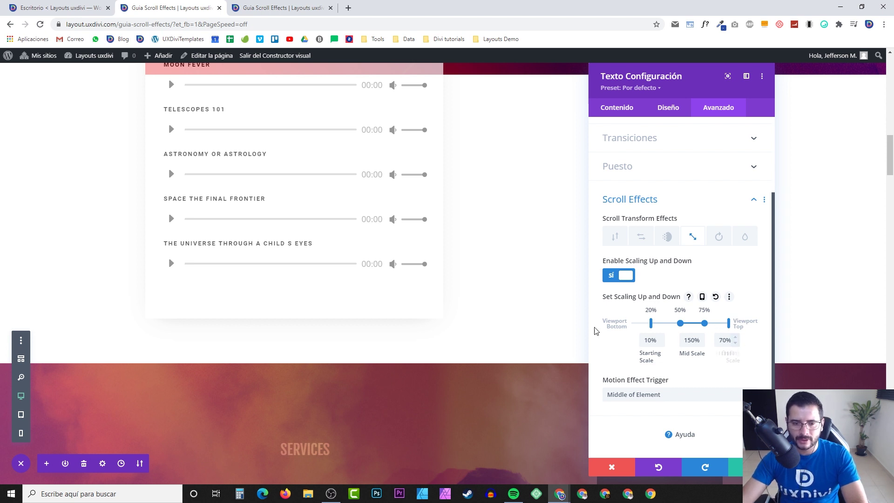
# - Check the Services heading's complete scaling sequence from Latest Releases down to Private Events and back
pyautogui.scroll(3, 333, 297)
pyautogui.scroll(-4, 495, 261)
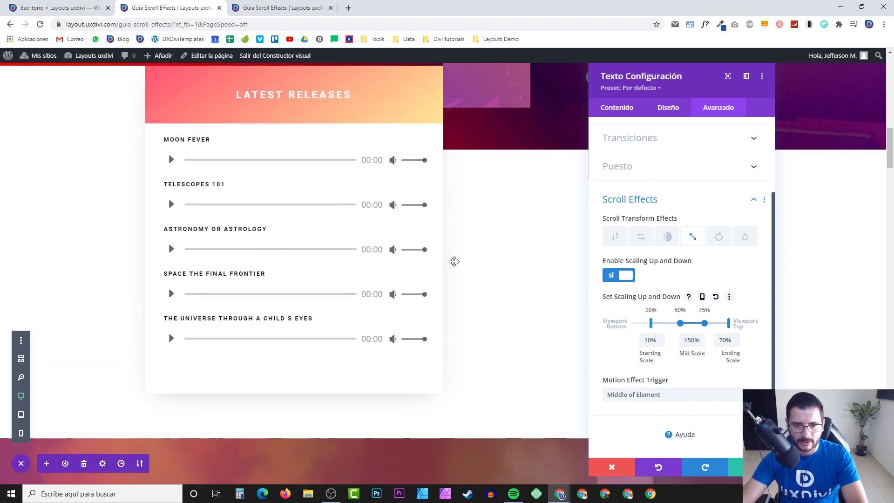
pyautogui.scroll(-1, 457, 266)
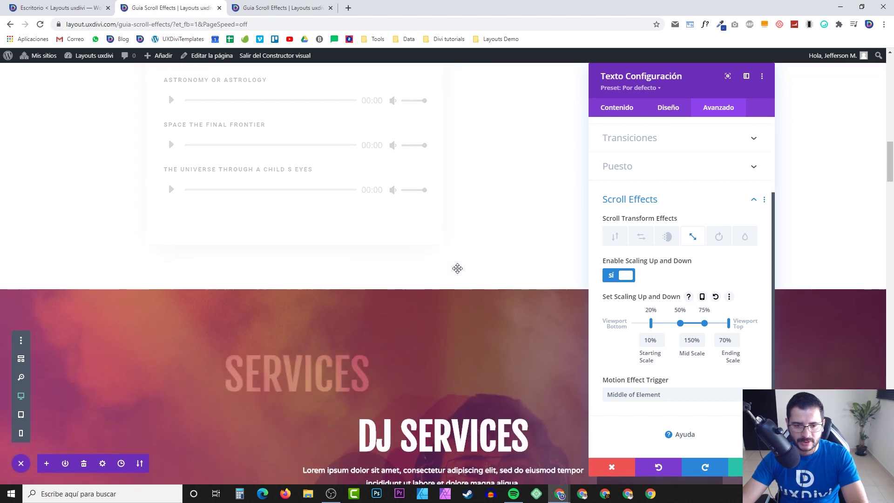
pyautogui.scroll(-1, 458, 270)
pyautogui.scroll(-1, 460, 272)
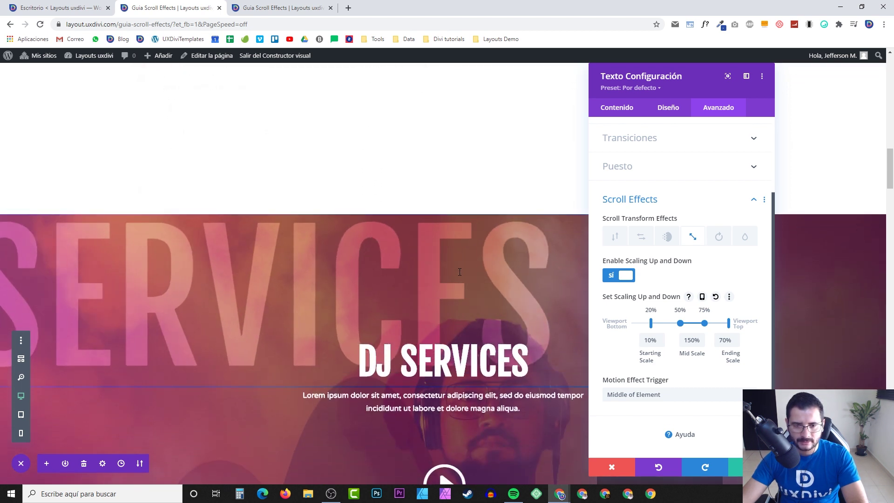
pyautogui.scroll(-2, 459, 272)
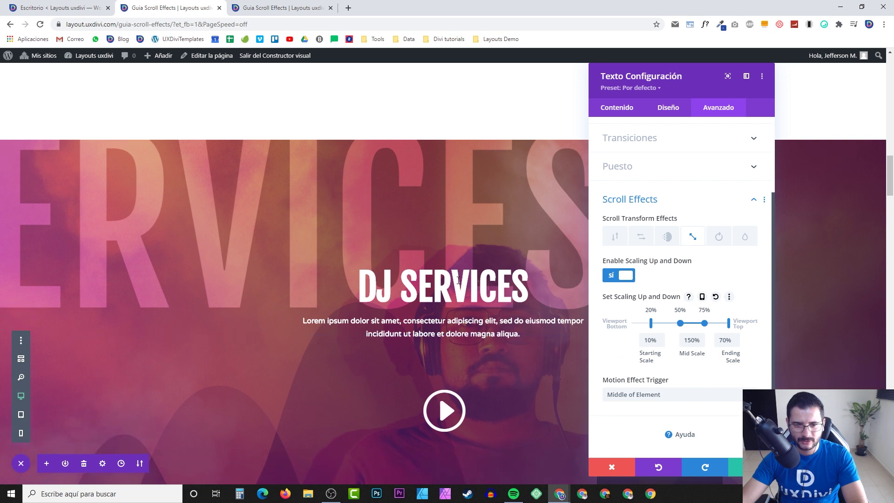
pyautogui.scroll(-1, 438, 285)
pyautogui.scroll(1, 421, 286)
pyautogui.scroll(-2, 421, 286)
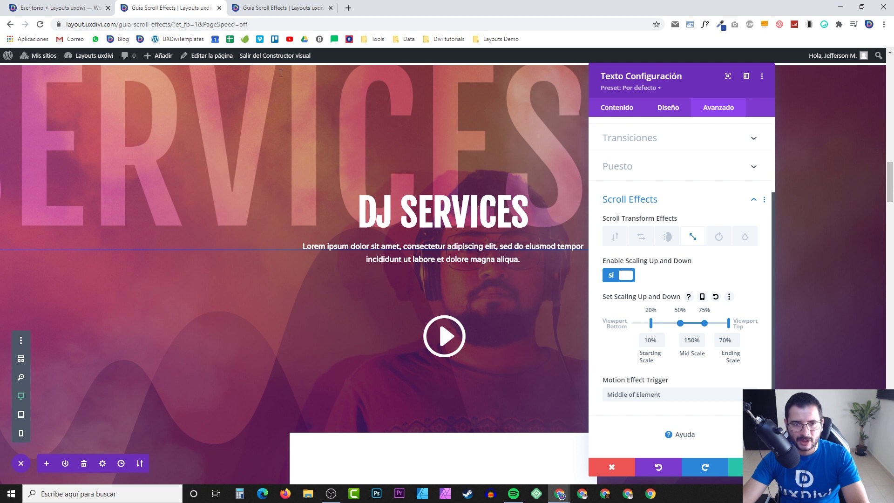
pyautogui.scroll(-3, 412, 187)
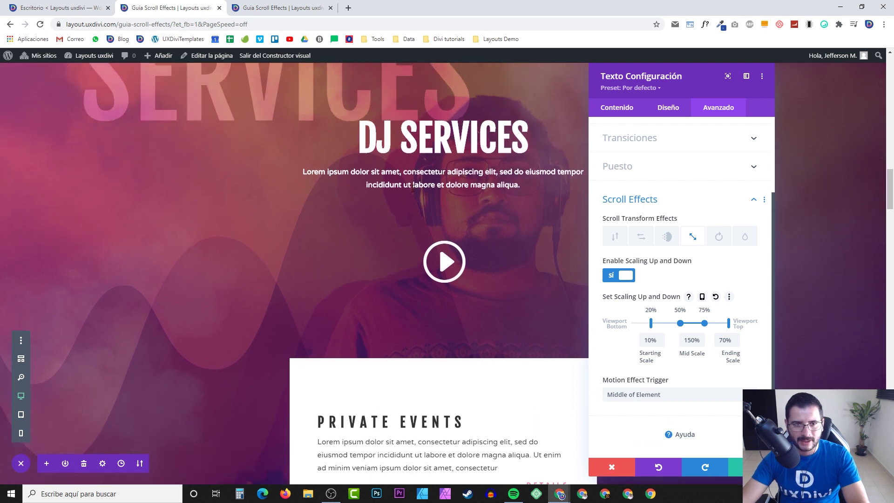
pyautogui.scroll(3, 409, 190)
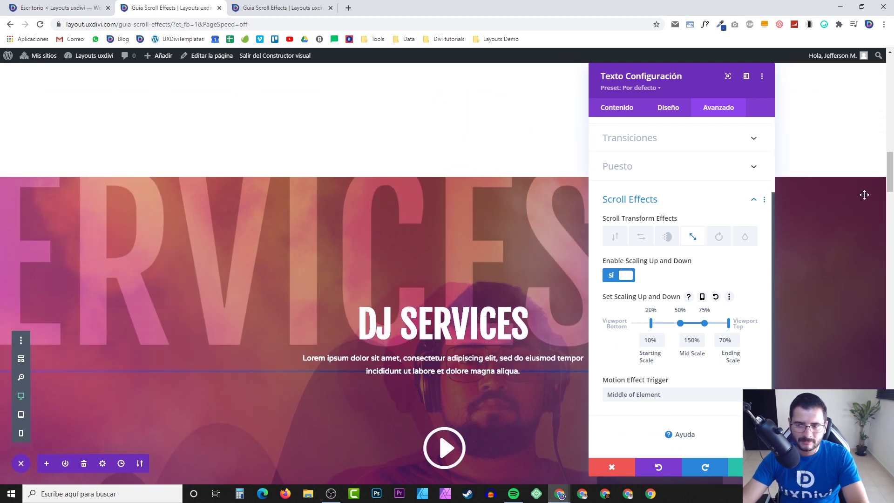
pyautogui.moveTo(887, 191); pyautogui.dragTo(890, 168)
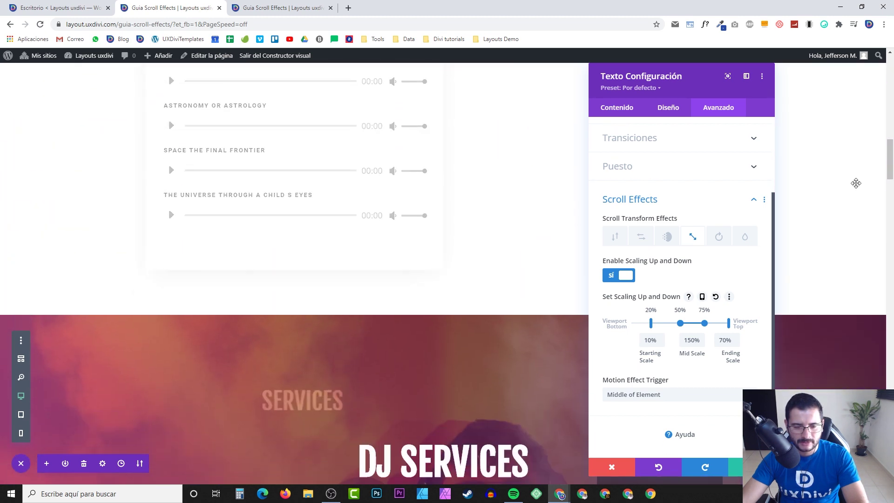
# - Examine the Services heading's growth and hold phases by moving repeatedly between the Latest Releases list and the DJ Services section
pyautogui.scroll(-4, 538, 236)
pyautogui.scroll(-3, 538, 234)
pyautogui.scroll(7, 537, 232)
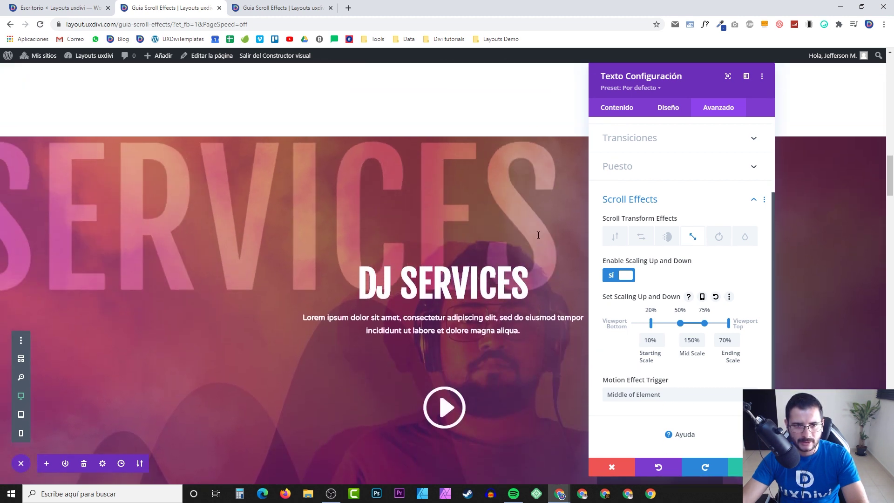
pyautogui.scroll(-7, 535, 231)
pyautogui.scroll(8, 533, 232)
pyautogui.scroll(2, 535, 232)
pyautogui.scroll(-8, 534, 232)
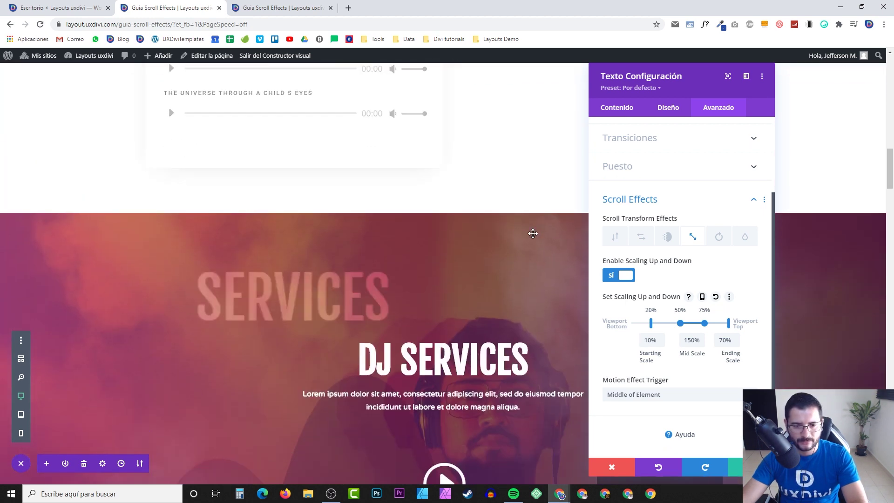
pyautogui.scroll(2, 534, 234)
pyautogui.scroll(5, 533, 233)
pyautogui.scroll(-6, 528, 234)
pyautogui.scroll(7, 524, 233)
pyautogui.scroll(-5, 519, 236)
pyautogui.scroll(3, 515, 240)
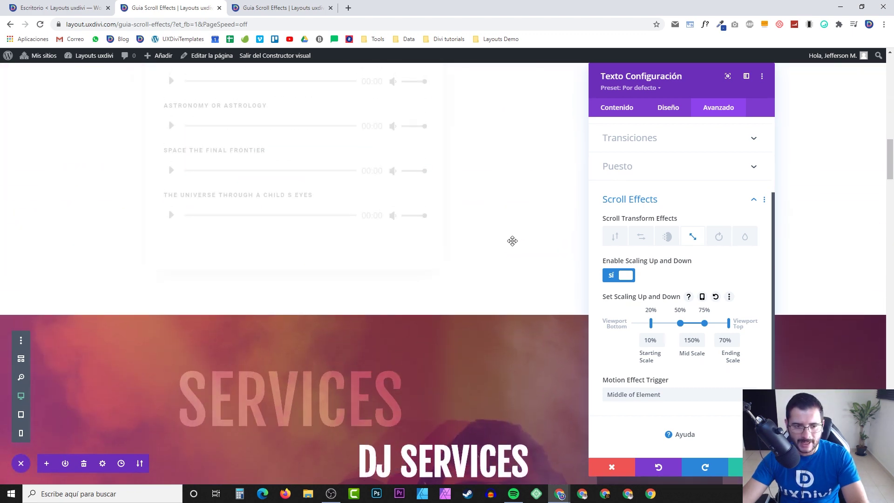
# - Set the Services heading's scaling to 50% starting, 100% mid and 95% ending scale, and preview it from Latest Releases downward
pyautogui.scroll(-1, 517, 239)
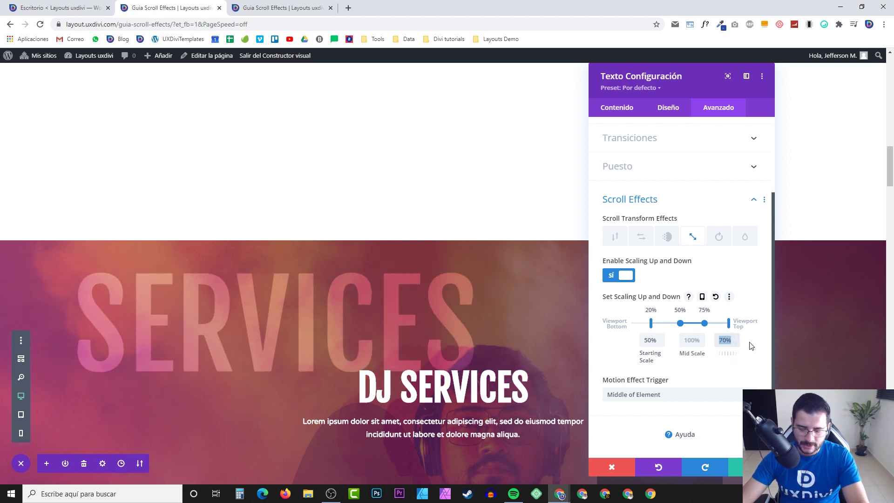
pyautogui.write('95')
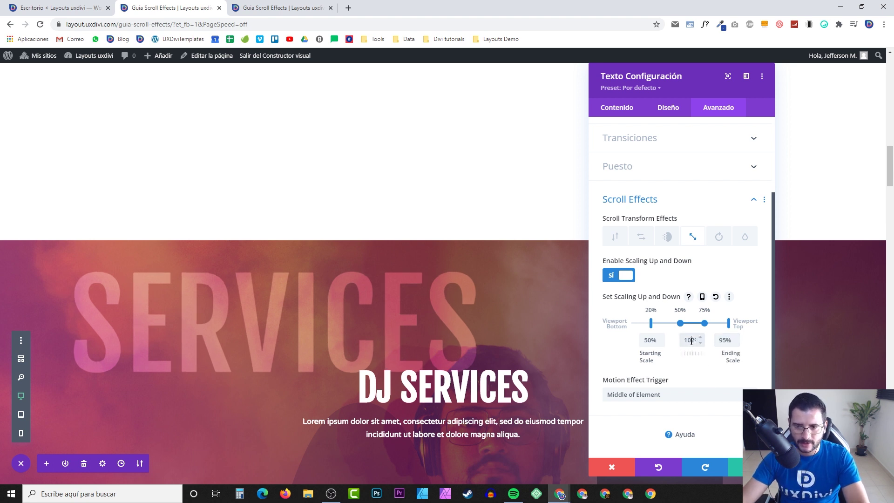
pyautogui.scroll(-10, 327, 250)
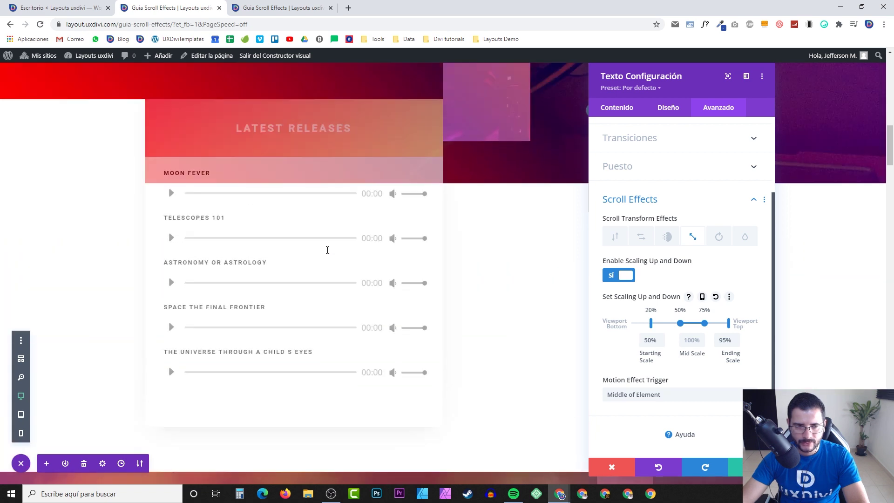
pyautogui.scroll(-10, 327, 250)
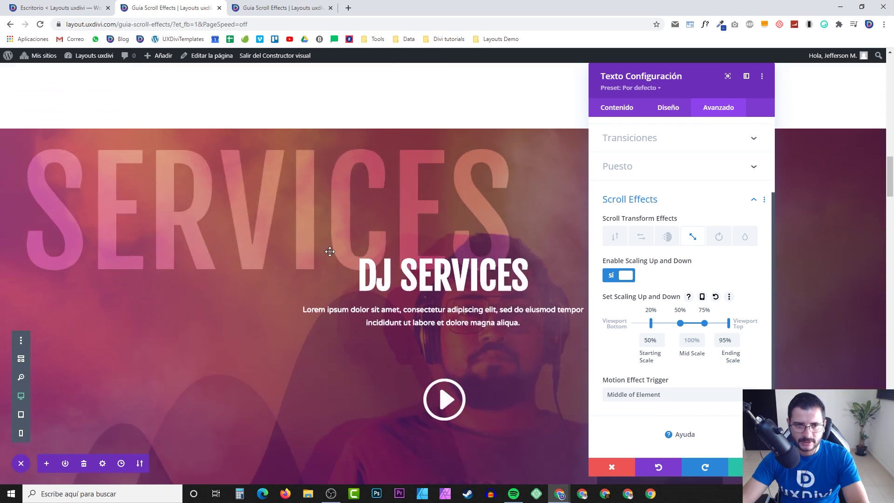
pyautogui.scroll(-2, 329, 251)
pyautogui.scroll(8, 321, 247)
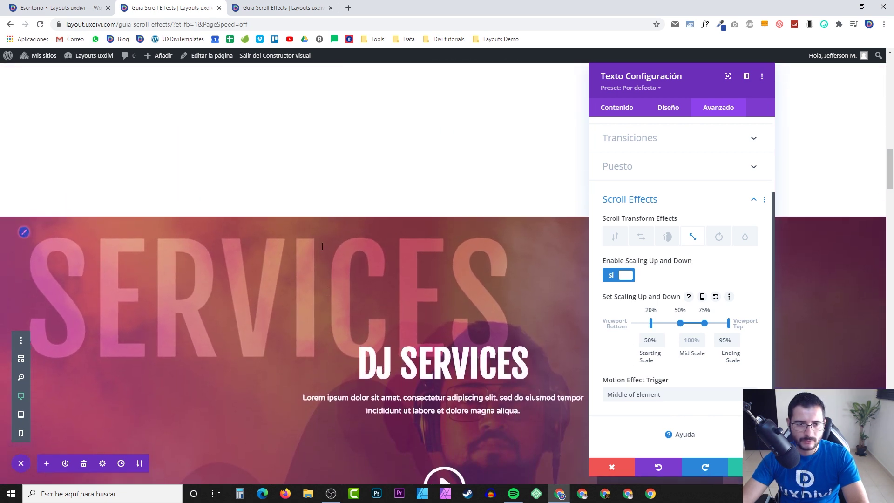
# - Examine the Services heading's scaling with the new scale values as its section moves up and down the viewport
pyautogui.scroll(-4, 315, 240)
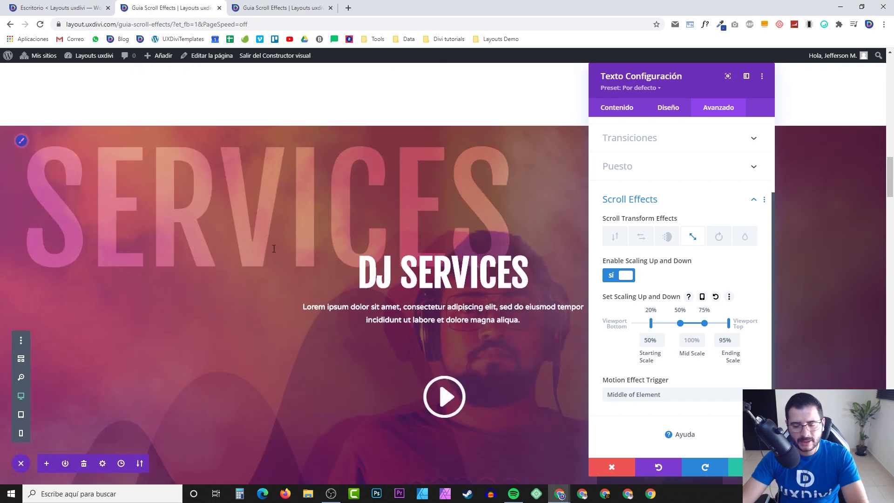
pyautogui.scroll(-2, 308, 257)
pyautogui.scroll(1, 307, 257)
pyautogui.scroll(1, 308, 261)
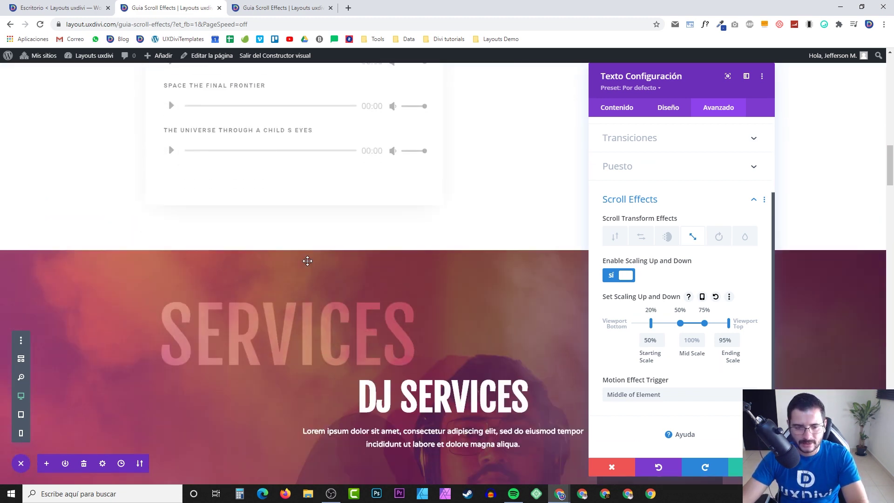
pyautogui.scroll(-3, 326, 252)
pyautogui.scroll(1, 366, 237)
pyautogui.scroll(1, 366, 237)
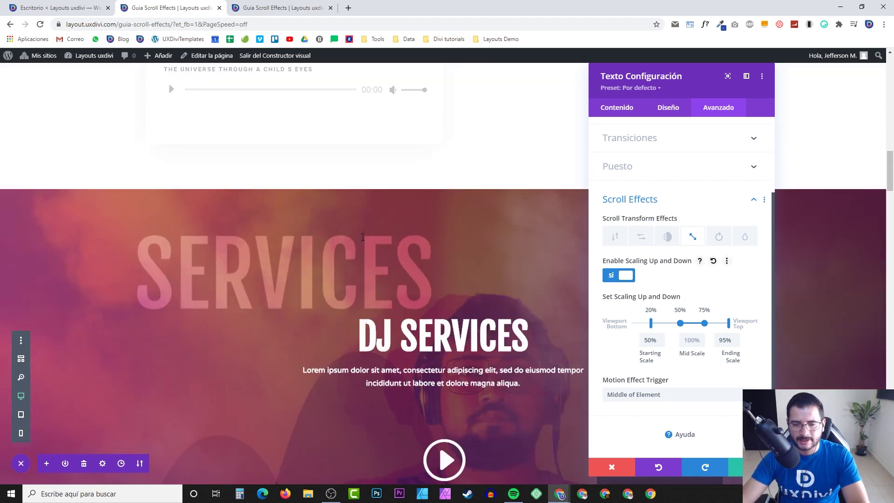
pyautogui.scroll(-2, 326, 233)
pyautogui.scroll(4, 240, 222)
pyautogui.scroll(-5, 240, 222)
pyautogui.scroll(4, 240, 221)
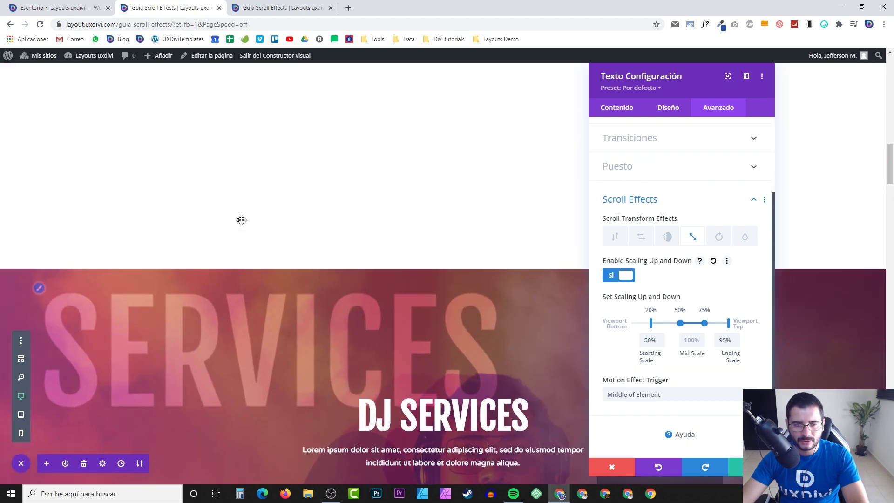
pyautogui.scroll(-4, 242, 219)
pyautogui.scroll(6, 244, 222)
pyautogui.scroll(-6, 249, 225)
pyautogui.scroll(5, 250, 222)
pyautogui.scroll(-4, 253, 226)
pyautogui.scroll(1, 258, 230)
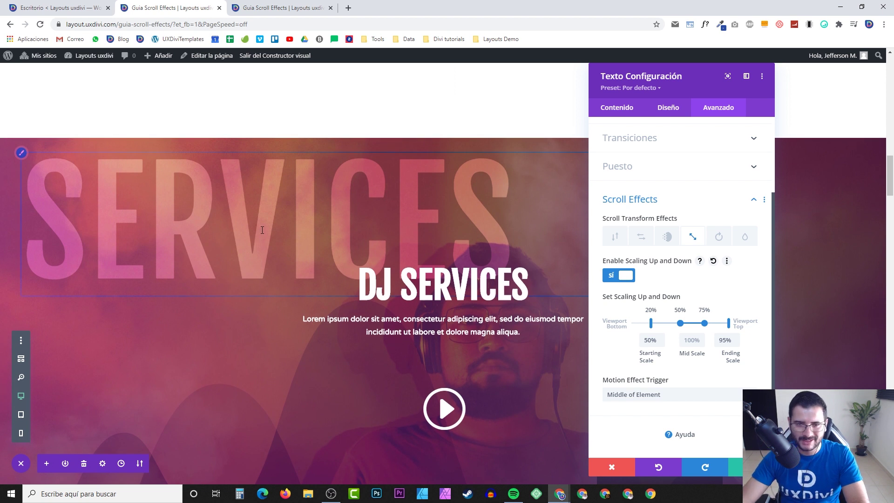
pyautogui.scroll(-3, 260, 228)
pyautogui.scroll(4, 261, 226)
pyautogui.scroll(-1, 262, 225)
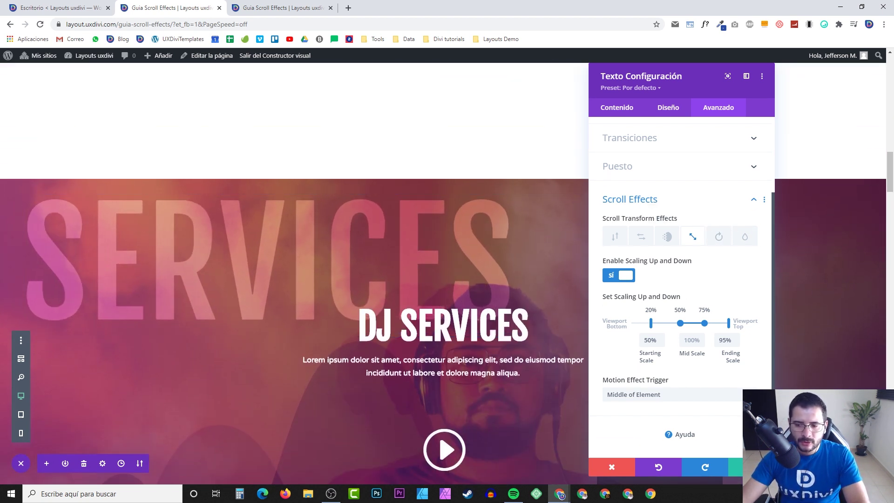
# - Close the Services heading's settings and enable the Rotating scroll effect on the play button module below DJ Services
pyautogui.click(609, 467)
pyautogui.scroll(-2, 451, 316)
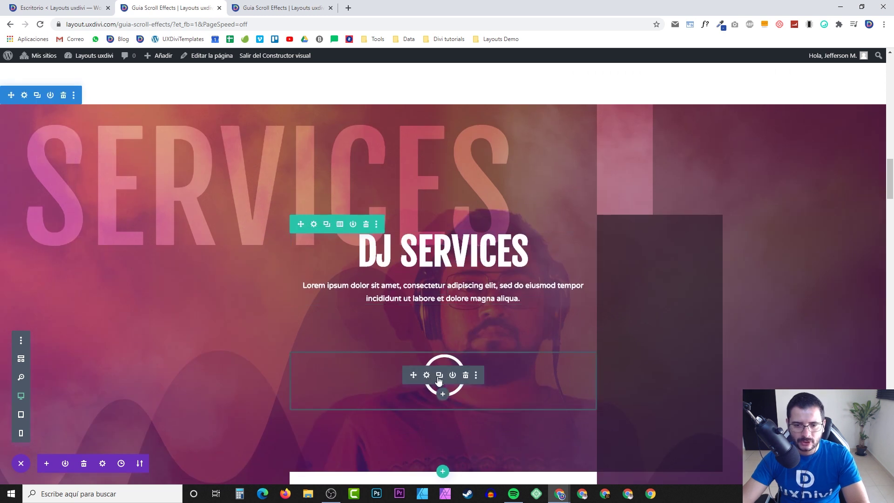
pyautogui.click(426, 375)
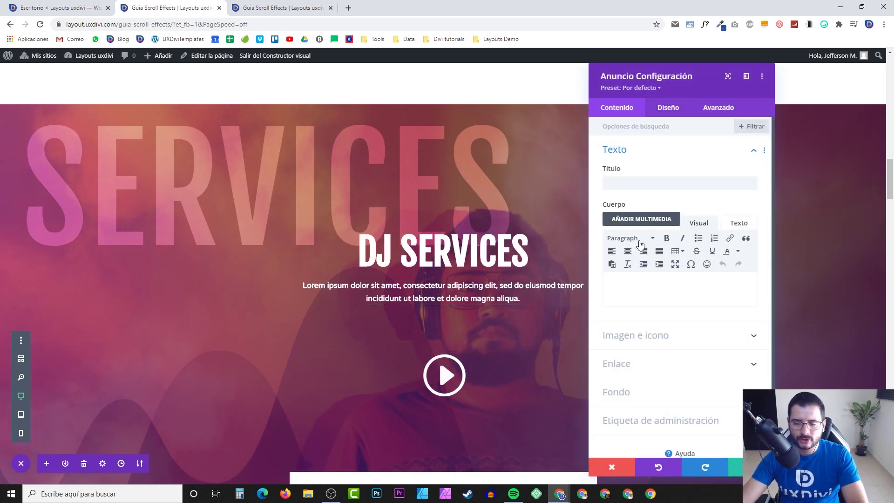
pyautogui.scroll(-2, 433, 317)
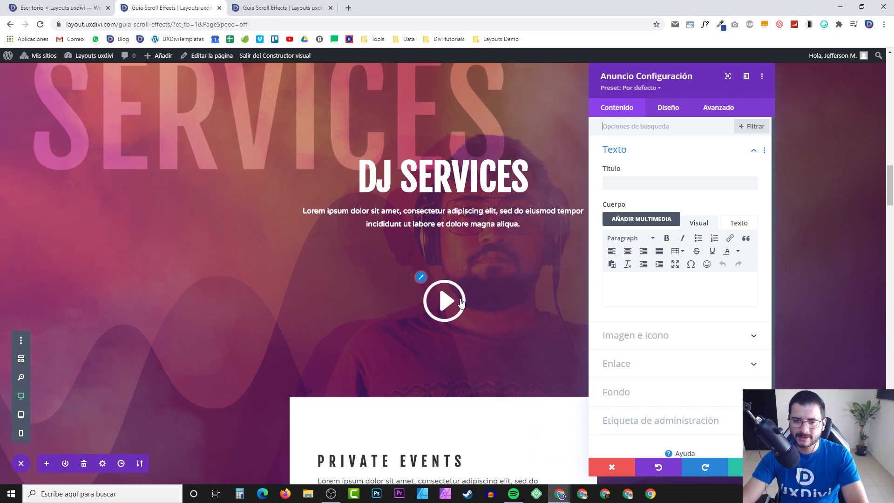
pyautogui.click(619, 150)
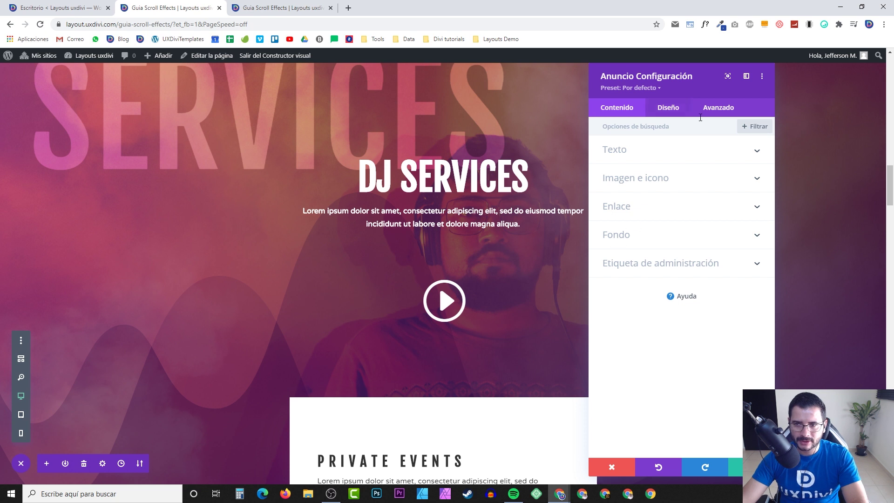
pyautogui.click(721, 110)
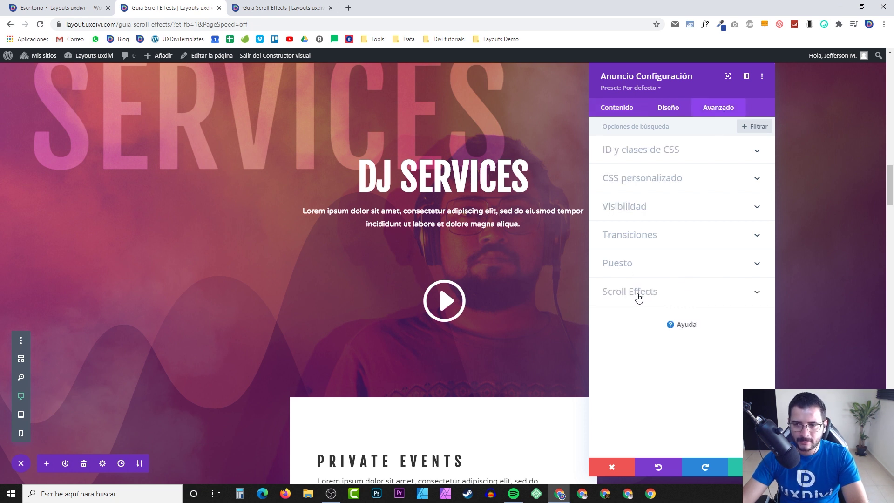
pyautogui.click(666, 298)
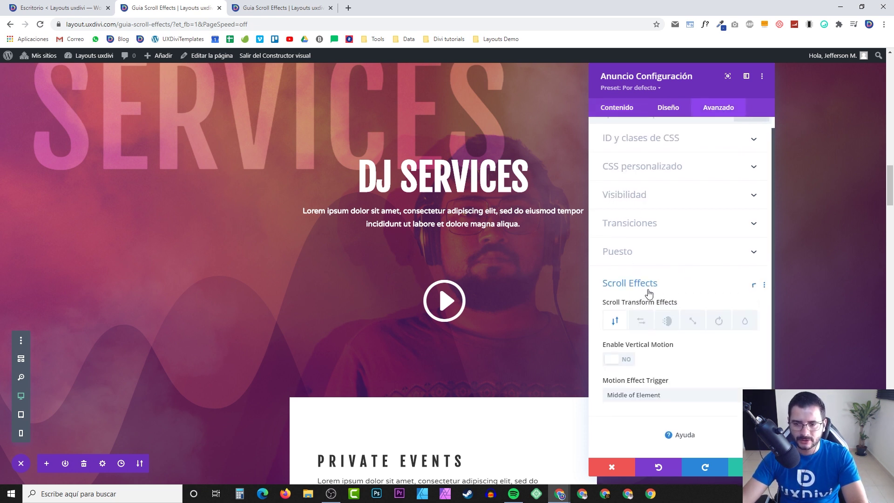
pyautogui.click(722, 326)
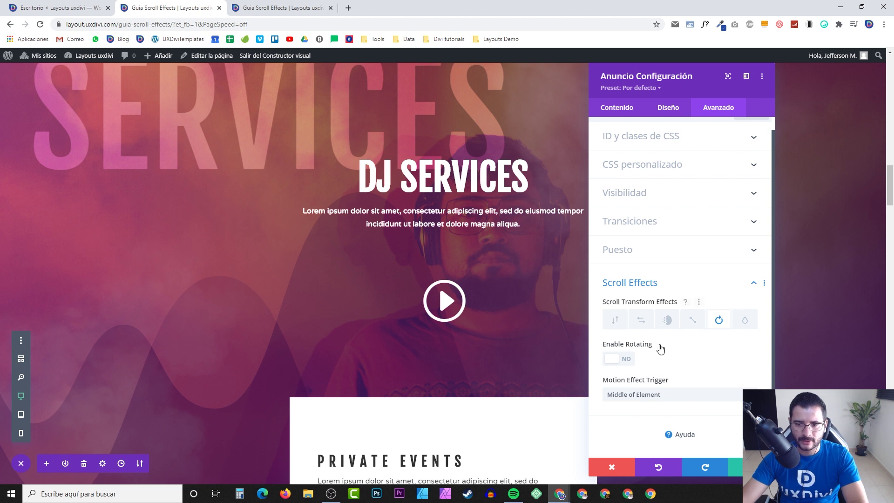
pyautogui.click(615, 360)
# - Check how the play button rotates with the default rotation values as its section moves through the viewport
pyautogui.scroll(3, 486, 271)
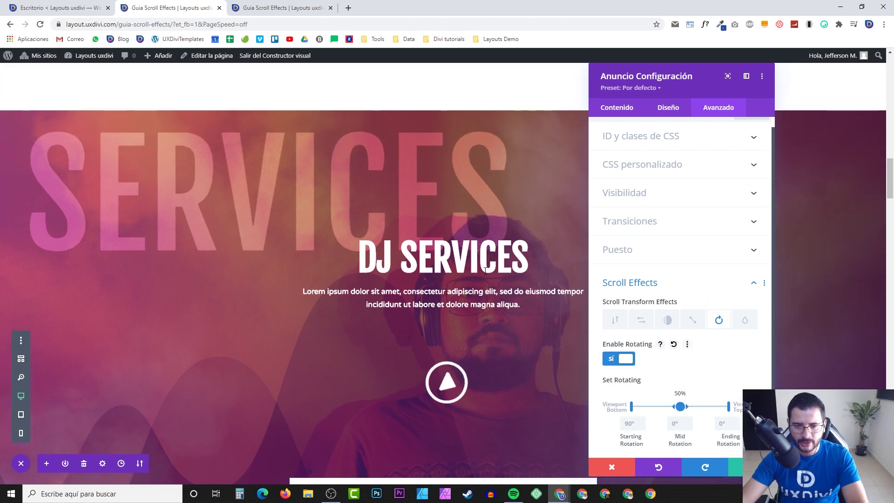
pyautogui.scroll(-5, 486, 271)
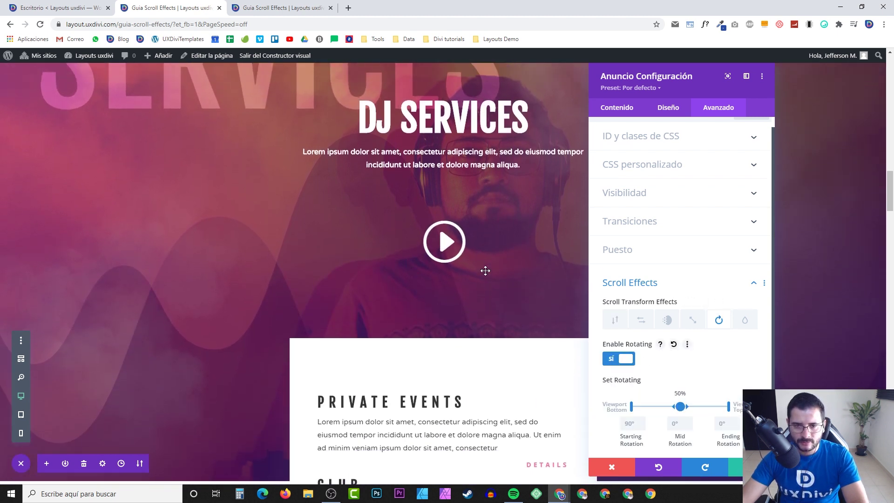
pyautogui.scroll(4, 486, 271)
pyautogui.scroll(-3, 485, 271)
pyautogui.scroll(-2, 632, 327)
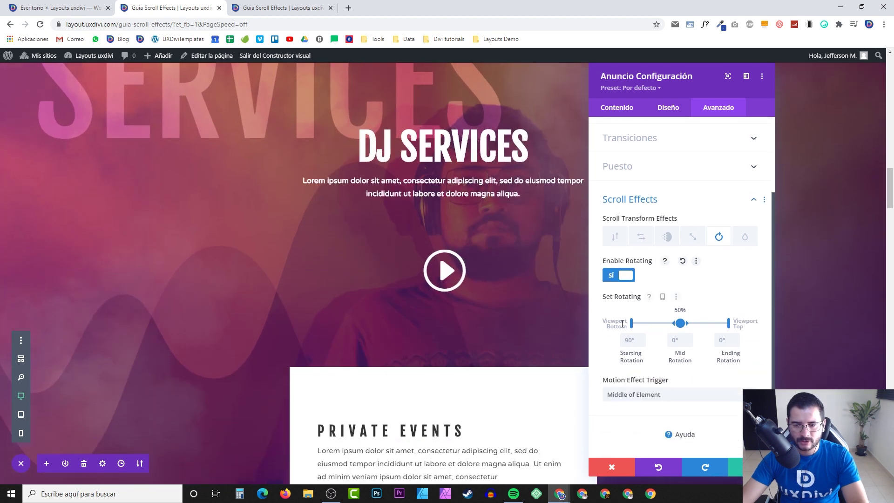
pyautogui.scroll(7, 429, 365)
pyautogui.scroll(-7, 466, 259)
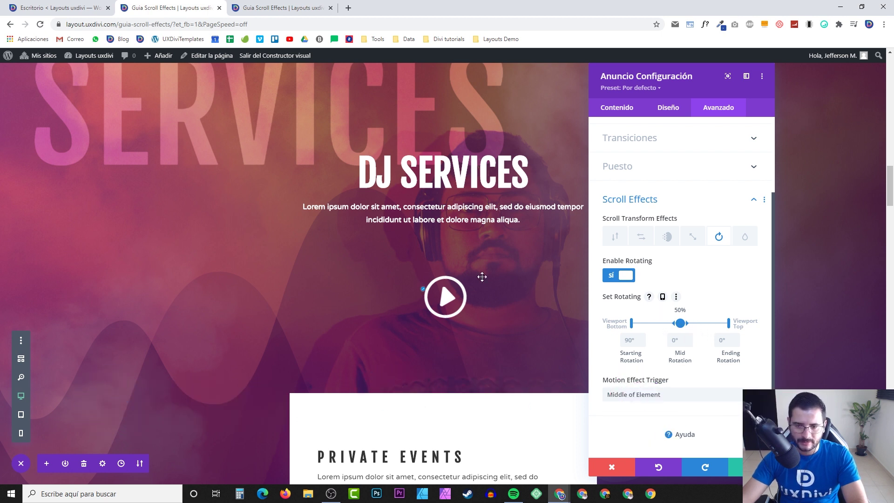
pyautogui.scroll(6, 502, 285)
pyautogui.scroll(-3, 455, 256)
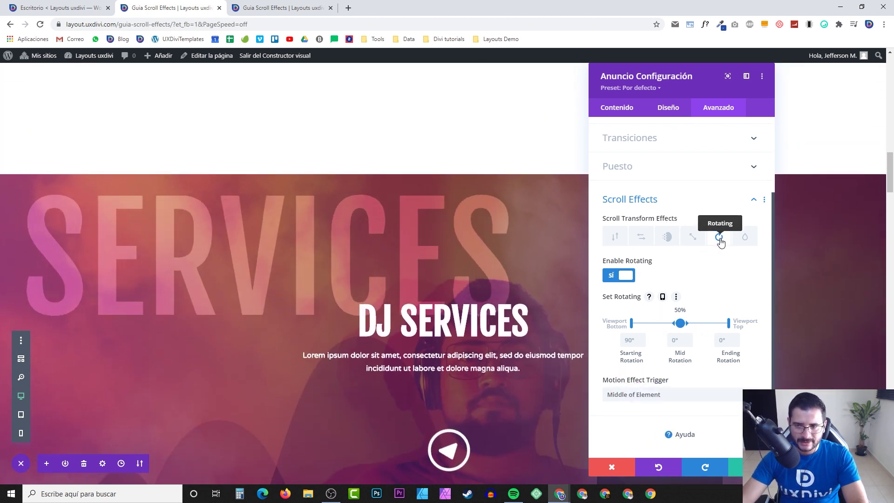
pyautogui.scroll(-6, 406, 250)
pyautogui.scroll(3, 407, 246)
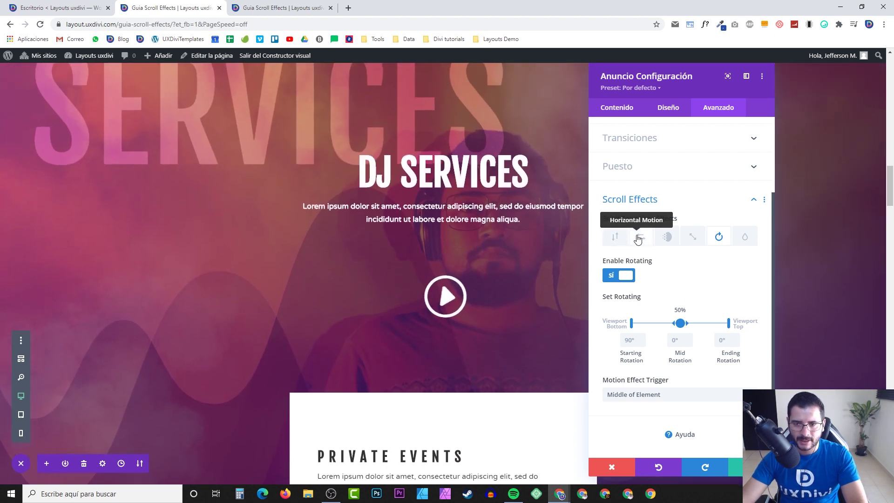
pyautogui.scroll(5, 326, 214)
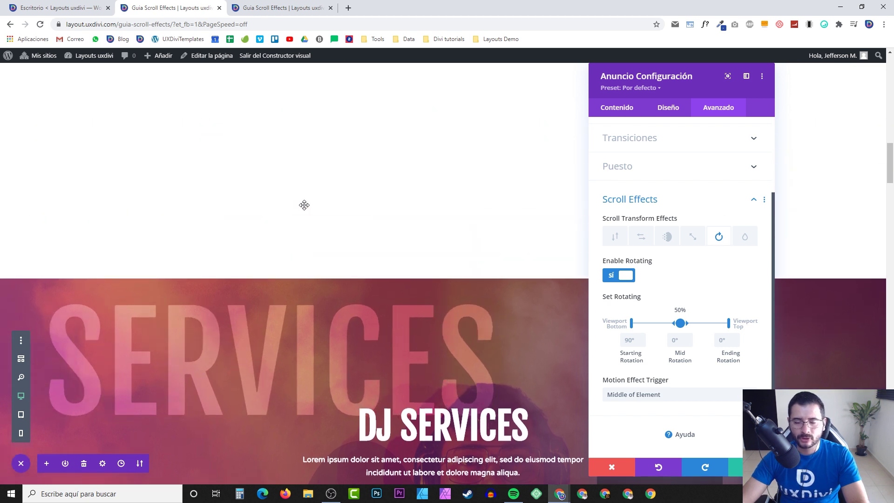
# - Examine the play button's full rotation from the section's entry down to Private Events and back up
pyautogui.scroll(-3, 345, 214)
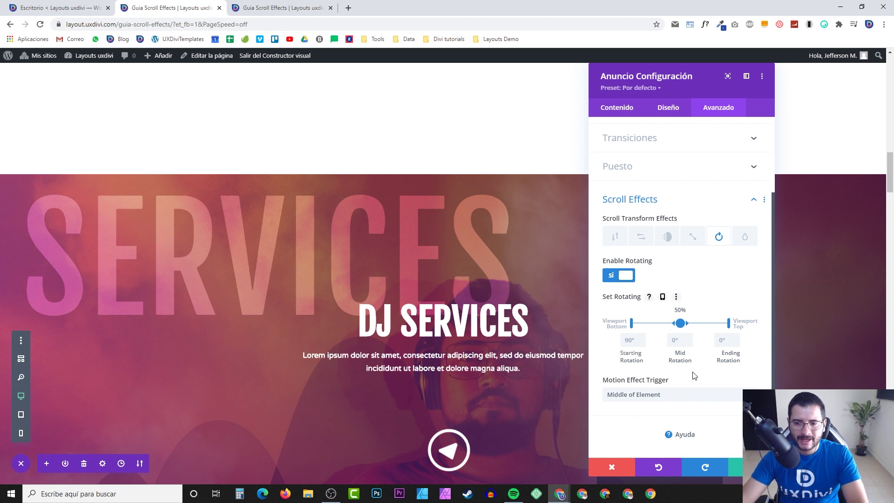
pyautogui.scroll(-7, 410, 304)
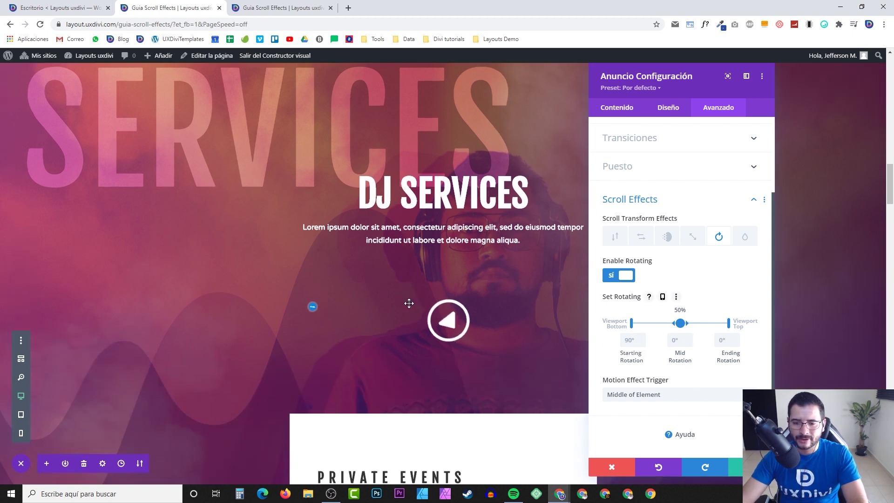
pyautogui.scroll(6, 465, 311)
pyautogui.scroll(-6, 464, 311)
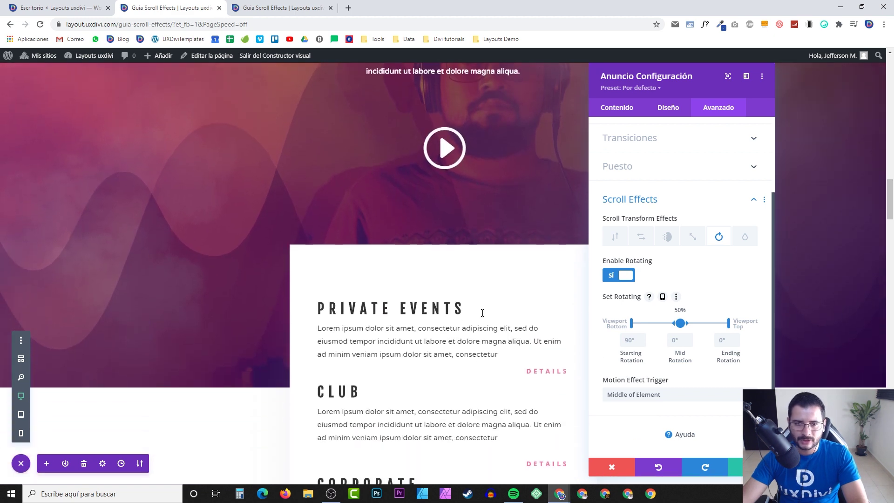
pyautogui.scroll(6, 461, 305)
pyautogui.scroll(-3, 441, 312)
pyautogui.scroll(-2, 442, 312)
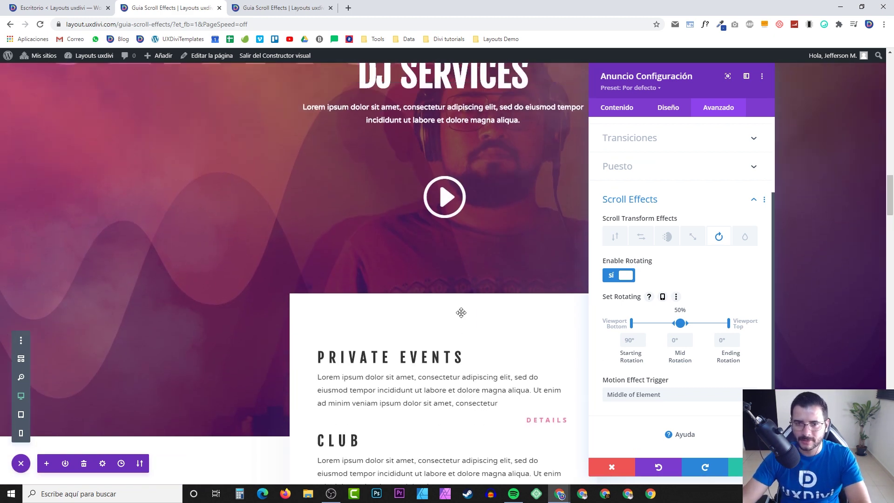
pyautogui.scroll(4, 452, 307)
pyautogui.scroll(-1, 452, 308)
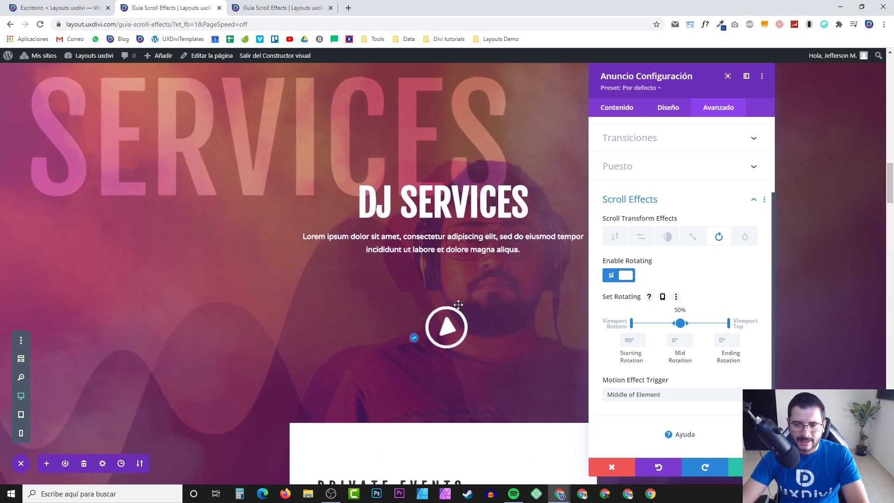
pyautogui.scroll(-2, 466, 308)
pyautogui.scroll(4, 533, 314)
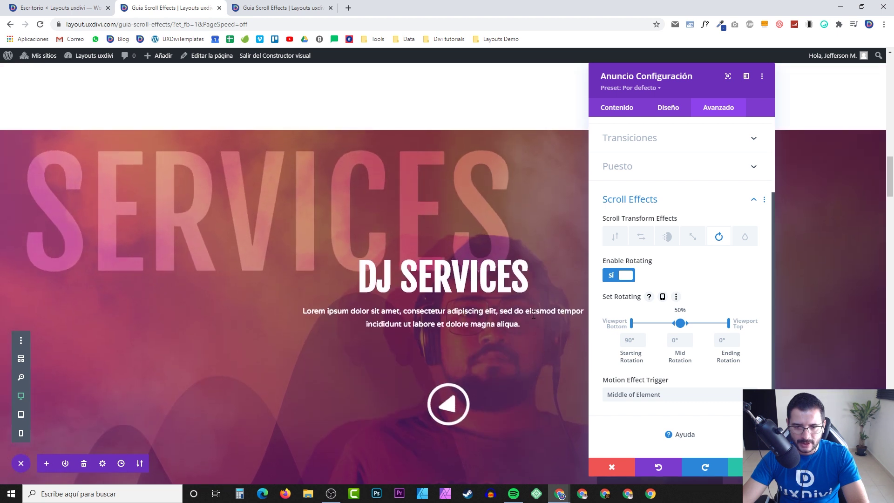
pyautogui.scroll(2, 534, 315)
pyautogui.scroll(2, 638, 386)
pyautogui.scroll(-2, 638, 385)
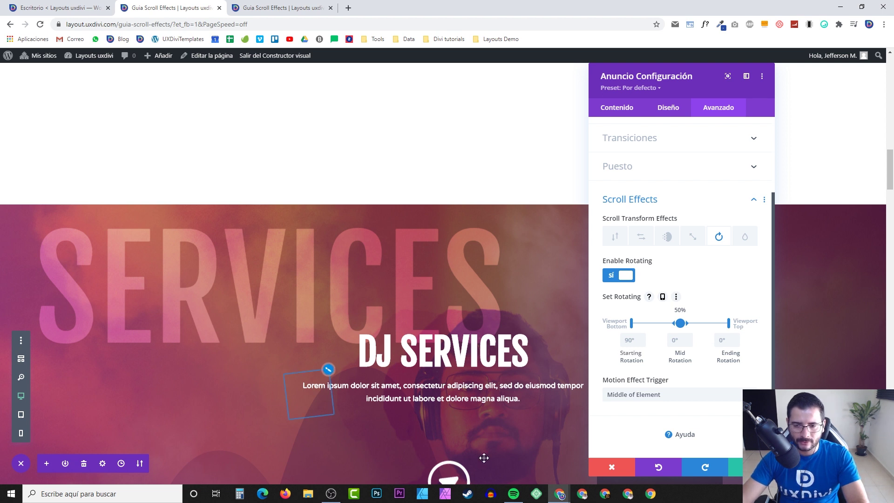
# - Set the play button's rotation to 1° starting, 180° mid and 359° ending
pyautogui.scroll(-4, 475, 454)
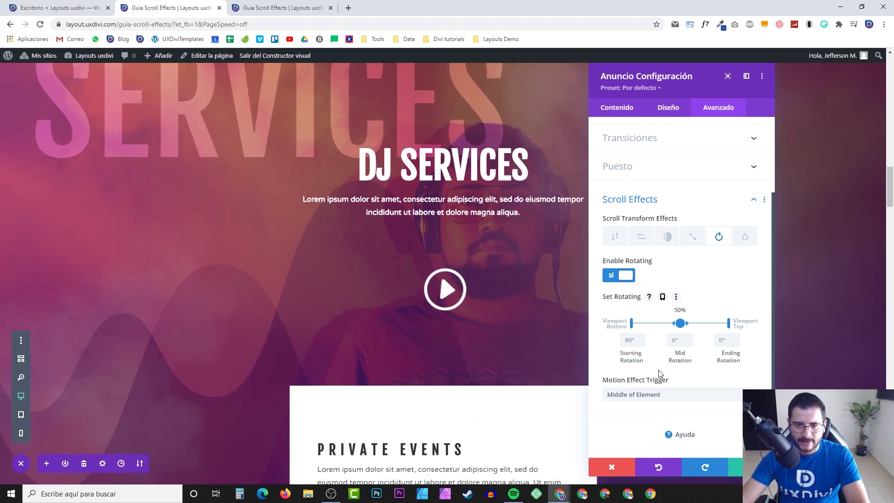
pyautogui.scroll(-3, 577, 333)
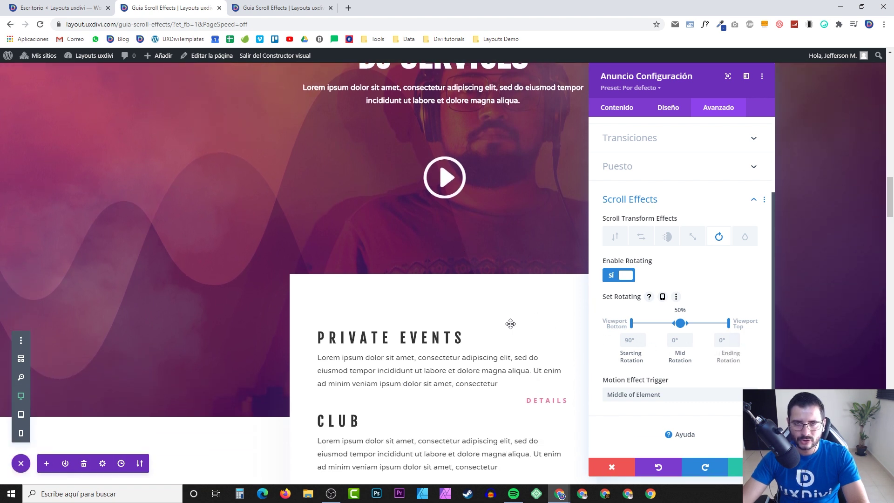
pyautogui.scroll(3, 475, 310)
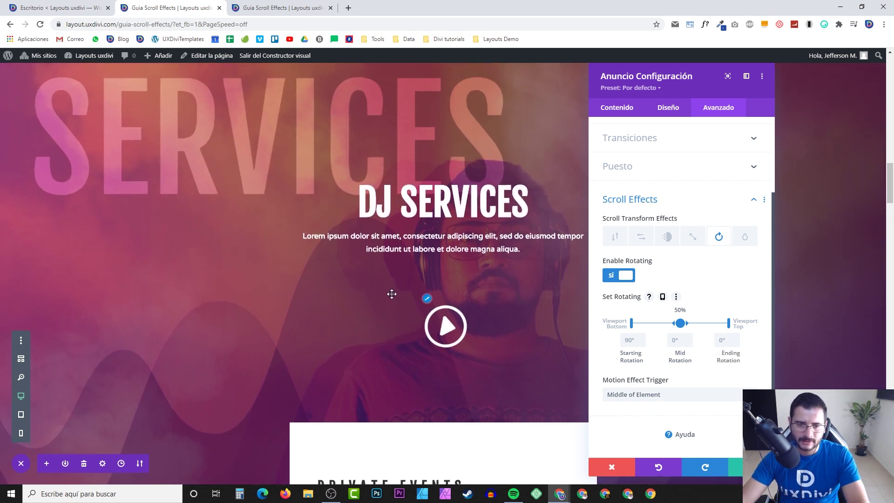
pyautogui.scroll(-1, 491, 315)
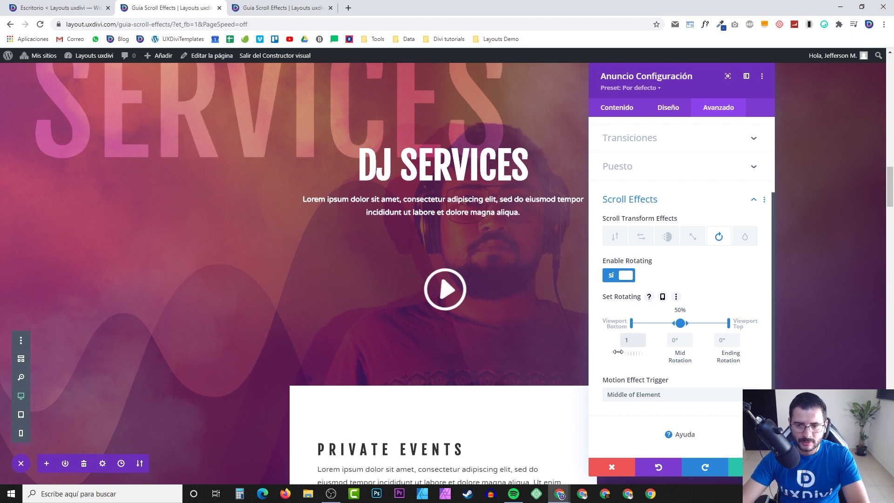
pyautogui.scroll(5, 514, 315)
pyautogui.scroll(-2, 515, 316)
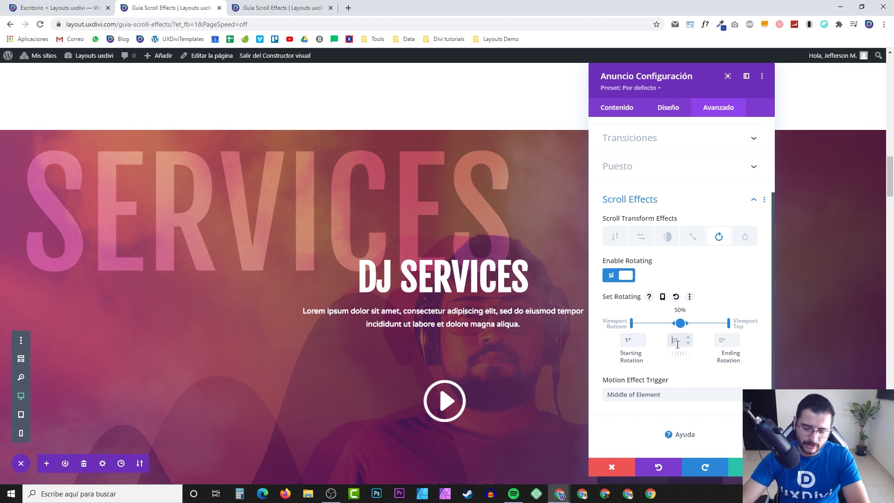
pyautogui.click(694, 353)
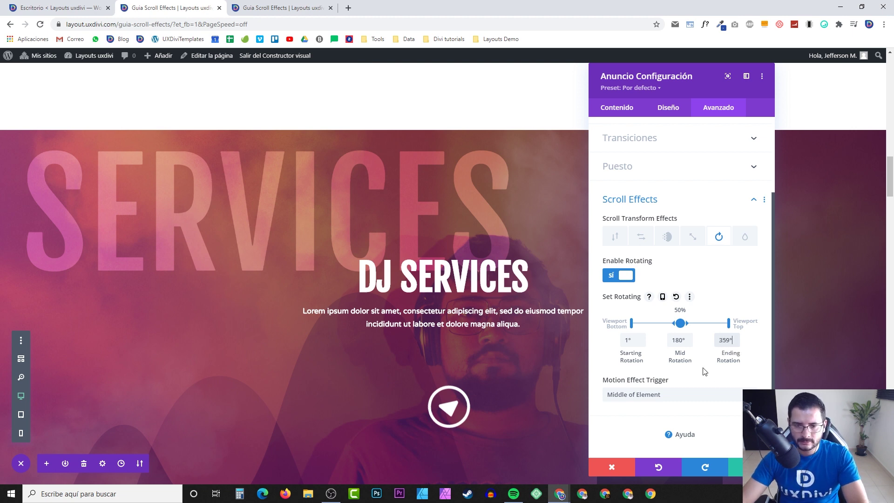
# - Set the play button's starting rotation to 0° and ending rotation to 360°, with the range running from 10% to 90% of the viewport
pyautogui.scroll(2, 692, 369)
pyautogui.scroll(5, 425, 311)
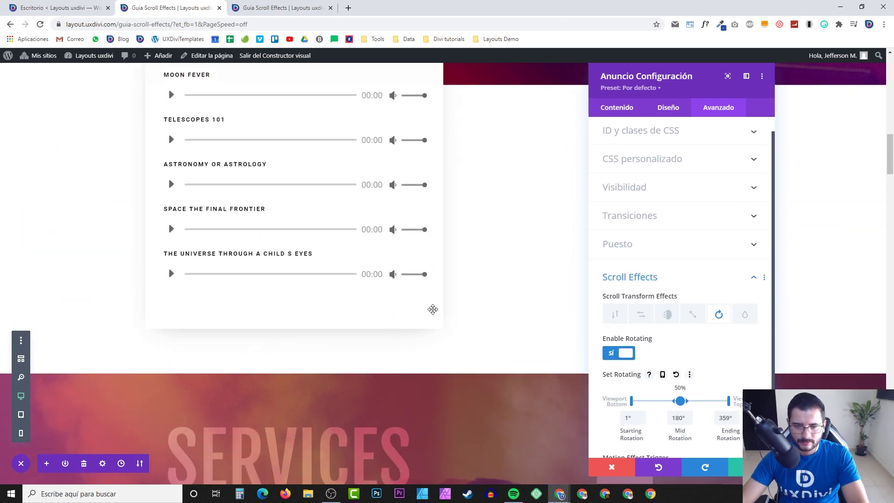
pyautogui.scroll(-4, 433, 310)
pyautogui.scroll(-4, 436, 310)
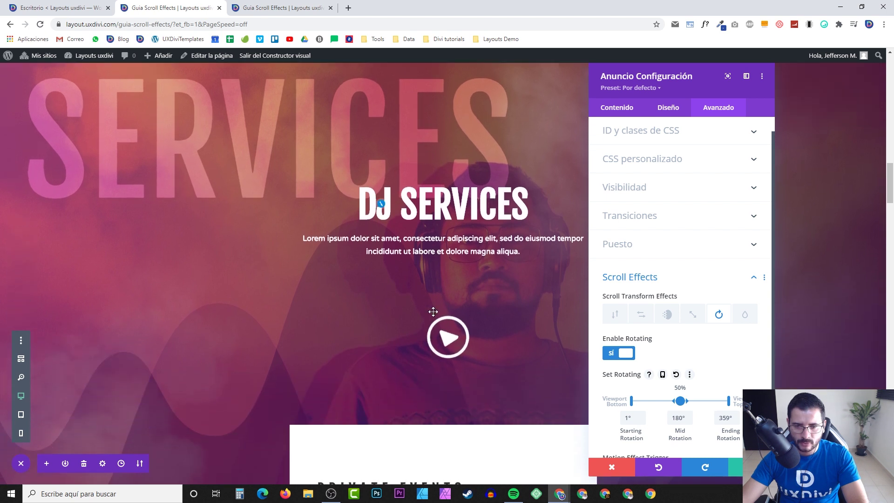
pyautogui.scroll(-3, 434, 315)
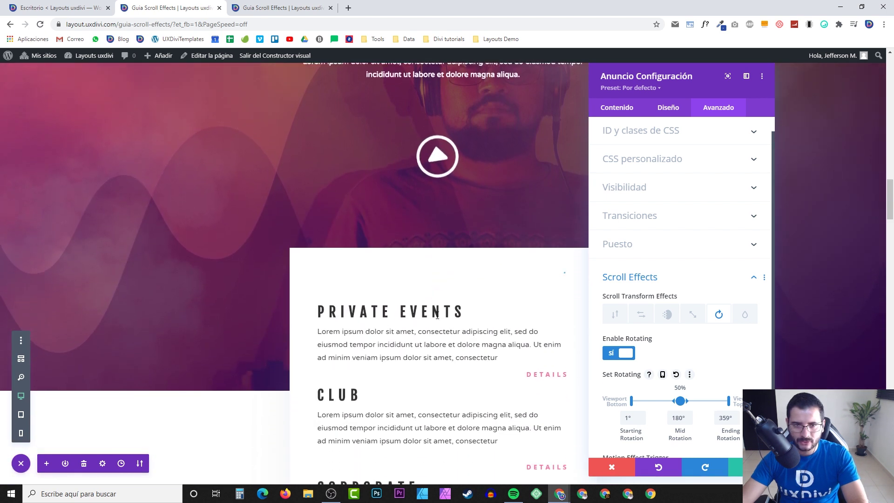
pyautogui.moveTo(892, 226); pyautogui.dragTo(887, 185)
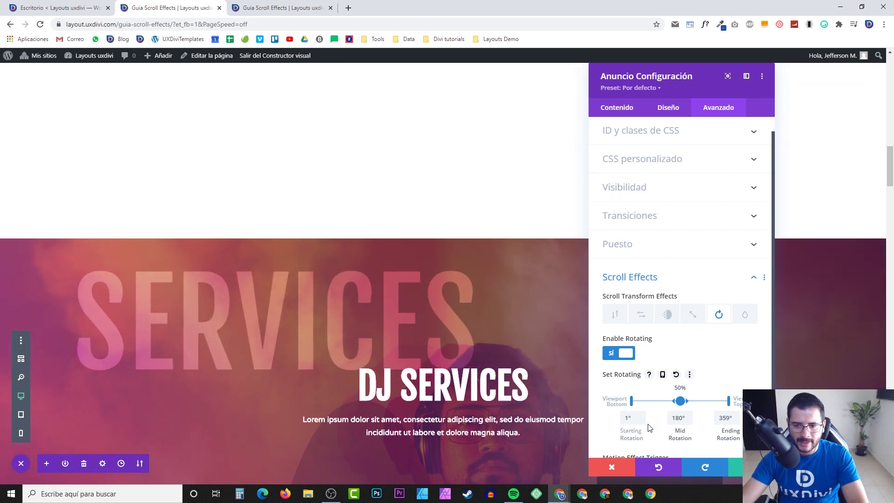
pyautogui.scroll(-2, 643, 430)
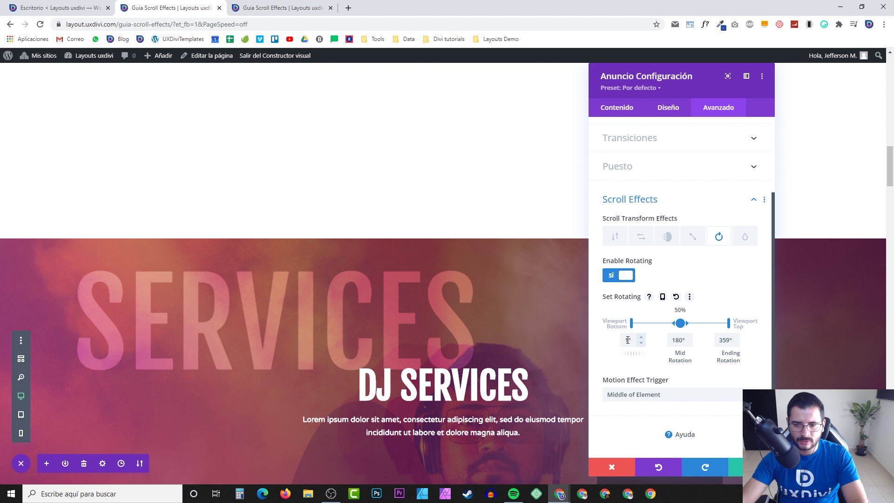
pyautogui.write('0')
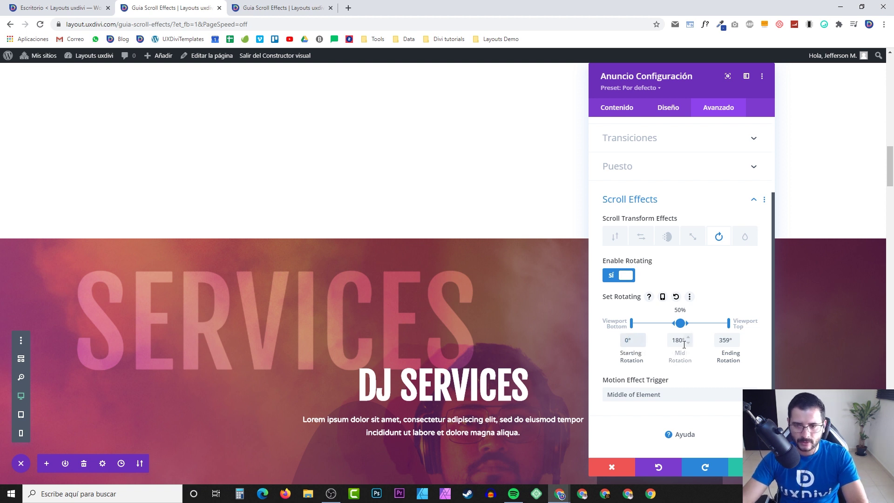
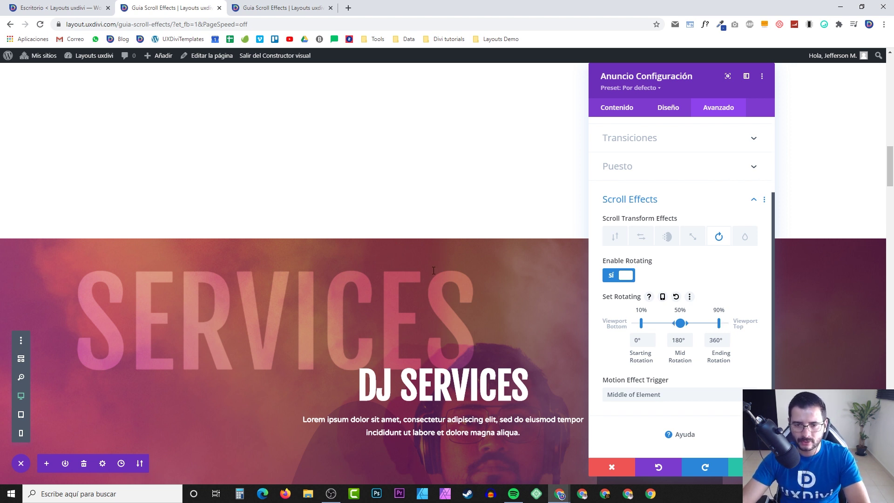
# - Examine the play button's rotation with the new angles and range as the DJ Services section moves up and down the viewport
pyautogui.scroll(-1, 438, 277)
pyautogui.scroll(-1, 556, 326)
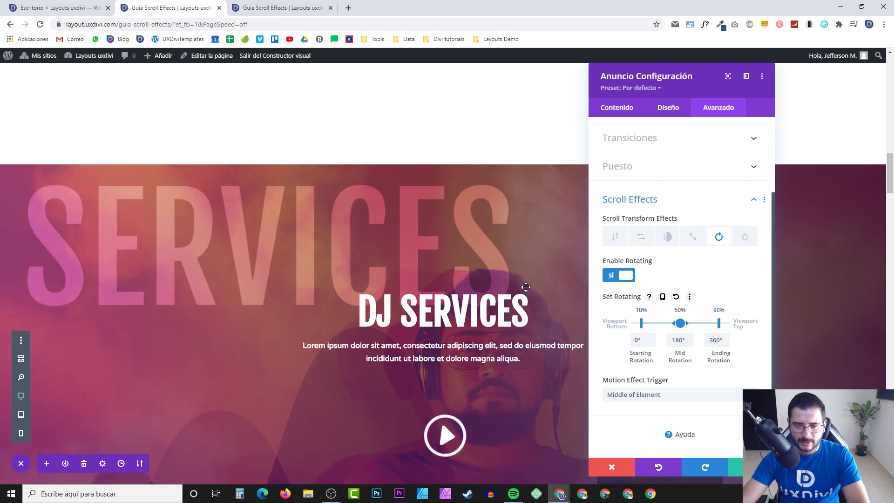
pyautogui.scroll(2, 469, 403)
pyautogui.scroll(-1, 468, 398)
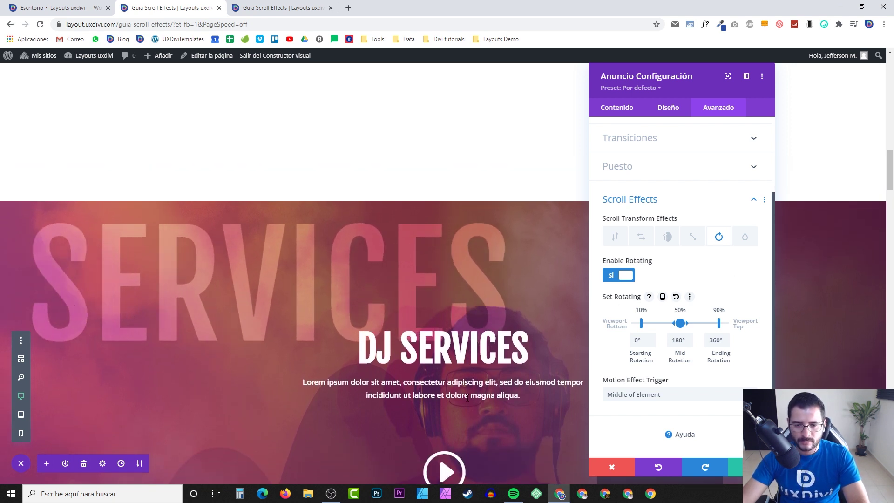
pyautogui.scroll(-4, 547, 387)
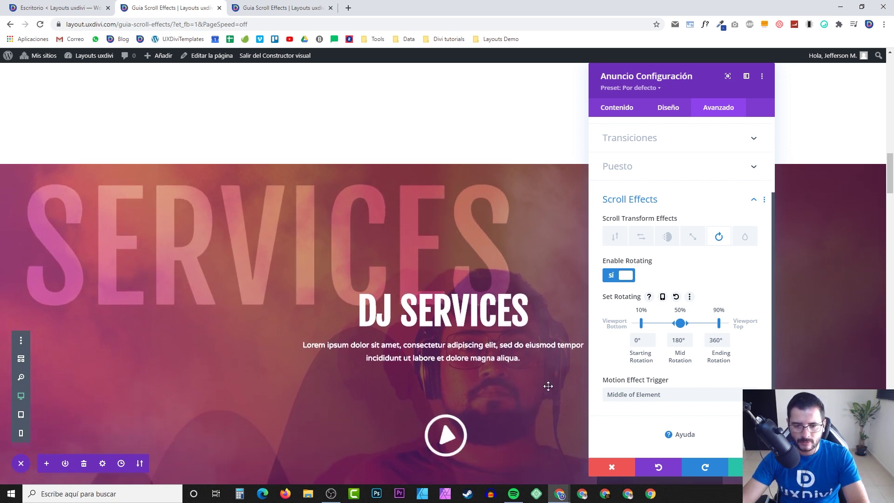
pyautogui.scroll(-4, 549, 389)
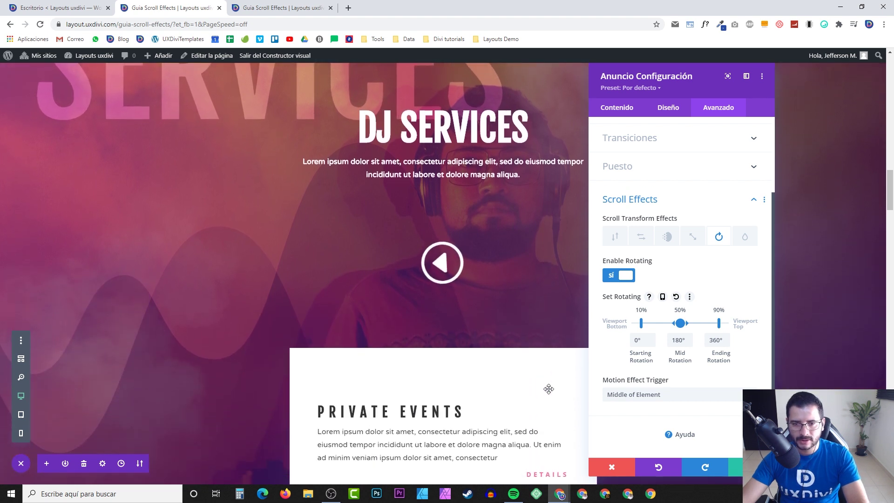
pyautogui.scroll(-1, 550, 389)
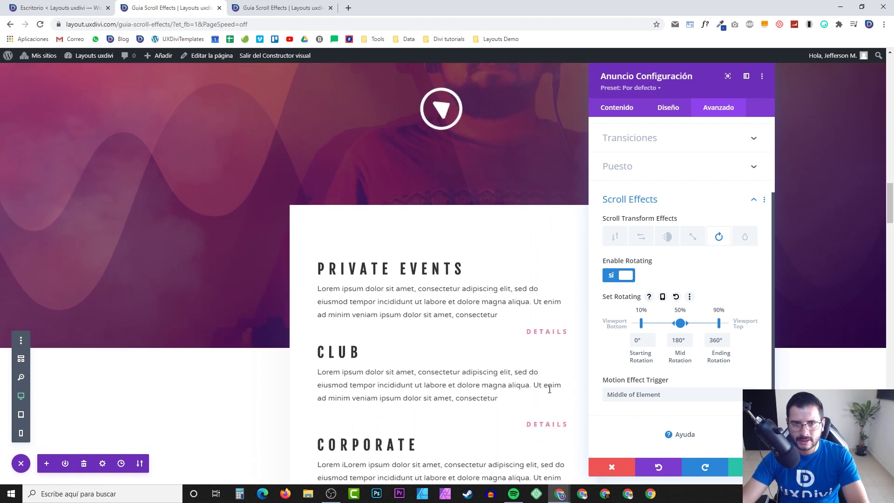
pyautogui.scroll(5, 551, 391)
pyautogui.scroll(3, 547, 376)
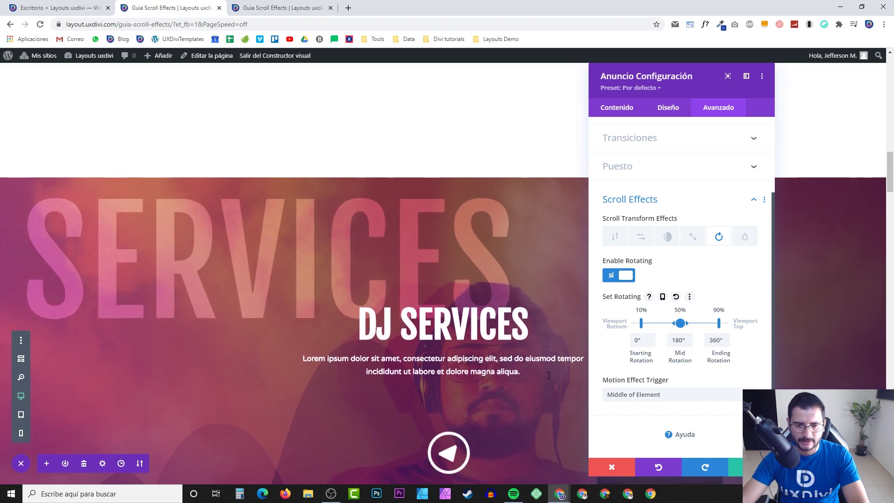
pyautogui.scroll(-7, 549, 375)
pyautogui.scroll(8, 550, 375)
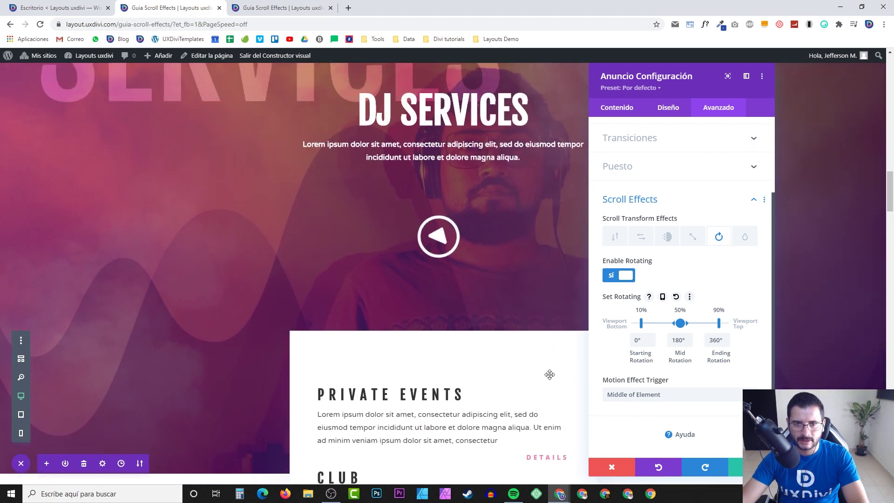
pyautogui.scroll(-5, 550, 374)
pyautogui.scroll(-3, 550, 374)
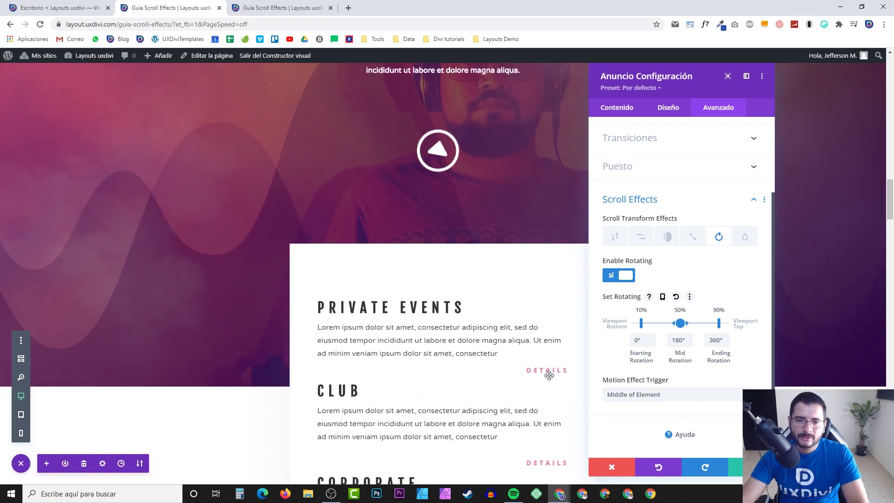
pyautogui.scroll(5, 550, 375)
pyautogui.scroll(4, 540, 382)
pyautogui.scroll(-8, 537, 380)
pyautogui.scroll(1, 538, 381)
pyautogui.scroll(3, 537, 381)
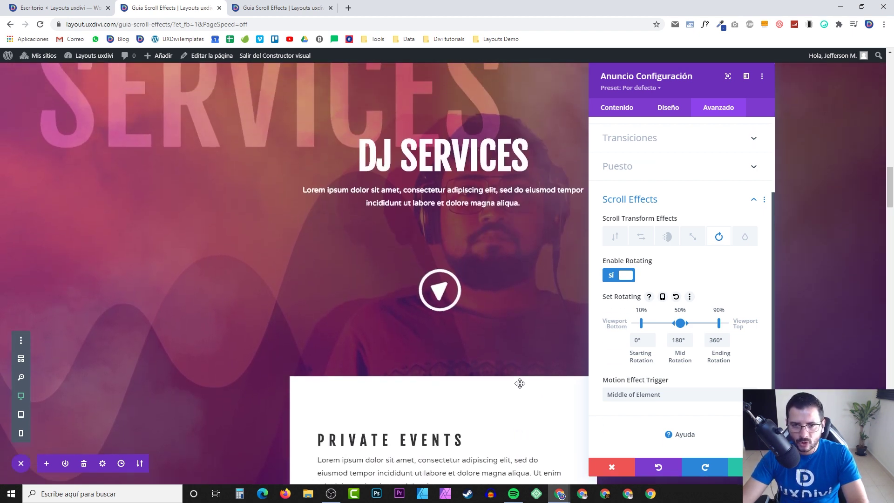
pyautogui.scroll(4, 383, 348)
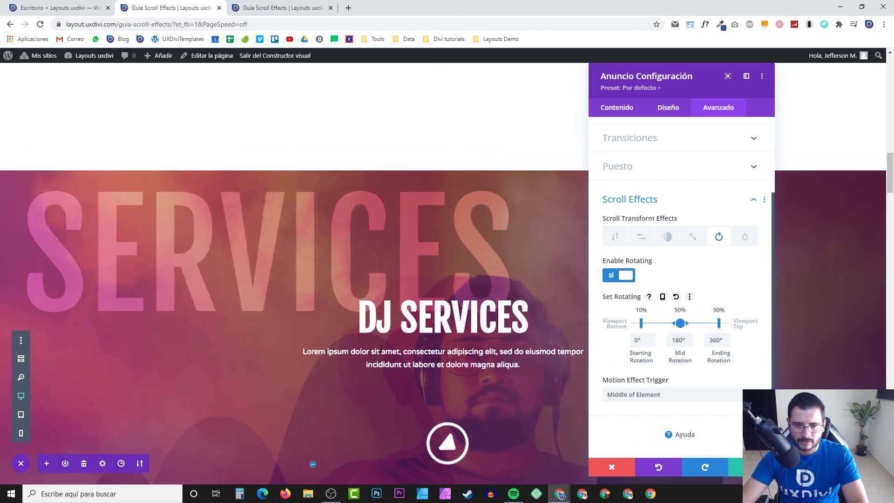
pyautogui.scroll(-6, 375, 349)
pyautogui.scroll(4, 376, 347)
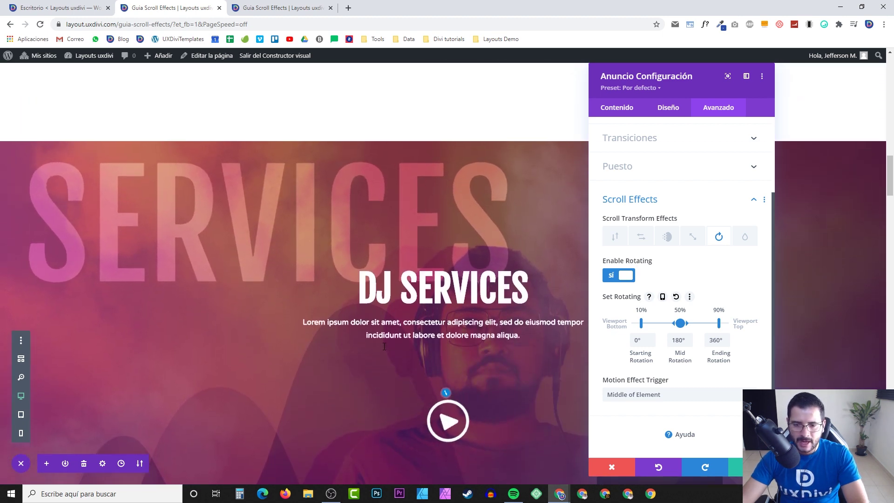
# - Save the play button's rotation settings and replace its icon with the circular refresh arrow, saving that change too
pyautogui.click(735, 466)
pyautogui.scroll(-2, 443, 368)
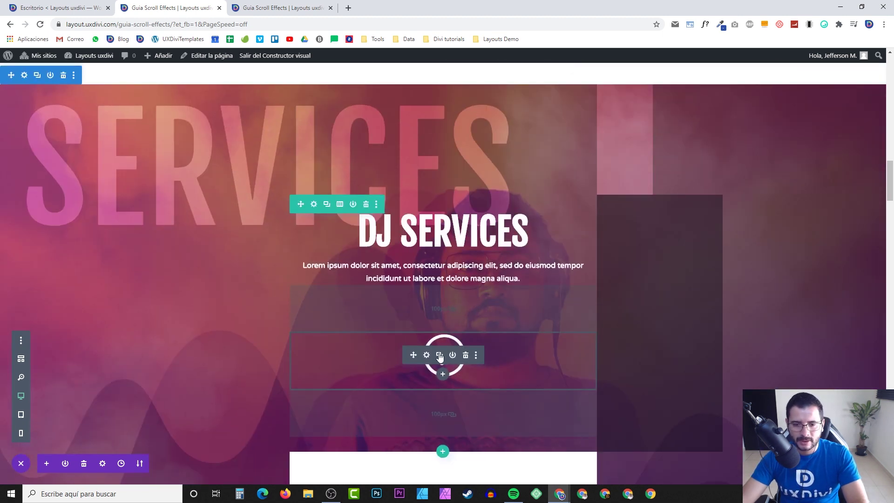
pyautogui.click(442, 356)
pyautogui.click(665, 109)
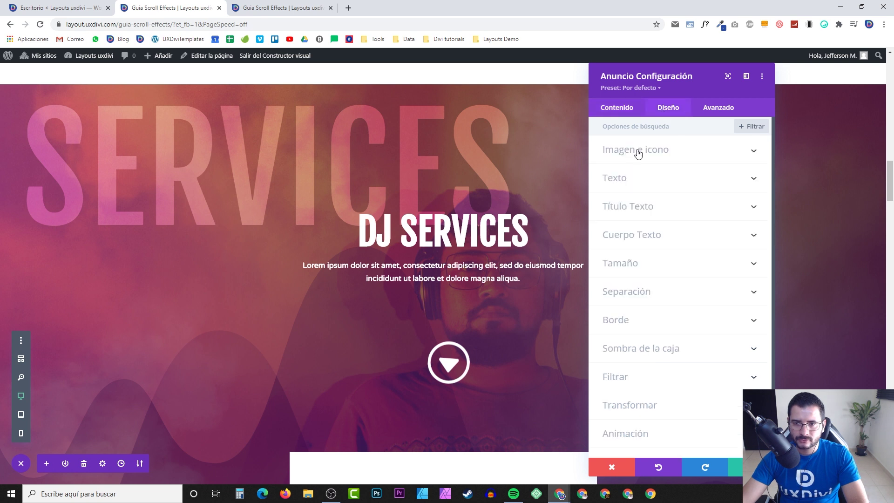
pyautogui.click(616, 114)
pyautogui.click(629, 150)
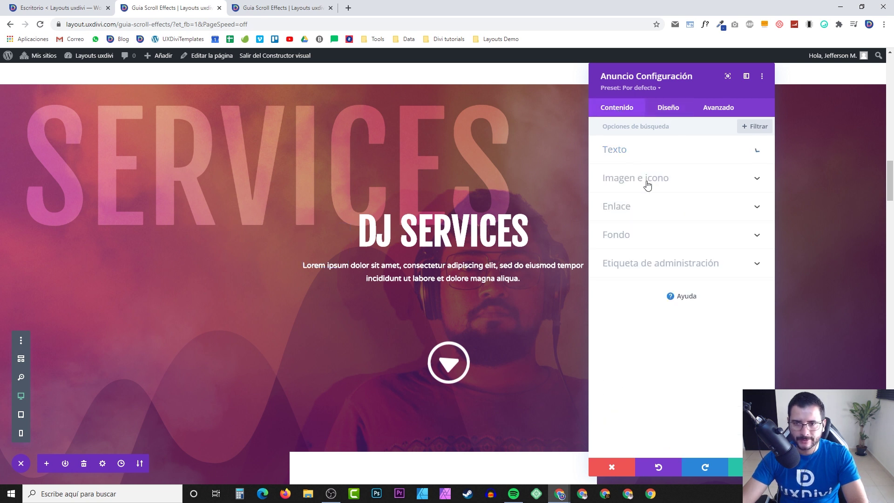
pyautogui.click(638, 179)
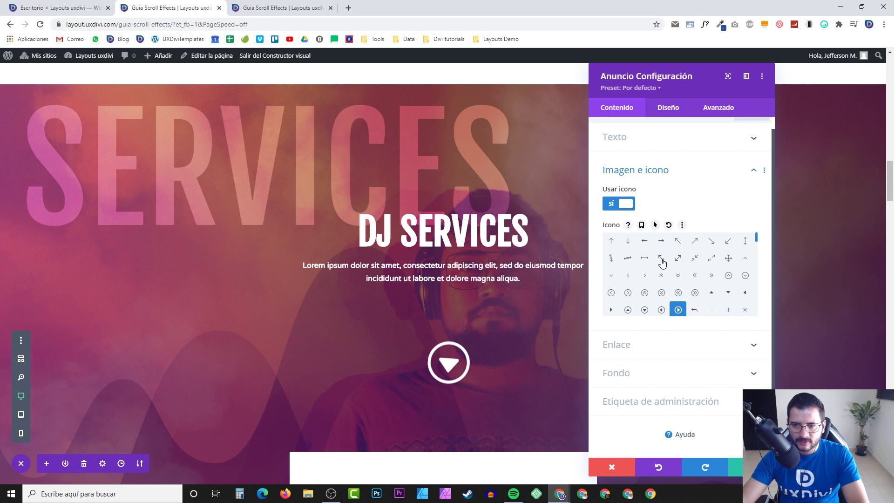
pyautogui.moveTo(758, 240); pyautogui.dragTo(758, 262)
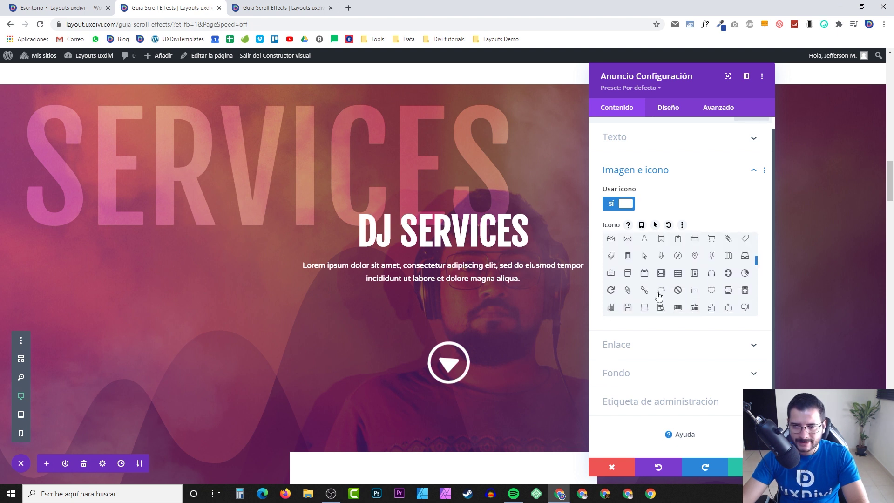
pyautogui.click(611, 291)
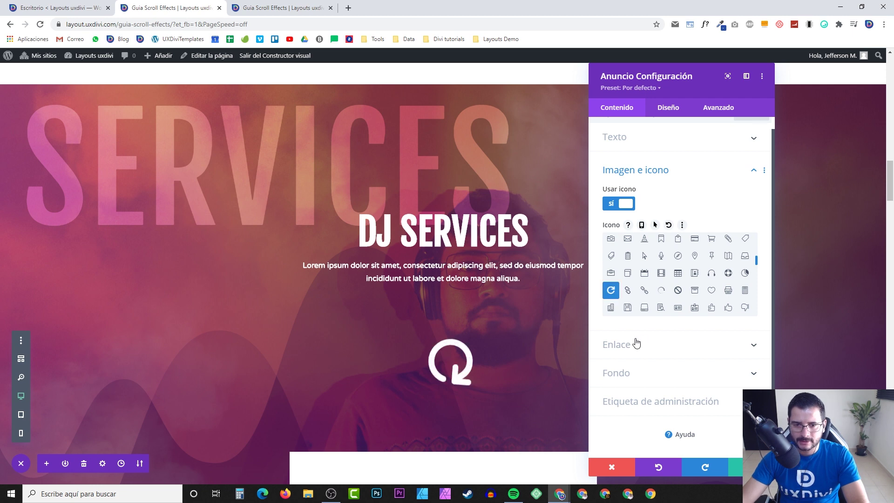
pyautogui.click(735, 467)
# - Check how the circular arrow icon rotates as the page moves between the Services heading and Private Events
pyautogui.scroll(10, 466, 321)
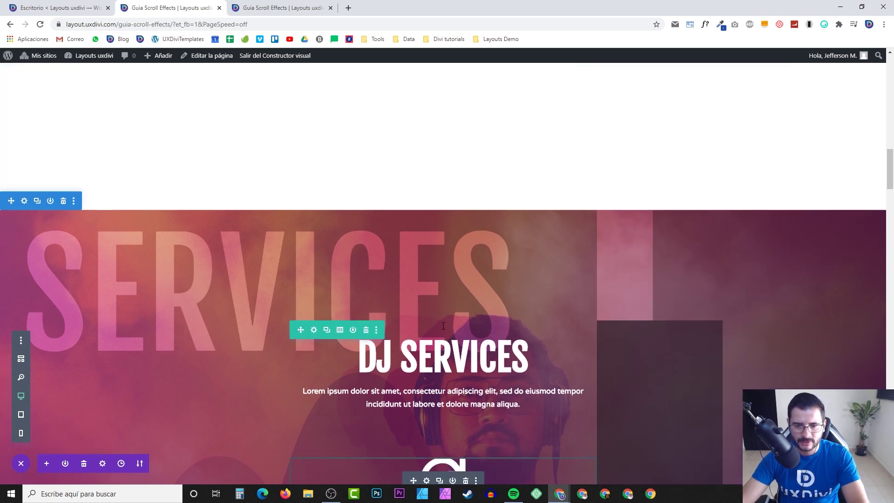
pyautogui.scroll(-10, 758, 324)
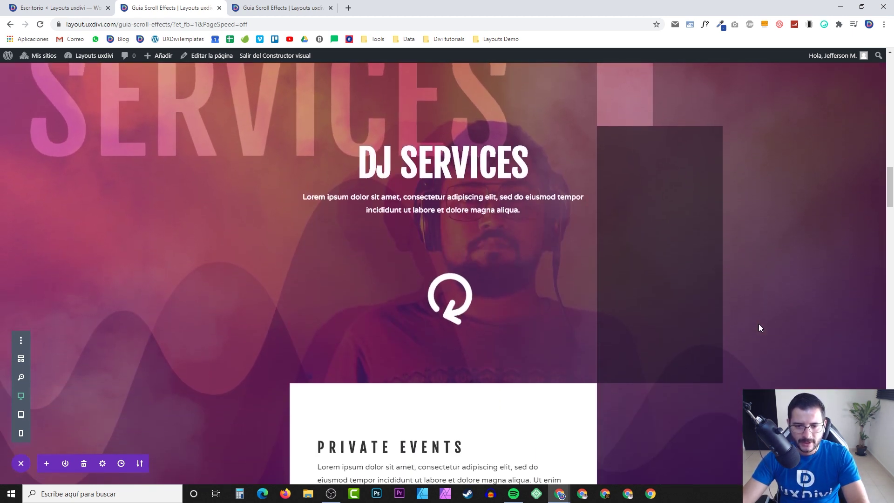
pyautogui.scroll(-2, 758, 324)
pyautogui.scroll(9, 758, 323)
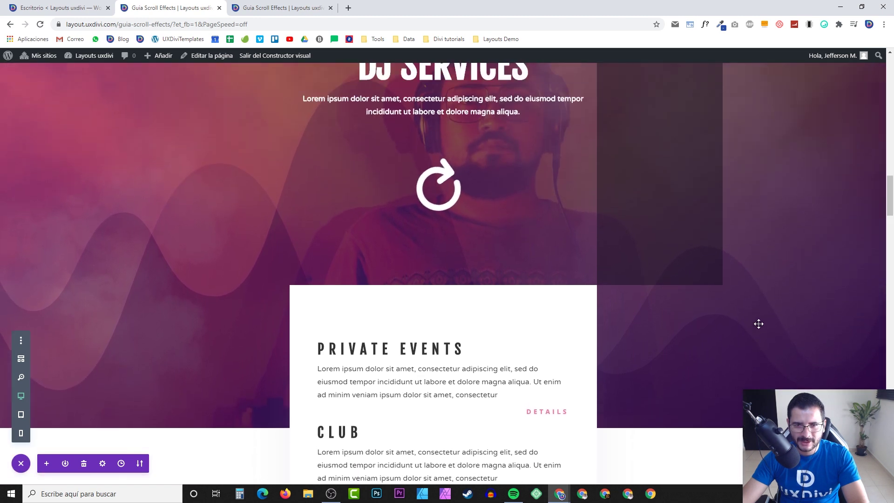
pyautogui.scroll(-6, 759, 324)
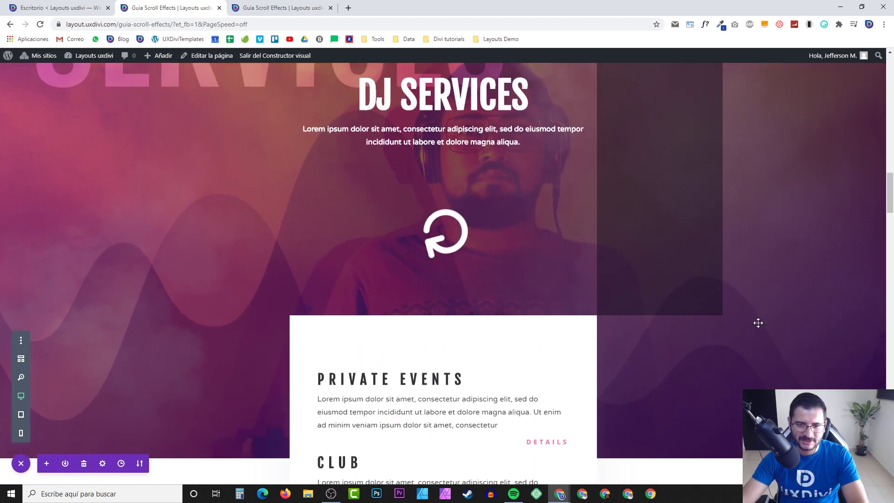
pyautogui.scroll(2, 757, 322)
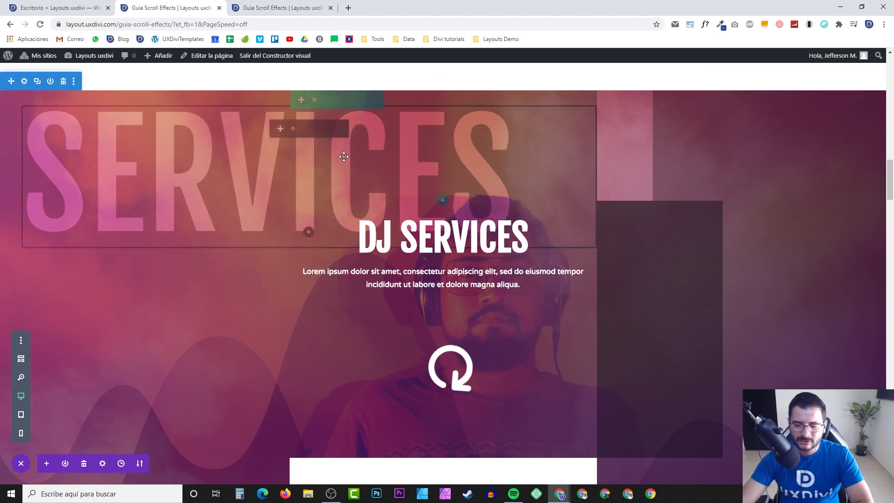
# - View the published page and examine how the circular arrow icon rotates as the DJ Services section moves up and down the viewport
pyautogui.click(274, 8)
pyautogui.scroll(5, 404, 168)
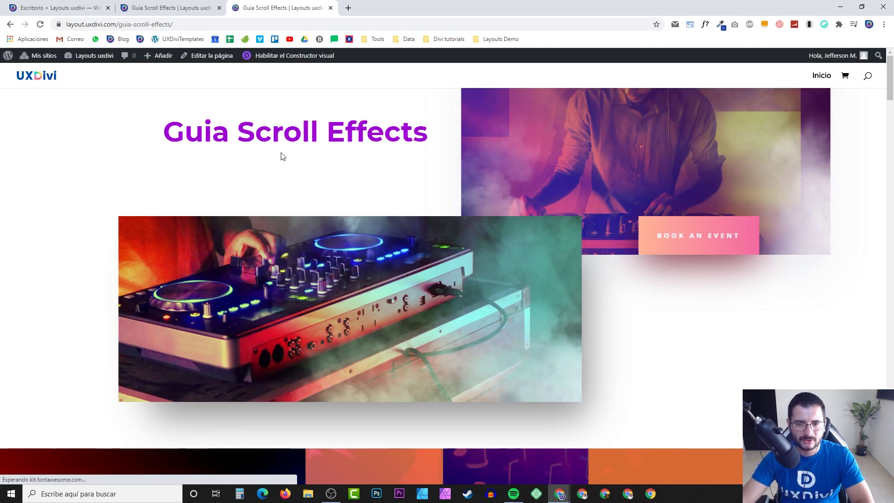
pyautogui.scroll(-9, 434, 187)
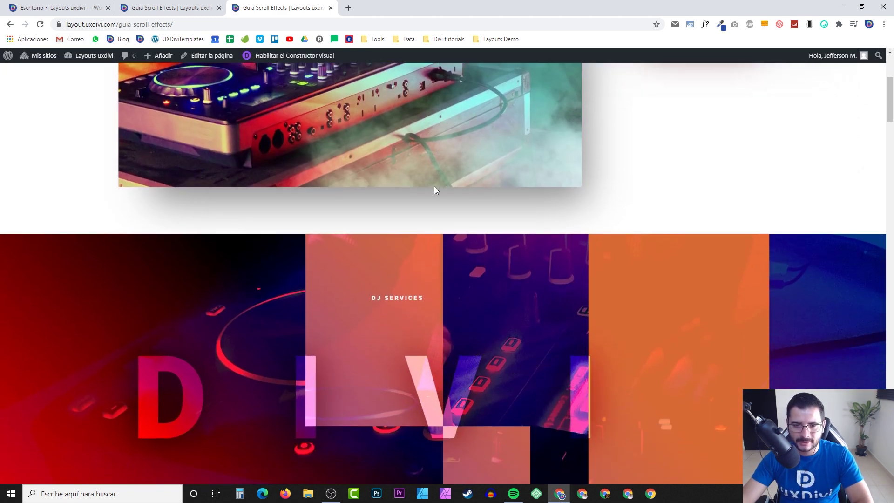
pyautogui.scroll(-10, 434, 181)
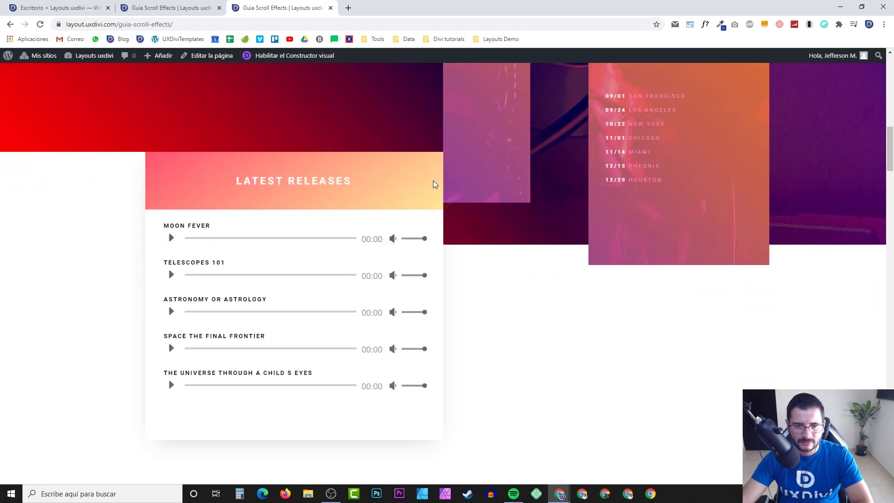
pyautogui.scroll(-9, 425, 176)
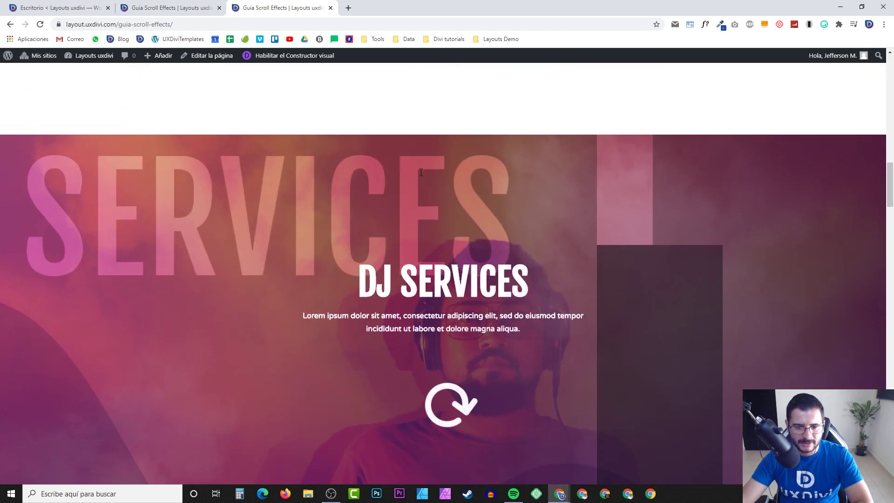
pyautogui.scroll(-1, 420, 172)
pyautogui.scroll(7, 420, 172)
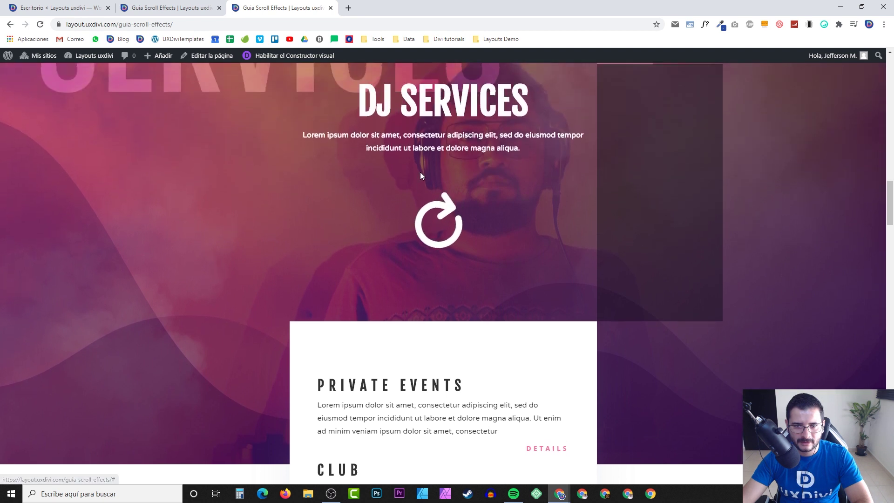
pyautogui.scroll(-6, 728, 209)
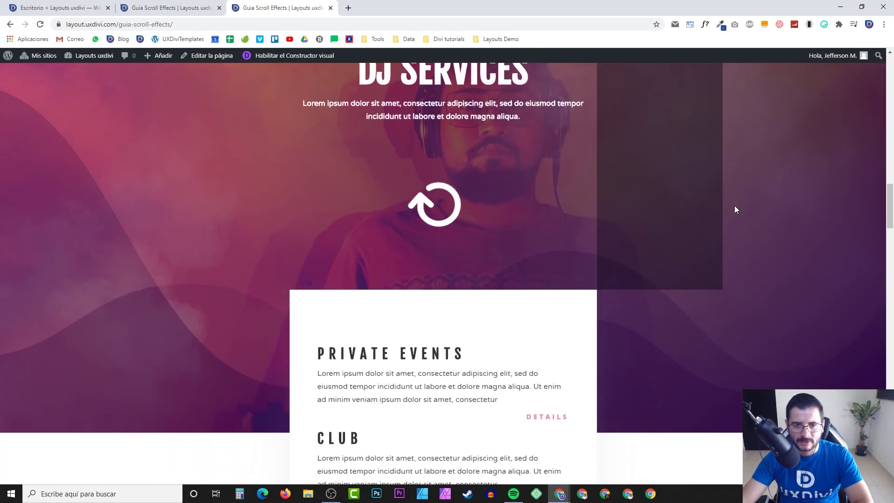
pyautogui.scroll(7, 734, 207)
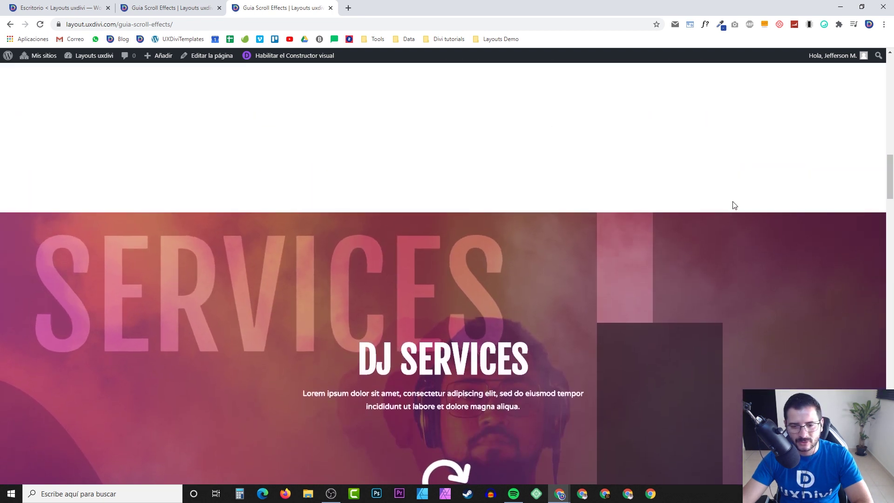
pyautogui.scroll(-8, 734, 202)
pyautogui.scroll(-1, 733, 205)
pyautogui.scroll(7, 733, 206)
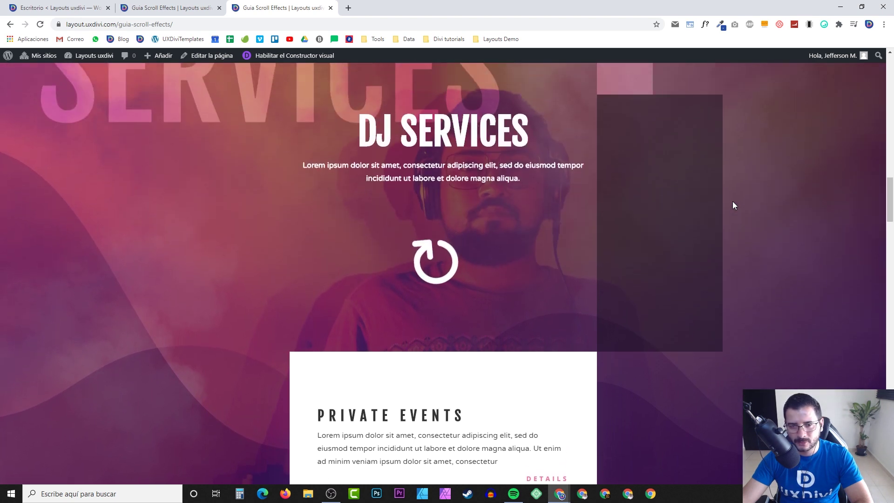
pyautogui.scroll(-3, 728, 205)
pyautogui.scroll(-4, 559, 195)
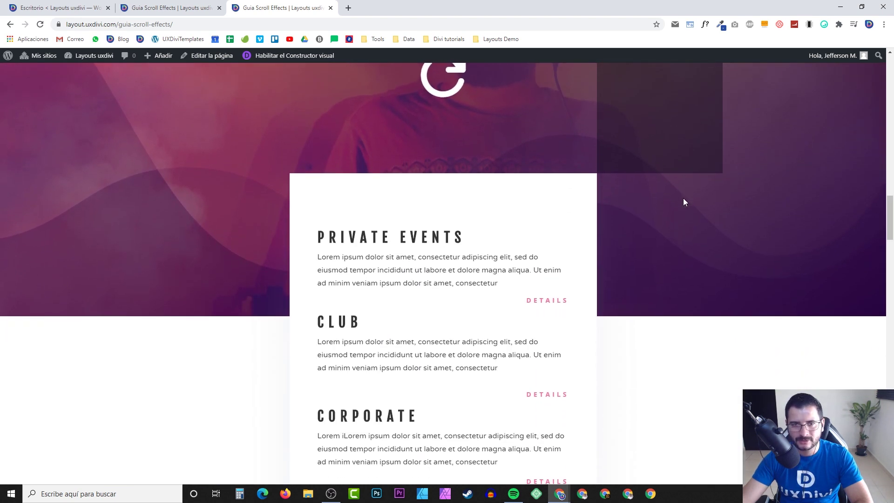
pyautogui.scroll(6, 685, 200)
# - Return to the visual builder, review the circular arrow icon's Scroll Effects options, and close its settings by saving
pyautogui.click(144, 8)
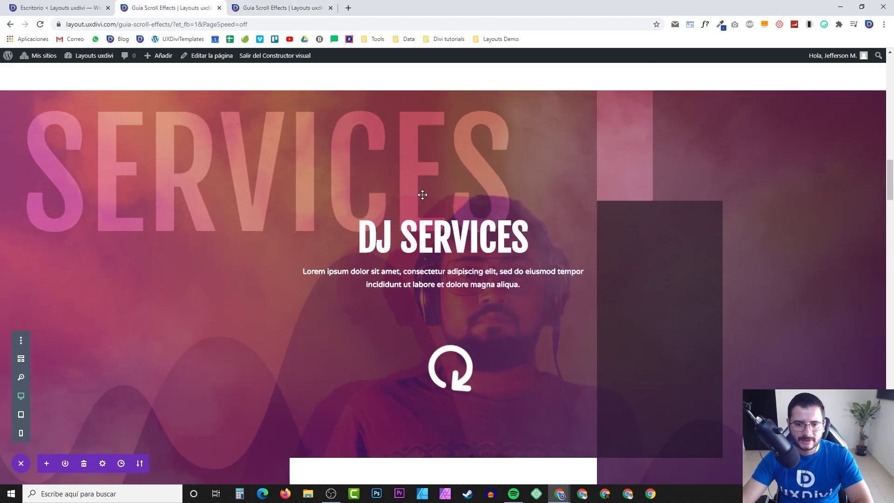
pyautogui.scroll(-5, 423, 194)
pyautogui.scroll(3, 423, 198)
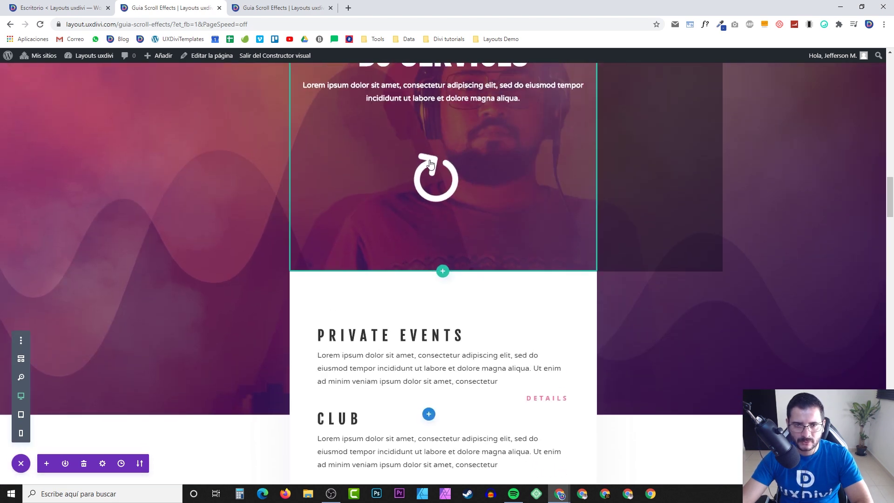
pyautogui.click(426, 250)
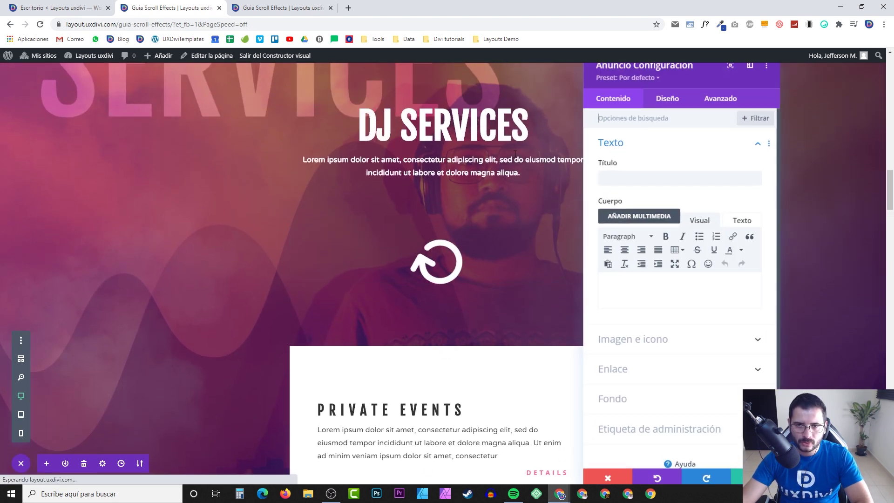
pyautogui.click(719, 108)
pyautogui.click(636, 299)
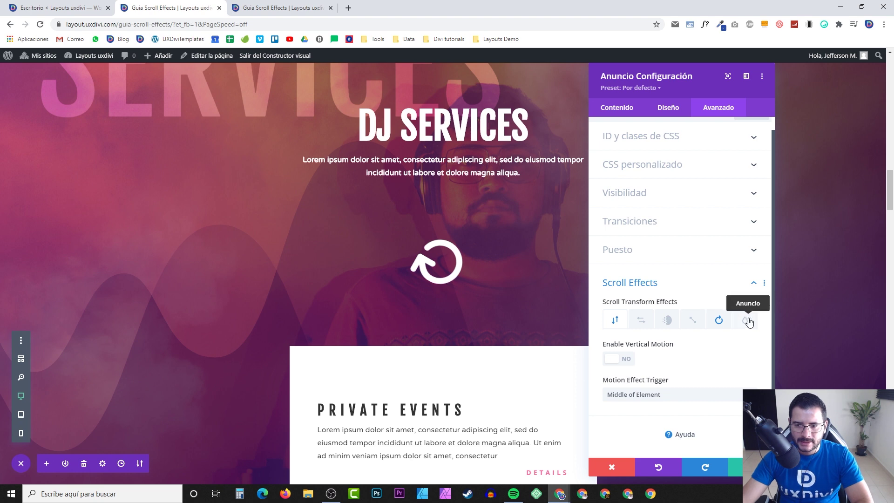
pyautogui.click(741, 464)
# - Delete the large faded EVENT heading from the Hurry! countdown block
pyautogui.scroll(-9, 488, 276)
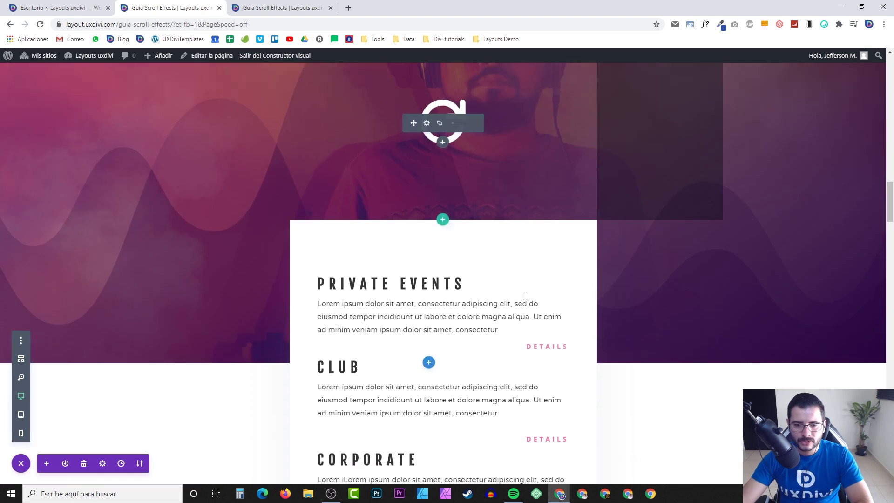
pyautogui.scroll(-5, 529, 285)
pyautogui.scroll(11, 526, 283)
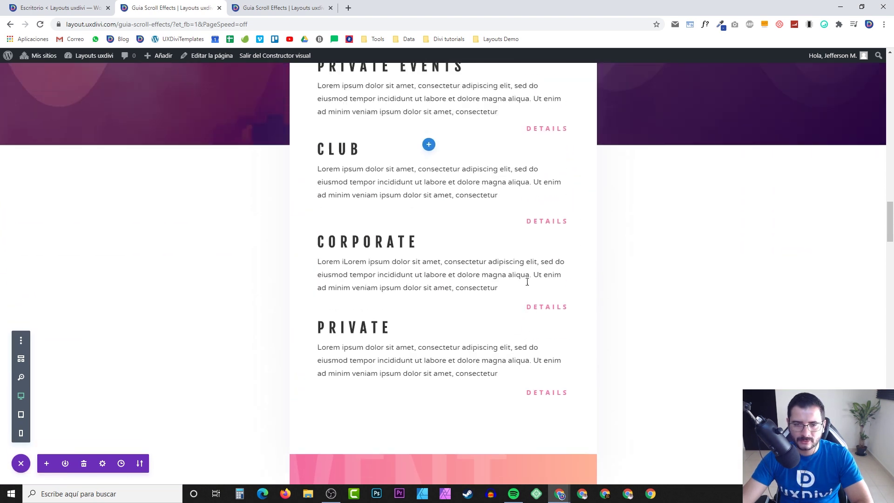
pyautogui.scroll(2, 518, 283)
pyautogui.scroll(-12, 456, 270)
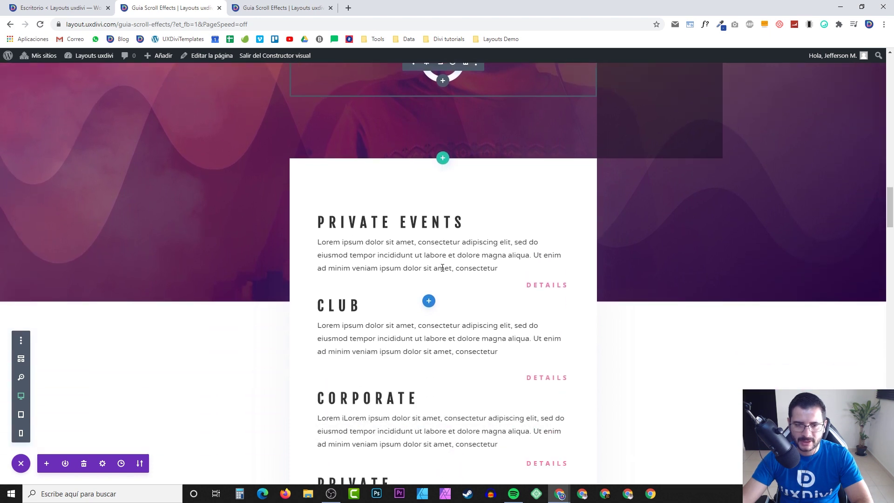
pyautogui.scroll(-8, 446, 264)
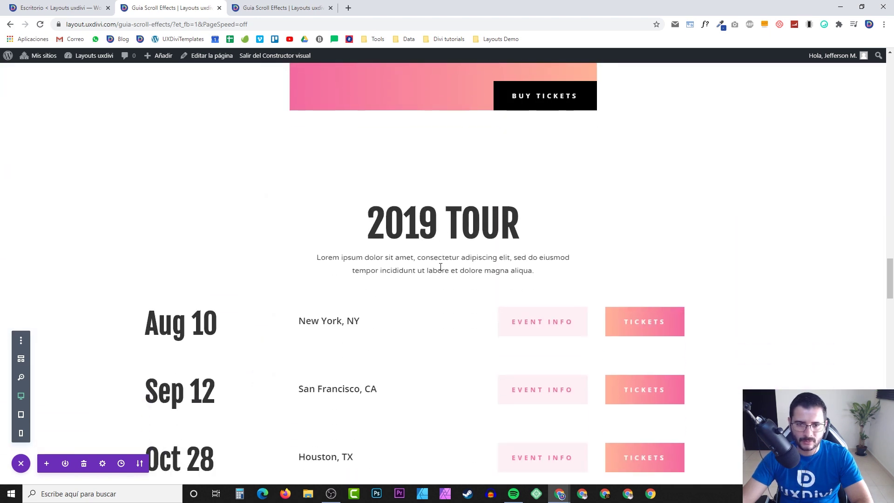
pyautogui.scroll(9, 440, 265)
pyautogui.scroll(10, 493, 263)
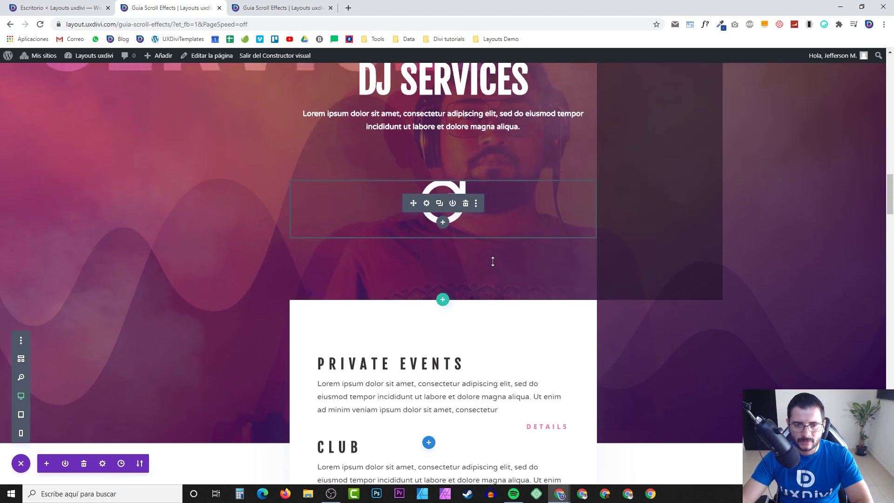
pyautogui.scroll(-12, 493, 259)
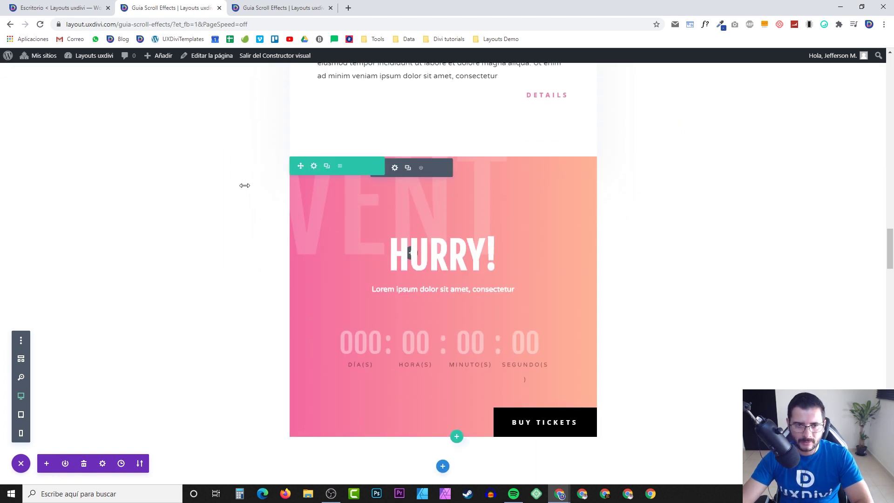
pyautogui.moveTo(251, 186); pyautogui.dragTo(352, 175)
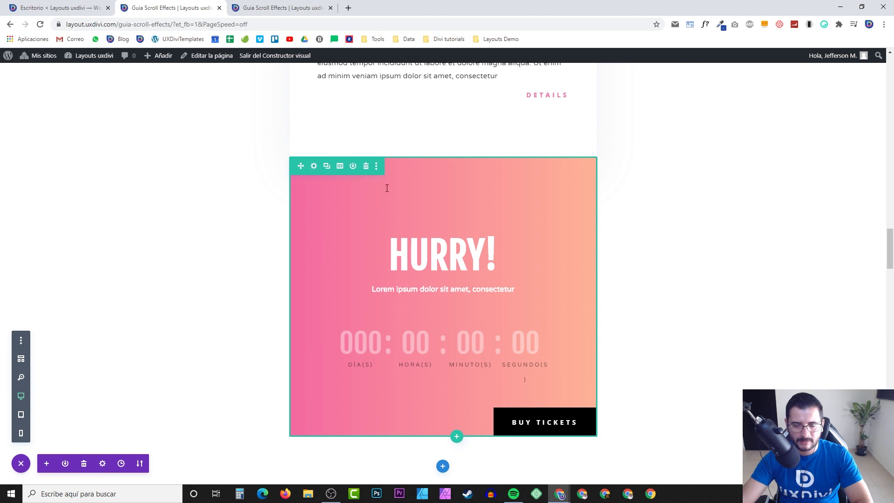
# - Look over the page content between the Private Events list and the About Me section
pyautogui.scroll(-10, 479, 217)
pyautogui.scroll(-10, 479, 217)
pyautogui.scroll(3, 479, 215)
pyautogui.scroll(-1, 473, 213)
pyautogui.scroll(2, 473, 212)
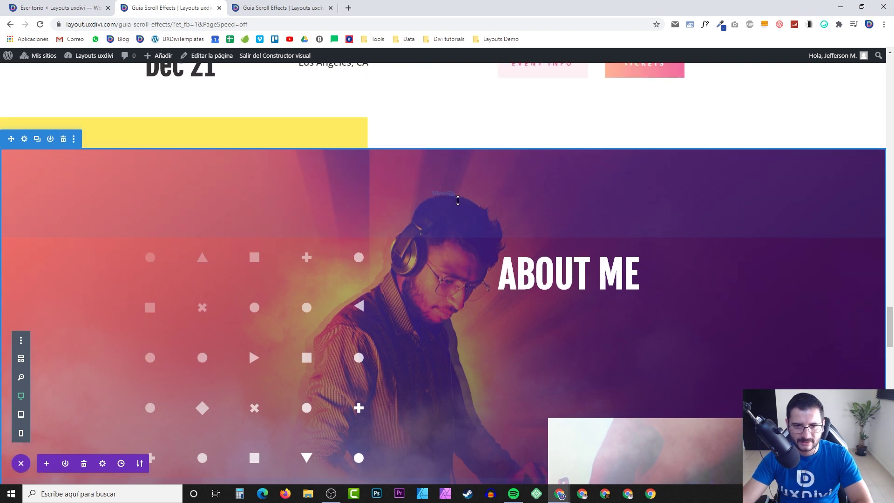
pyautogui.scroll(-3, 467, 203)
pyautogui.scroll(20, 475, 200)
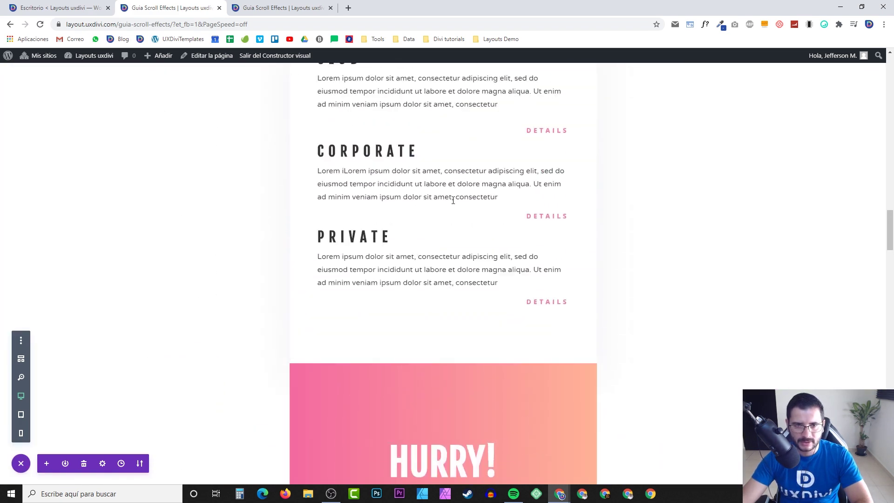
pyautogui.scroll(4, 461, 205)
# - Delete the whole 2019 Tour section between the Hurry! block and About Me
pyautogui.scroll(-8, 463, 208)
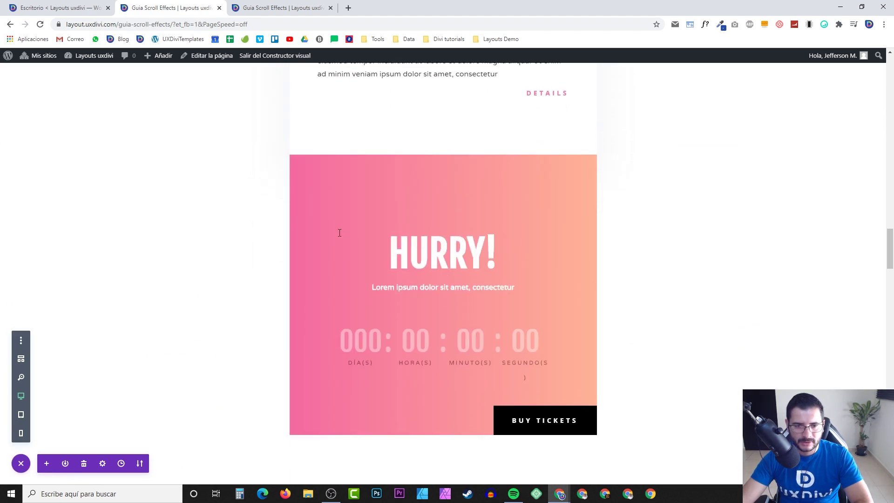
pyautogui.scroll(-8, 341, 233)
pyautogui.scroll(-5, 186, 209)
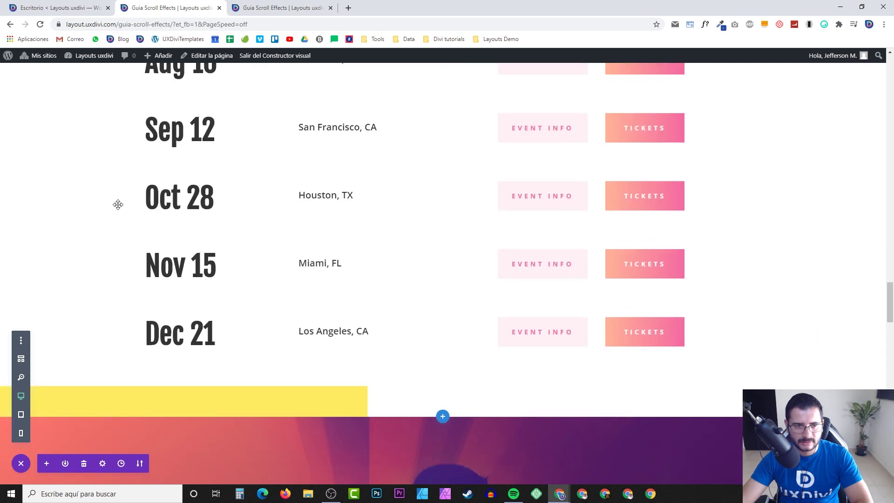
pyautogui.scroll(5, 112, 198)
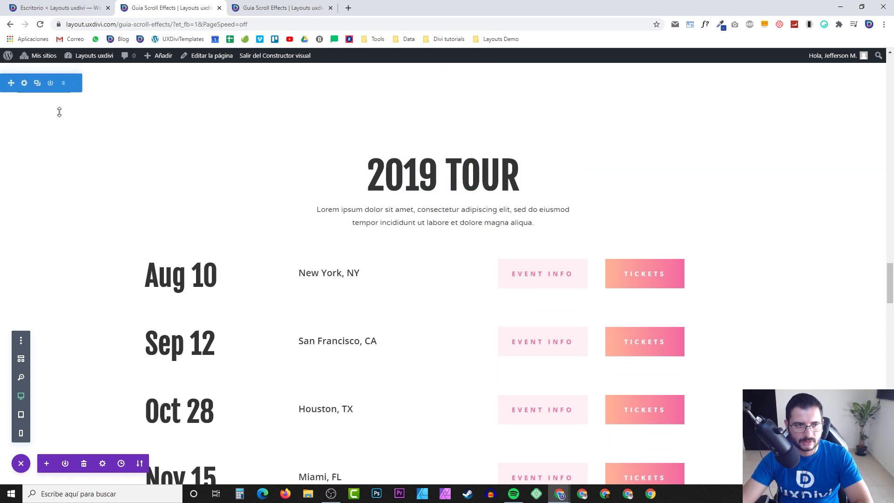
pyautogui.scroll(-6, 92, 116)
pyautogui.scroll(15, 345, 205)
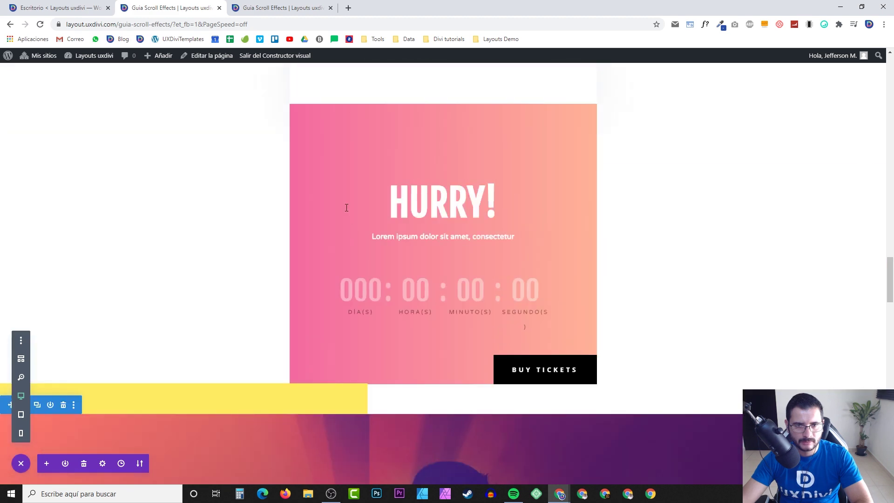
pyautogui.scroll(-5, 345, 205)
pyautogui.scroll(-7, 342, 201)
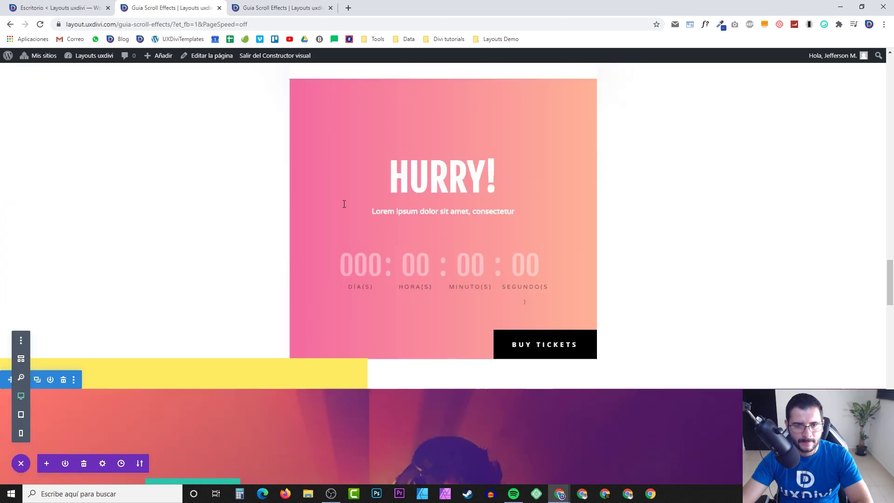
# - Delete the Club, Corporate and Private text modules from the services list, keeping Private Events
pyautogui.scroll(12, 484, 251)
pyautogui.moveTo(359, 221)
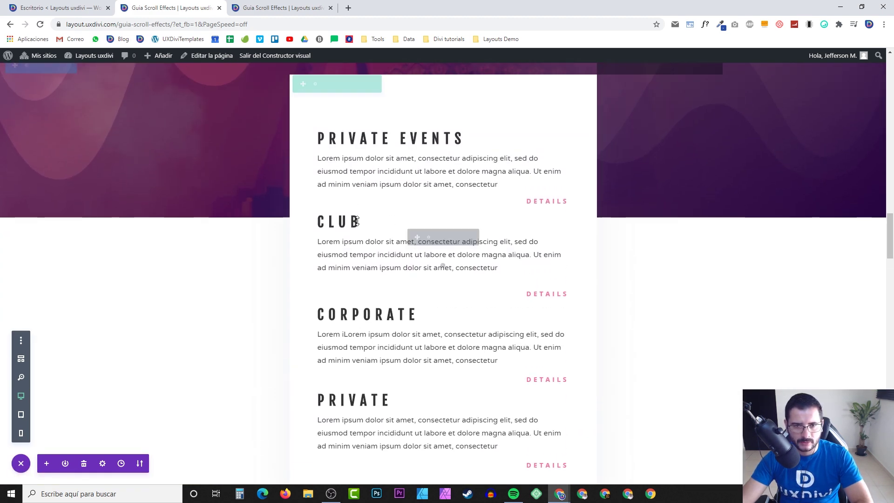
pyautogui.click(465, 238)
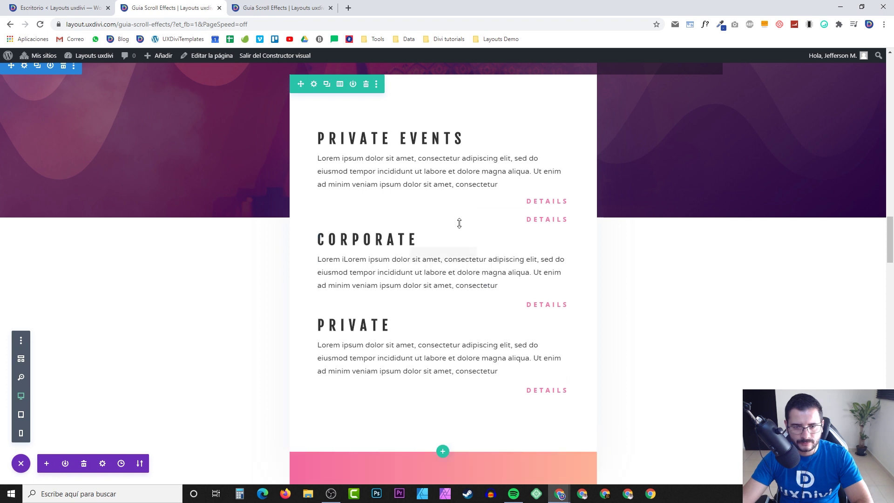
pyautogui.click(466, 256)
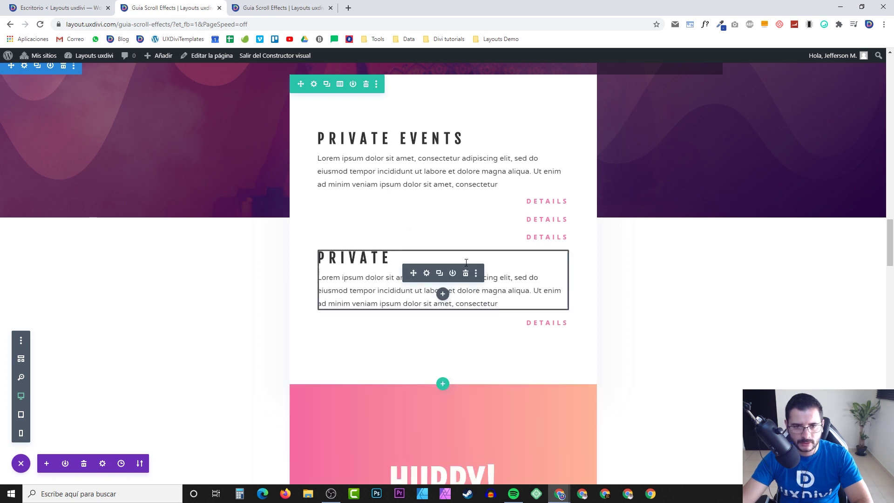
pyautogui.click(466, 274)
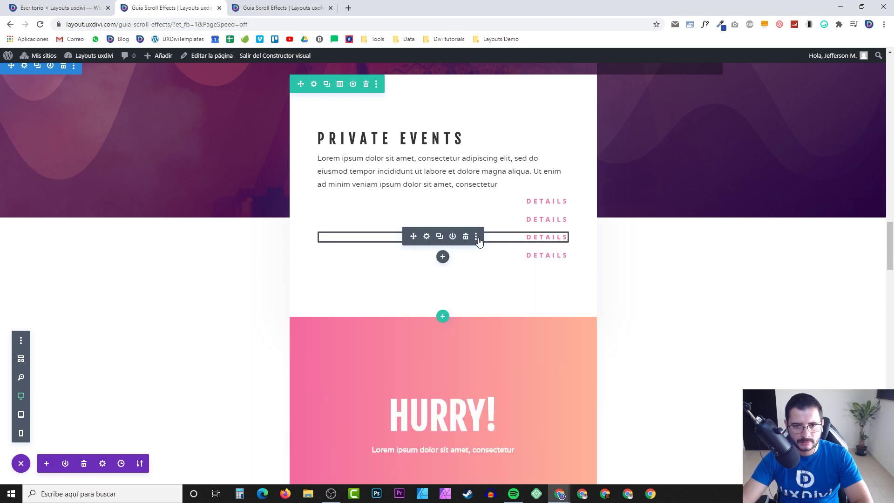
# - Delete the three leftover Details buttons, keeping only the one under Private Events
pyautogui.click(466, 237)
pyautogui.rightClick(467, 239)
pyautogui.click(467, 239)
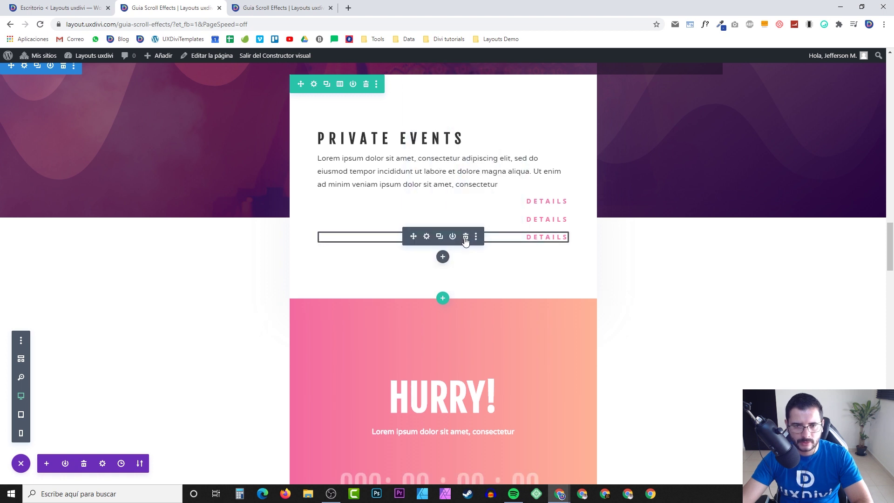
pyautogui.click(466, 237)
pyautogui.click(466, 219)
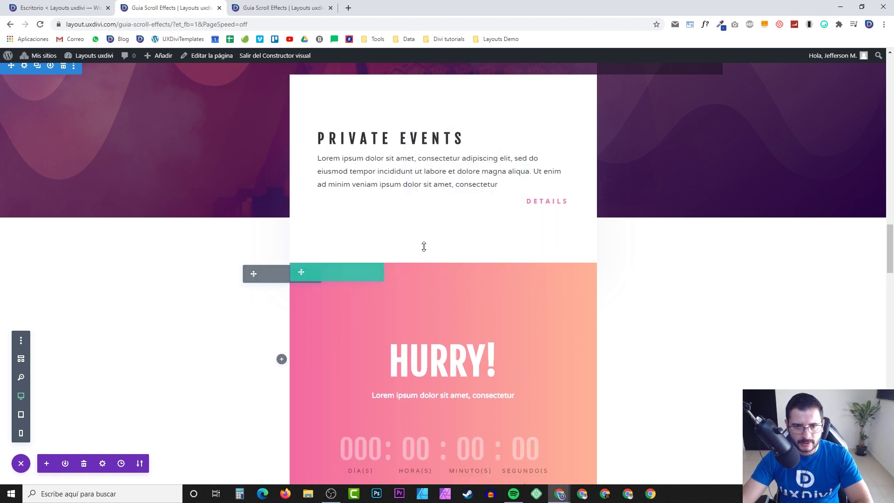
# - Check the shortened page layout by moving between the Hurry! block and the DJ Services section
pyautogui.scroll(-6, 420, 241)
pyautogui.scroll(15, 420, 241)
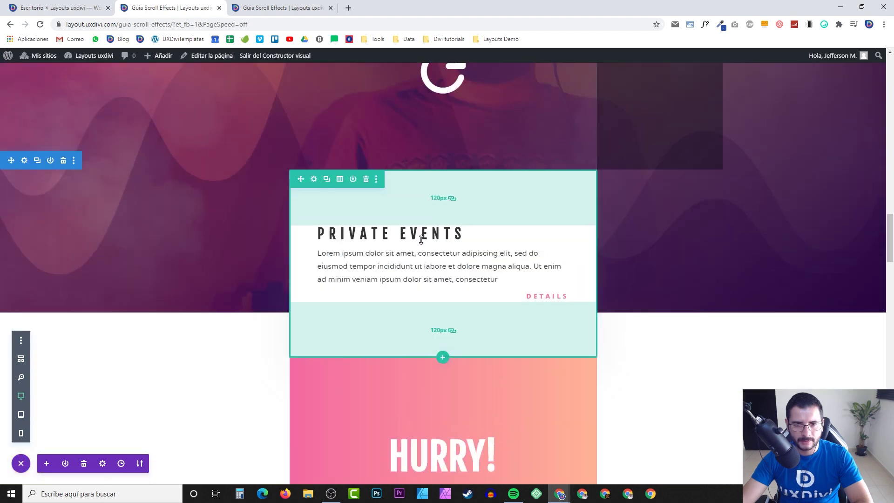
pyautogui.scroll(-15, 422, 240)
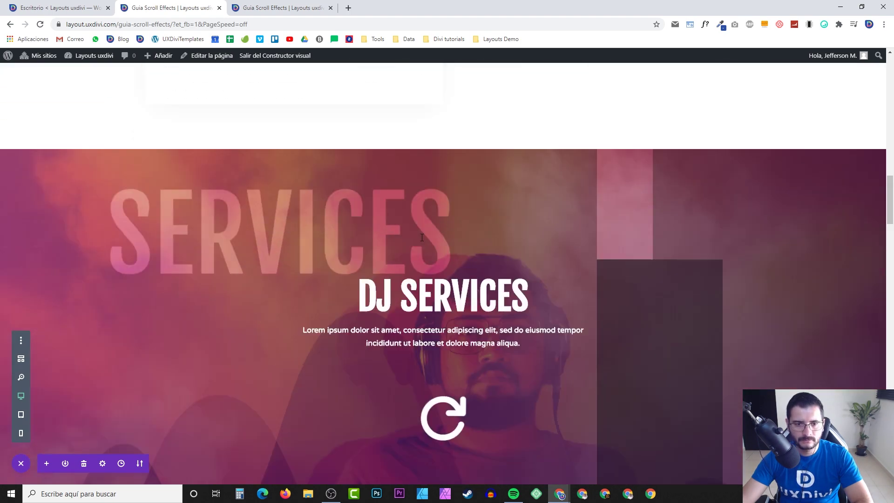
# - Enable the blur scroll effect on the About Me section
pyautogui.scroll(-8, 473, 247)
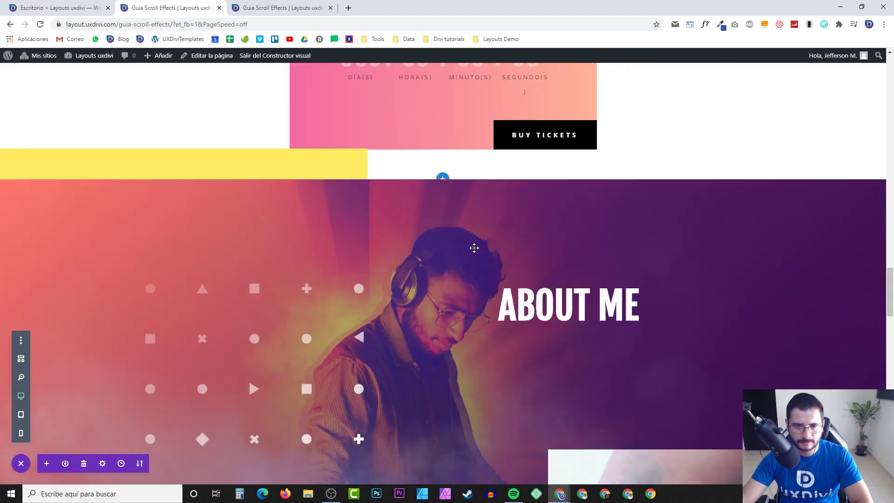
pyautogui.scroll(4, 469, 246)
pyautogui.scroll(-4, 397, 289)
pyautogui.scroll(4, 397, 289)
pyautogui.scroll(-6, 396, 289)
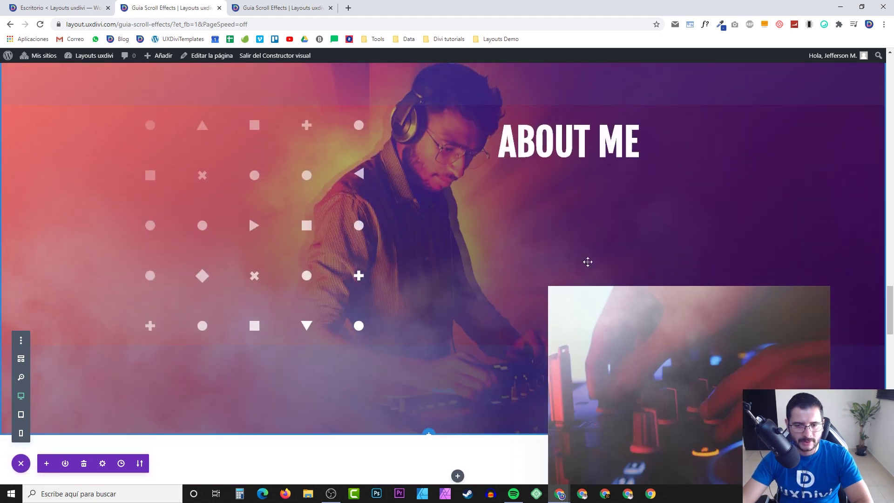
pyautogui.scroll(5, 456, 335)
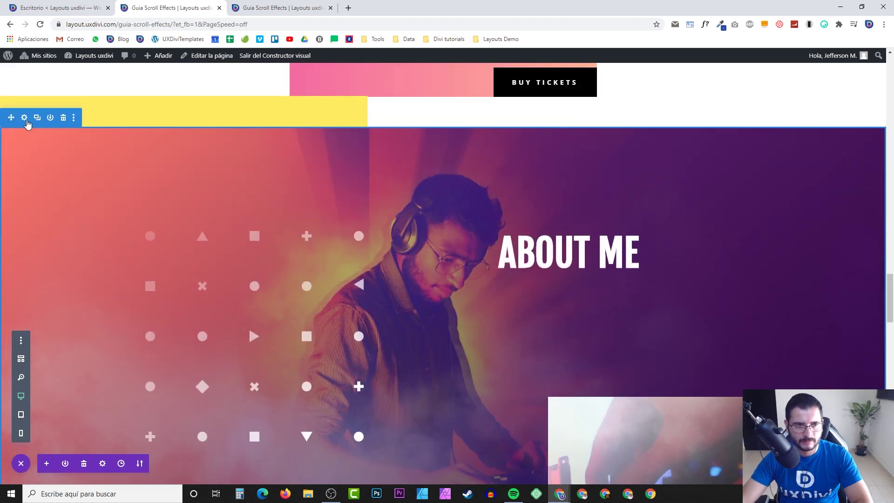
pyautogui.click(24, 118)
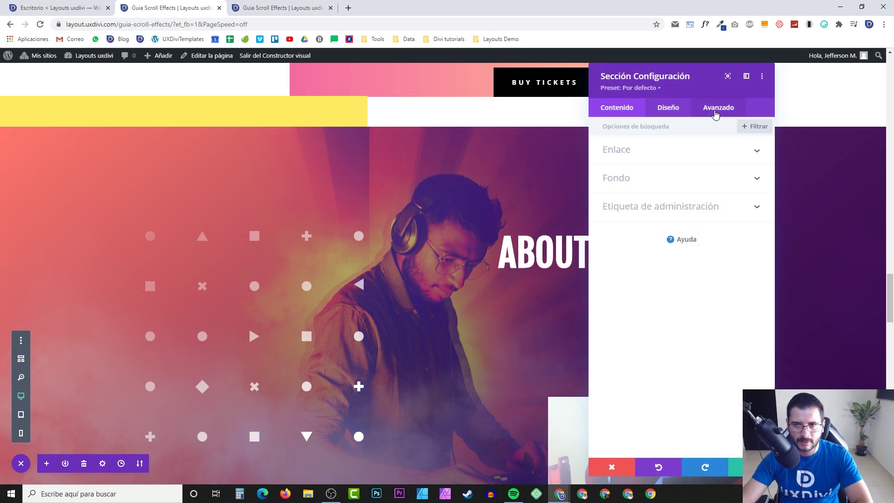
pyautogui.click(715, 113)
pyautogui.click(634, 296)
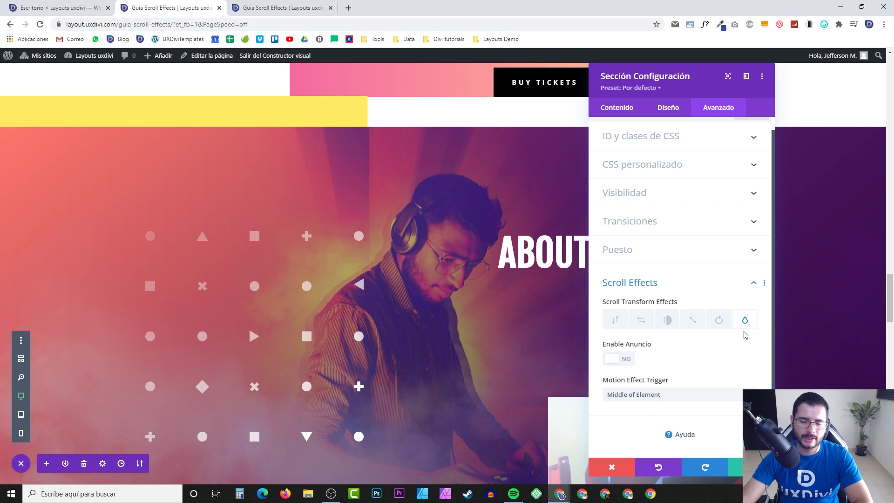
pyautogui.click(623, 365)
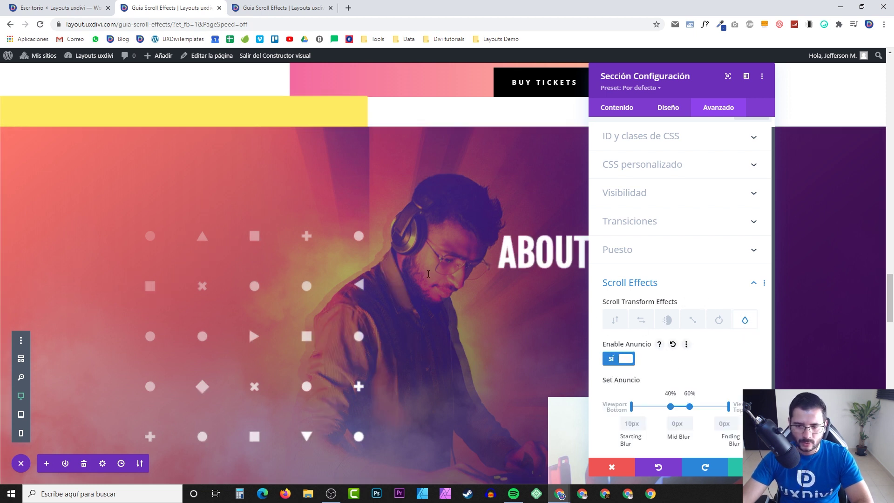
# - Examine how the About Me section blurs and sharpens with the default blur values as it moves through the viewport
pyautogui.scroll(-1, 415, 269)
pyautogui.scroll(-4, 396, 272)
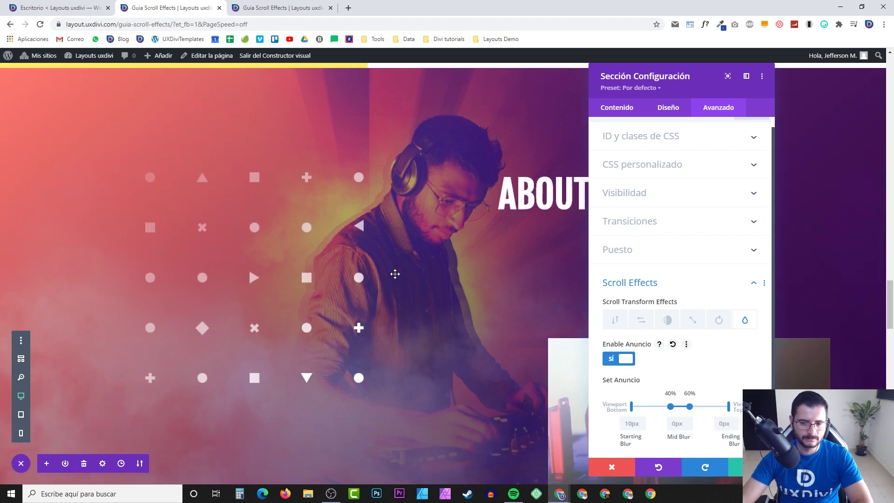
pyautogui.scroll(3, 395, 277)
pyautogui.scroll(2, 396, 277)
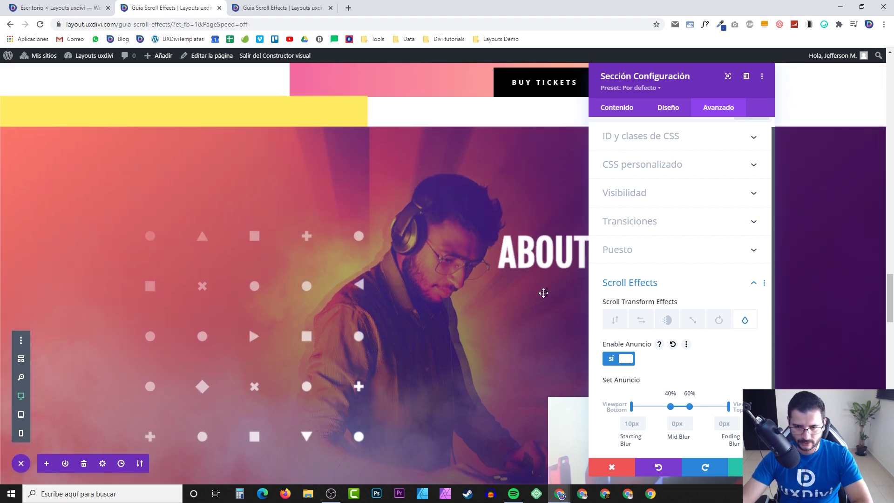
pyautogui.scroll(-2, 703, 332)
pyautogui.scroll(-4, 401, 266)
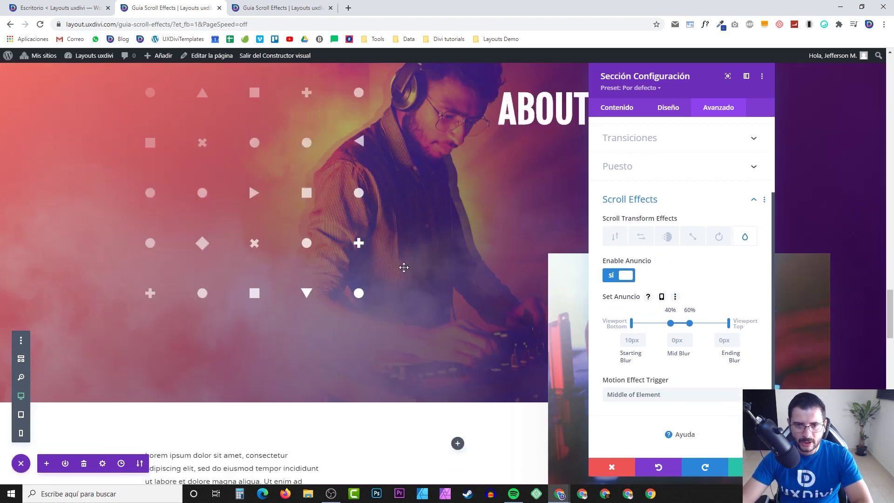
pyautogui.scroll(6, 397, 255)
pyautogui.scroll(-3, 397, 259)
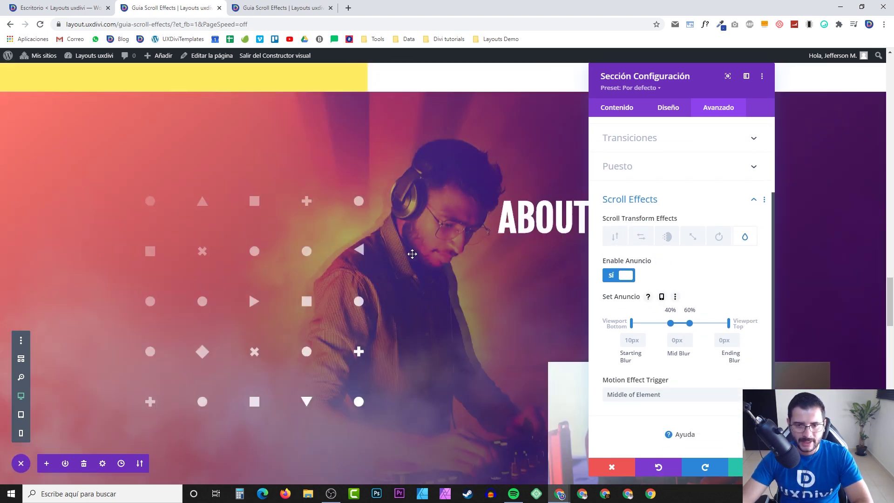
pyautogui.scroll(6, 405, 254)
pyautogui.scroll(1, 427, 256)
pyautogui.scroll(-2, 425, 255)
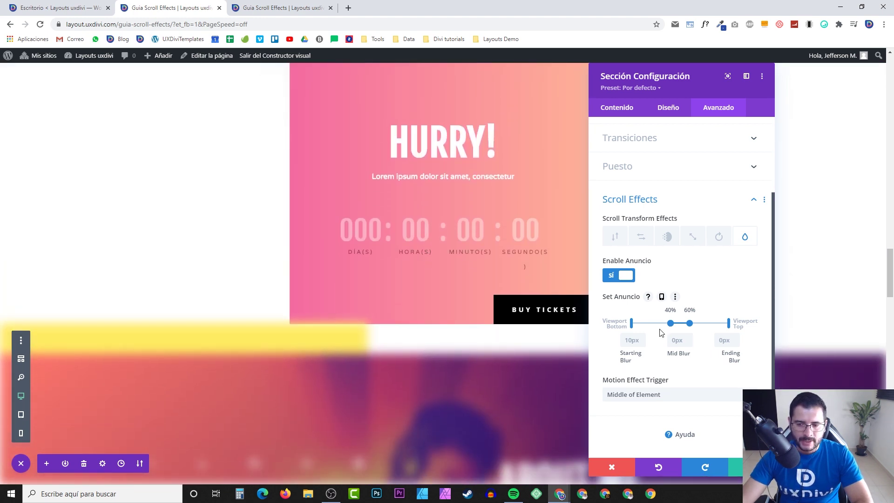
pyautogui.scroll(-7, 300, 314)
pyautogui.scroll(6, 300, 314)
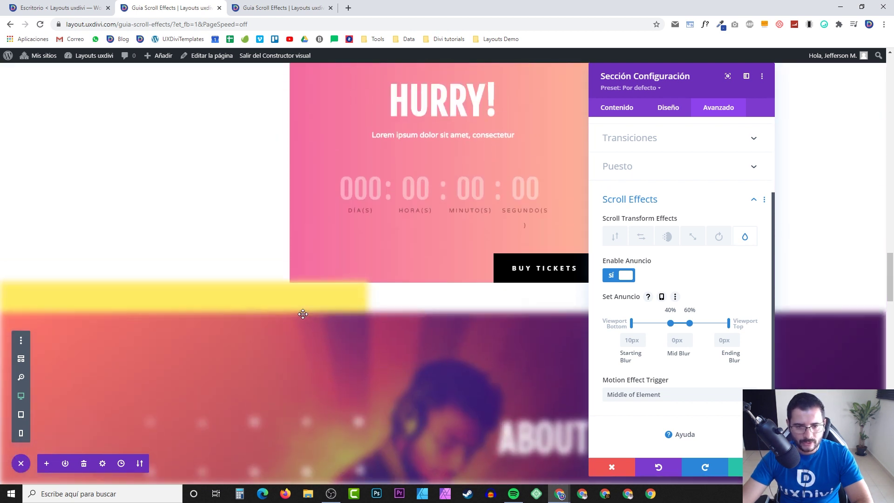
pyautogui.scroll(-4, 411, 360)
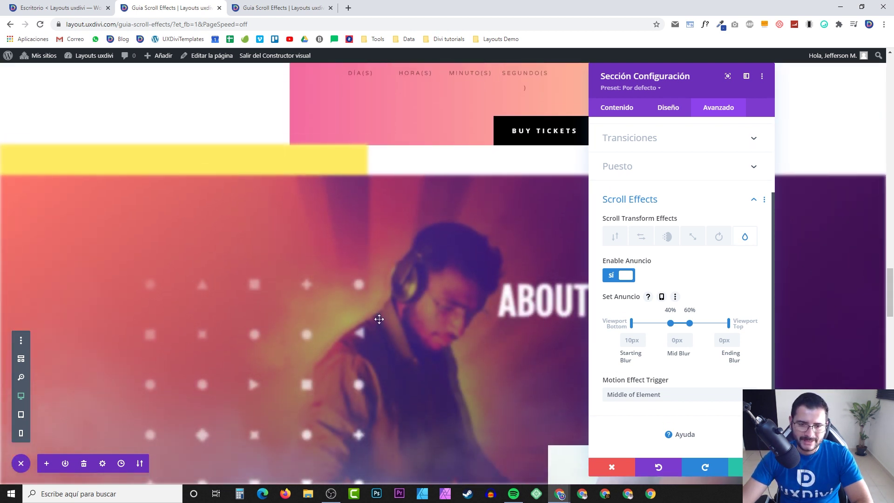
pyautogui.scroll(5, 418, 298)
pyautogui.scroll(-3, 385, 328)
pyautogui.scroll(-2, 385, 328)
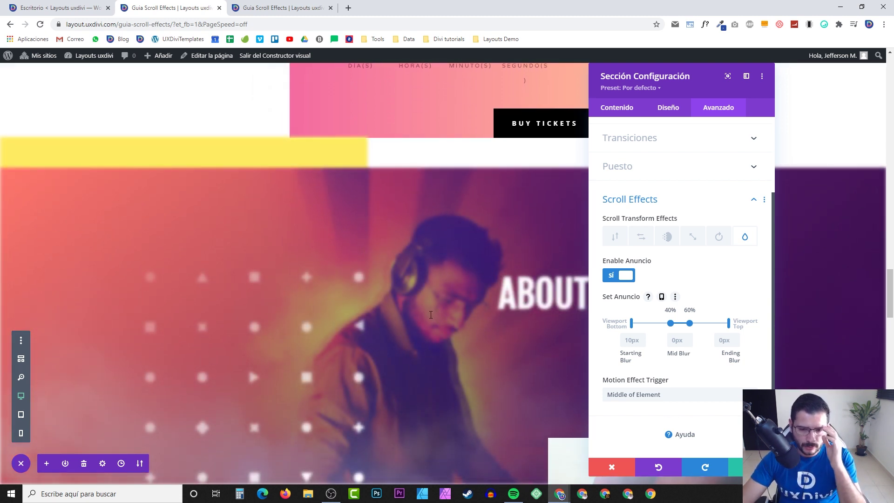
pyautogui.scroll(3, 425, 326)
pyautogui.scroll(-1, 424, 328)
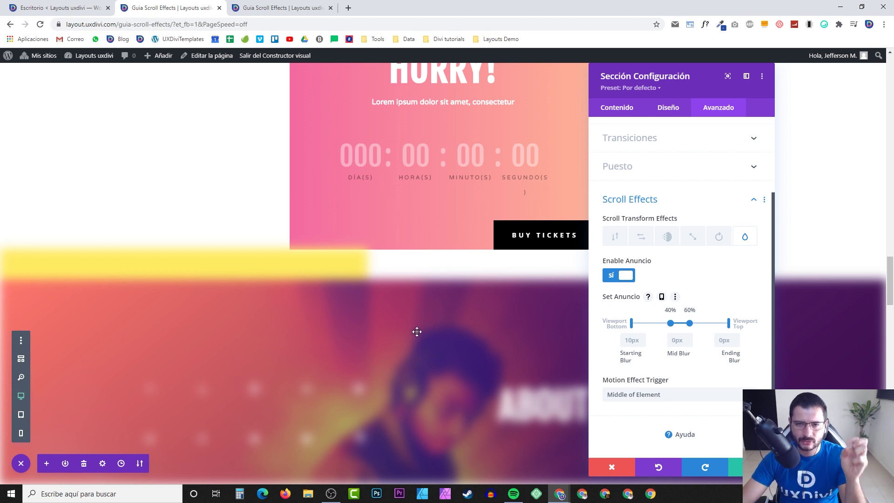
pyautogui.scroll(-4, 407, 337)
pyautogui.scroll(7, 404, 332)
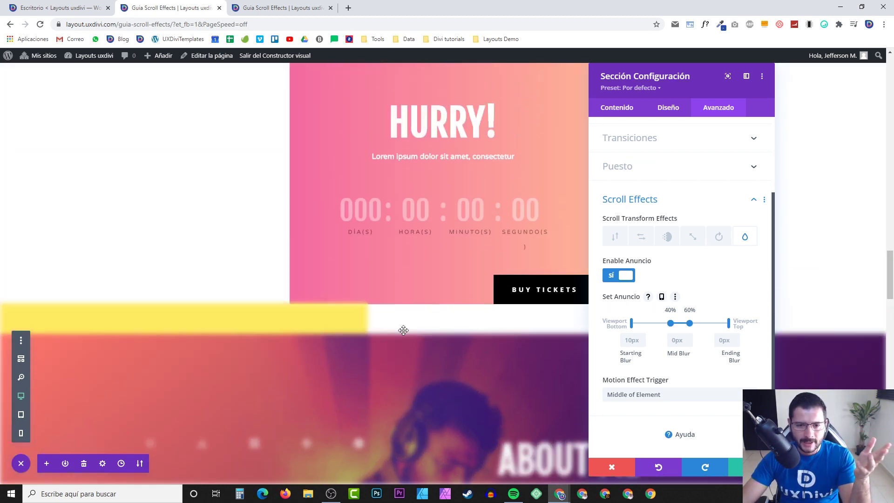
pyautogui.scroll(-4, 398, 323)
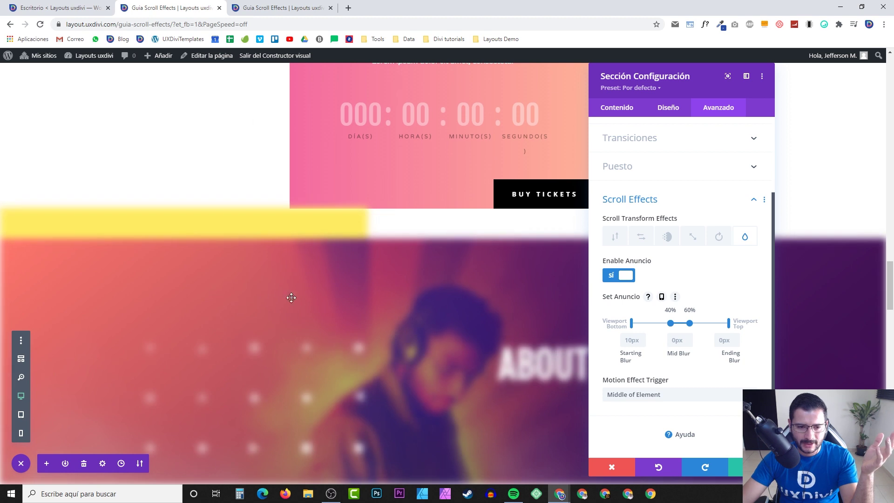
pyautogui.scroll(4, 339, 315)
pyautogui.scroll(-4, 304, 304)
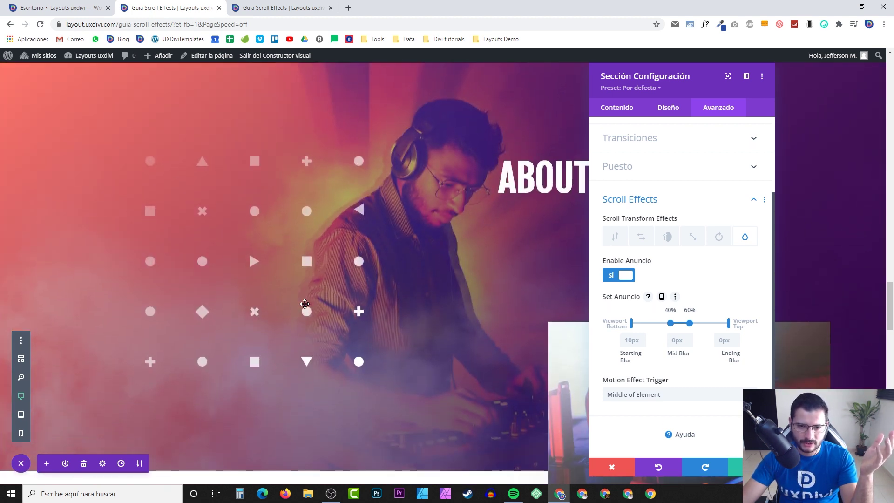
pyautogui.scroll(-4, 407, 300)
pyautogui.scroll(4, 407, 299)
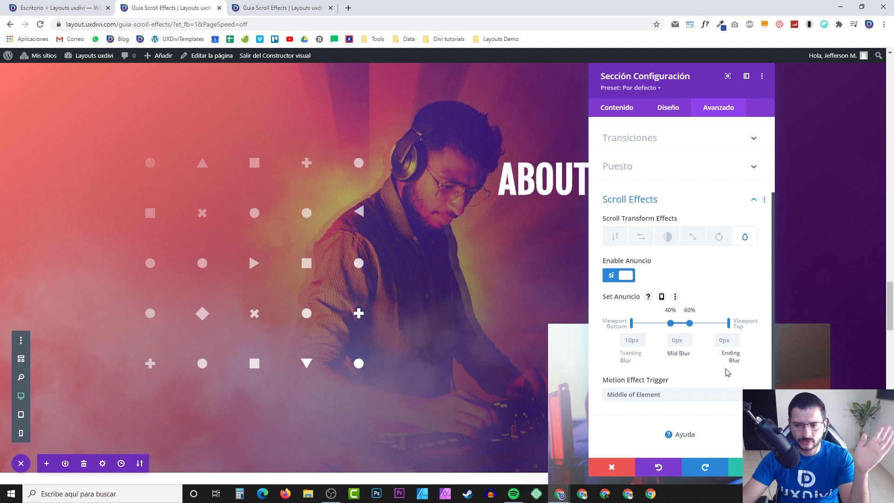
pyautogui.scroll(3, 694, 371)
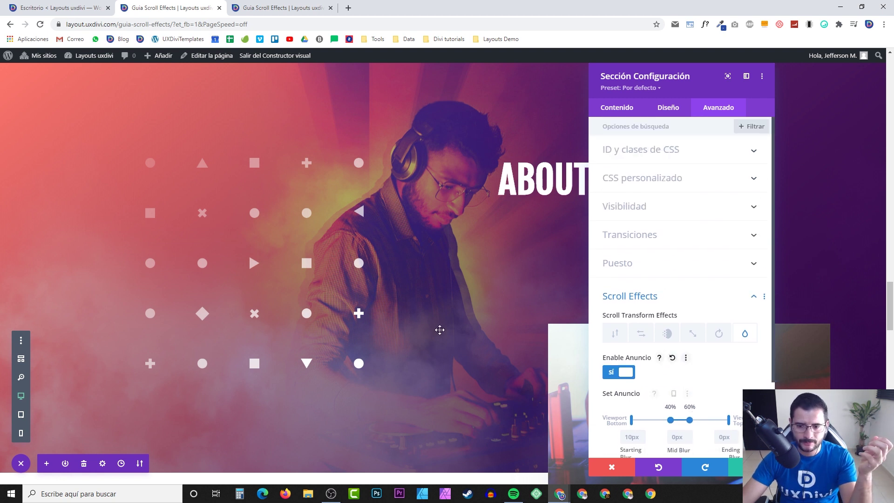
pyautogui.scroll(-1, 467, 335)
pyautogui.scroll(-3, 694, 358)
pyautogui.scroll(4, 419, 281)
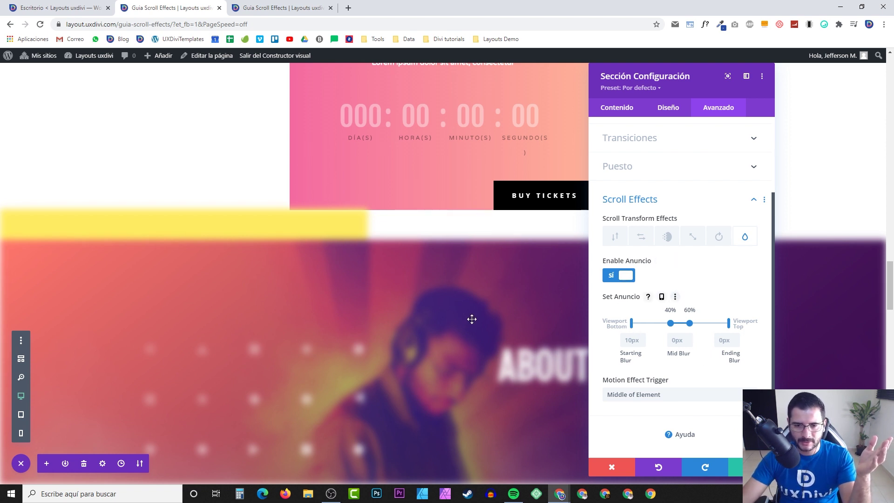
# - Try Starting Blur values of 100px and 1000px on the About Me section and preview each
pyautogui.scroll(3, 499, 322)
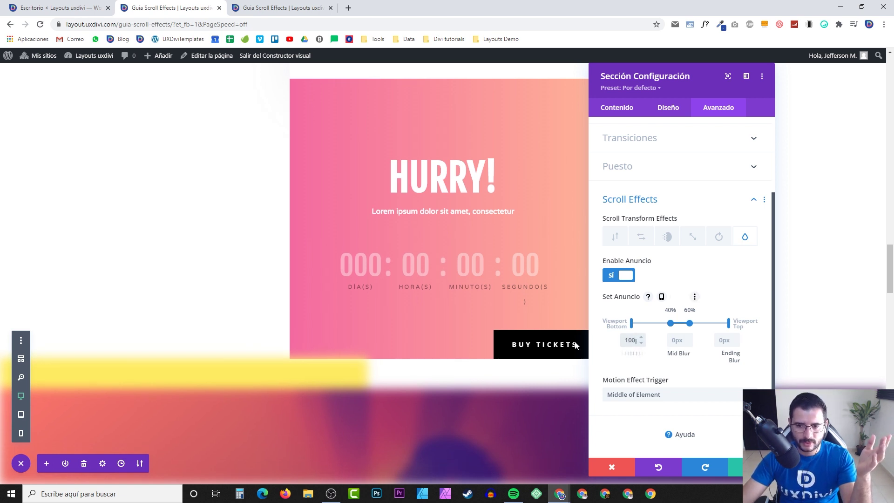
pyautogui.scroll(-4, 283, 300)
pyautogui.scroll(1, 294, 299)
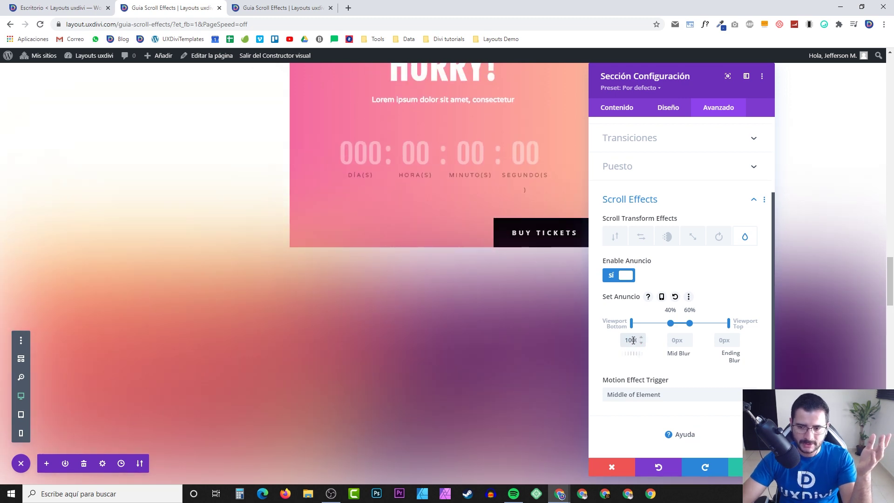
pyautogui.click(634, 340)
pyautogui.scroll(-3, 272, 303)
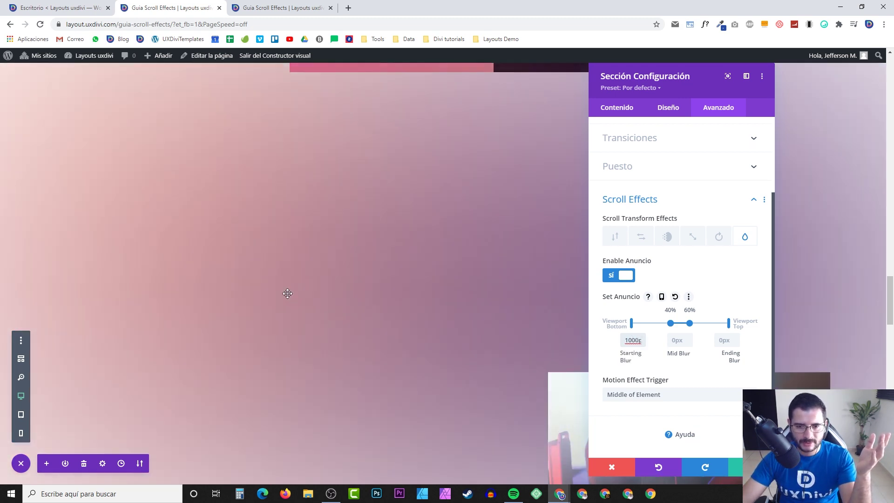
pyautogui.scroll(5, 285, 295)
pyautogui.scroll(-5, 285, 295)
pyautogui.scroll(-1, 290, 292)
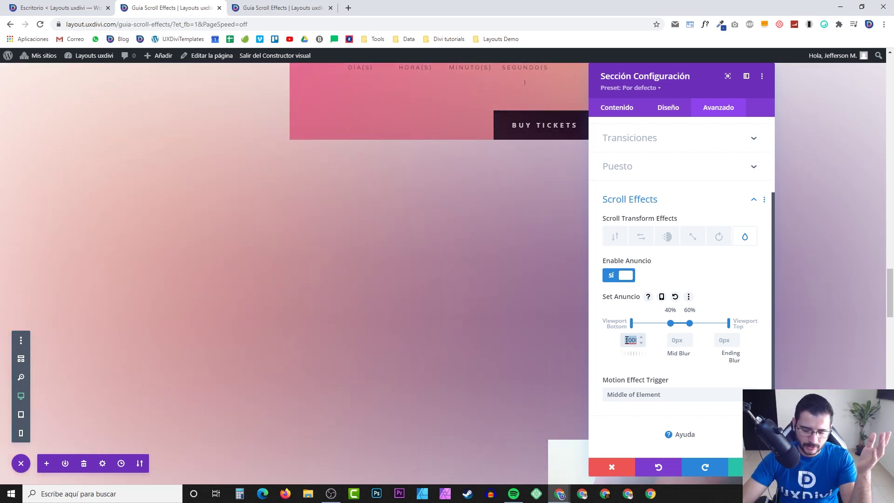
# - Set the About Me section's Starting Blur to 20px and Ending Blur to 30px, and preview the entry and exit blur
pyautogui.scroll(5, 401, 306)
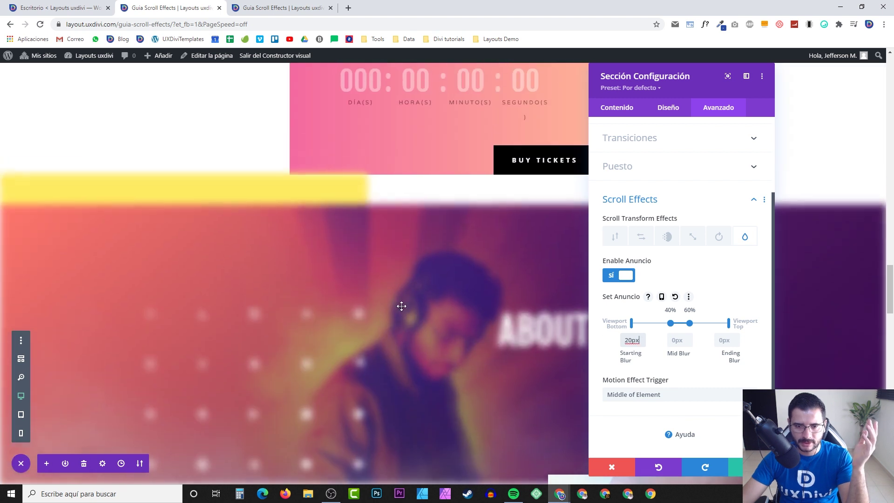
pyautogui.scroll(-1, 340, 290)
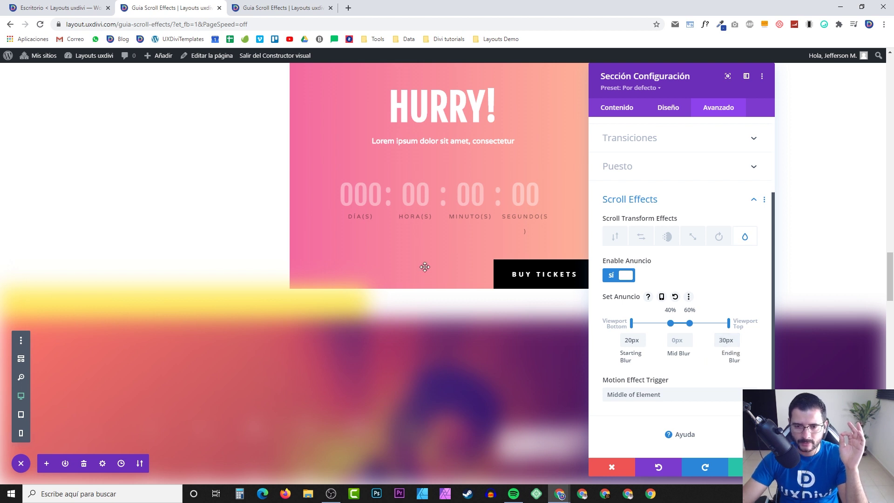
pyautogui.scroll(5, 422, 267)
pyautogui.scroll(-6, 433, 266)
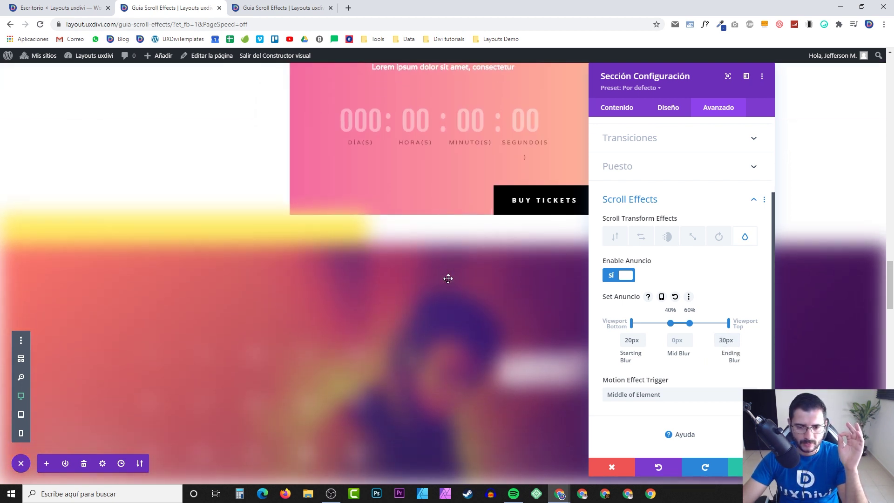
pyautogui.scroll(-6, 448, 279)
pyautogui.scroll(-4, 448, 277)
pyautogui.scroll(5, 447, 276)
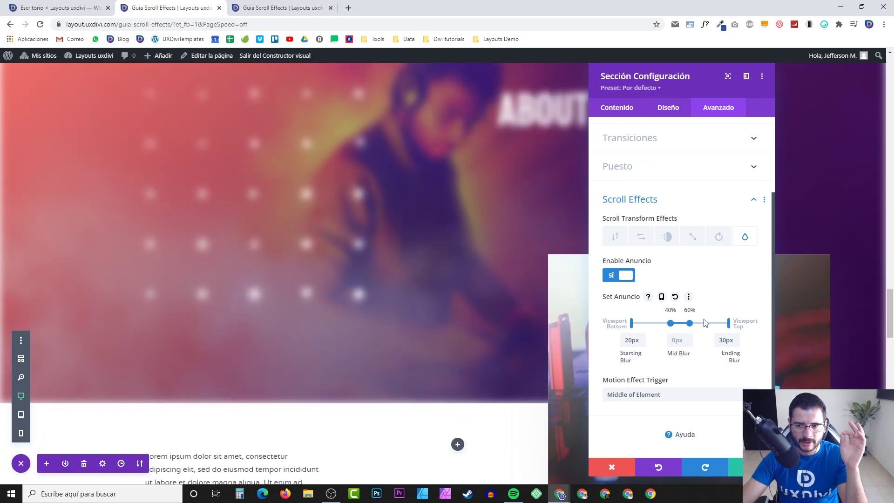
pyautogui.scroll(2, 691, 321)
pyautogui.scroll(-2, 393, 261)
pyautogui.scroll(4, 393, 261)
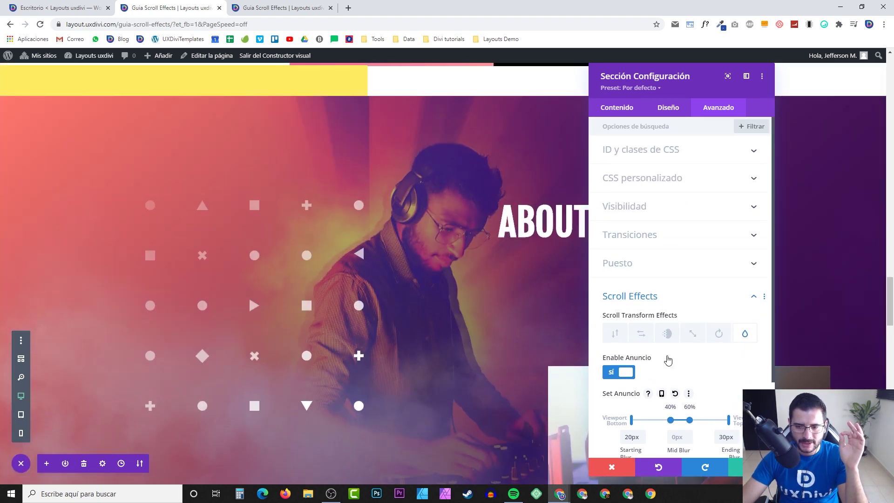
# - Set the About Me section's Mid Blur range from 30% to 85% of the viewport and preview the adjusted effect
pyautogui.scroll(-2, 666, 355)
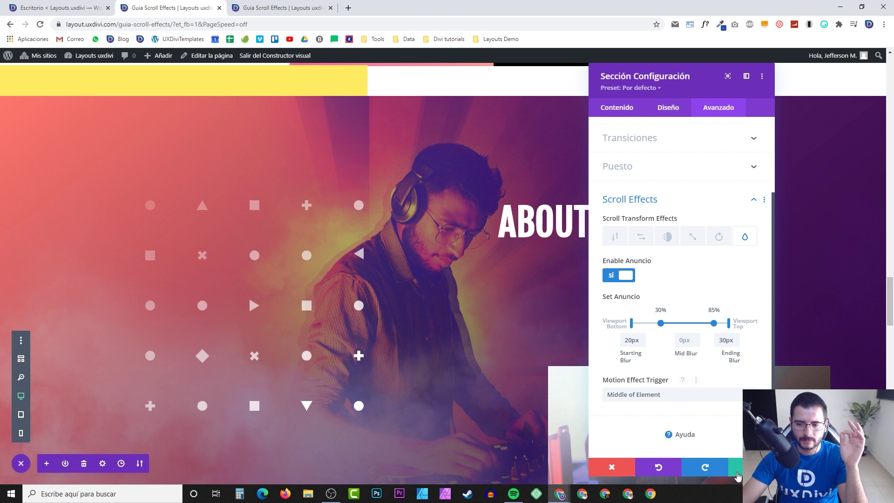
pyautogui.scroll(13, 464, 326)
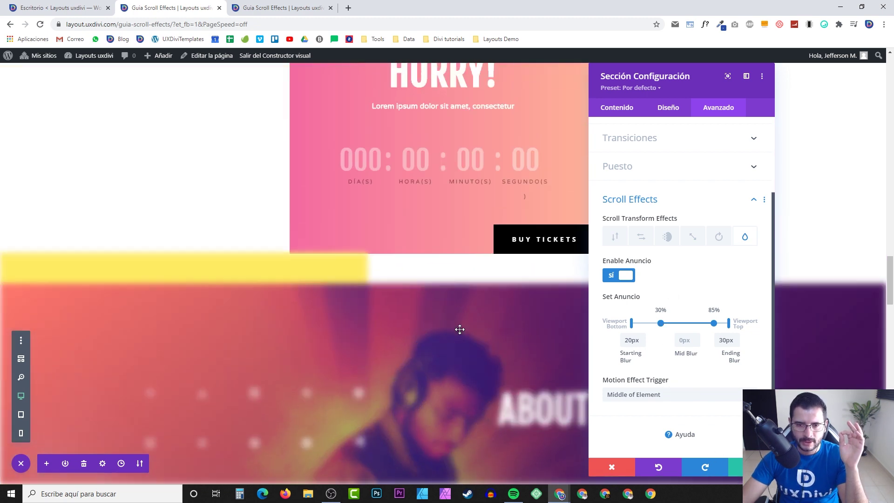
pyautogui.scroll(-6, 463, 323)
pyautogui.scroll(-2, 463, 322)
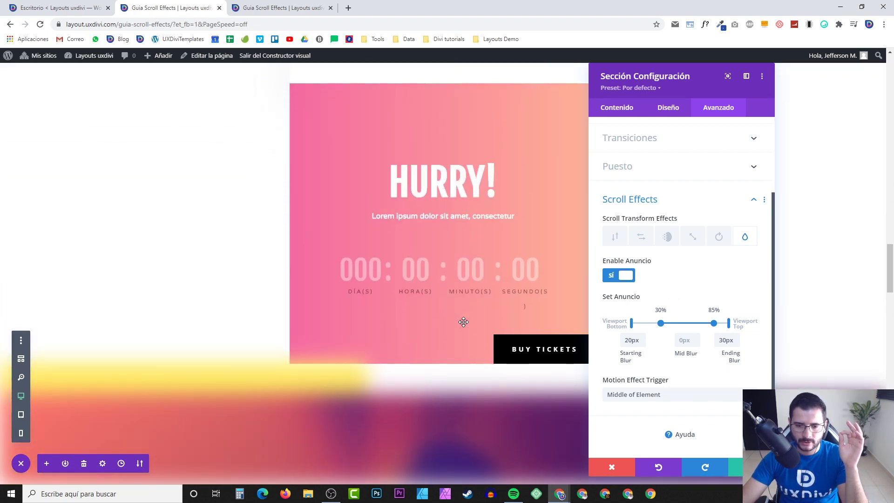
pyautogui.scroll(-6, 463, 322)
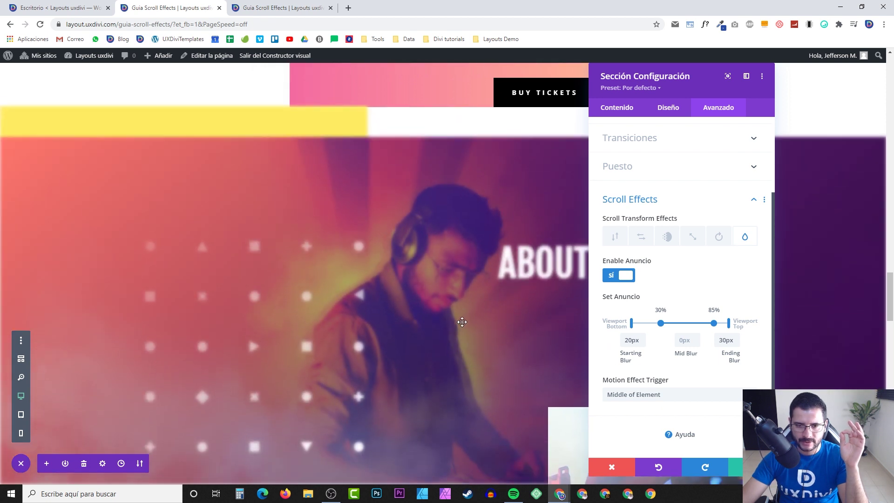
pyautogui.scroll(-4, 463, 322)
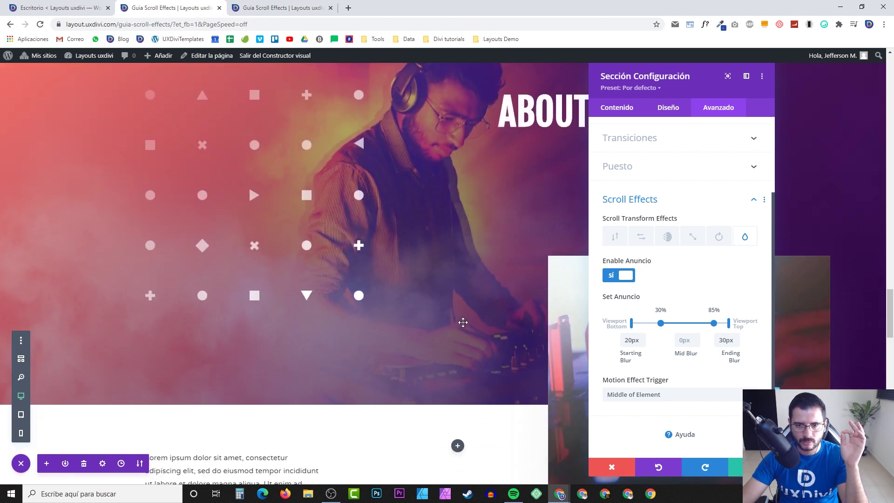
# - Examine the About Me section's exit blur with the Mid Blur range ending at 85%
pyautogui.scroll(-2, 464, 322)
pyautogui.scroll(2, 464, 323)
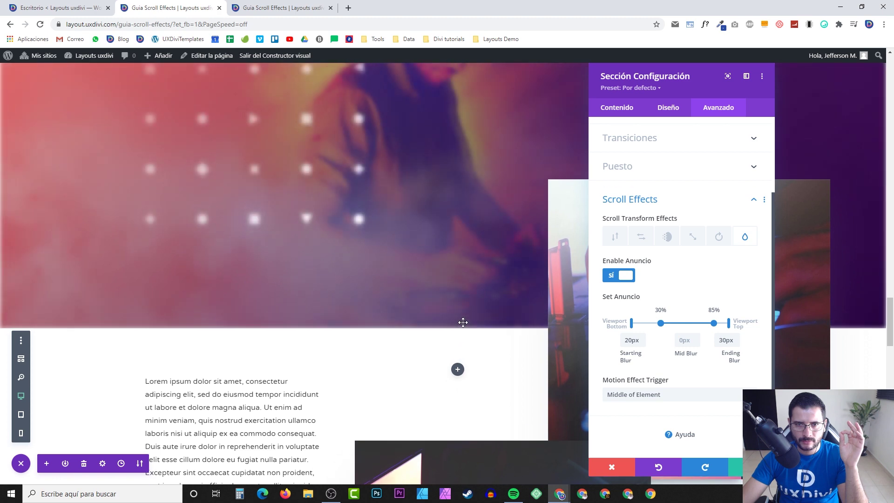
pyautogui.scroll(-6, 399, 191)
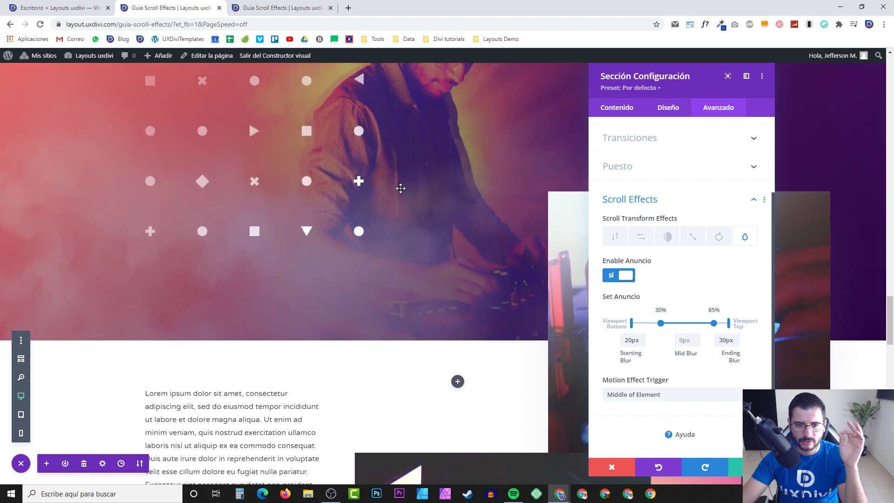
pyautogui.scroll(5, 401, 199)
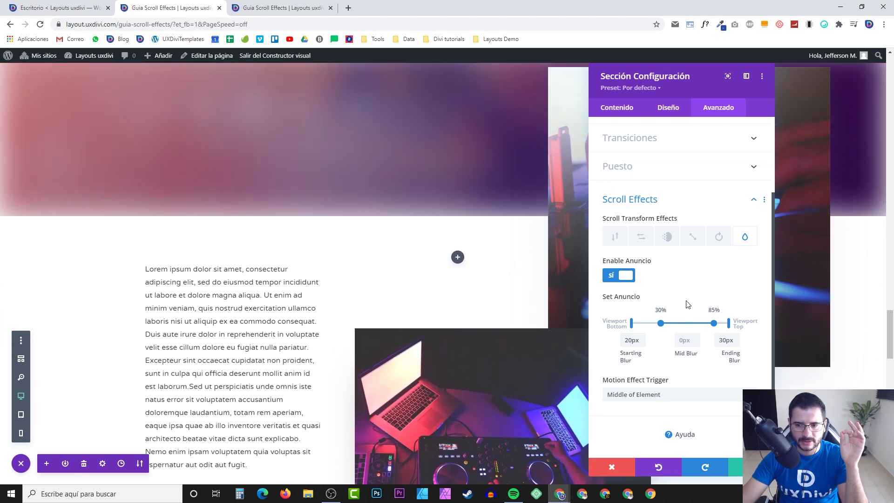
# - Try extending the upper end of the About Me section's Mid Blur range to 94% and preview the exit blur
pyautogui.scroll(1, 434, 230)
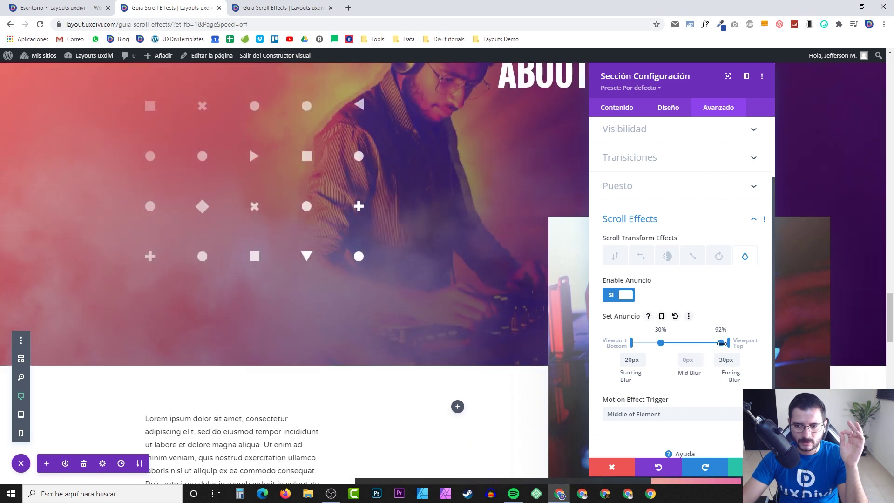
pyautogui.scroll(5, 475, 244)
pyautogui.scroll(-7, 475, 244)
pyautogui.scroll(-2, 485, 246)
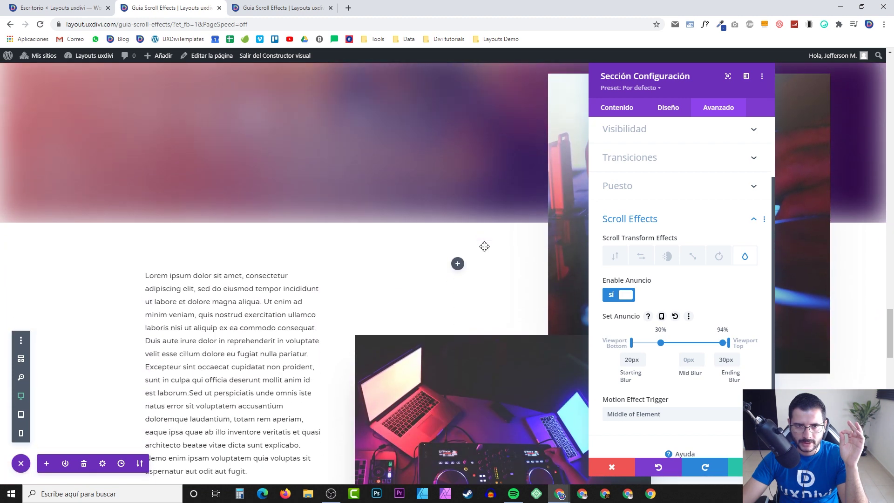
pyautogui.scroll(5, 483, 247)
pyautogui.scroll(-6, 483, 247)
pyautogui.scroll(5, 482, 246)
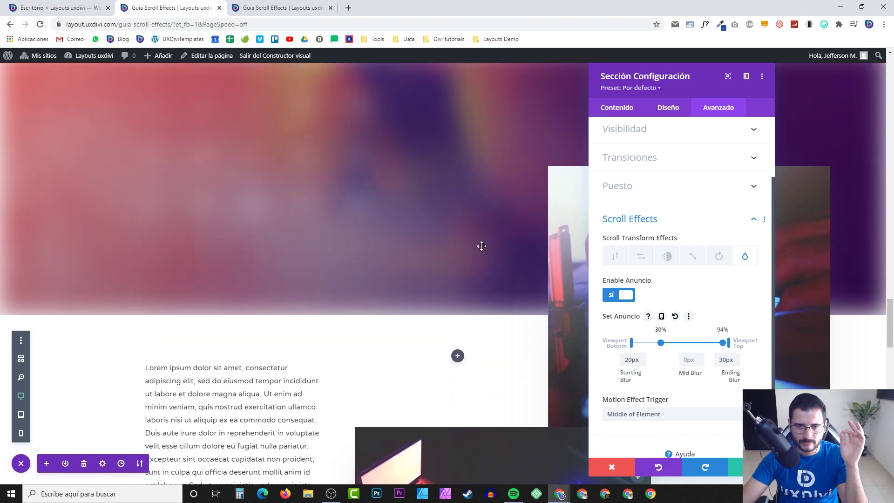
pyautogui.scroll(-2, 482, 246)
pyautogui.scroll(2, 482, 246)
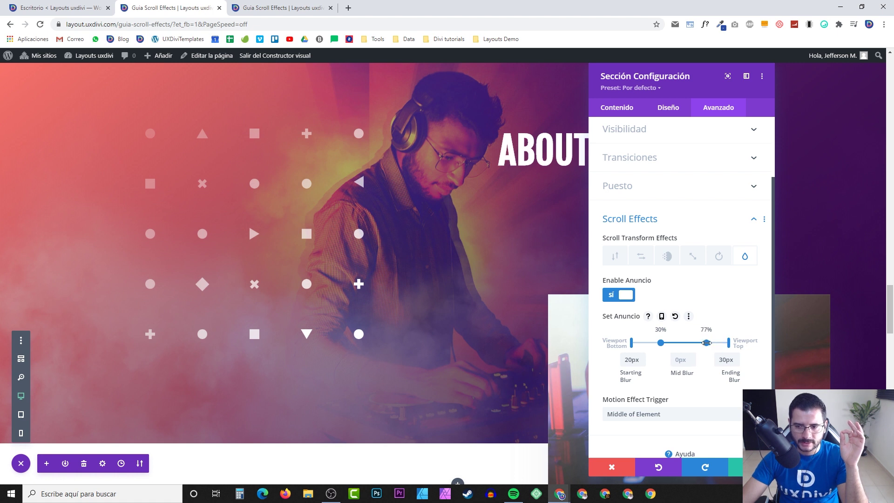
# - Try ending the About Me section's Mid Blur range at 77% with the Ending Blur point at 90%, and preview the exit blur
pyautogui.moveTo(719, 341); pyautogui.dragTo(716, 342)
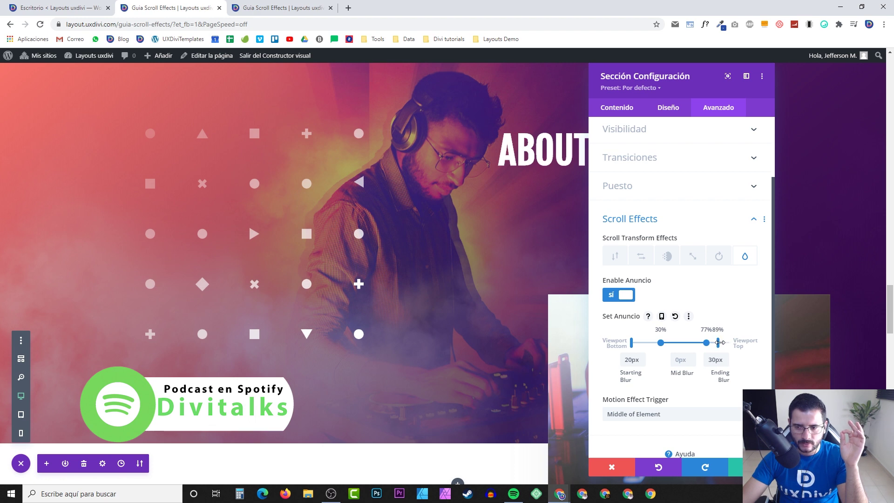
pyautogui.scroll(7, 475, 245)
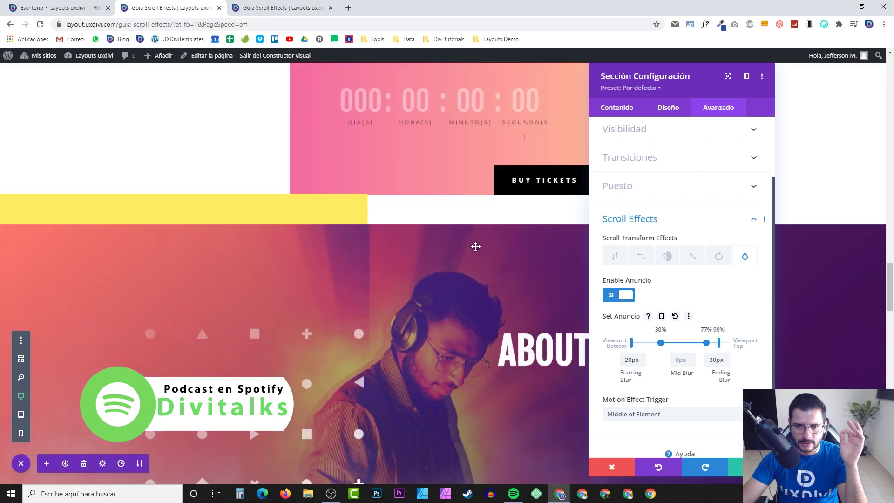
pyautogui.scroll(-9, 463, 238)
pyautogui.scroll(-5, 466, 240)
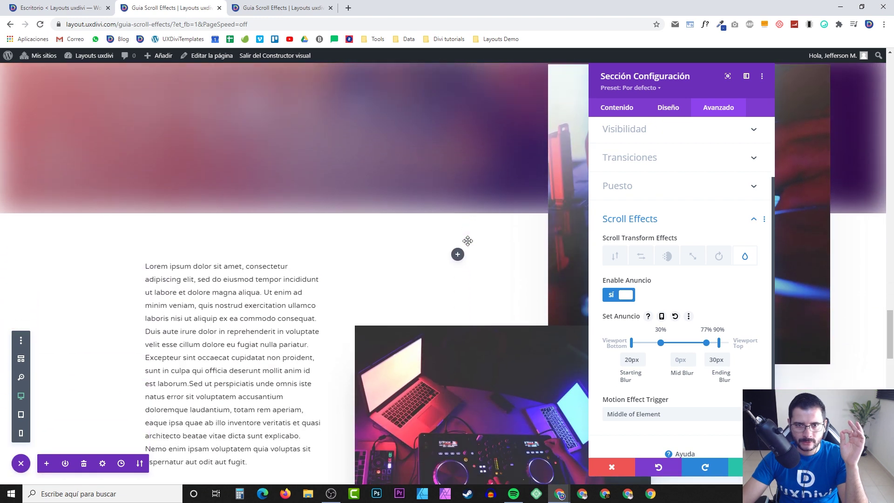
pyautogui.scroll(8, 466, 241)
pyautogui.scroll(-5, 465, 240)
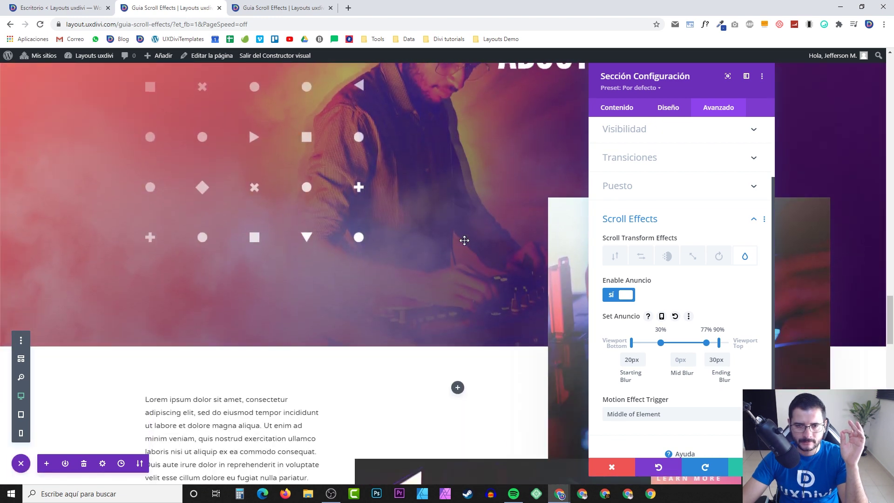
# - Examine the full blur transition between the Hurry! countdown and the text below the About Me section
pyautogui.scroll(7, 464, 240)
pyautogui.scroll(8, 464, 240)
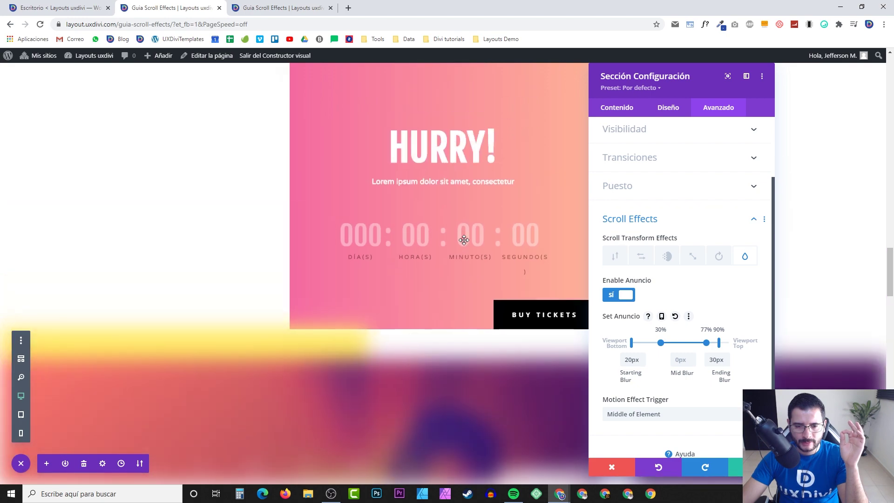
pyautogui.scroll(-7, 509, 247)
pyautogui.scroll(-5, 508, 246)
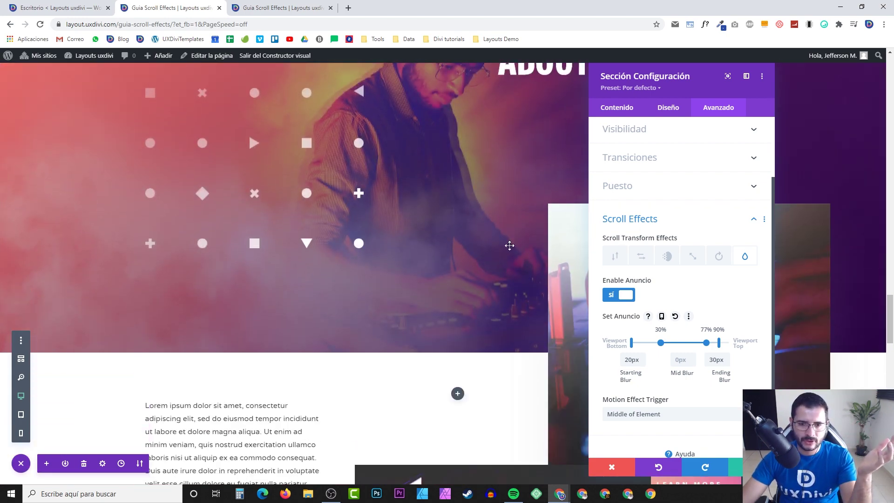
pyautogui.scroll(6, 505, 247)
pyautogui.scroll(6, 502, 249)
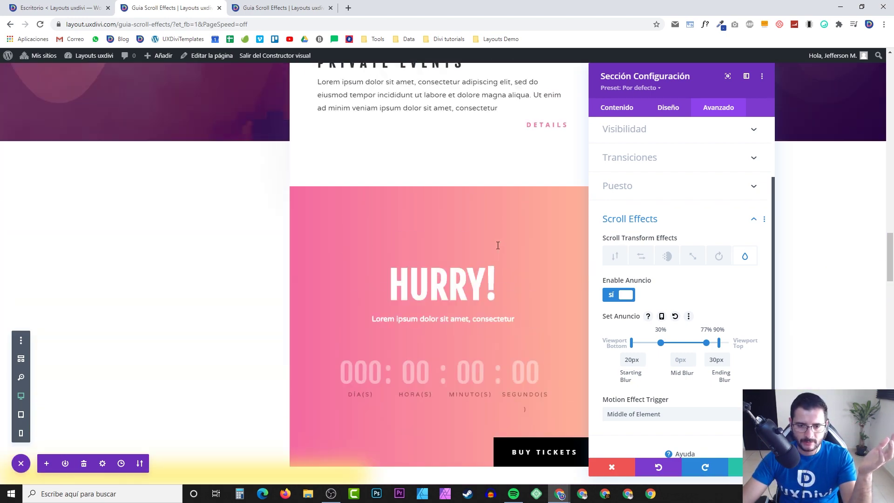
pyautogui.scroll(-5, 489, 246)
pyautogui.scroll(-8, 488, 245)
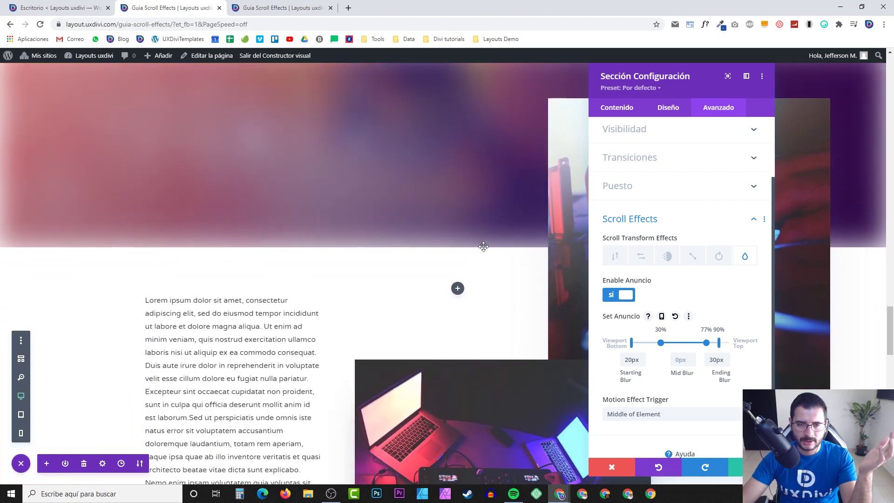
# - Try an inverted blur on the About Me section with Starting Blur 0px, Mid Blur 20px and Ending Blur 0px, range 30% to 65%, and preview it
pyautogui.scroll(6, 483, 246)
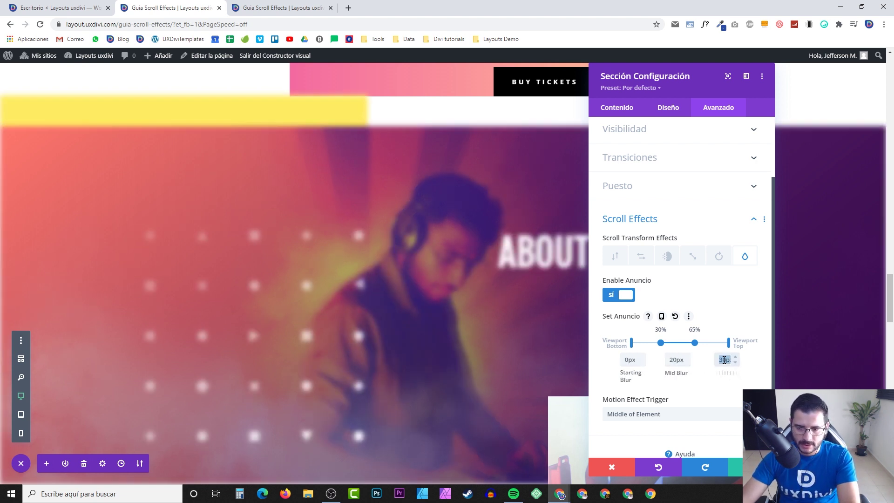
pyautogui.scroll(6, 507, 313)
pyautogui.scroll(3, 495, 303)
pyautogui.scroll(-5, 495, 303)
pyautogui.scroll(-2, 495, 303)
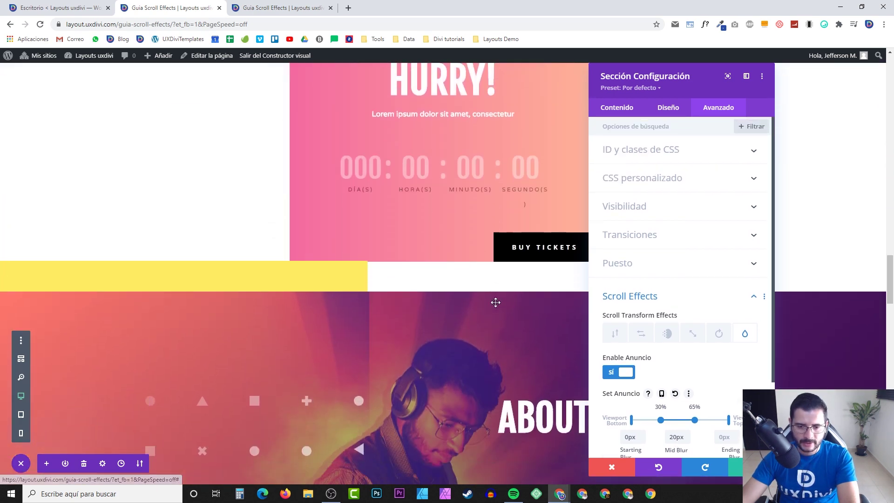
pyautogui.scroll(2, 438, 300)
pyautogui.scroll(-1, 443, 303)
pyautogui.scroll(-10, 443, 303)
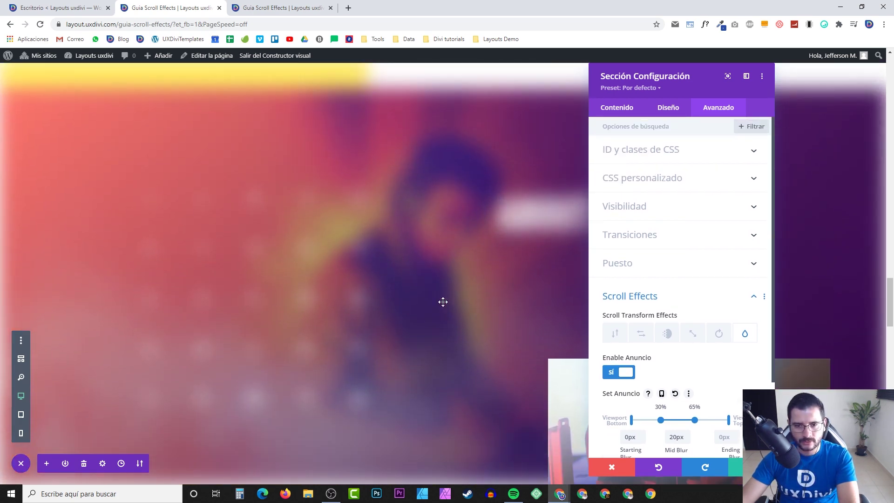
pyautogui.scroll(5, 443, 299)
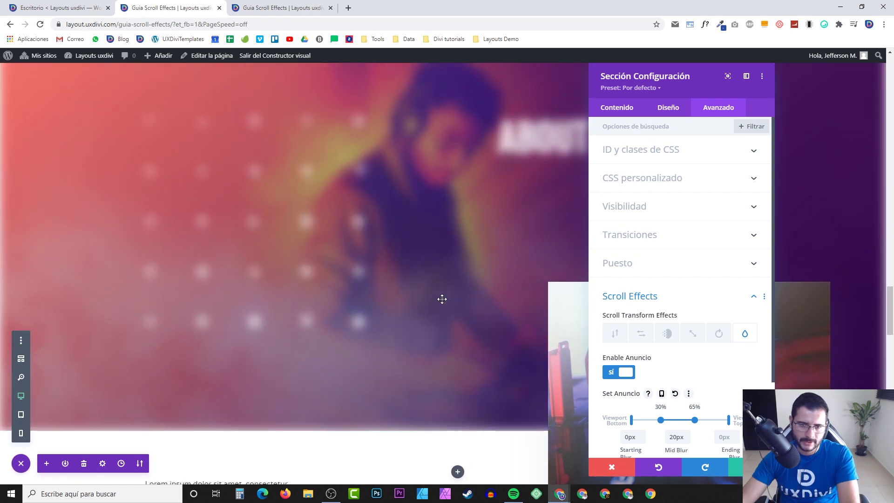
pyautogui.scroll(-2, 489, 331)
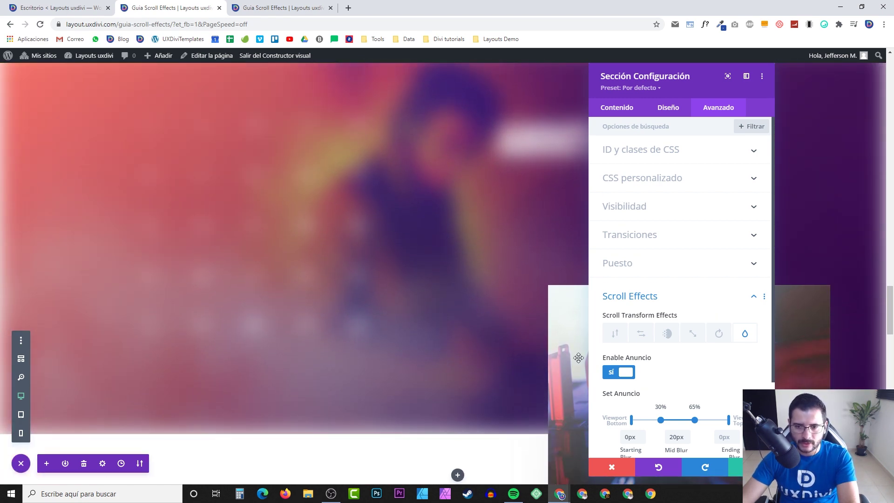
# - Restore the About Me section's default 10px Starting Blur and 0px Mid Blur, set Ending Blur to 10px, and preview the effect
pyautogui.scroll(-2, 667, 391)
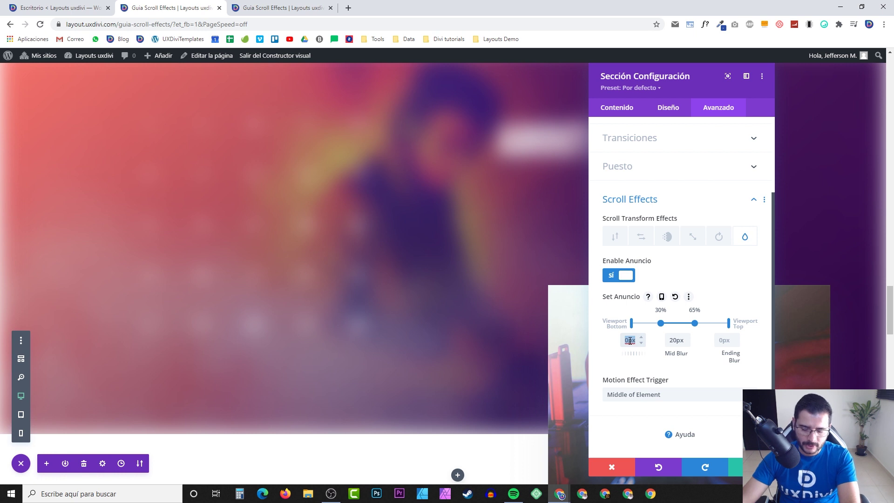
pyautogui.click(722, 346)
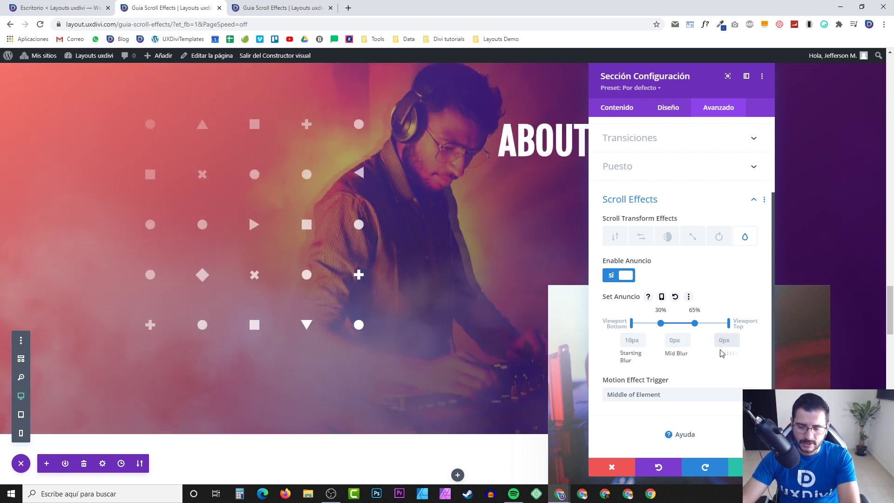
pyautogui.scroll(6, 421, 293)
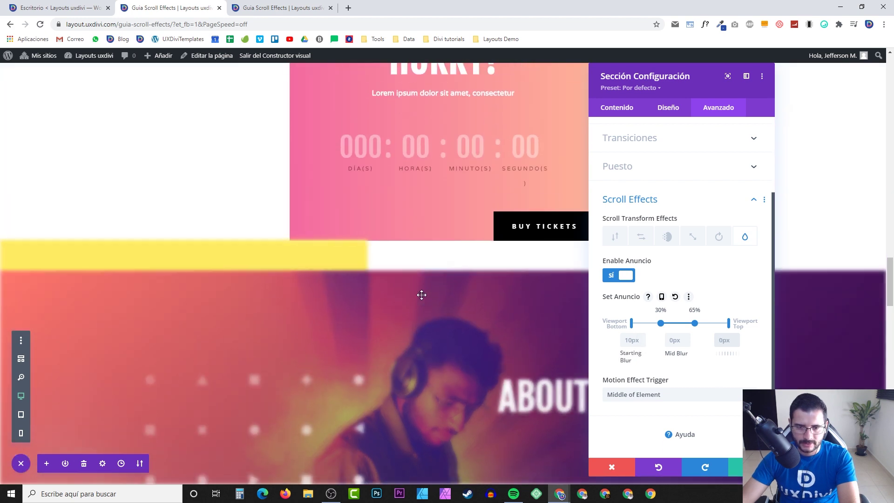
pyautogui.scroll(-10, 421, 294)
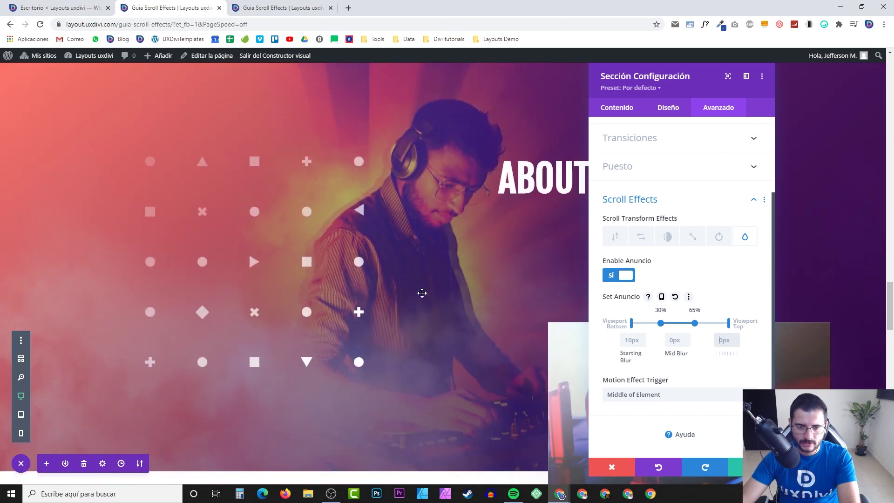
pyautogui.write('10')
pyautogui.scroll(-2, 460, 282)
pyautogui.scroll(11, 457, 282)
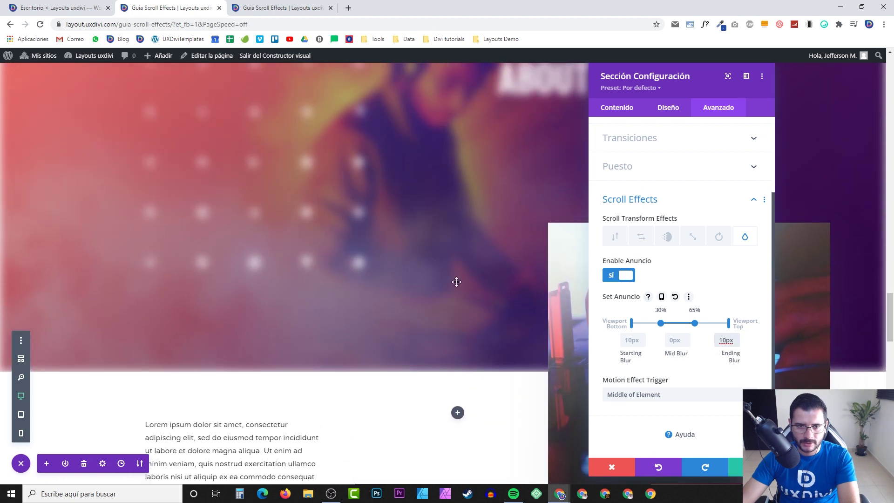
pyautogui.scroll(-7, 455, 280)
pyautogui.scroll(-2, 454, 281)
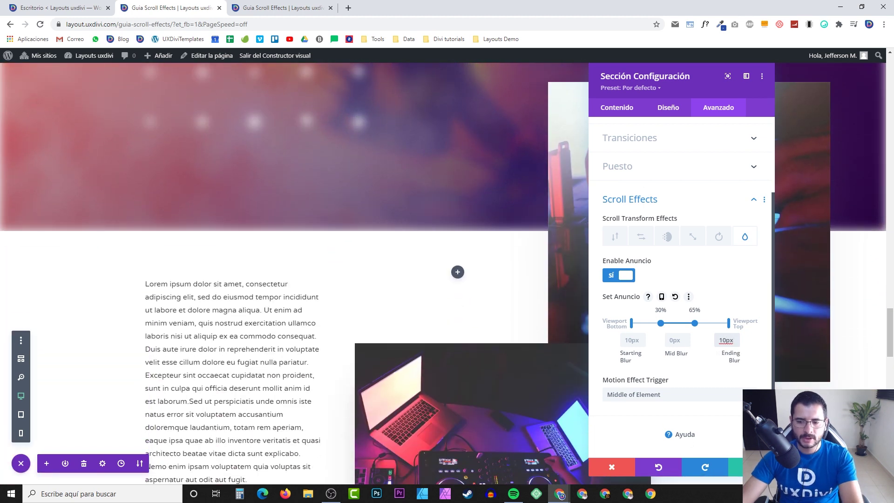
# - Save the About Me section's settings and reload the live Guia Scroll Effects page from its top
pyautogui.click(751, 467)
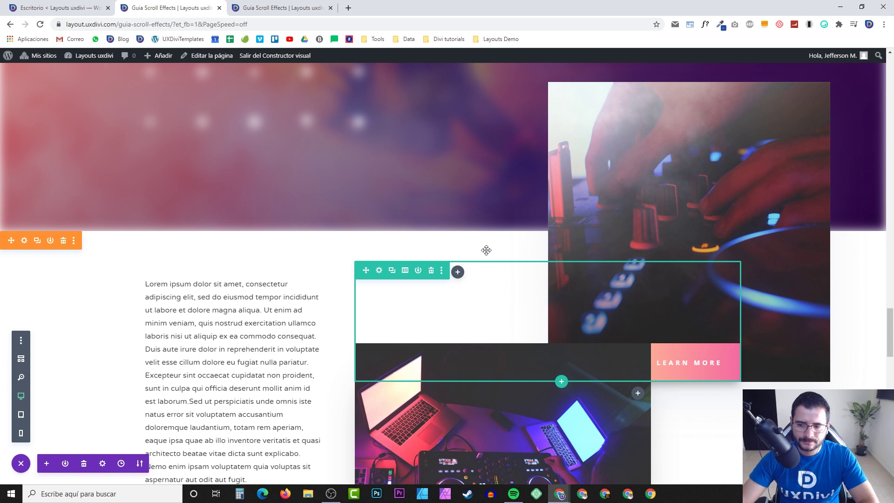
pyautogui.click(265, 8)
pyautogui.scroll(15, 281, 163)
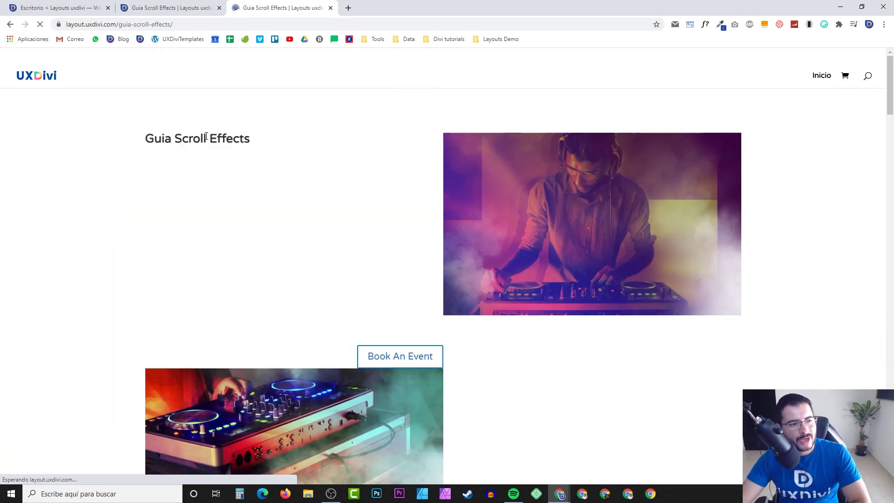
pyautogui.scroll(-1, 367, 192)
pyautogui.scroll(1, 366, 190)
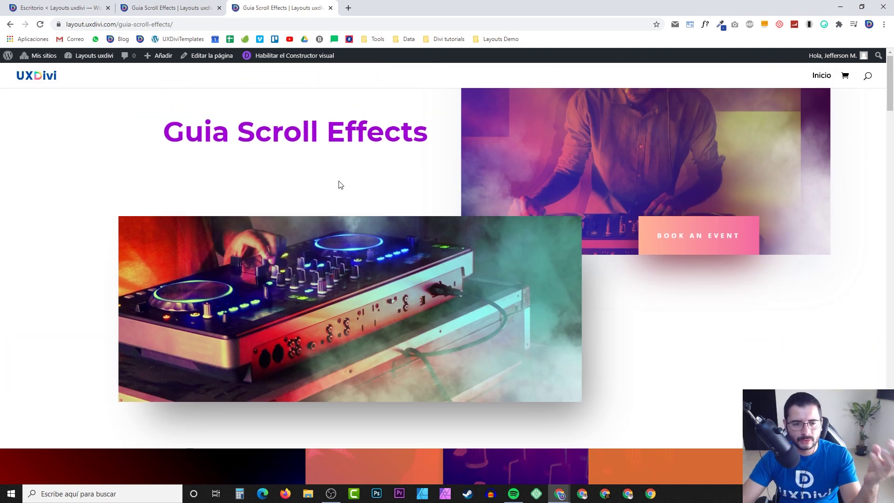
# - Examine all the scroll effects on the live page, from the header images through the About Me blur to the contact section
pyautogui.scroll(-8, 340, 184)
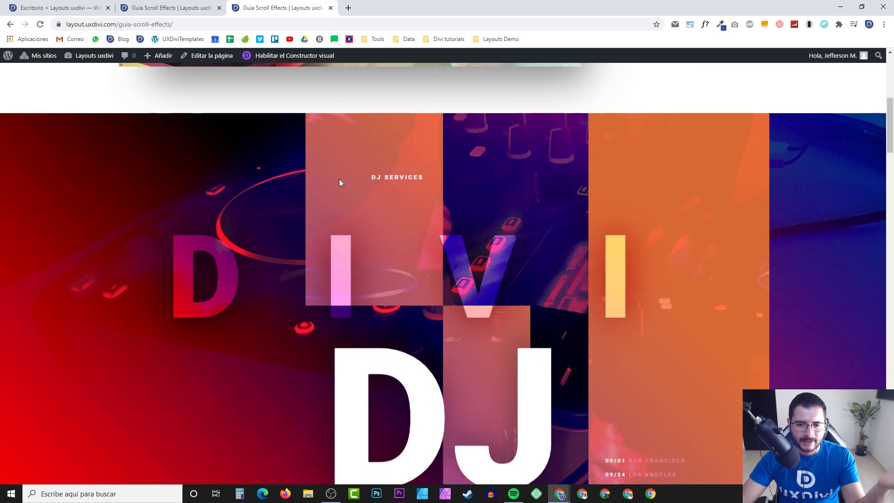
pyautogui.scroll(1, 340, 183)
pyautogui.scroll(5, 339, 185)
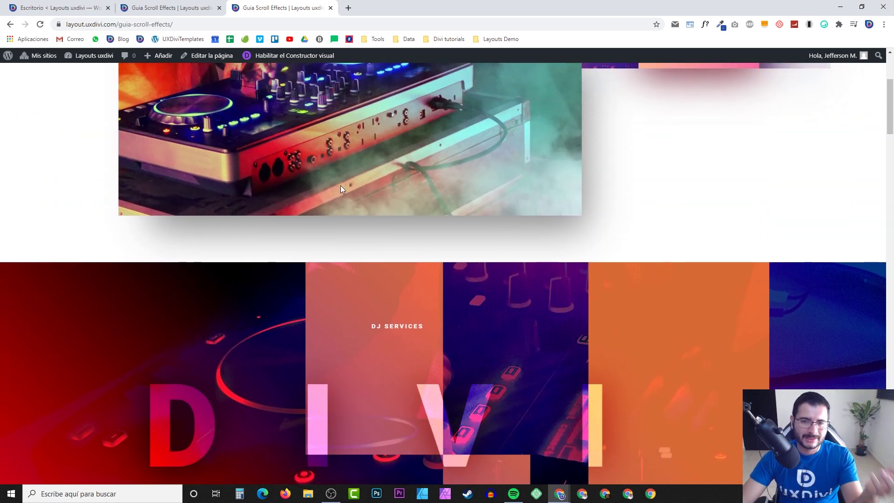
pyautogui.scroll(1, 341, 187)
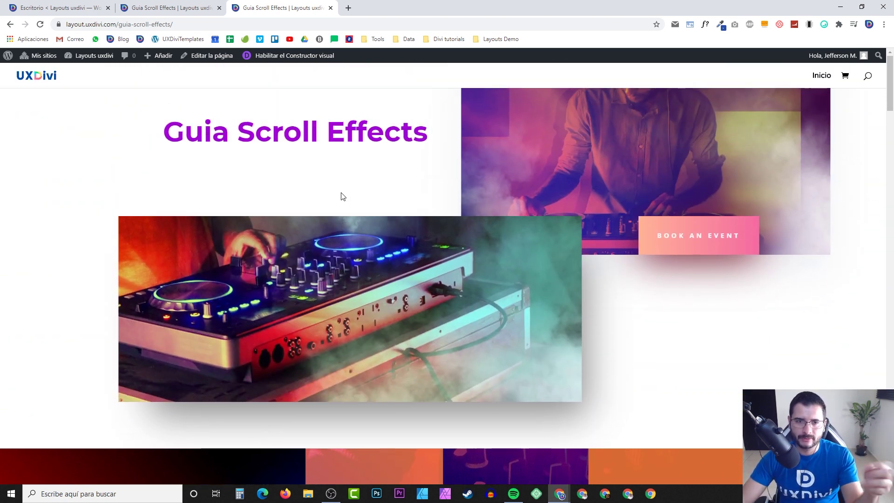
pyautogui.scroll(-15, 345, 191)
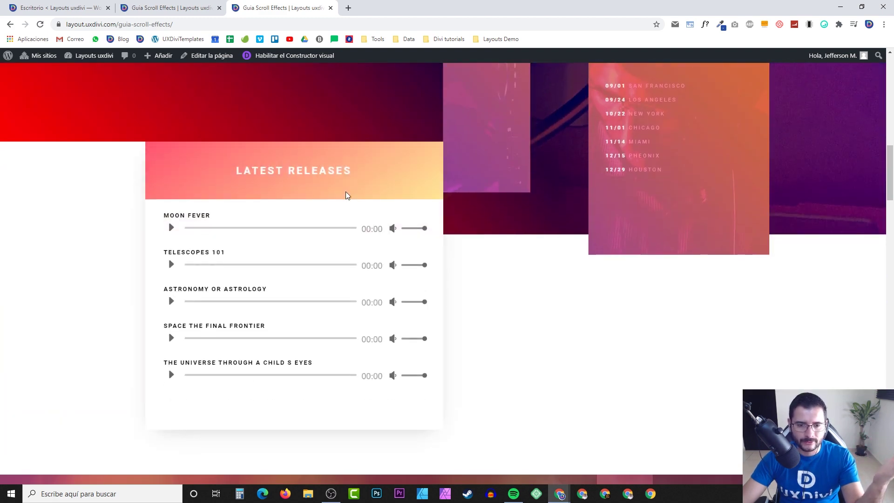
pyautogui.scroll(-11, 346, 195)
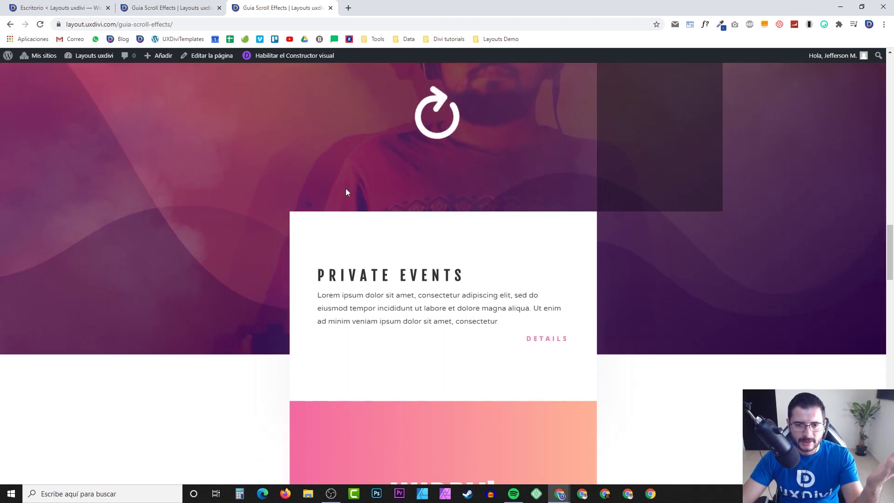
pyautogui.scroll(-8, 346, 192)
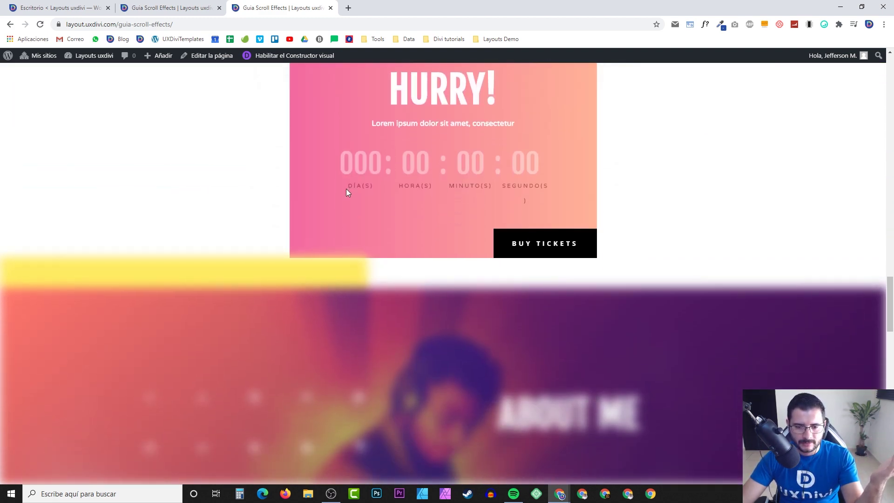
pyautogui.scroll(-3, 346, 189)
pyautogui.scroll(-6, 346, 188)
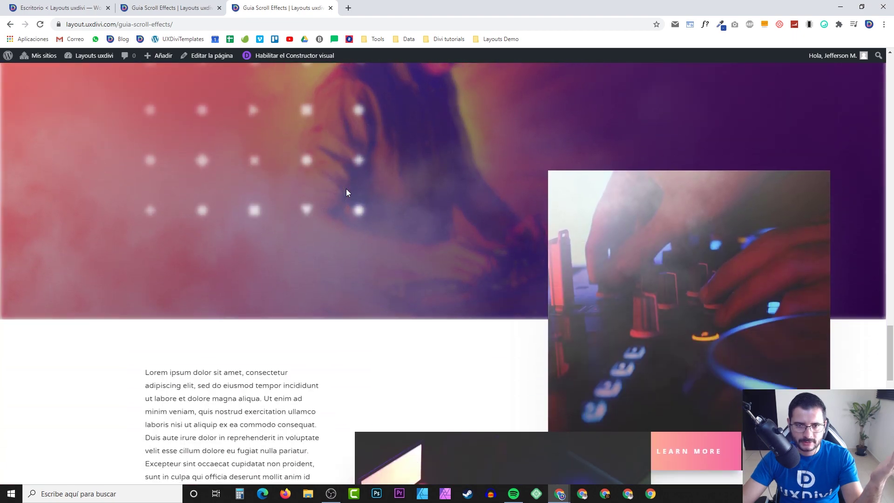
pyautogui.scroll(12, 346, 188)
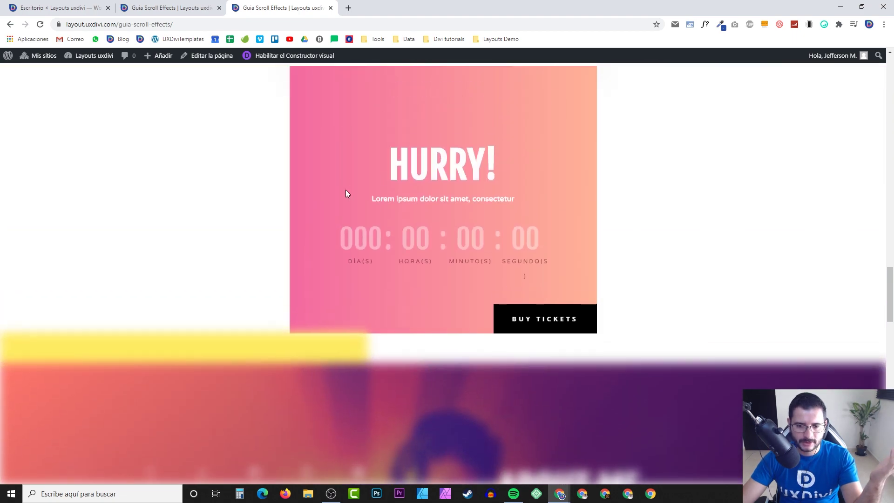
pyautogui.scroll(-4, 346, 189)
pyautogui.scroll(-10, 347, 188)
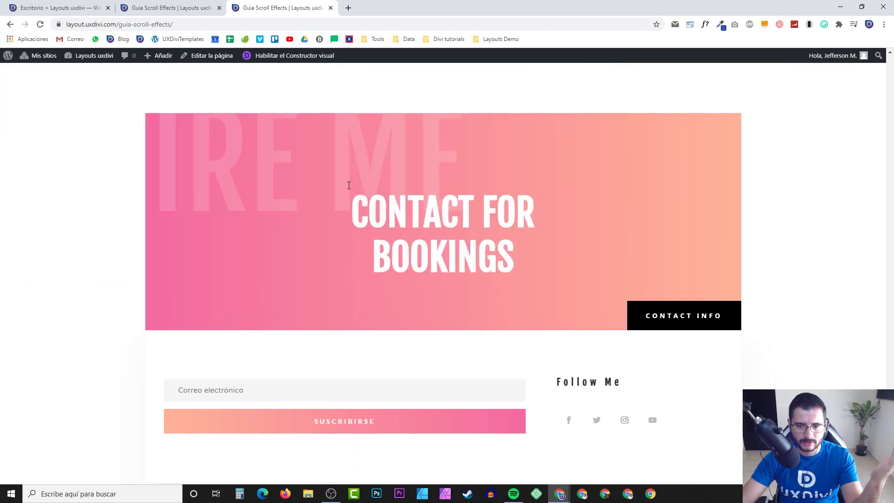
pyautogui.scroll(10, 349, 185)
# - Return to the page in the visual builder and examine the scroll motion of the DIVI letters and the DJ text
pyautogui.click(177, 8)
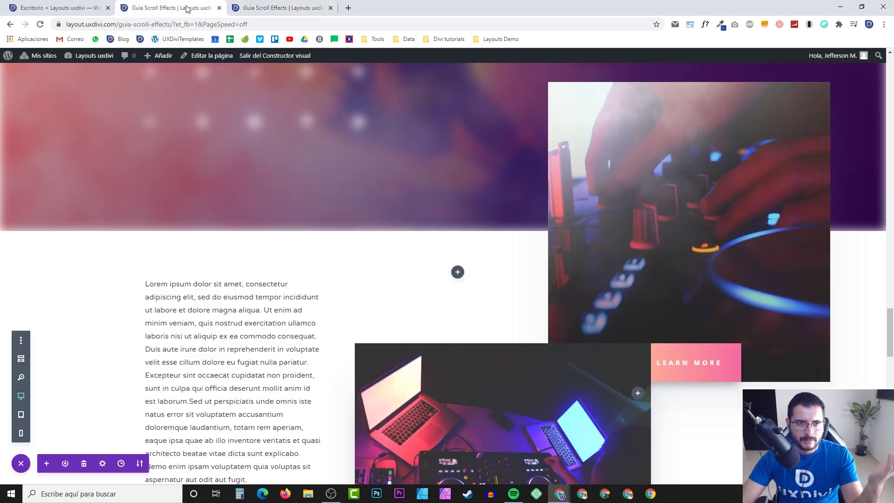
pyautogui.scroll(15, 415, 232)
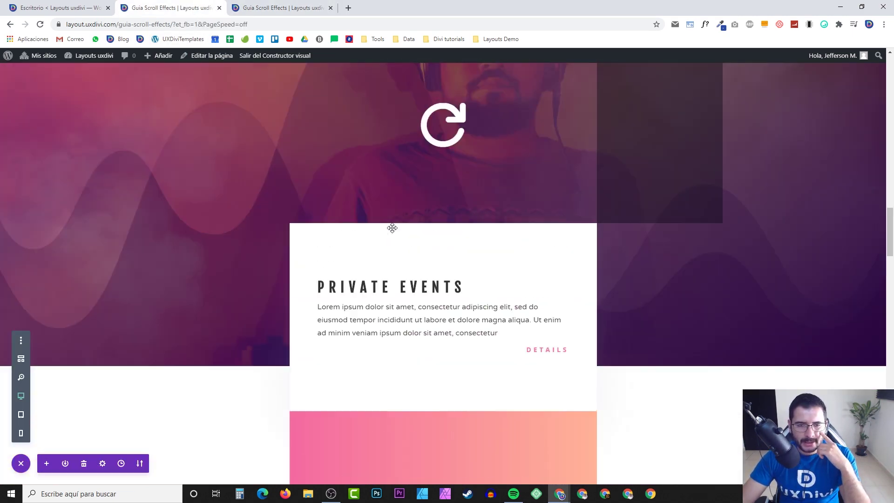
pyautogui.scroll(10, 394, 228)
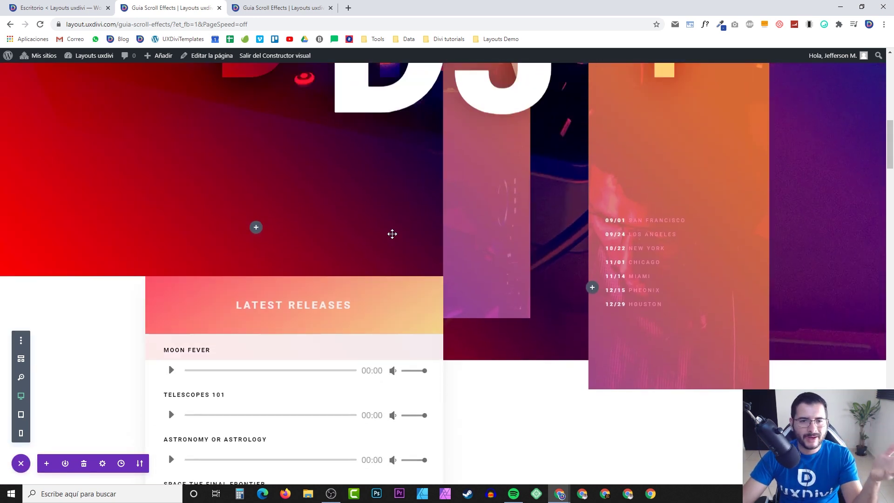
pyautogui.scroll(2, 392, 235)
pyautogui.scroll(6, 395, 228)
pyautogui.scroll(-5, 395, 233)
pyautogui.scroll(-5, 396, 234)
pyautogui.scroll(4, 398, 236)
pyautogui.scroll(-1, 396, 235)
pyautogui.scroll(-3, 411, 285)
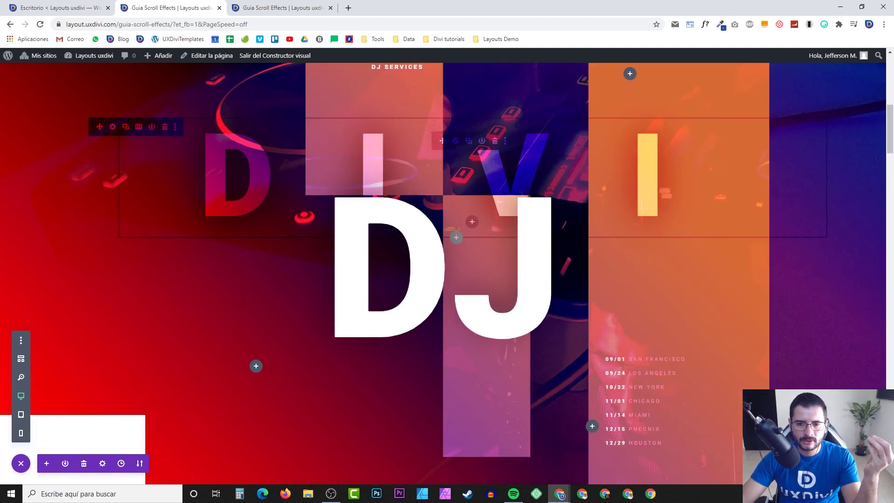
# - Compare the scroll effects of the DJ Services and About Me sections with the DJ text's motion in the builder
pyautogui.scroll(-20, 443, 264)
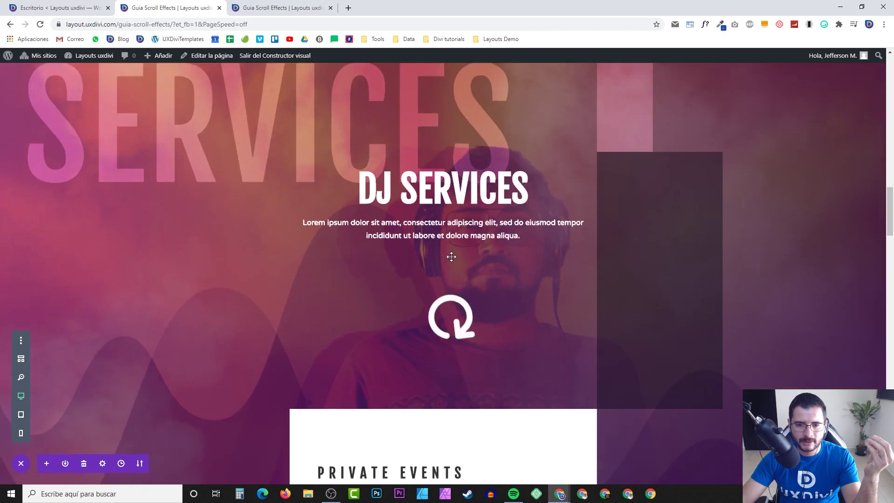
pyautogui.scroll(8, 448, 247)
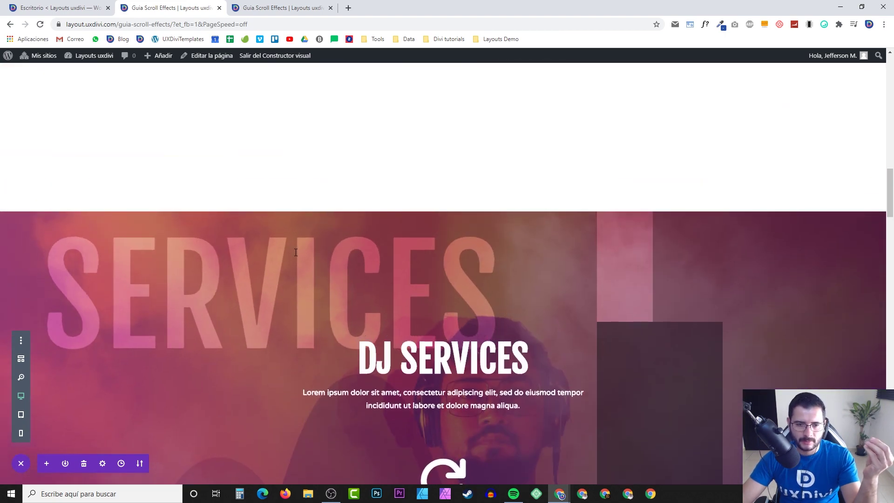
pyautogui.scroll(-15, 294, 253)
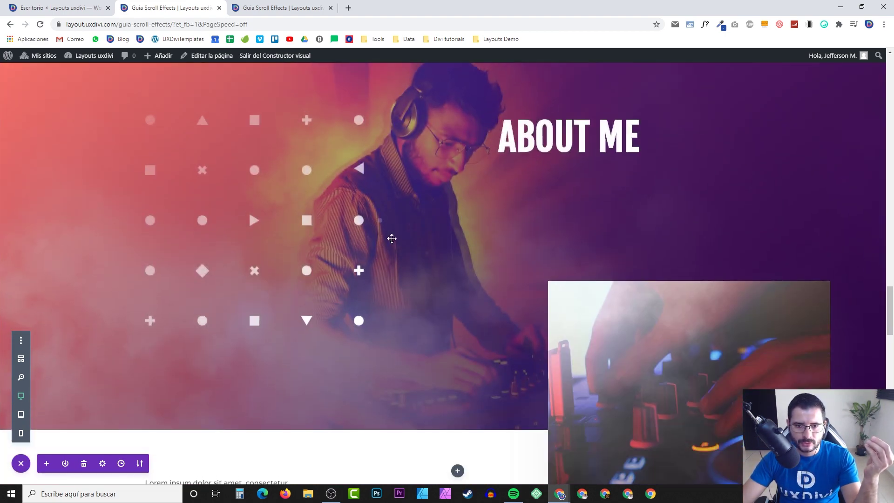
pyautogui.scroll(15, 465, 247)
pyautogui.scroll(10, 493, 247)
pyautogui.scroll(-5, 465, 246)
pyautogui.scroll(3, 443, 245)
pyautogui.scroll(-5, 443, 244)
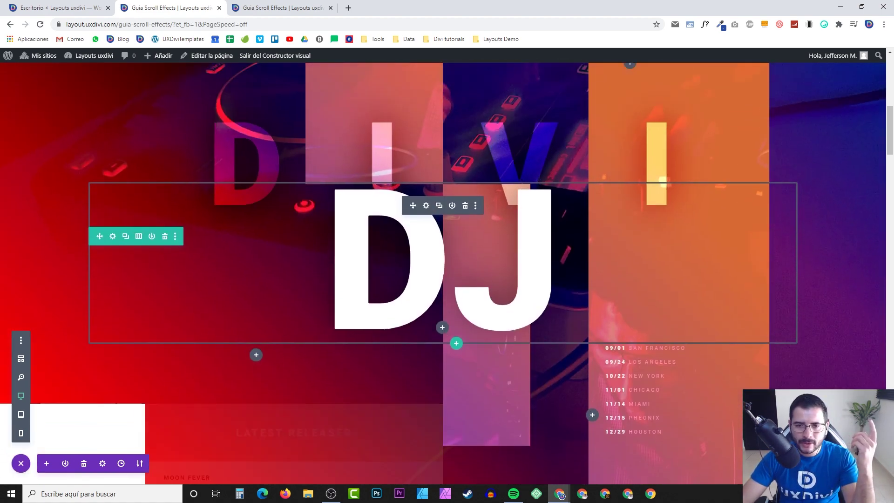
pyautogui.scroll(3, 479, 218)
pyautogui.scroll(-3, 479, 218)
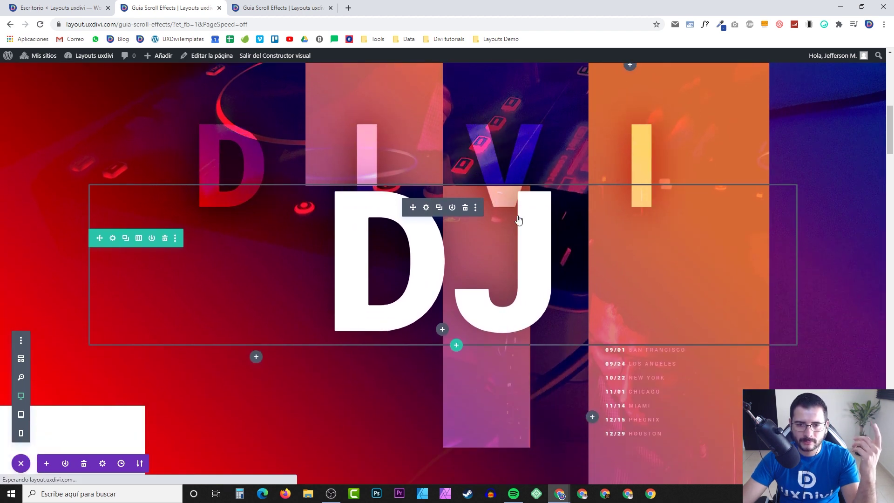
# - Open the DJ text module's Scroll Effects settings and enable Fading In and Out
pyautogui.click(478, 218)
pyautogui.click(719, 108)
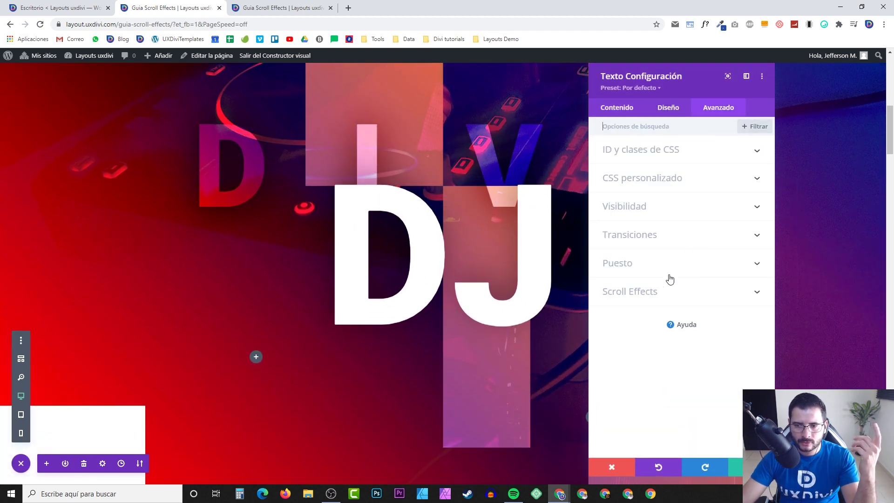
pyautogui.click(669, 292)
pyautogui.scroll(-2, 685, 280)
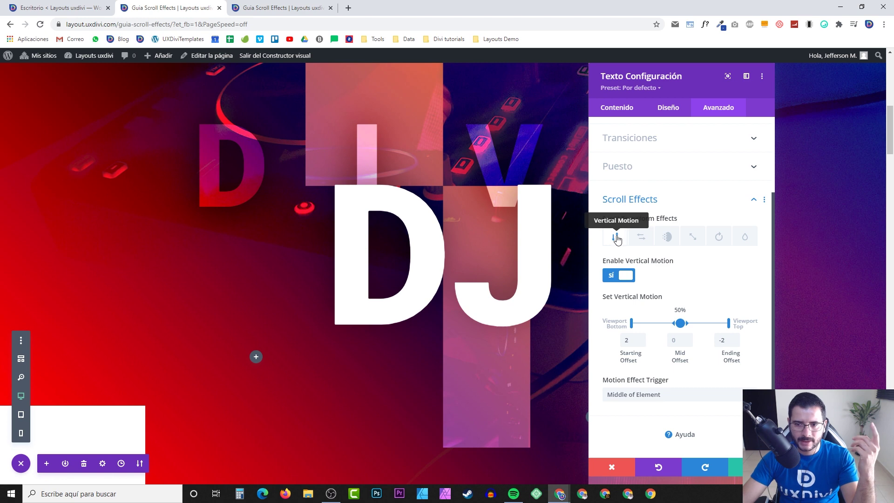
pyautogui.click(668, 239)
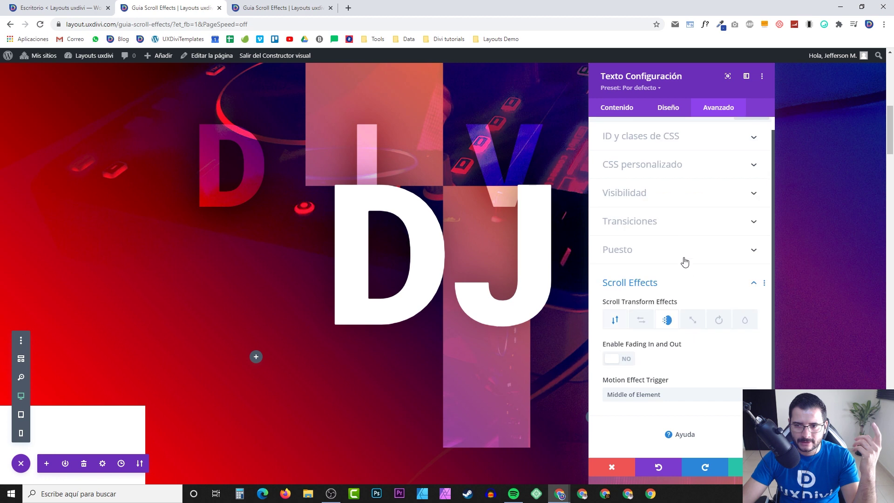
pyautogui.click(624, 359)
pyautogui.scroll(-2, 693, 307)
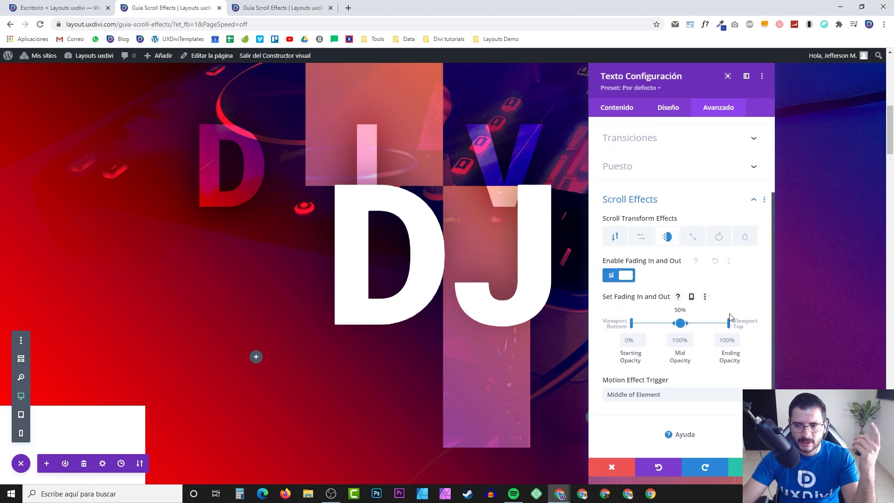
# - Set the DJ text's fading to start at 20%, hold mid opacity from 50% to 71% and end at 0% opacity, saving and previewing it
pyautogui.scroll(5, 497, 299)
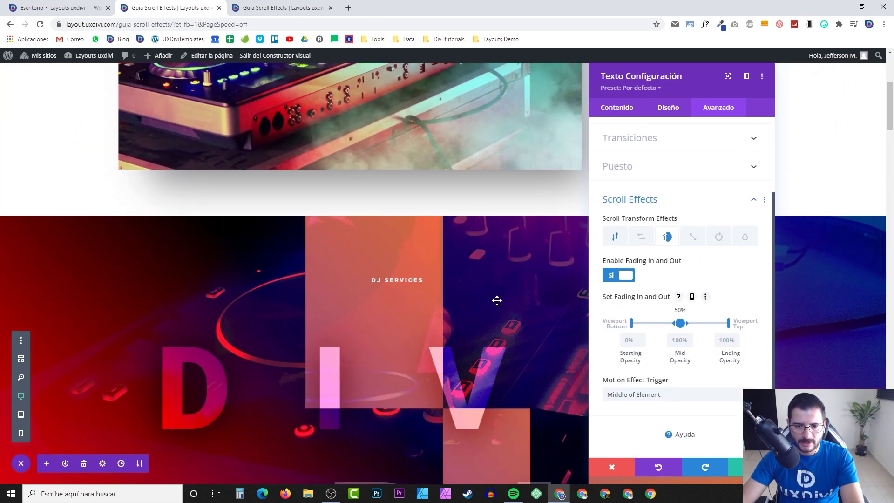
pyautogui.scroll(-2, 496, 299)
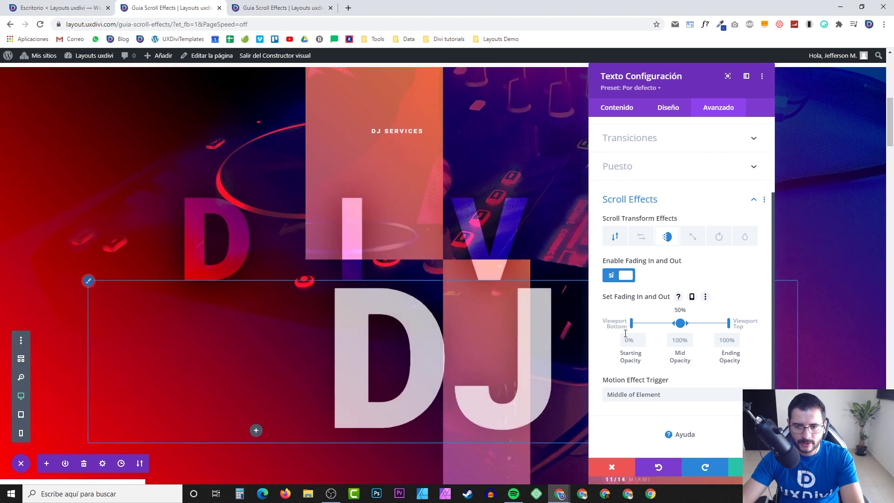
pyautogui.moveTo(642, 324); pyautogui.dragTo(645, 325)
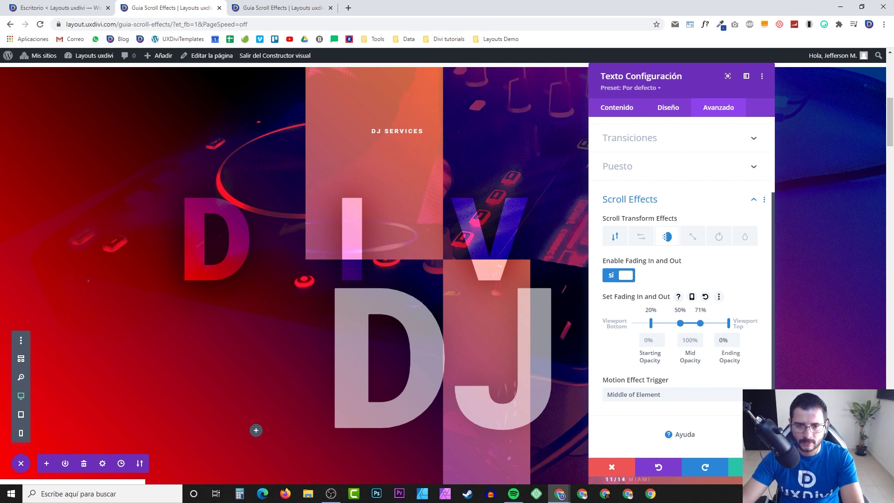
pyautogui.scroll(2, 294, 274)
pyautogui.click(751, 467)
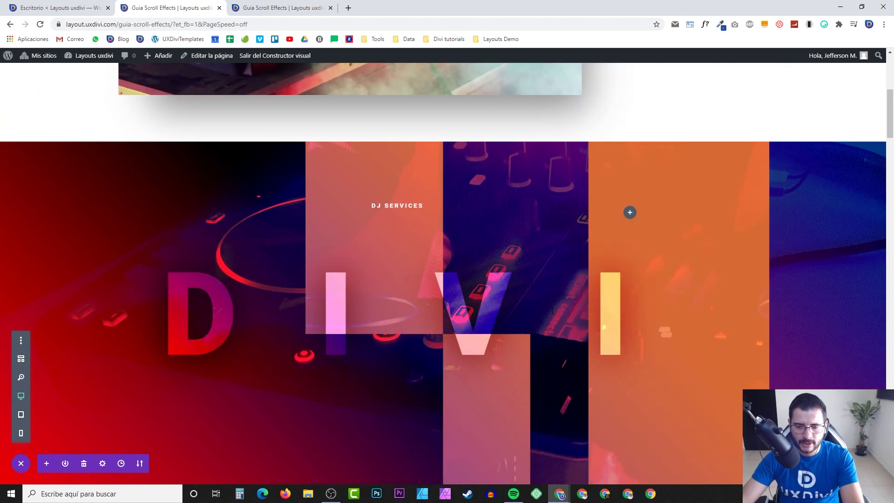
pyautogui.scroll(4, 551, 307)
pyautogui.scroll(-9, 551, 305)
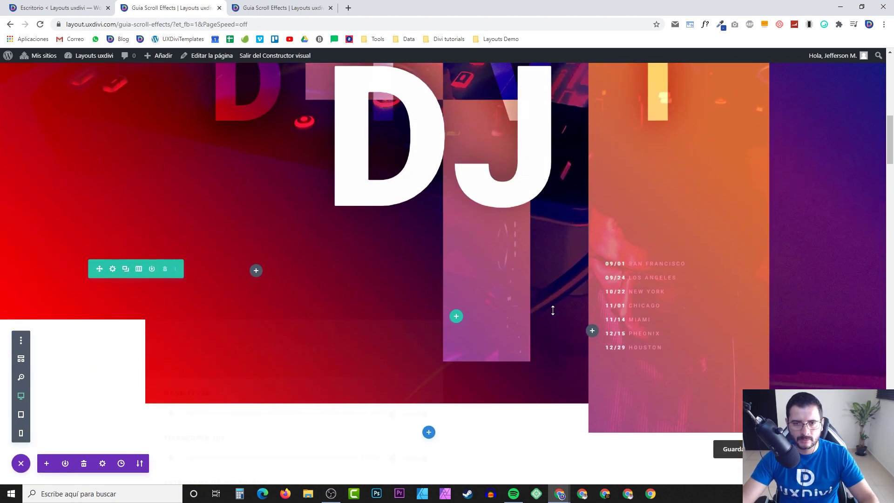
pyautogui.scroll(-3, 552, 307)
pyautogui.scroll(6, 551, 305)
pyautogui.scroll(2, 548, 303)
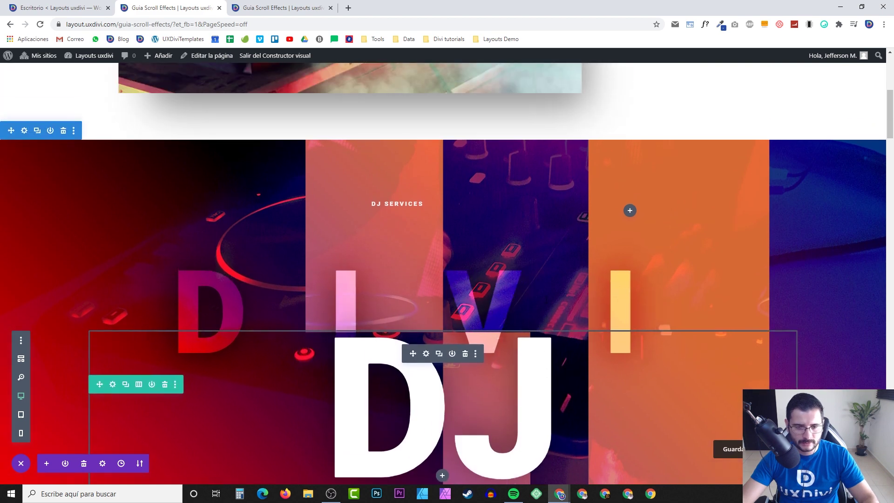
# - Set the end point of the DJ text's Fading In and Out range to 90% and preview the effect
pyautogui.click(426, 356)
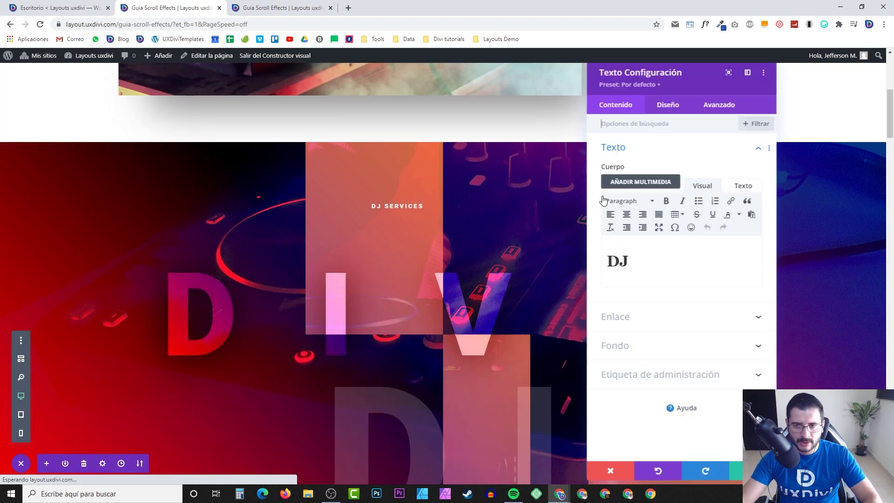
pyautogui.click(706, 116)
pyautogui.click(631, 292)
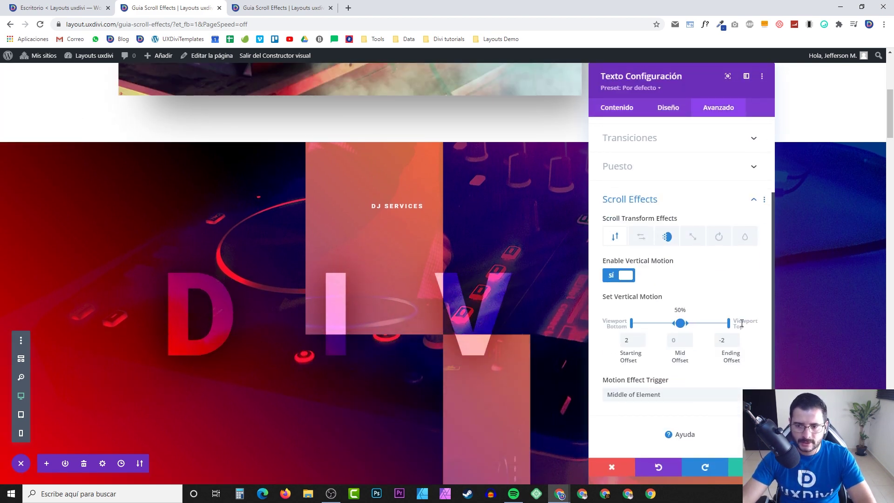
pyautogui.click(670, 236)
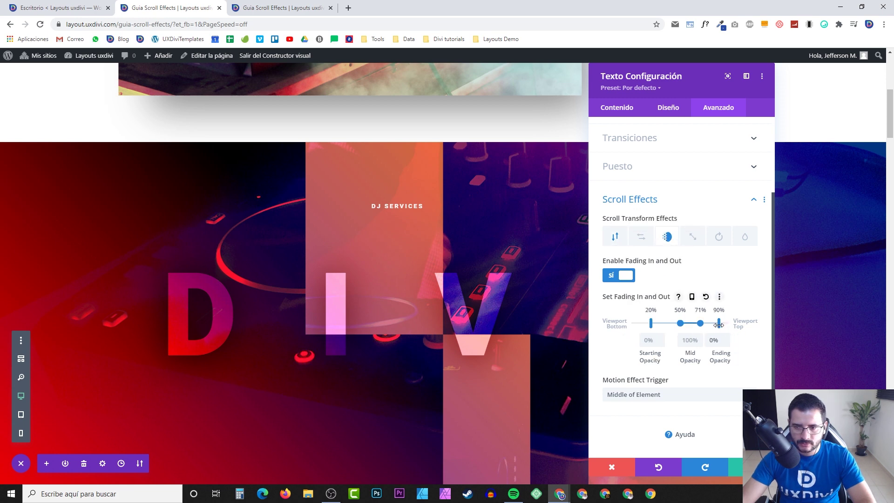
pyautogui.press('Escape')
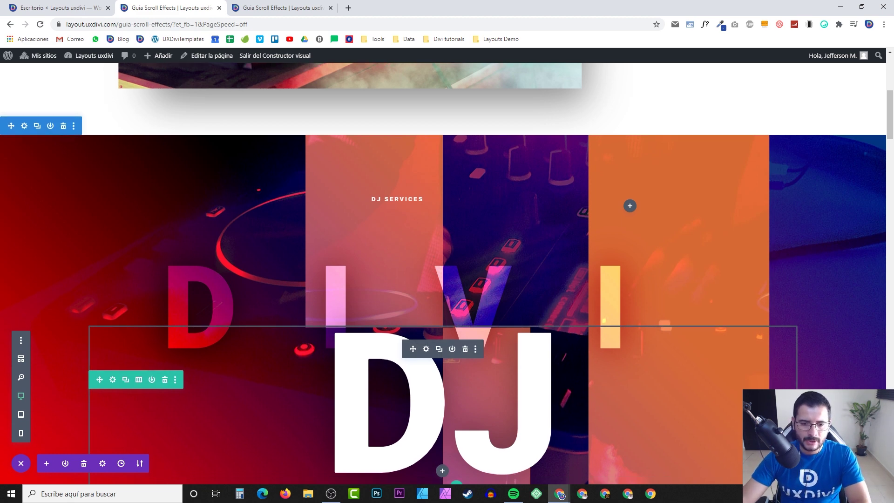
pyautogui.scroll(-5, 676, 316)
pyautogui.scroll(4, 676, 317)
pyautogui.scroll(2, 677, 316)
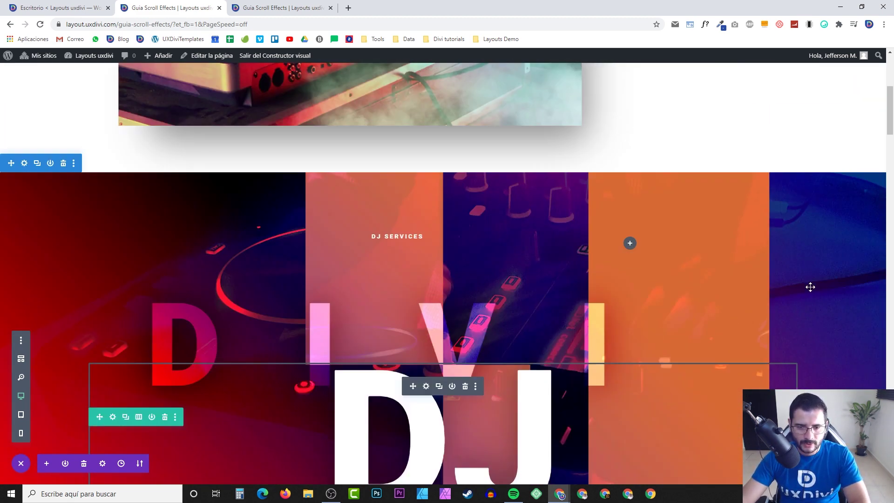
pyautogui.scroll(-5, 808, 286)
# - Switch to the live Guia Scroll Effects page and reload it from its top
pyautogui.click(273, 9)
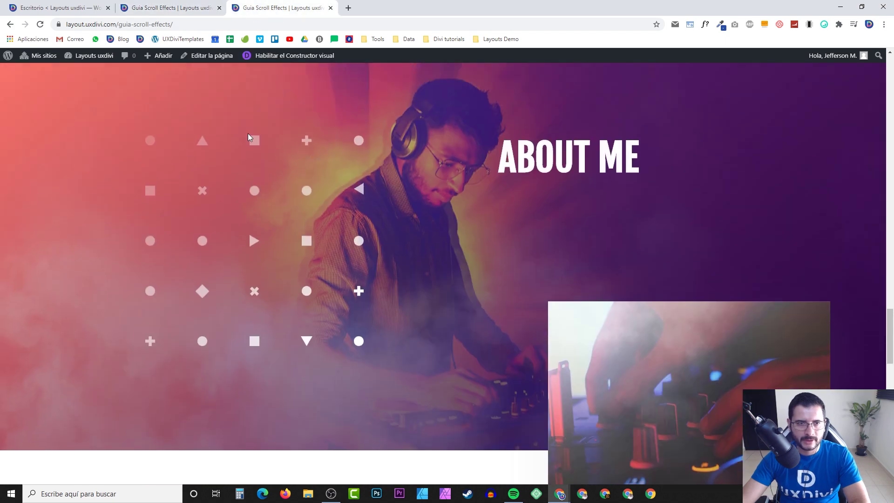
pyautogui.scroll(10, 196, 148)
pyautogui.scroll(10, 212, 149)
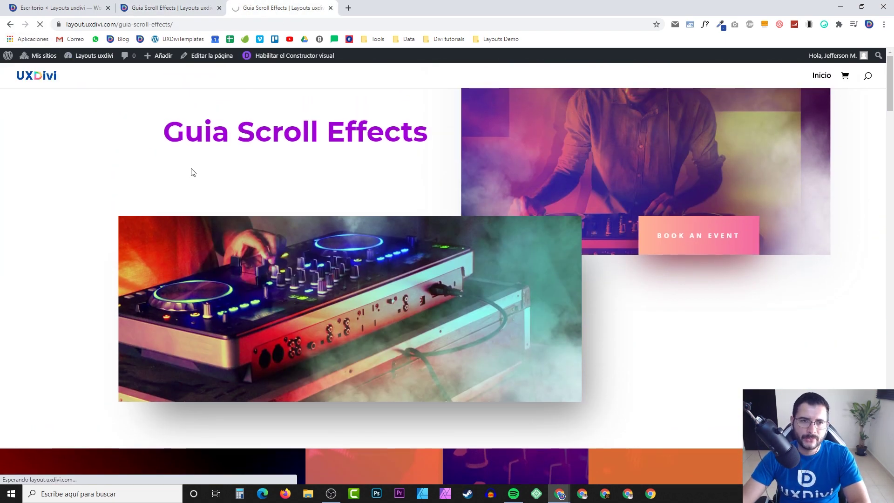
# - Examine how the Divi text slides and the DJ text fades while moving back and forth through the live page
pyautogui.scroll(-6, 321, 177)
pyautogui.scroll(5, 322, 173)
pyautogui.scroll(-3, 320, 174)
pyautogui.scroll(1, 320, 173)
pyautogui.scroll(-2, 320, 171)
pyautogui.scroll(1, 320, 171)
pyautogui.scroll(-3, 320, 172)
pyautogui.scroll(-2, 320, 171)
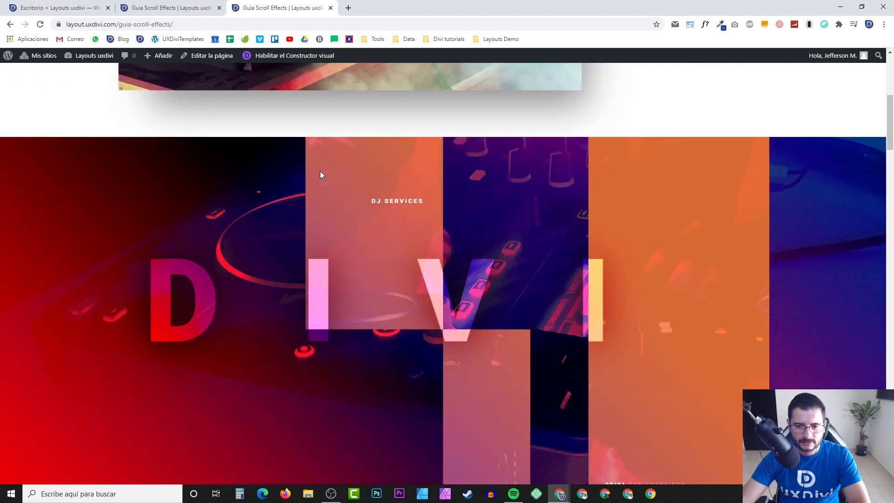
pyautogui.scroll(2, 320, 172)
pyautogui.scroll(-1, 320, 171)
pyautogui.scroll(1, 319, 175)
pyautogui.scroll(-3, 320, 175)
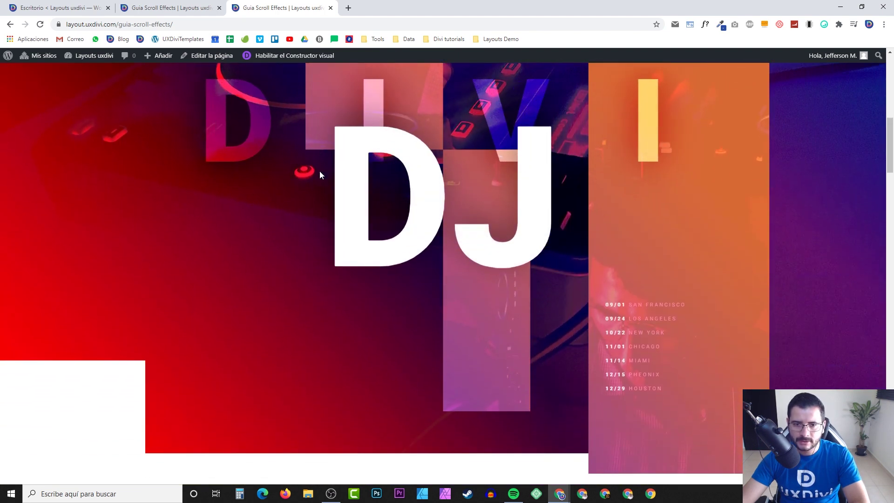
pyautogui.scroll(-3, 320, 175)
pyautogui.scroll(1, 320, 175)
pyautogui.scroll(-1, 320, 175)
pyautogui.scroll(3, 320, 175)
pyautogui.scroll(-2, 320, 176)
pyautogui.scroll(2, 320, 176)
pyautogui.scroll(-4, 437, 149)
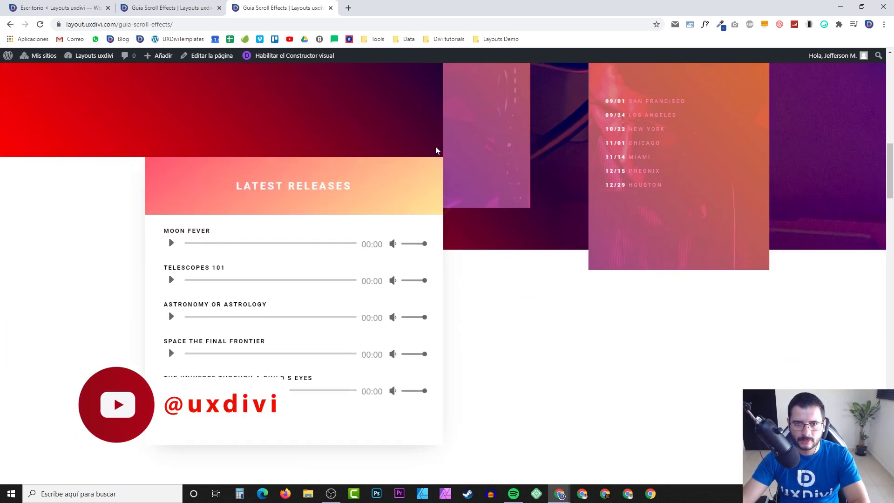
pyautogui.scroll(5, 437, 149)
pyautogui.scroll(-5, 440, 155)
pyautogui.scroll(4, 440, 155)
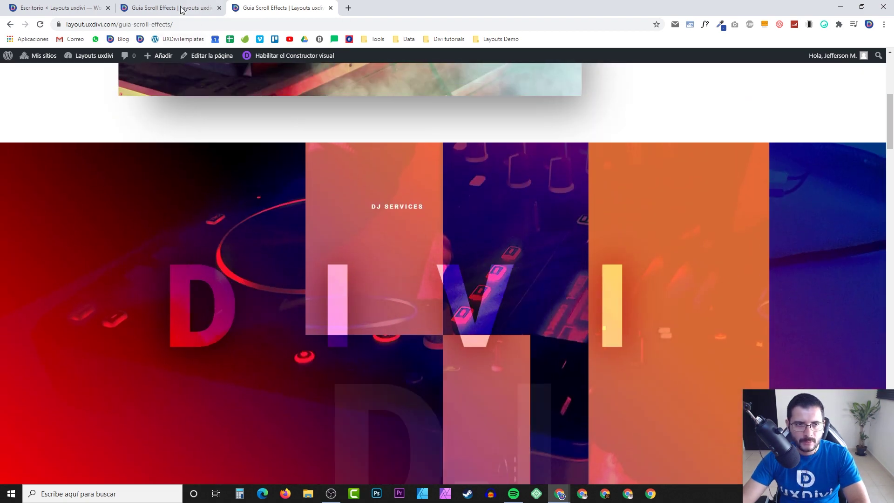
# - In the page builder, enable Fading In and Out for the Divi text from 11% to 88% with 0% ending opacity and save the settings
pyautogui.click(185, 12)
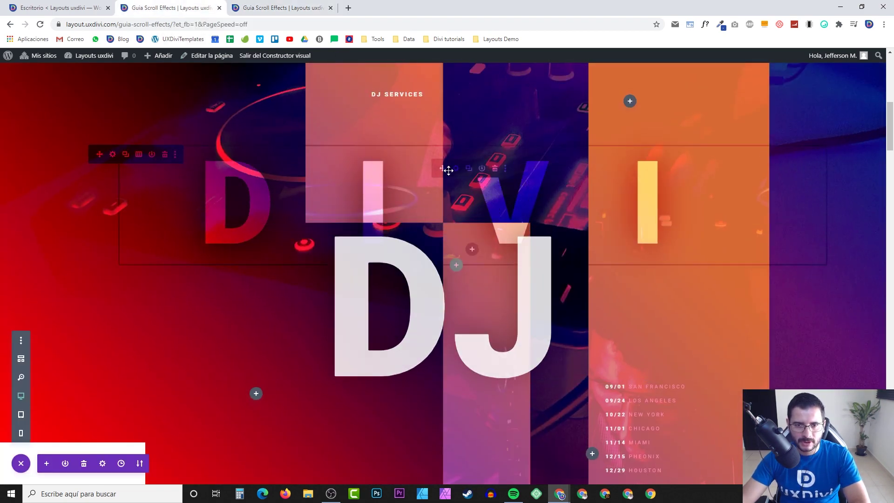
pyautogui.click(456, 170)
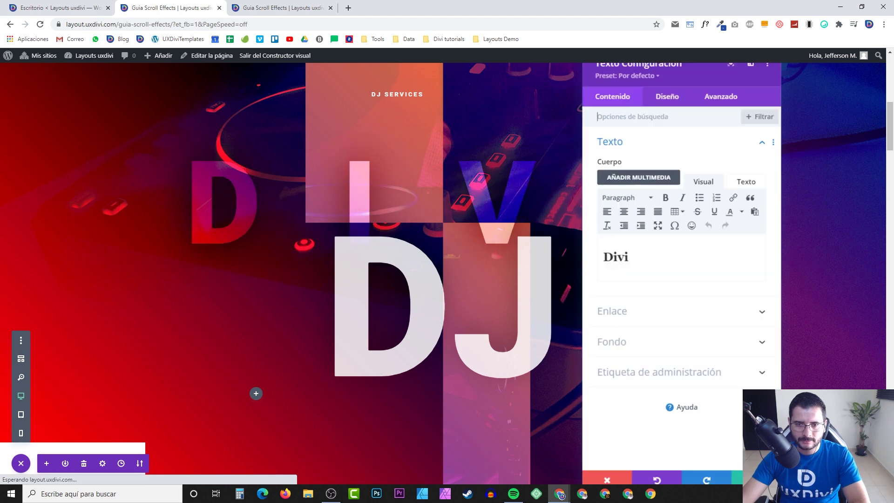
pyautogui.click(718, 108)
pyautogui.click(646, 288)
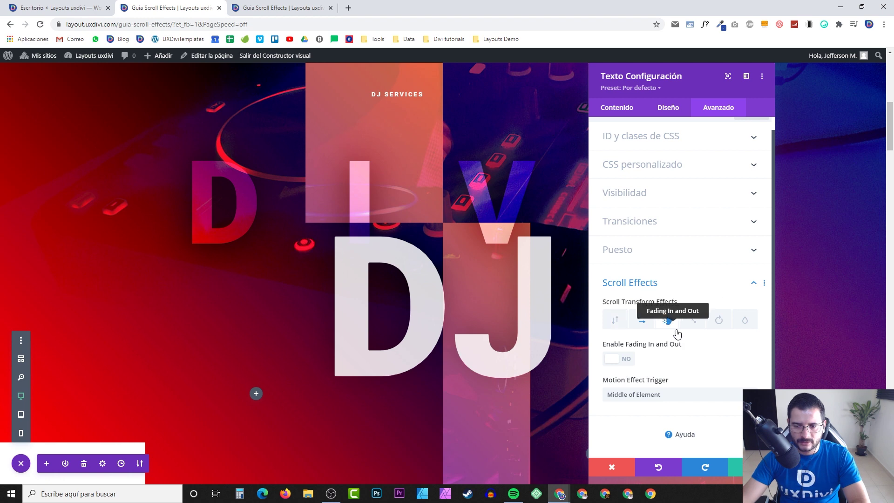
pyautogui.scroll(-2, 681, 365)
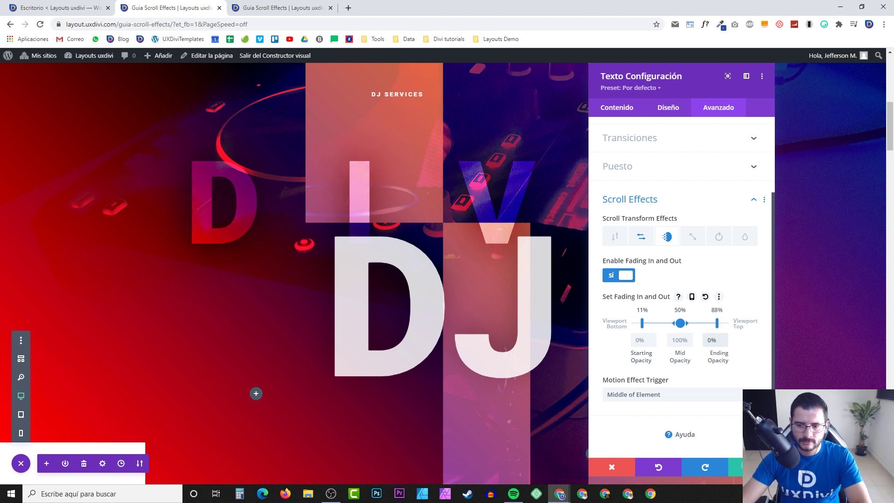
pyautogui.click(752, 467)
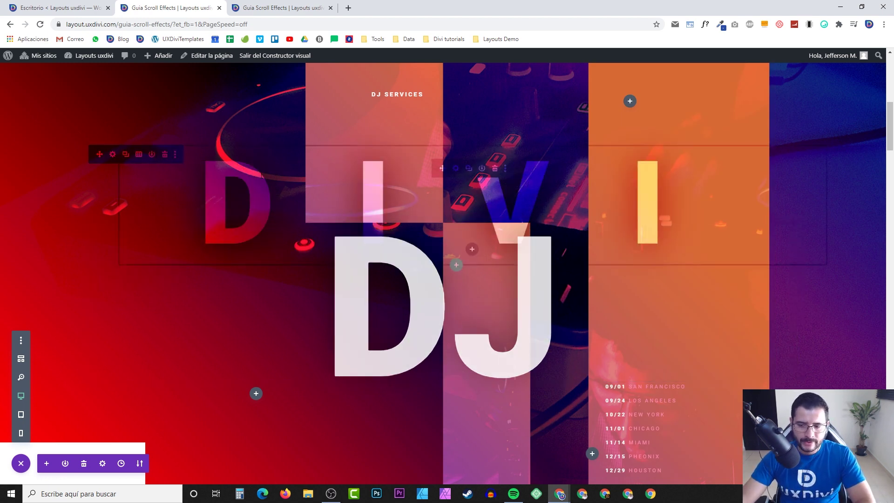
# - Return to the live Guia Scroll Effects page, reload it and go back to its top
pyautogui.click(279, 8)
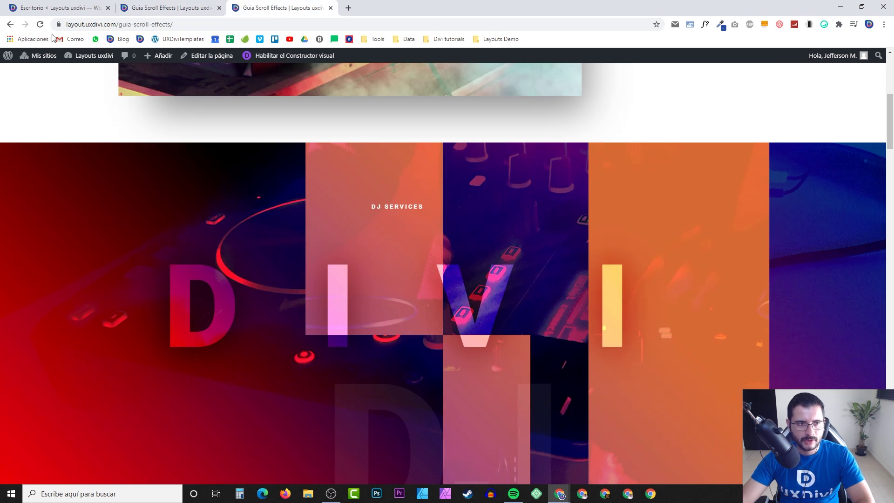
pyautogui.click(41, 24)
pyautogui.scroll(6, 249, 177)
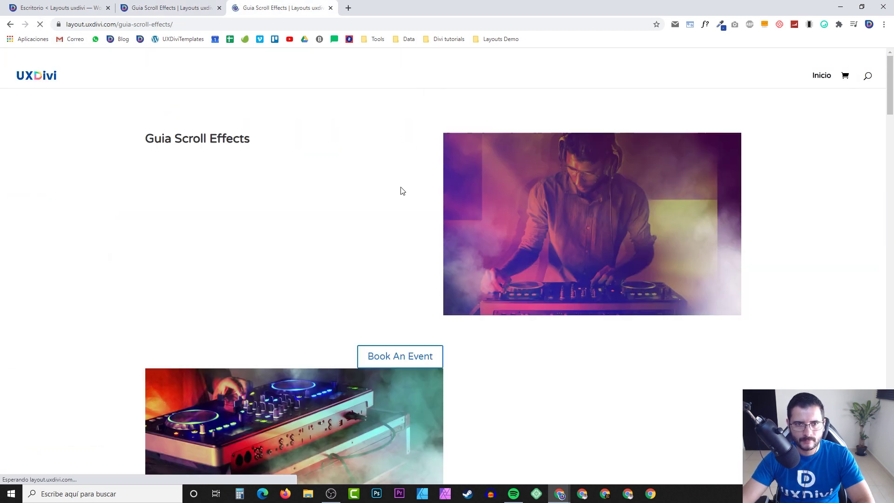
# - Examine the combined movement and fading of the Divi text with the DJ text across the reloaded page, down to the DJ Services section
pyautogui.scroll(-4, 345, 181)
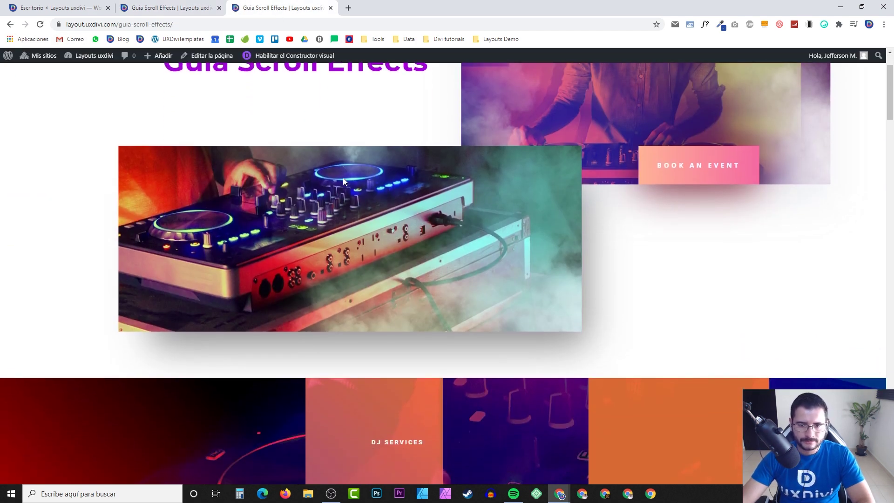
pyautogui.scroll(2, 343, 181)
pyautogui.scroll(1, 343, 177)
pyautogui.scroll(-4, 342, 177)
pyautogui.scroll(-1, 342, 181)
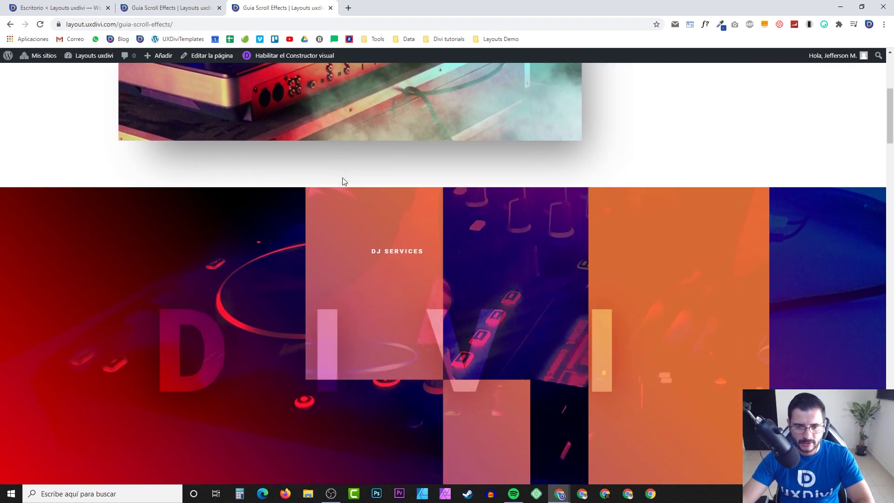
pyautogui.scroll(2, 342, 181)
pyautogui.scroll(-1, 341, 180)
pyautogui.scroll(2, 341, 181)
pyautogui.scroll(-5, 342, 181)
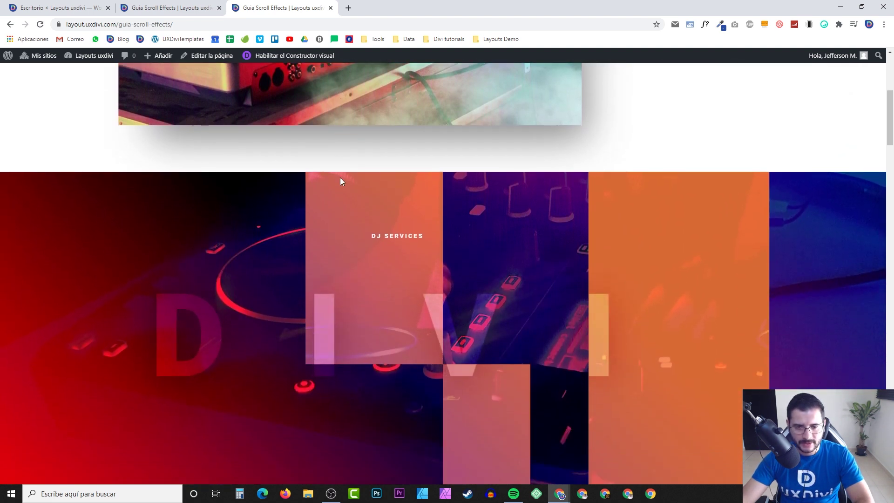
pyautogui.scroll(-2, 340, 180)
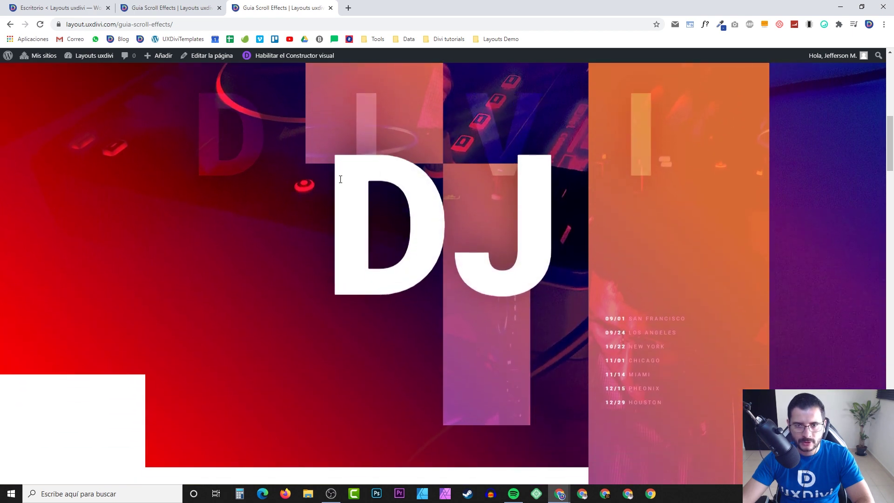
pyautogui.scroll(2, 340, 179)
pyautogui.scroll(-1, 333, 177)
pyautogui.scroll(-4, 333, 176)
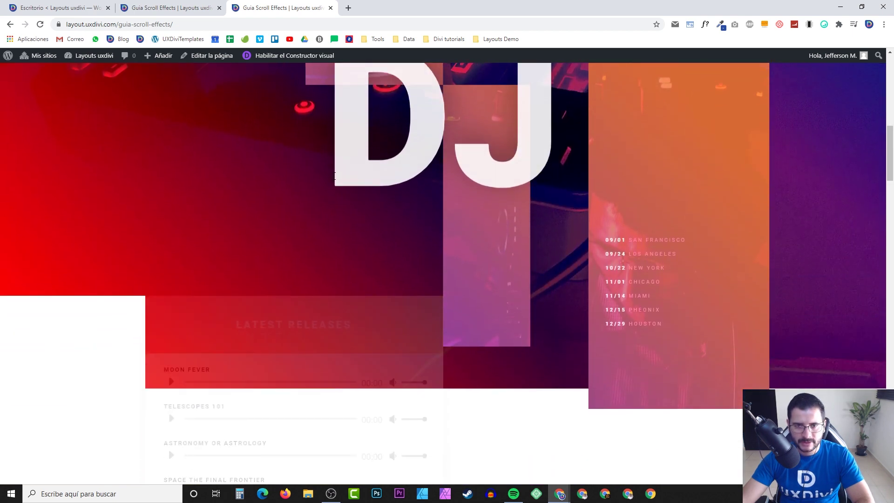
pyautogui.scroll(7, 333, 176)
pyautogui.scroll(-6, 333, 180)
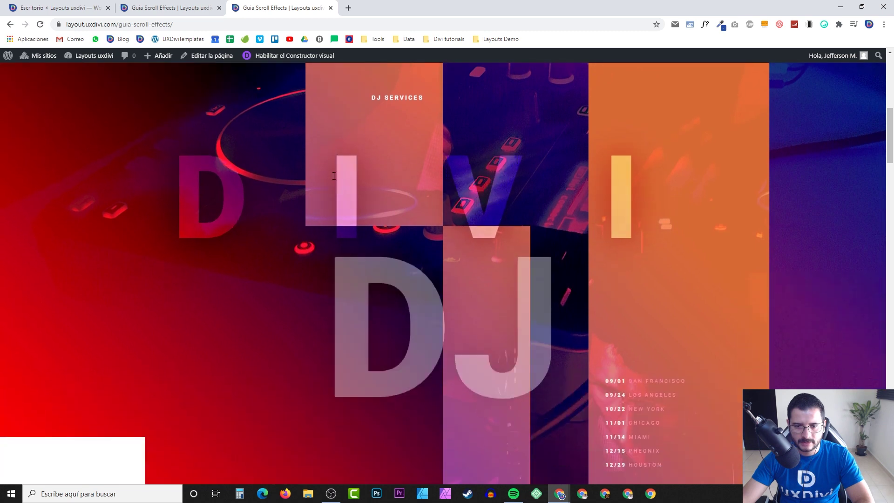
pyautogui.scroll(5, 334, 177)
pyautogui.scroll(2, 335, 176)
pyautogui.scroll(-6, 336, 174)
pyautogui.scroll(8, 336, 170)
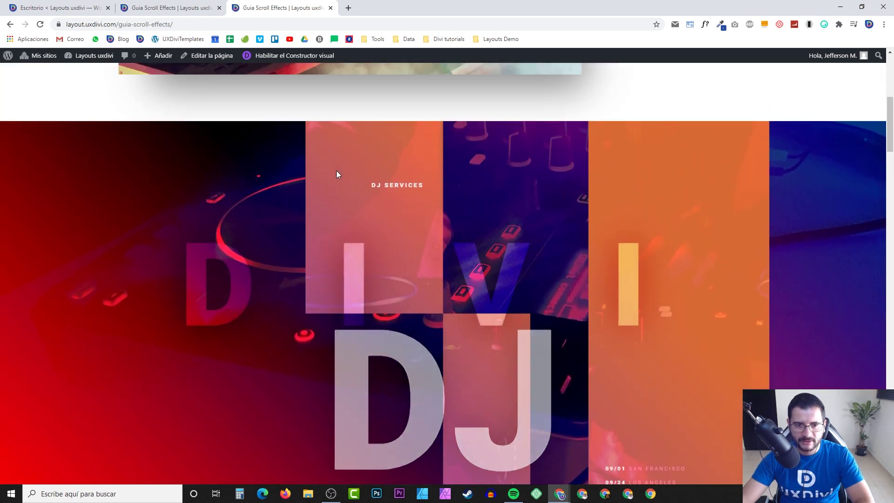
pyautogui.scroll(-6, 336, 171)
pyautogui.scroll(-2, 337, 171)
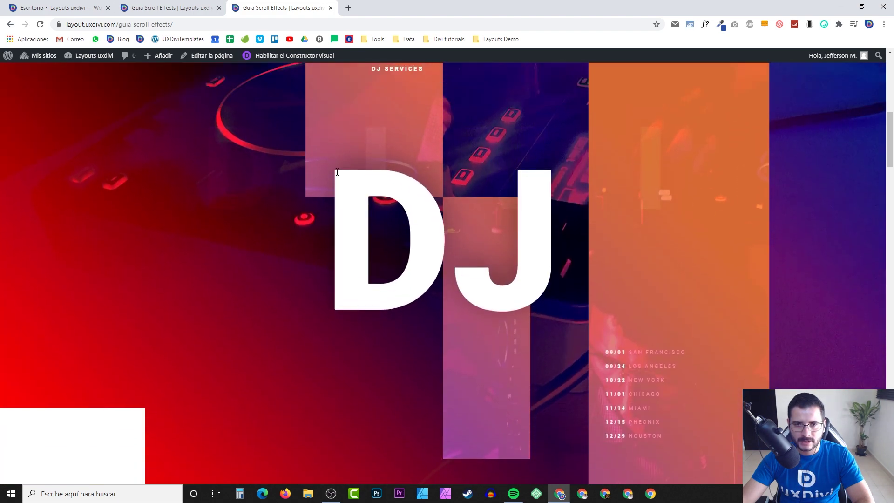
pyautogui.scroll(6, 395, 186)
pyautogui.scroll(-7, 395, 186)
pyautogui.scroll(8, 391, 186)
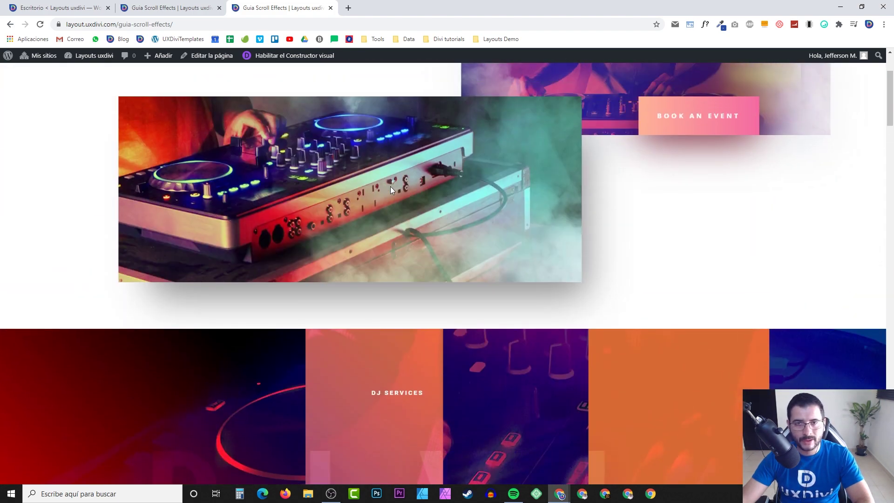
pyautogui.scroll(-10, 393, 196)
pyautogui.scroll(-10, 393, 193)
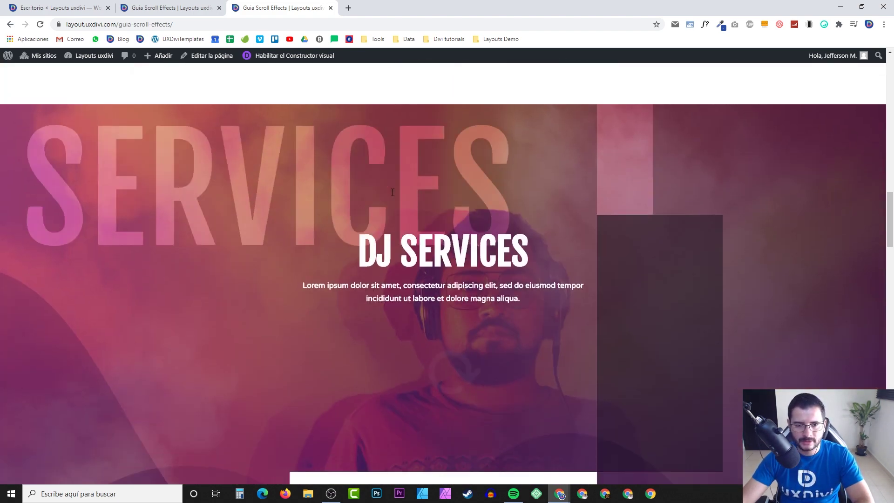
pyautogui.scroll(-3, 396, 186)
pyautogui.scroll(10, 395, 184)
pyautogui.scroll(10, 399, 184)
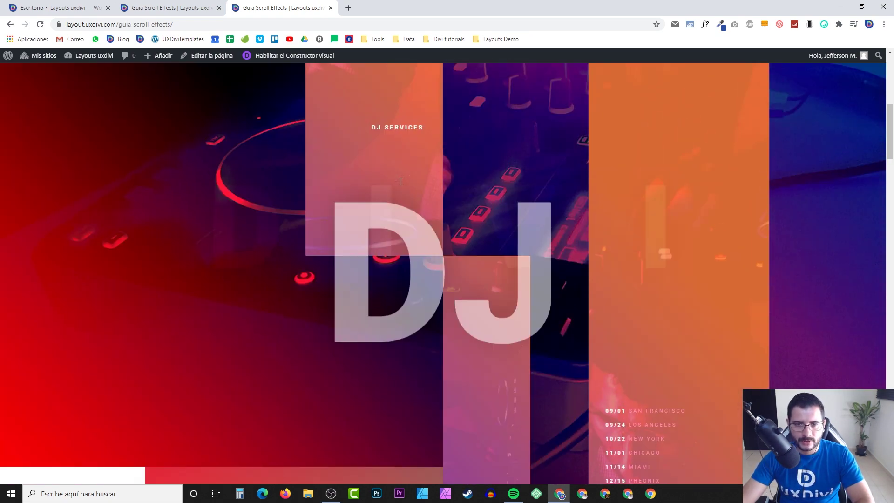
# - In the page builder, open the first column's settings in the Latest Releases row and review its Fading In and Out effect
pyautogui.hotkey('ctrl', 'shift', 'Tab')
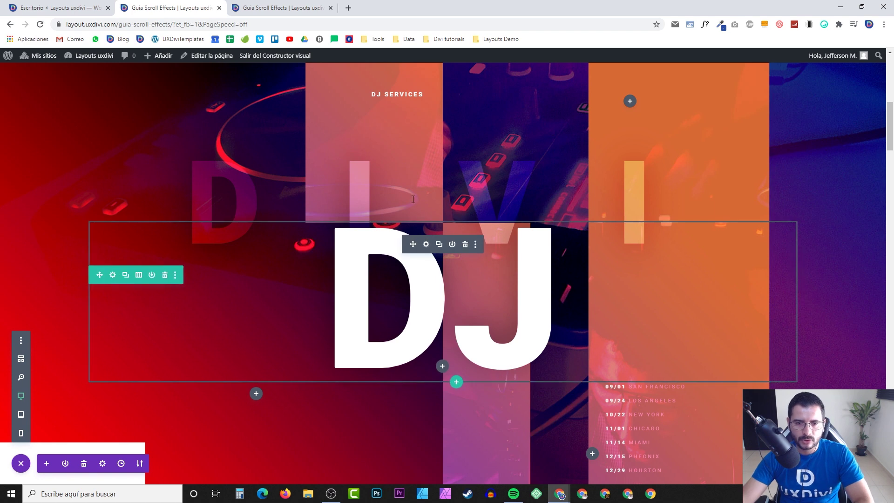
pyautogui.scroll(-6, 444, 218)
pyautogui.scroll(1, 234, 166)
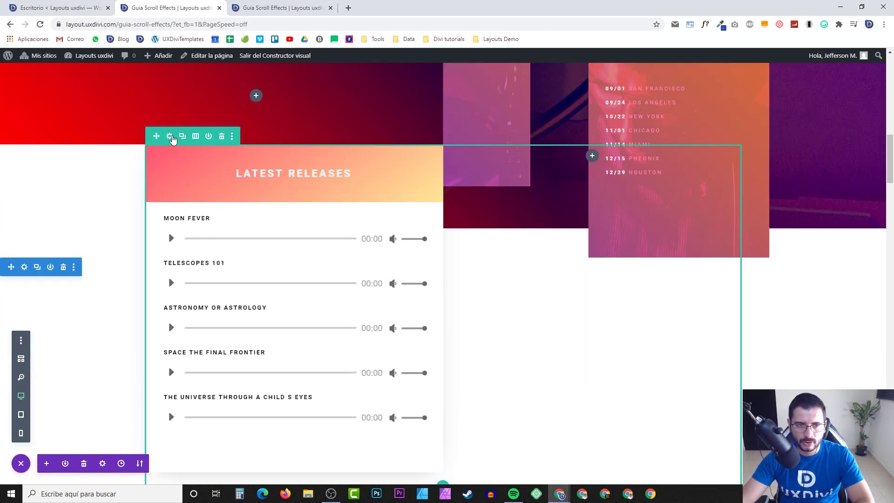
pyautogui.click(170, 137)
pyautogui.click(612, 193)
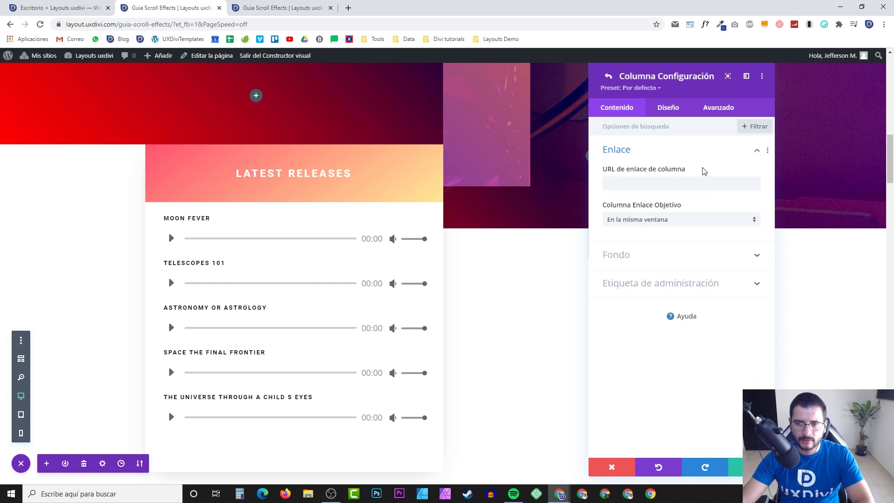
pyautogui.click(729, 113)
pyautogui.click(643, 285)
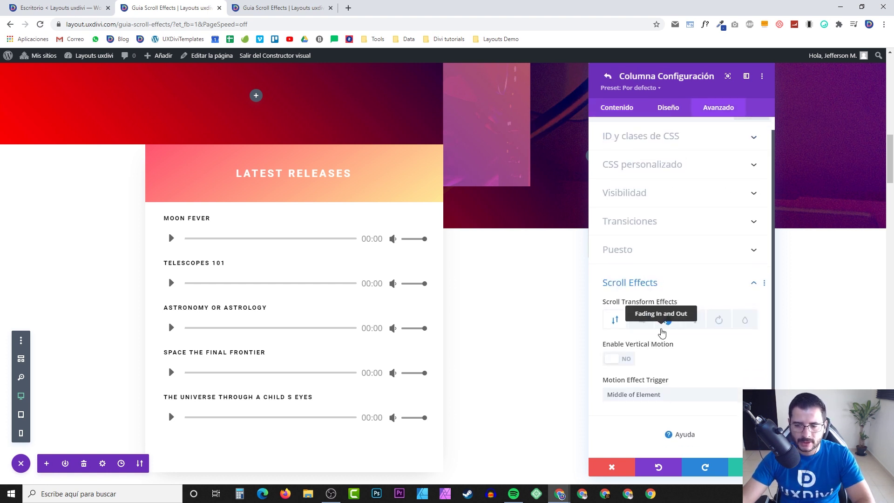
pyautogui.scroll(-2, 671, 336)
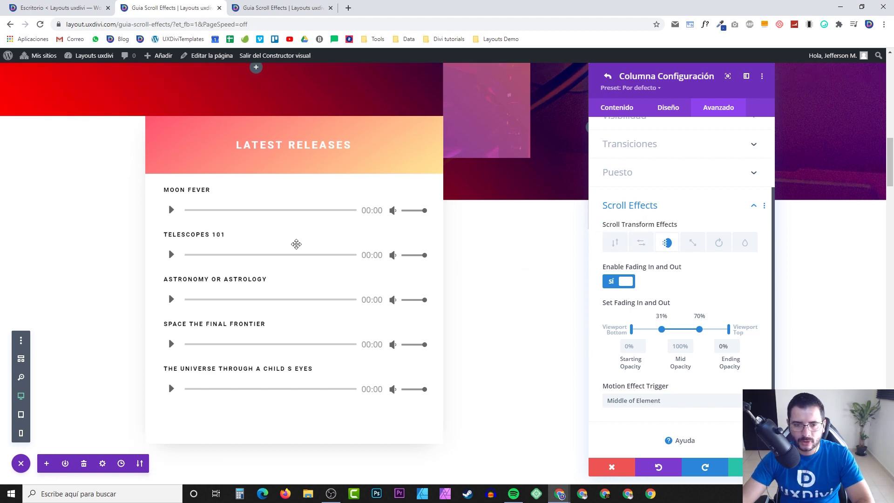
# - Preview the Latest Releases column's fade in the builder, then save and close the row settings
pyautogui.scroll(-5, 369, 248)
pyautogui.scroll(10, 370, 247)
pyautogui.scroll(-6, 370, 247)
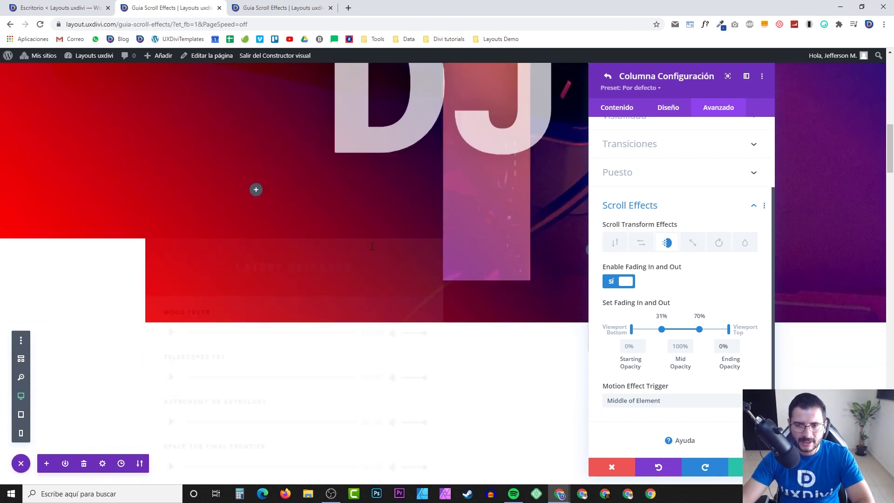
pyautogui.scroll(5, 336, 246)
pyautogui.scroll(-4, 326, 244)
pyautogui.click(608, 76)
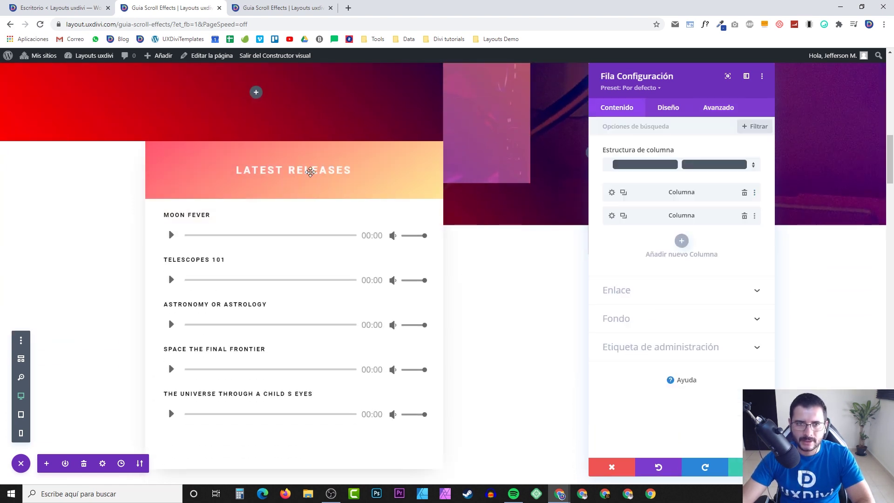
pyautogui.click(738, 467)
# - Switch to the live page and examine the transition from the Divi text to the DJ text once more
pyautogui.hotkey('ctrl', 'Tab')
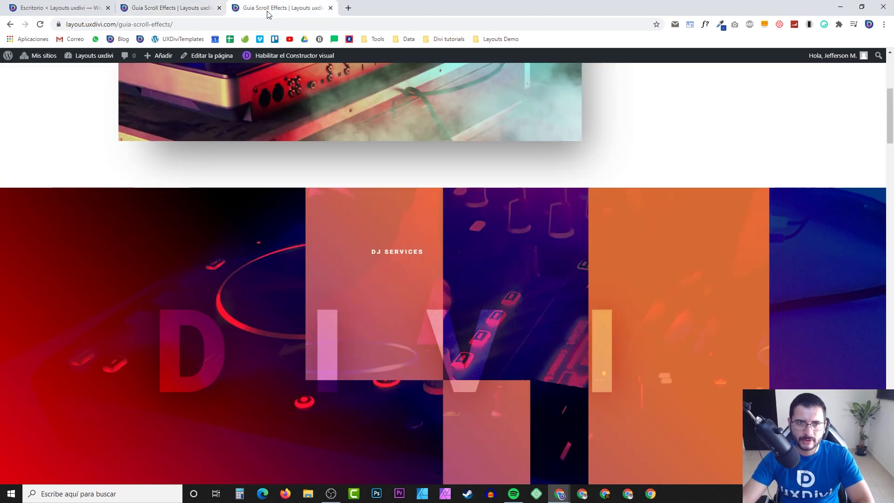
pyautogui.scroll(5, 428, 255)
pyautogui.scroll(-8, 423, 247)
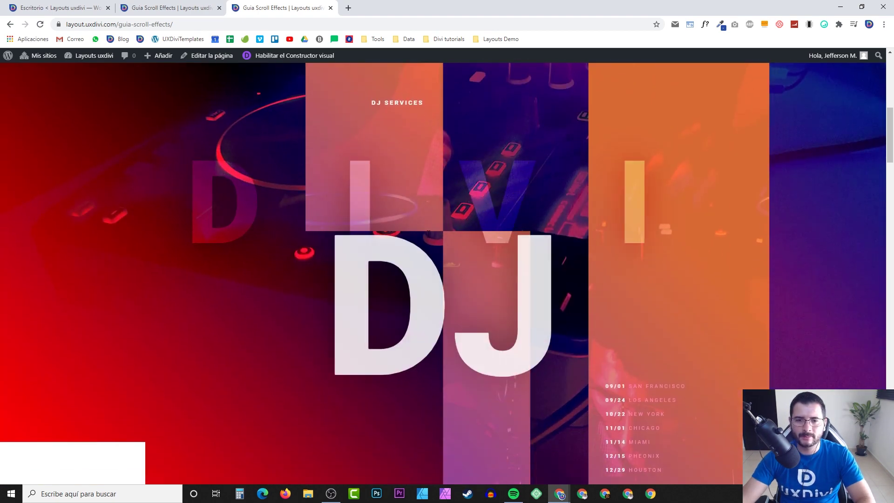
pyautogui.scroll(2, 417, 236)
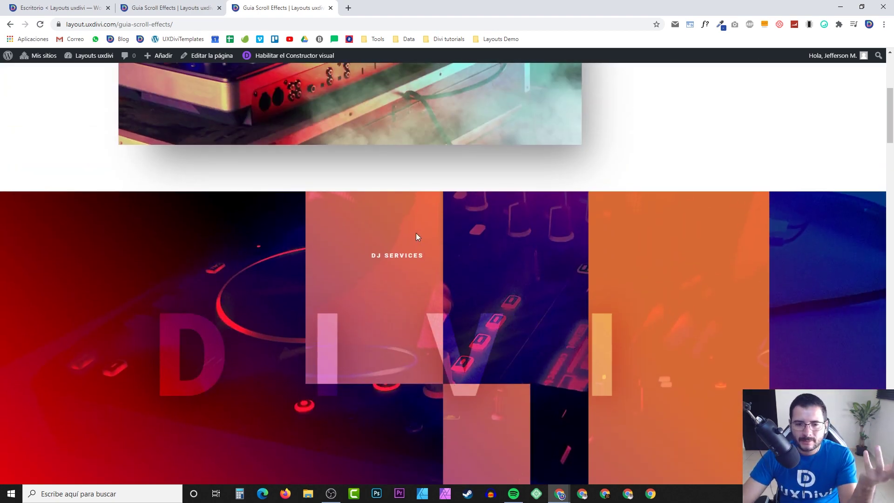
pyautogui.scroll(2, 416, 232)
pyautogui.scroll(-2, 421, 229)
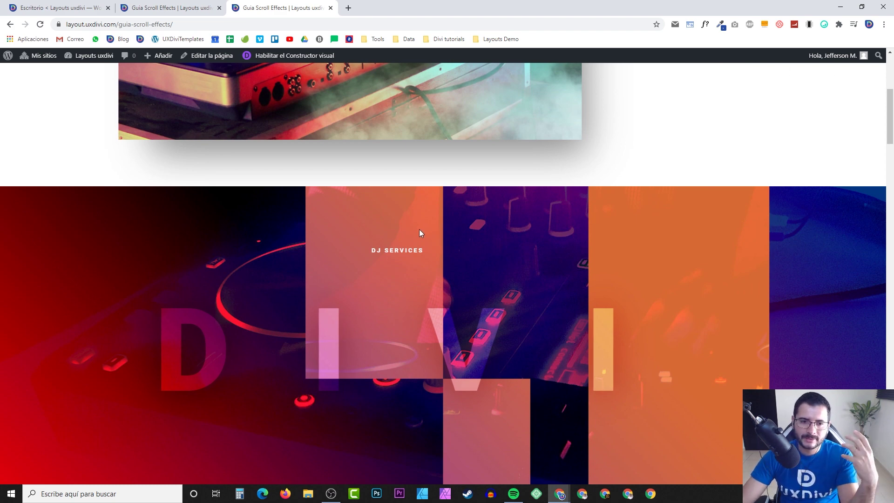
pyautogui.scroll(-3, 412, 230)
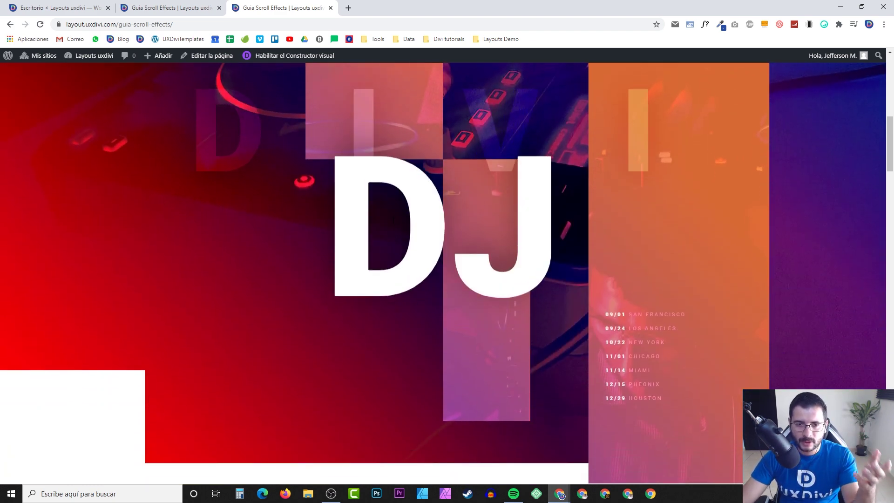
pyautogui.scroll(2, 394, 223)
pyautogui.scroll(1, 392, 224)
pyautogui.scroll(-5, 378, 219)
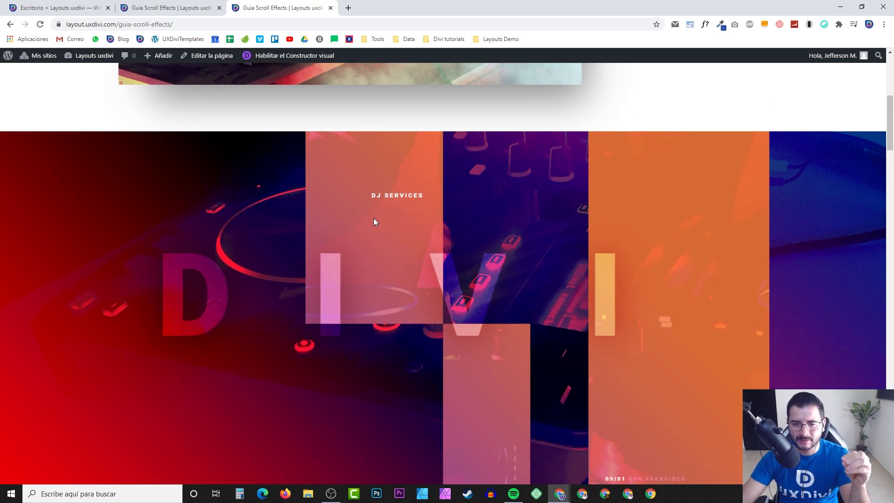
# - Examine how the Divi and DJ texts move and fade between the header images and the DJ Services section
pyautogui.scroll(6, 363, 211)
pyautogui.scroll(-7, 361, 207)
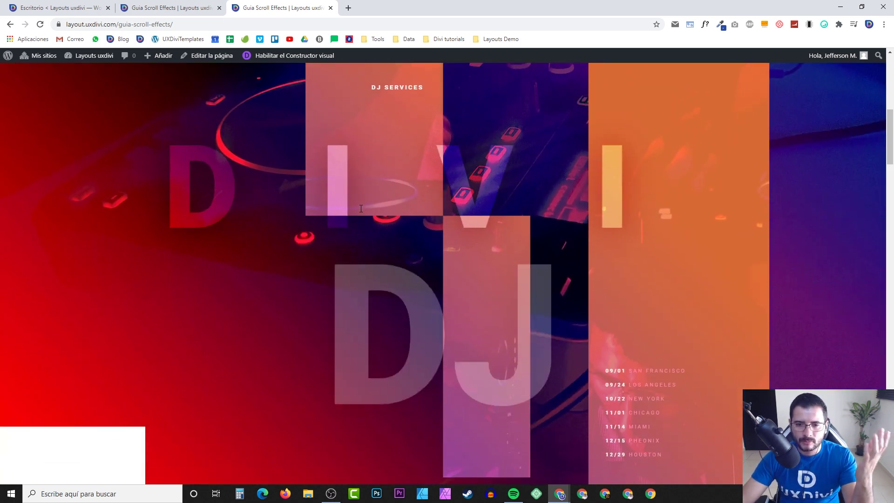
pyautogui.scroll(-12, 363, 207)
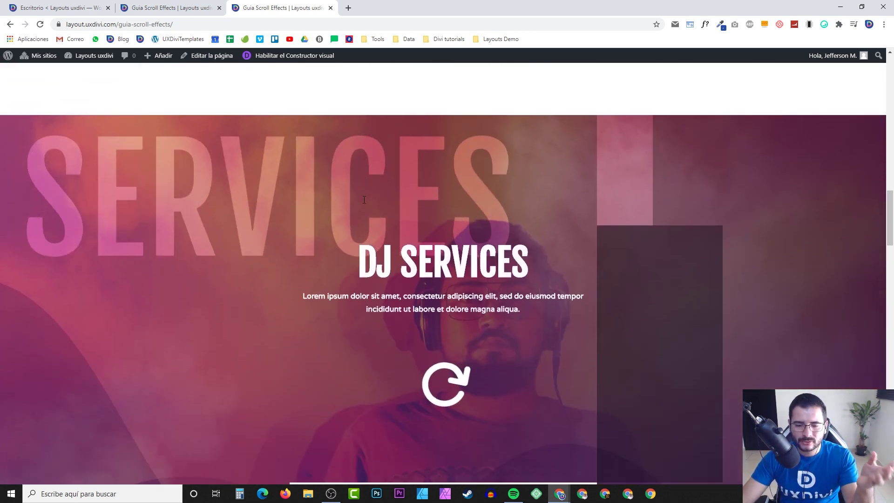
pyautogui.scroll(12, 363, 203)
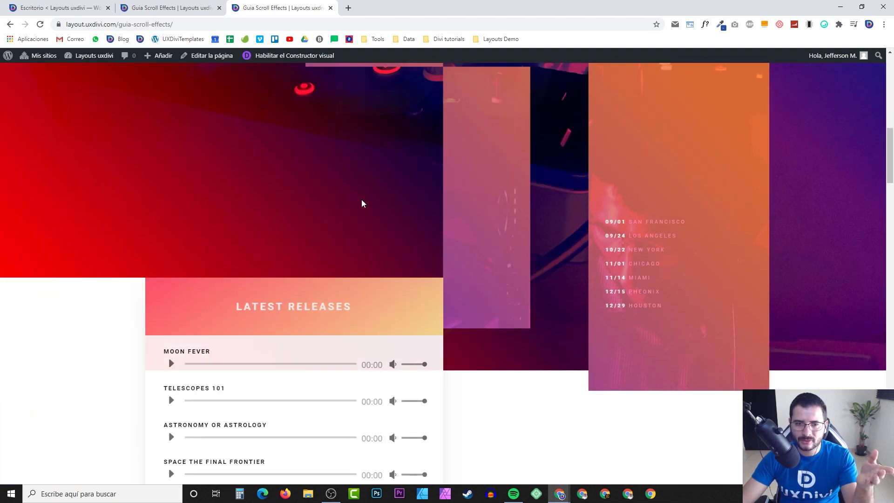
pyautogui.scroll(4, 348, 190)
pyautogui.scroll(-3, 345, 195)
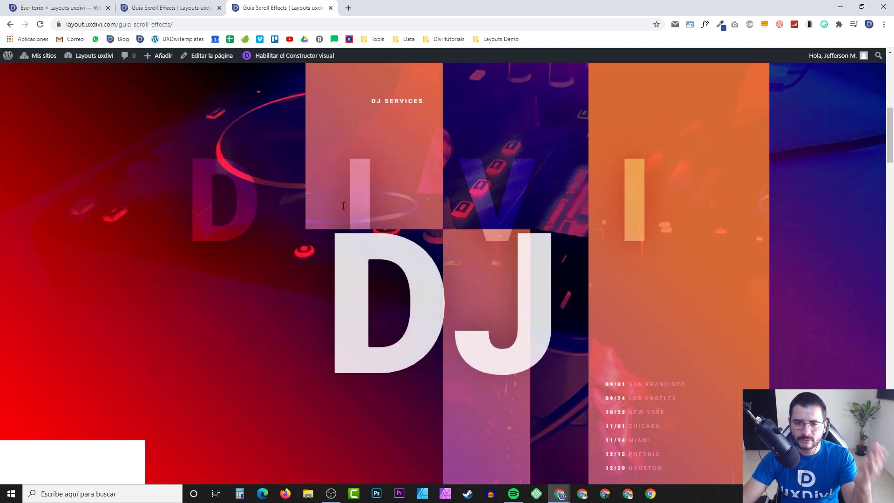
pyautogui.scroll(3, 349, 207)
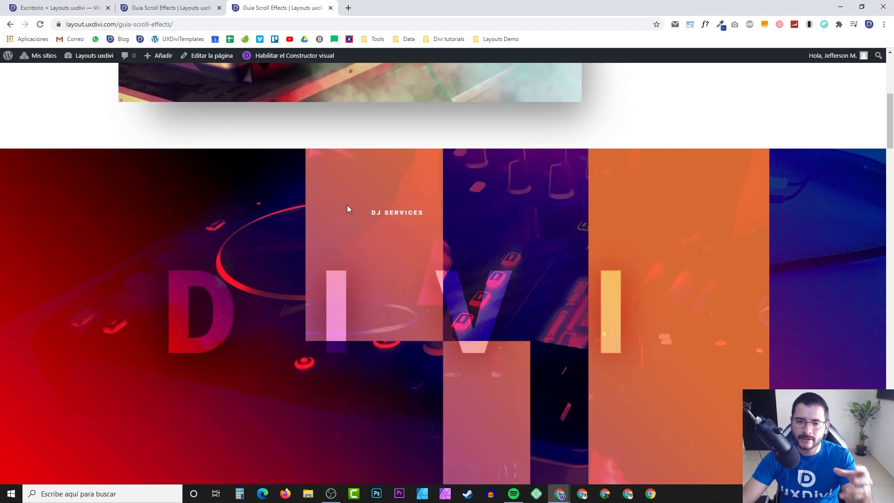
pyautogui.scroll(-2, 348, 205)
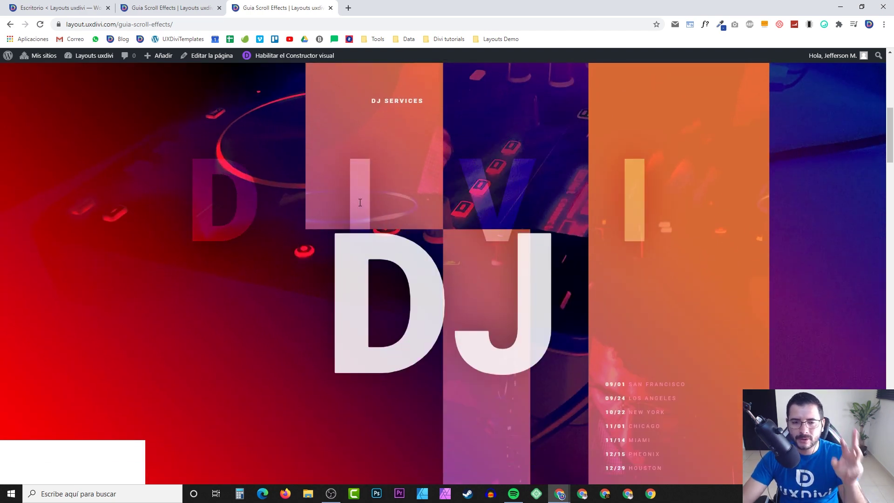
# - Review the scroll effects past the Private Events section and back up to the Guia Scroll Effects heading
pyautogui.scroll(-20, 360, 203)
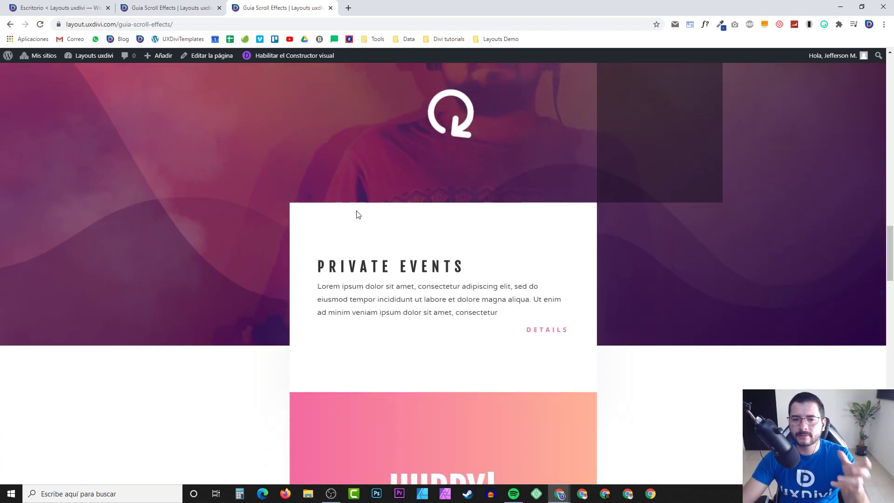
pyautogui.scroll(-15, 357, 211)
pyautogui.scroll(20, 345, 193)
pyautogui.scroll(20, 351, 194)
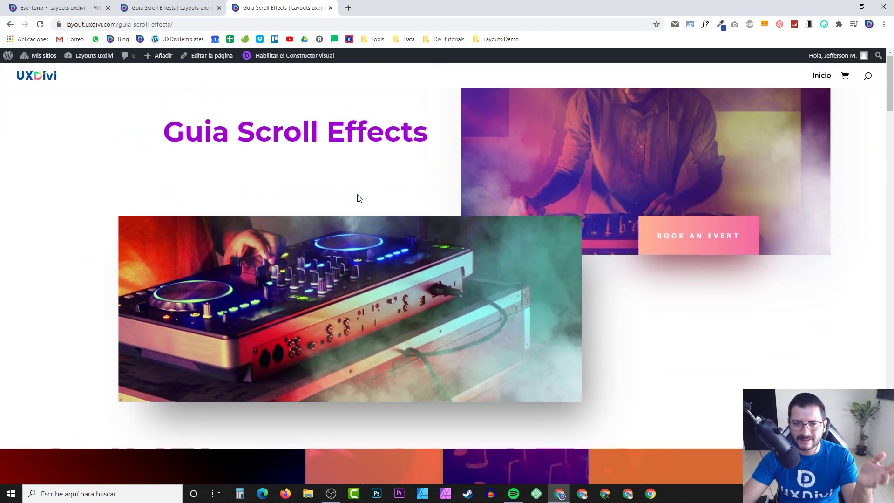
pyautogui.scroll(-10, 357, 196)
pyautogui.scroll(4, 357, 194)
pyautogui.scroll(10, 358, 190)
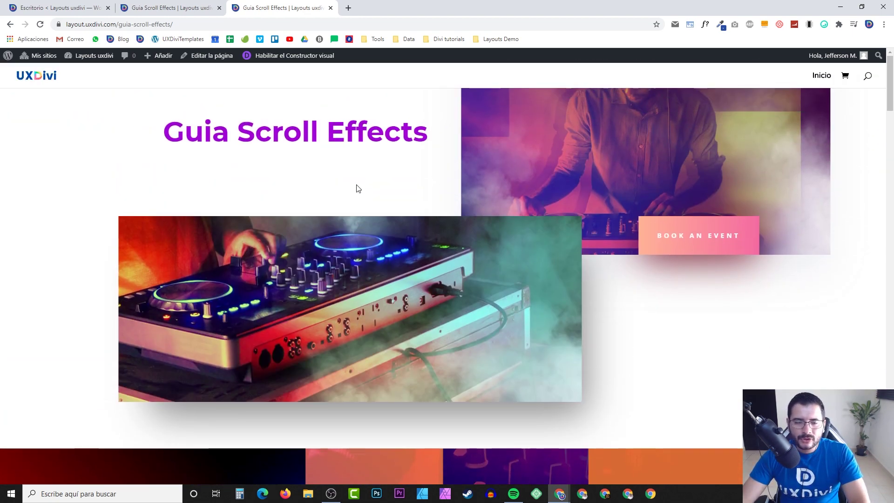
# - Examine the crossfade between the Divi and DJ texts in both scrolling directions, including the fade of the Latest Releases column
pyautogui.scroll(-6, 358, 188)
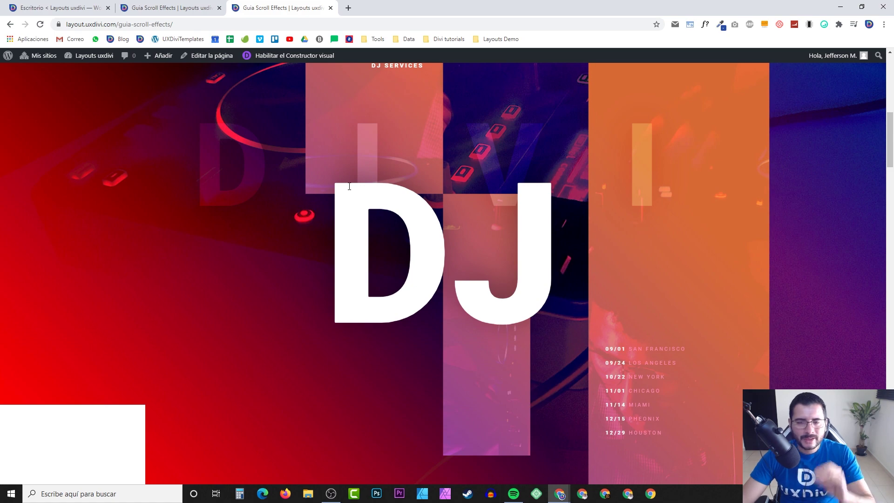
pyautogui.scroll(-10, 349, 187)
pyautogui.scroll(-4, 426, 203)
pyautogui.scroll(14, 421, 203)
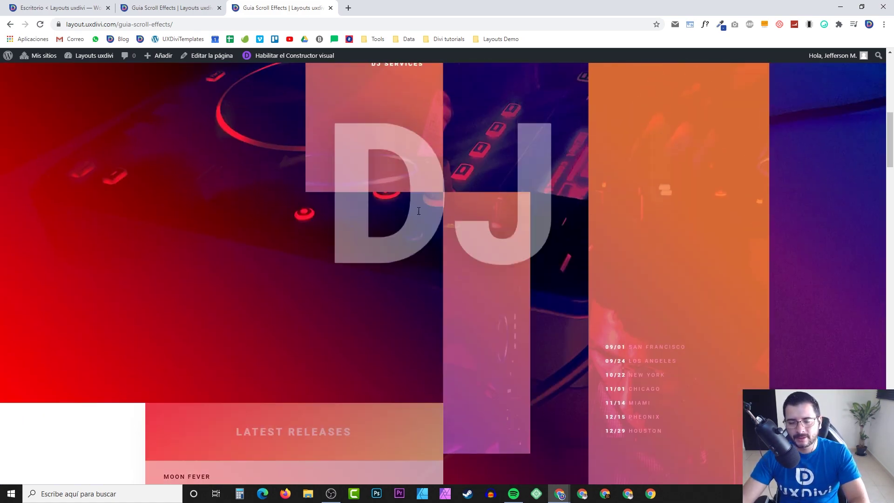
pyautogui.scroll(15, 413, 208)
pyautogui.scroll(-6, 409, 200)
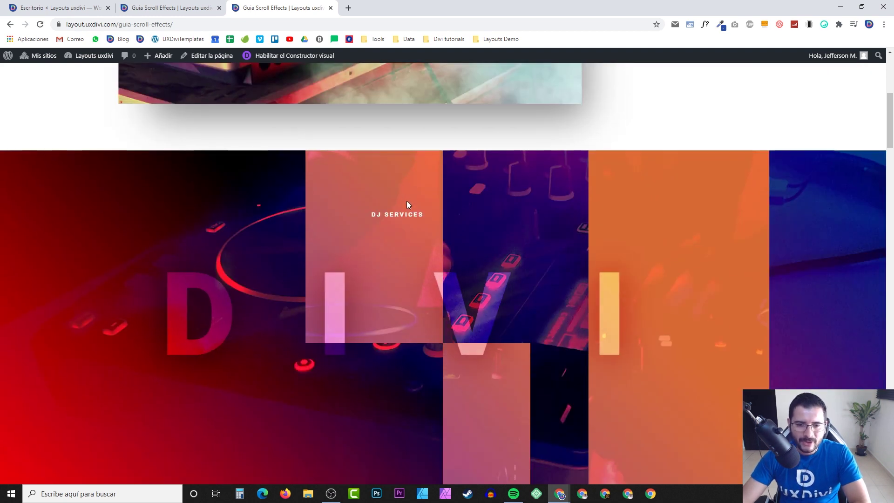
pyautogui.scroll(-4, 406, 204)
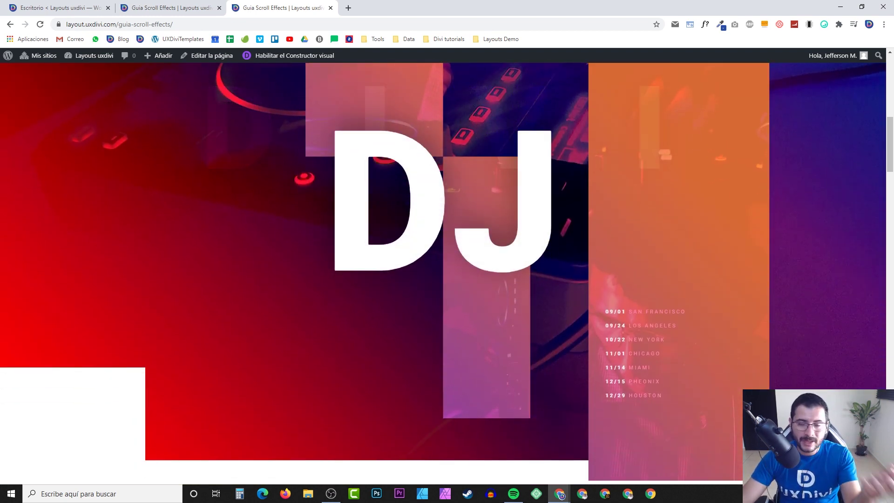
pyautogui.scroll(-4, 390, 209)
pyautogui.scroll(5, 389, 209)
pyautogui.scroll(5, 385, 197)
pyautogui.scroll(-1, 385, 197)
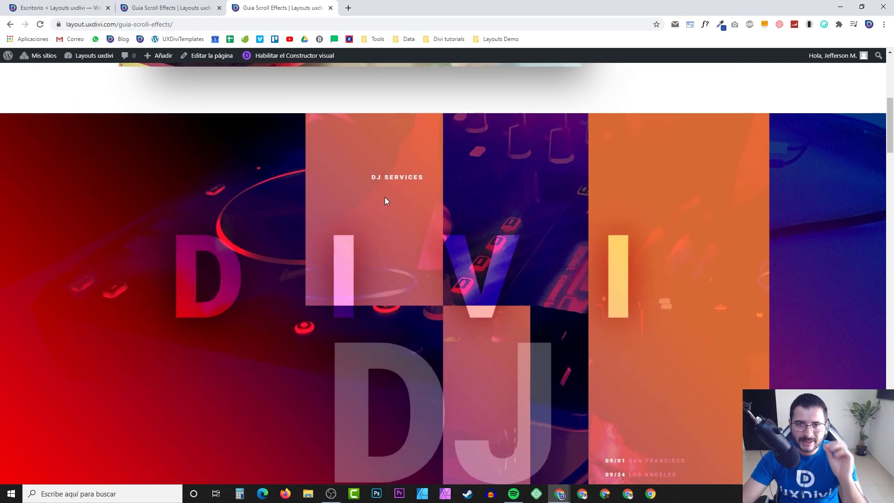
pyautogui.scroll(-4, 387, 197)
pyautogui.scroll(4, 388, 198)
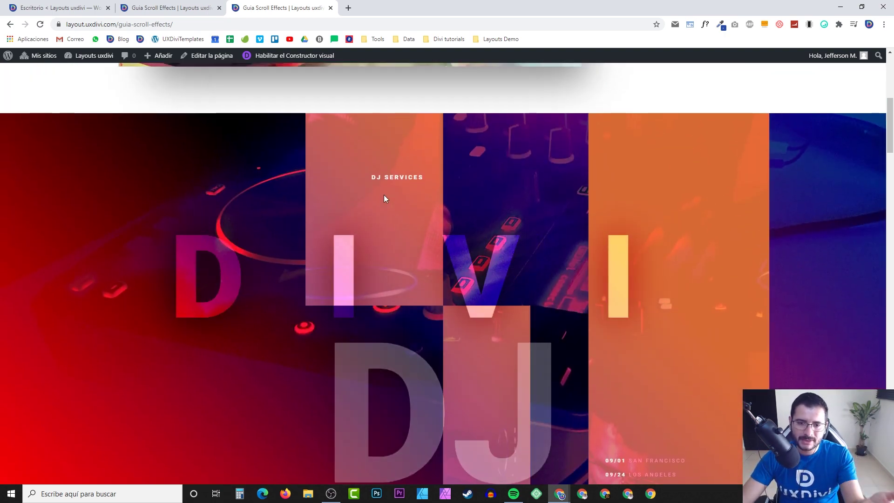
# - Review all scroll effects from Latest Releases down to the Contact for Bookings section and footer, returning to the Divi and DJ texts
pyautogui.scroll(-6, 383, 198)
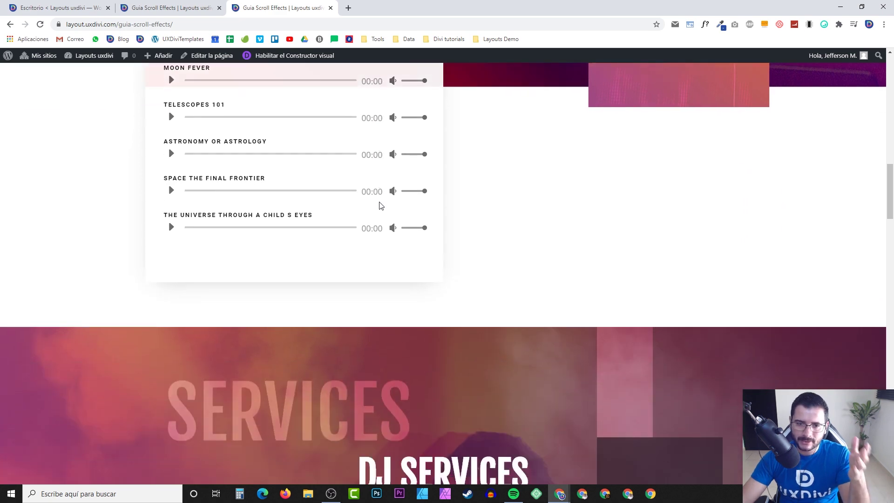
pyautogui.scroll(-9, 380, 203)
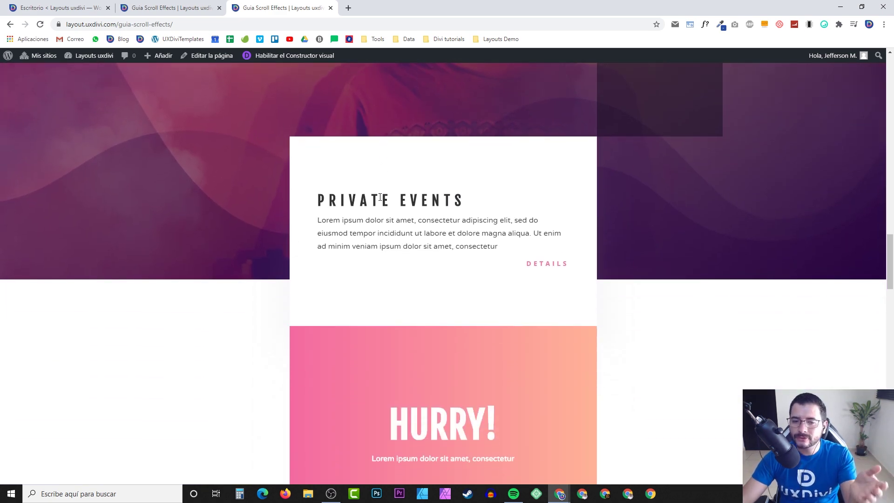
pyautogui.scroll(-6, 380, 197)
pyautogui.scroll(-12, 387, 200)
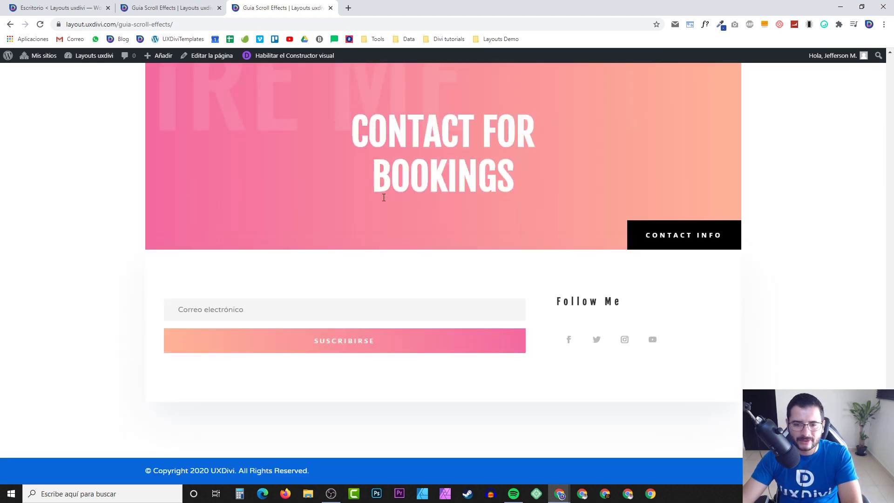
pyautogui.scroll(14, 385, 195)
pyautogui.scroll(20, 394, 195)
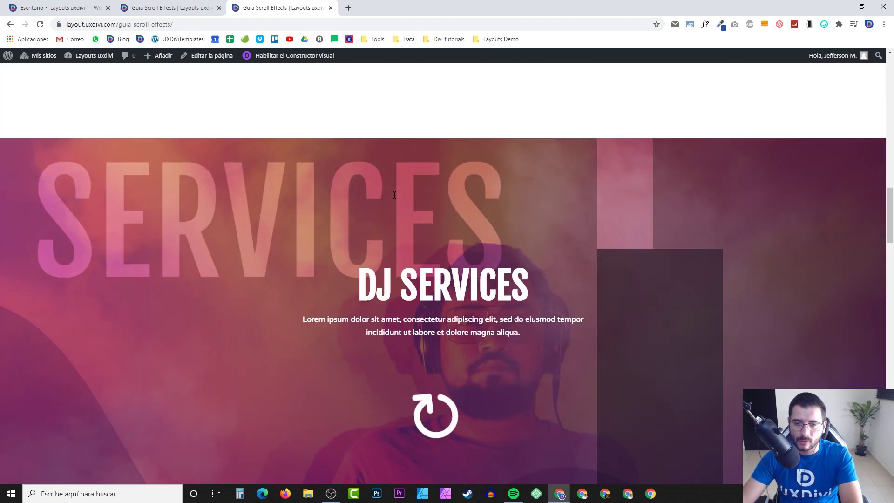
pyautogui.scroll(4, 390, 189)
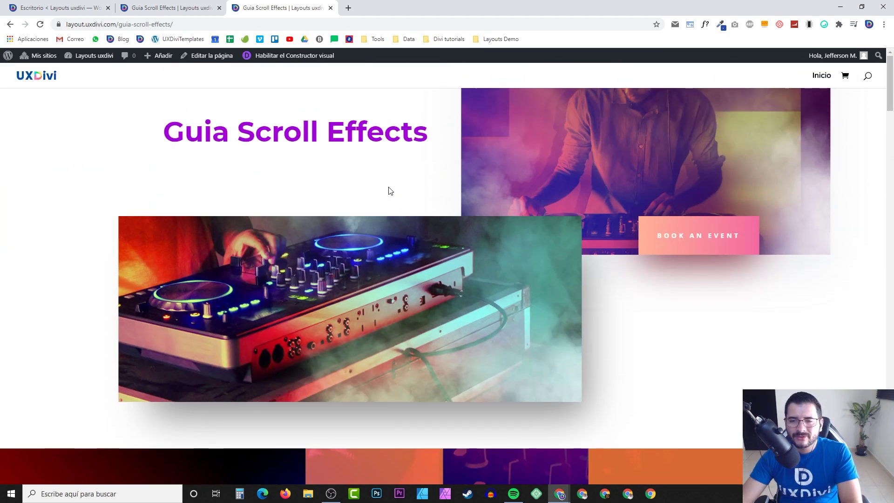
pyautogui.scroll(-8, 390, 190)
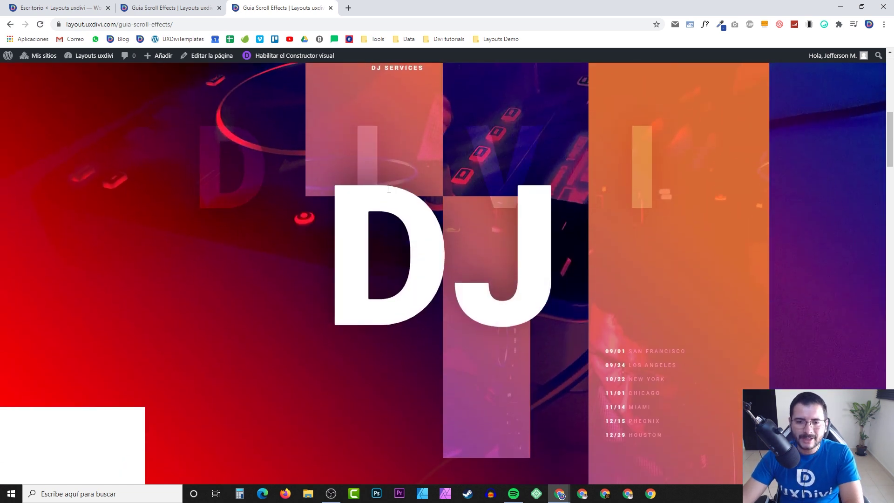